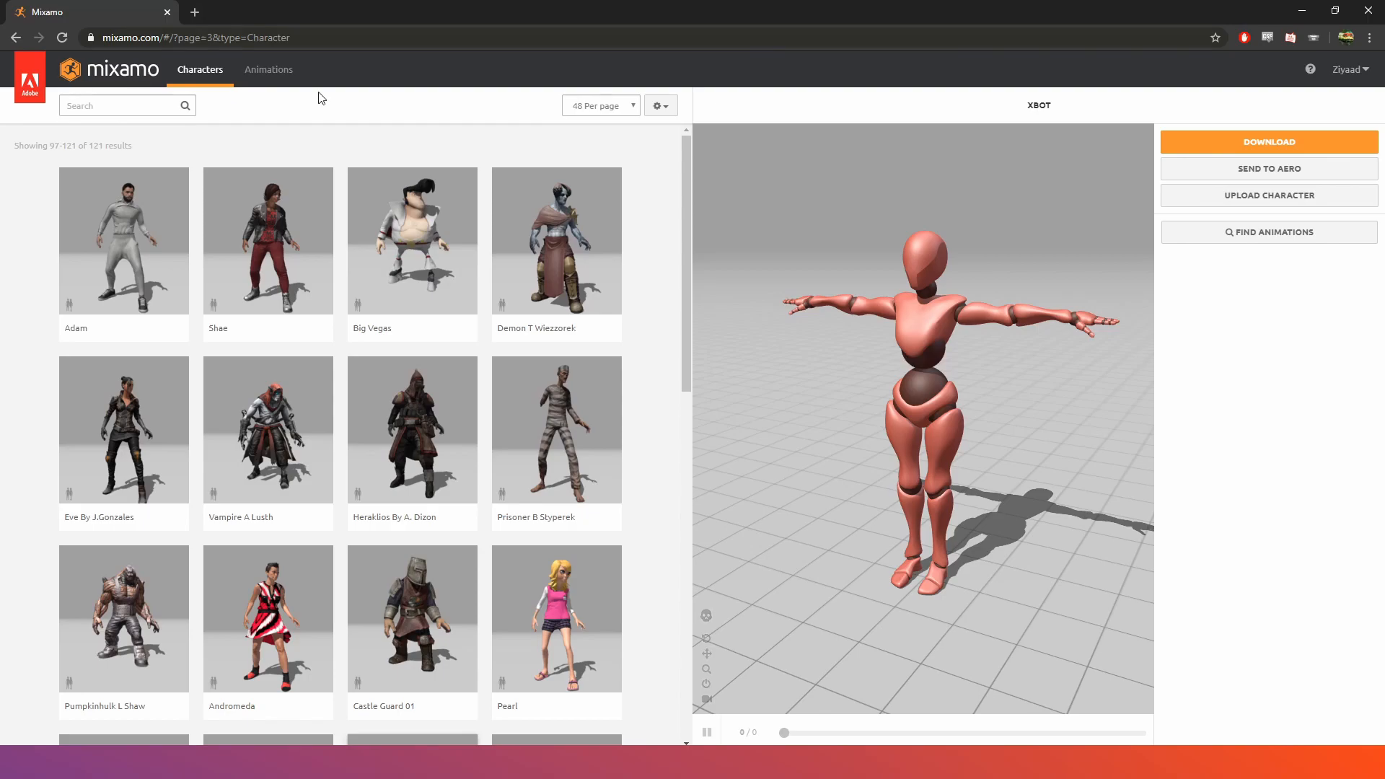
- Browse the Mixamo animation library and search it for "dance"
click(268, 70)
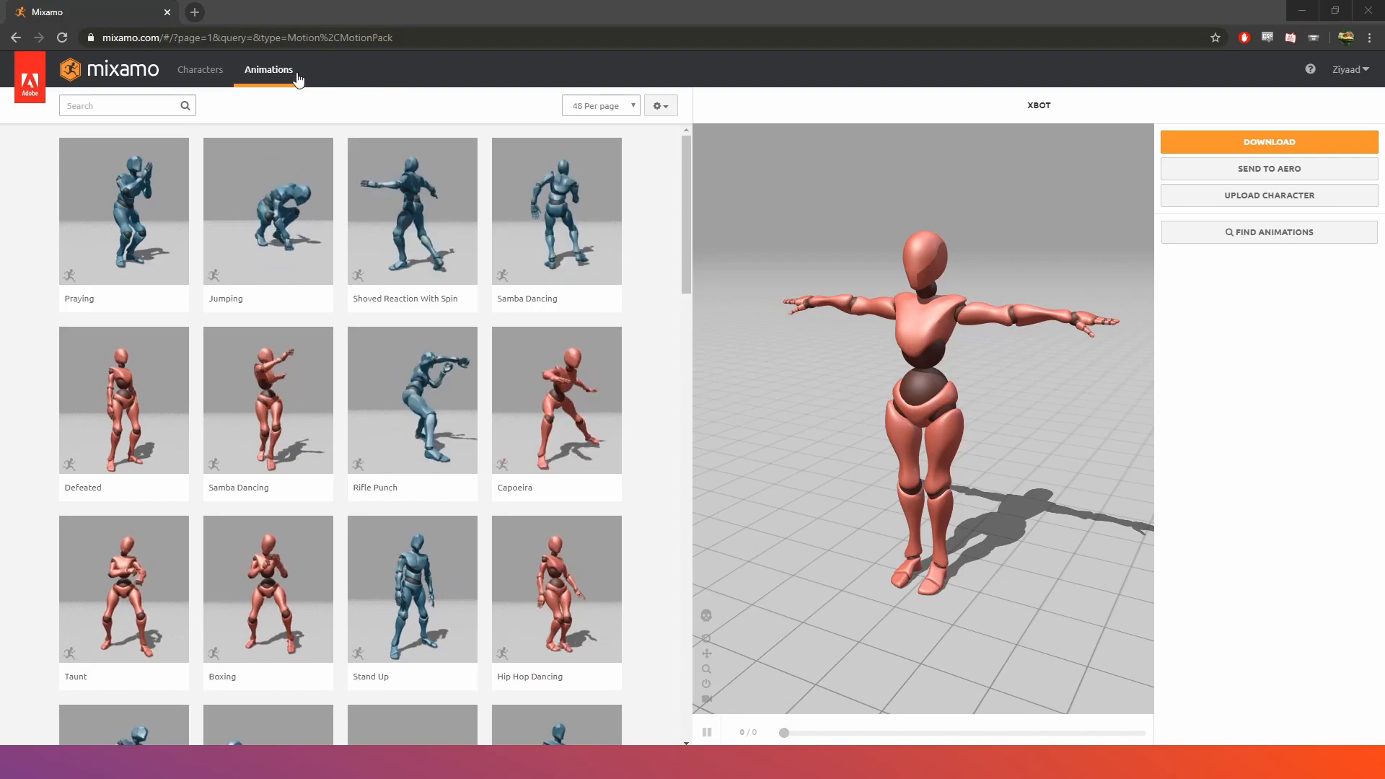
scroll(609, 330, down, 3)
scroll(578, 369, down, 3)
scroll(266, 240, up, 6)
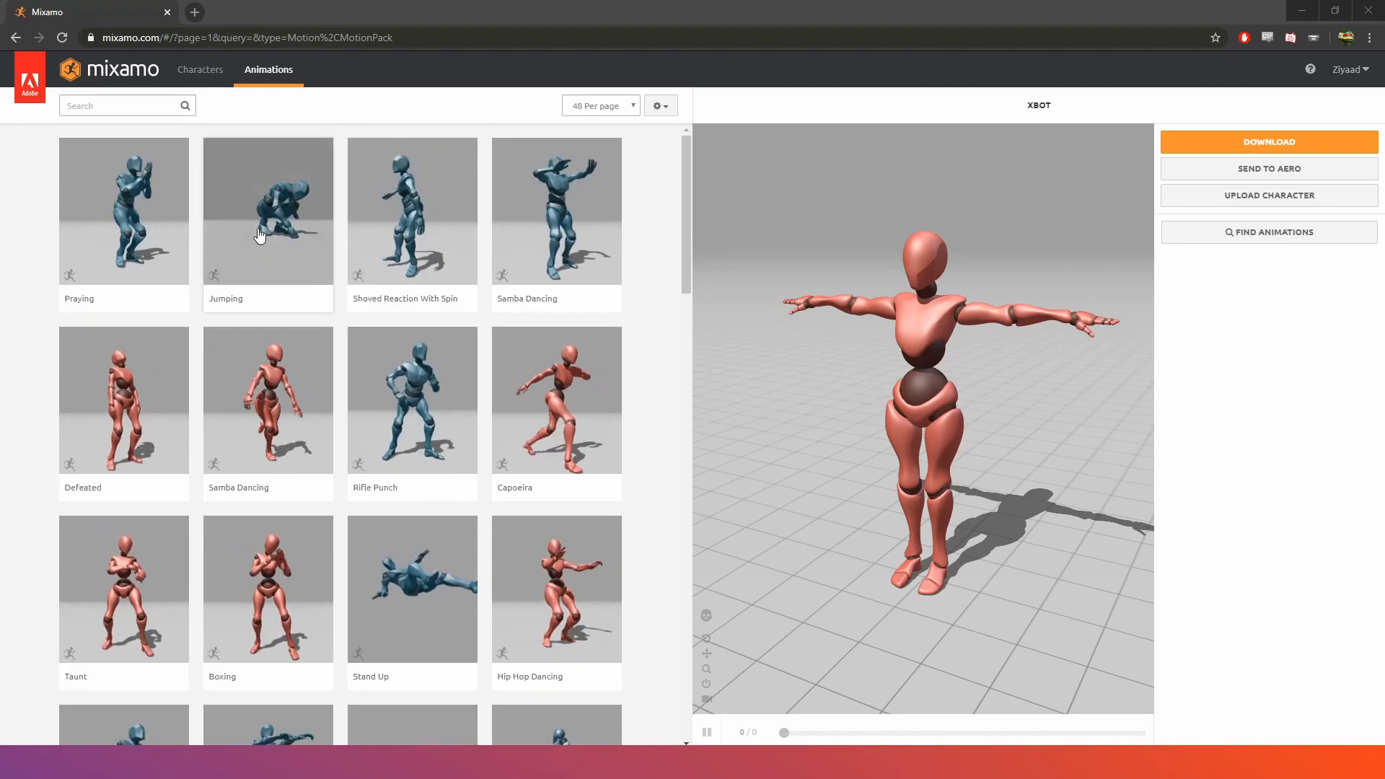
click(134, 106)
text(dance)
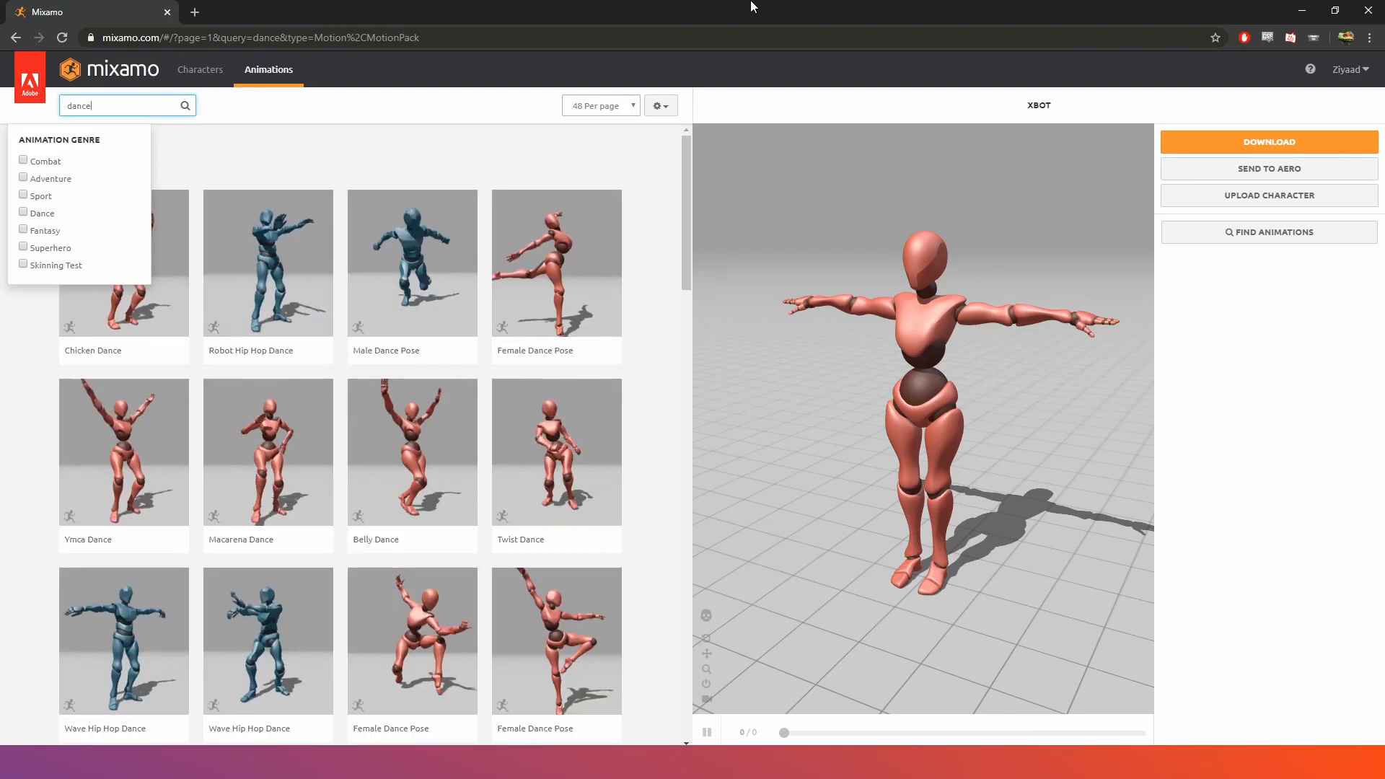
click(628, 166)
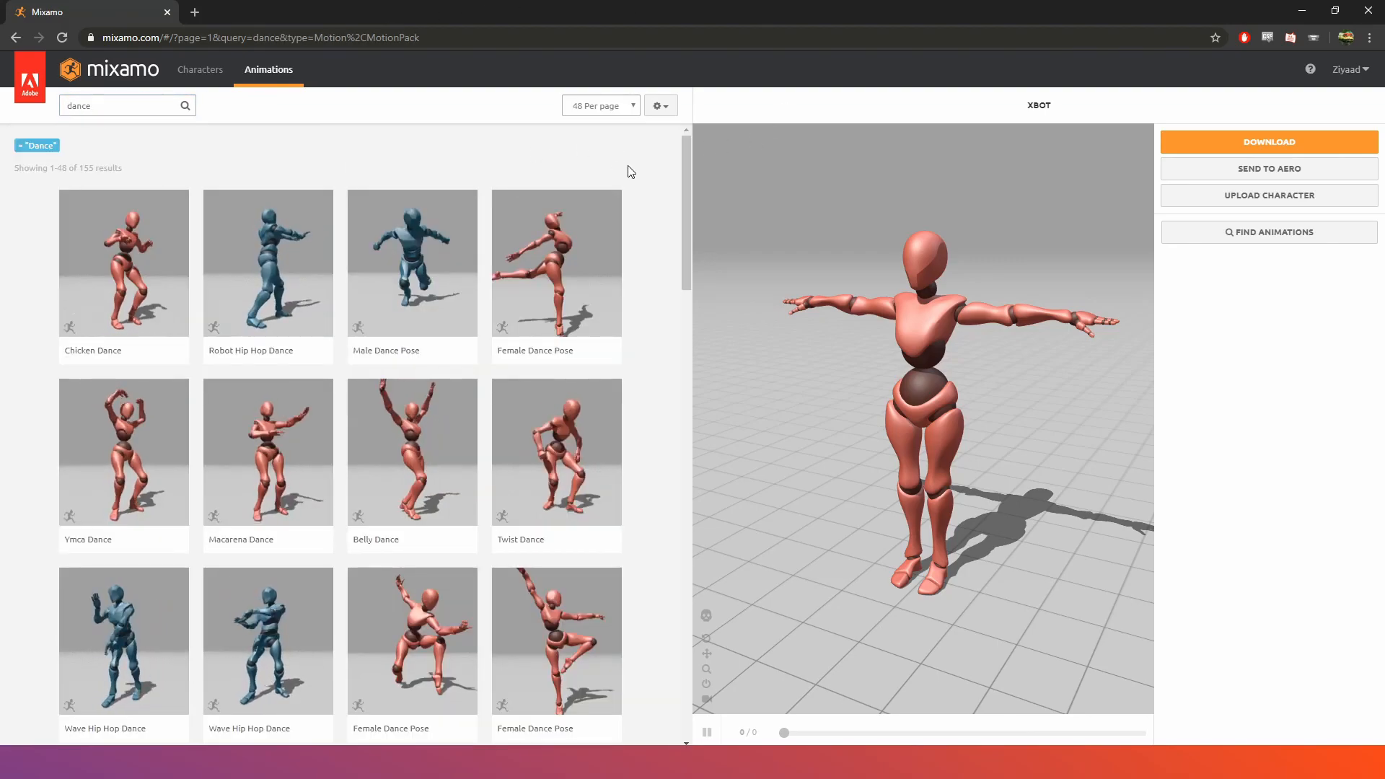
- Search the animations for "breakdance", apply Breakdance Swipes to the XBot character and pause the preview
click(70, 108)
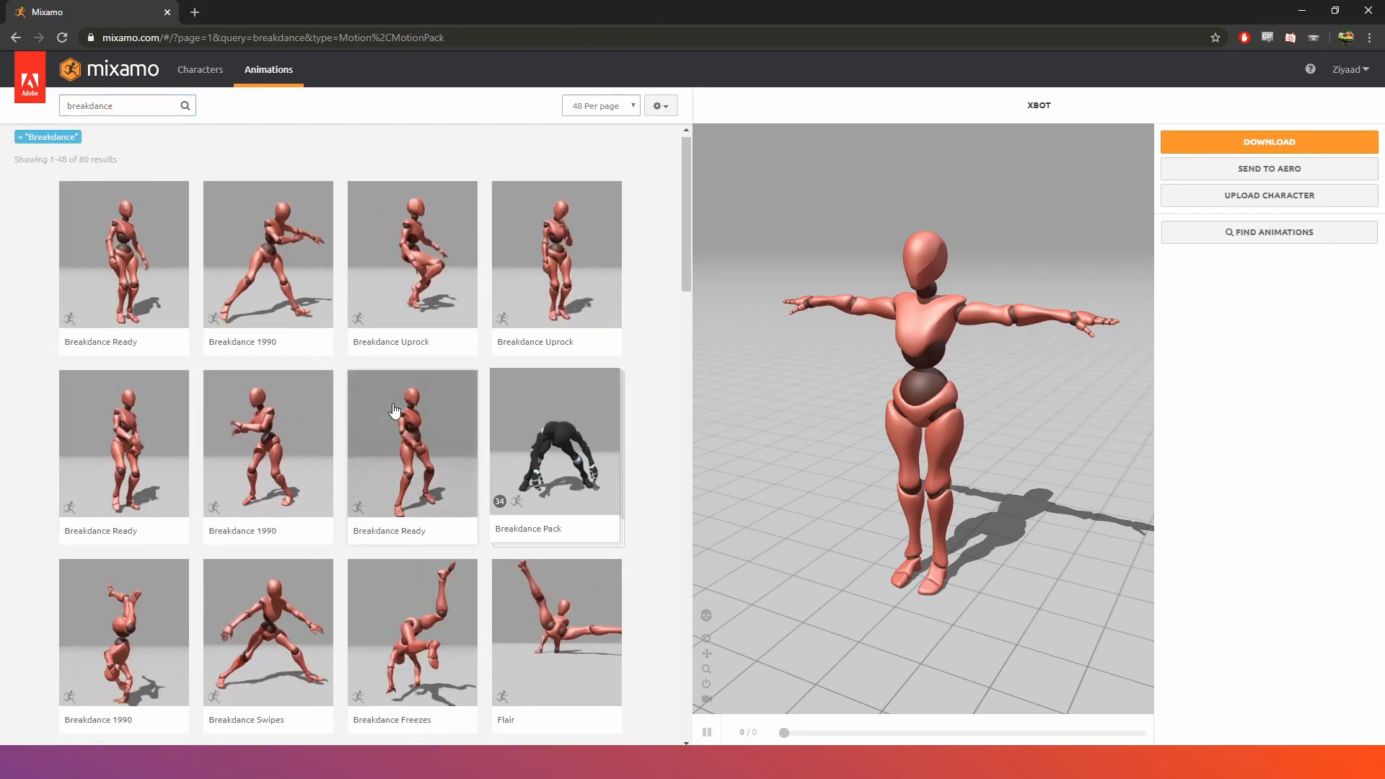
scroll(216, 461, down, 2)
click(303, 456)
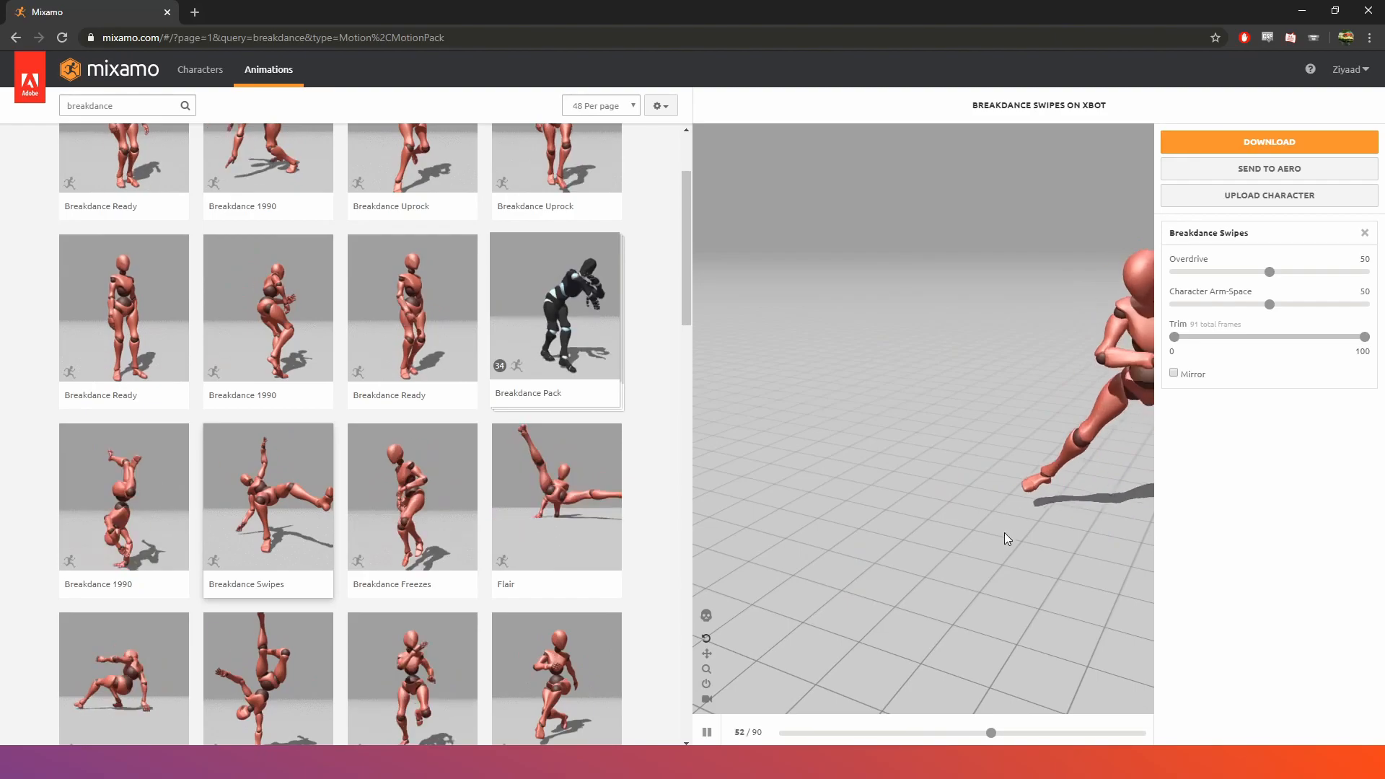
click(719, 732)
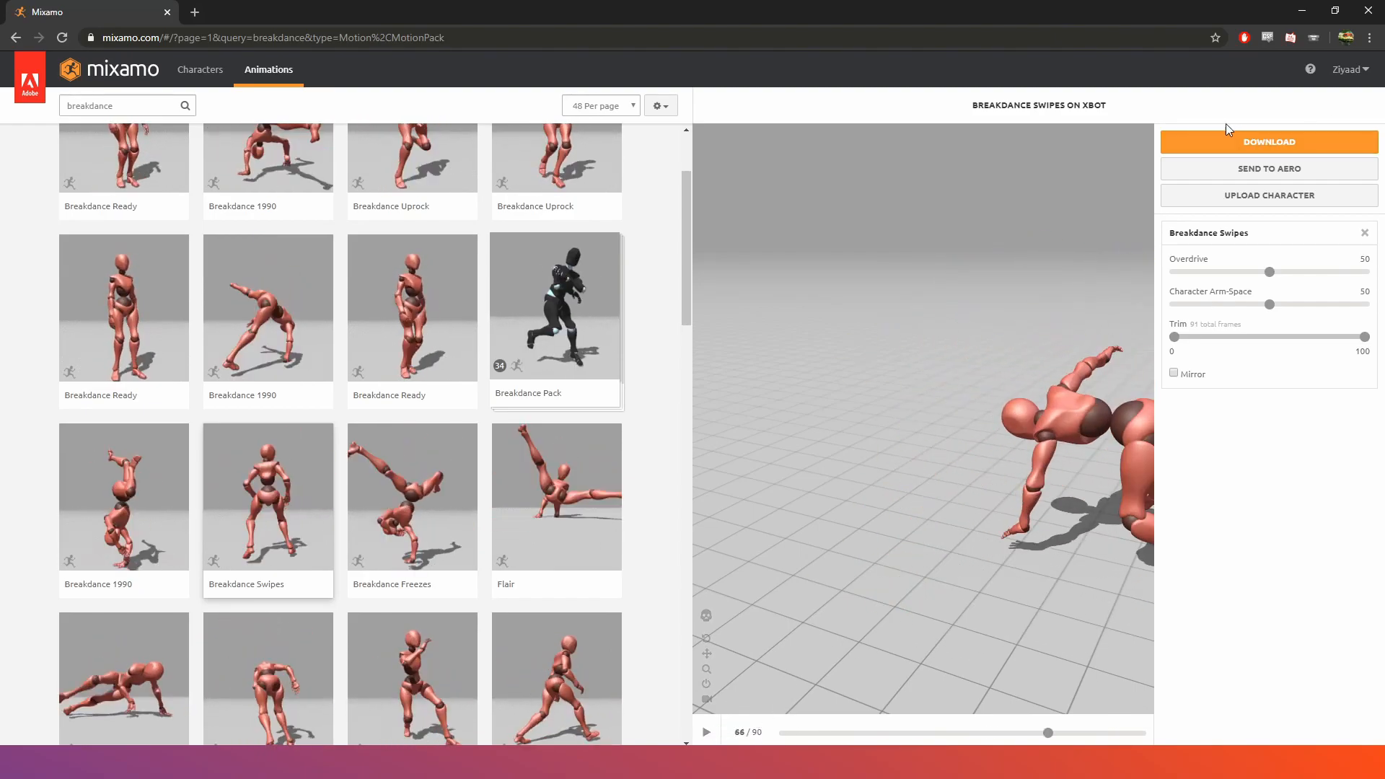
- Download the animated character as FBX(.fbx) with skin, at 30 frames per second and without keyframe reduction
click(1255, 144)
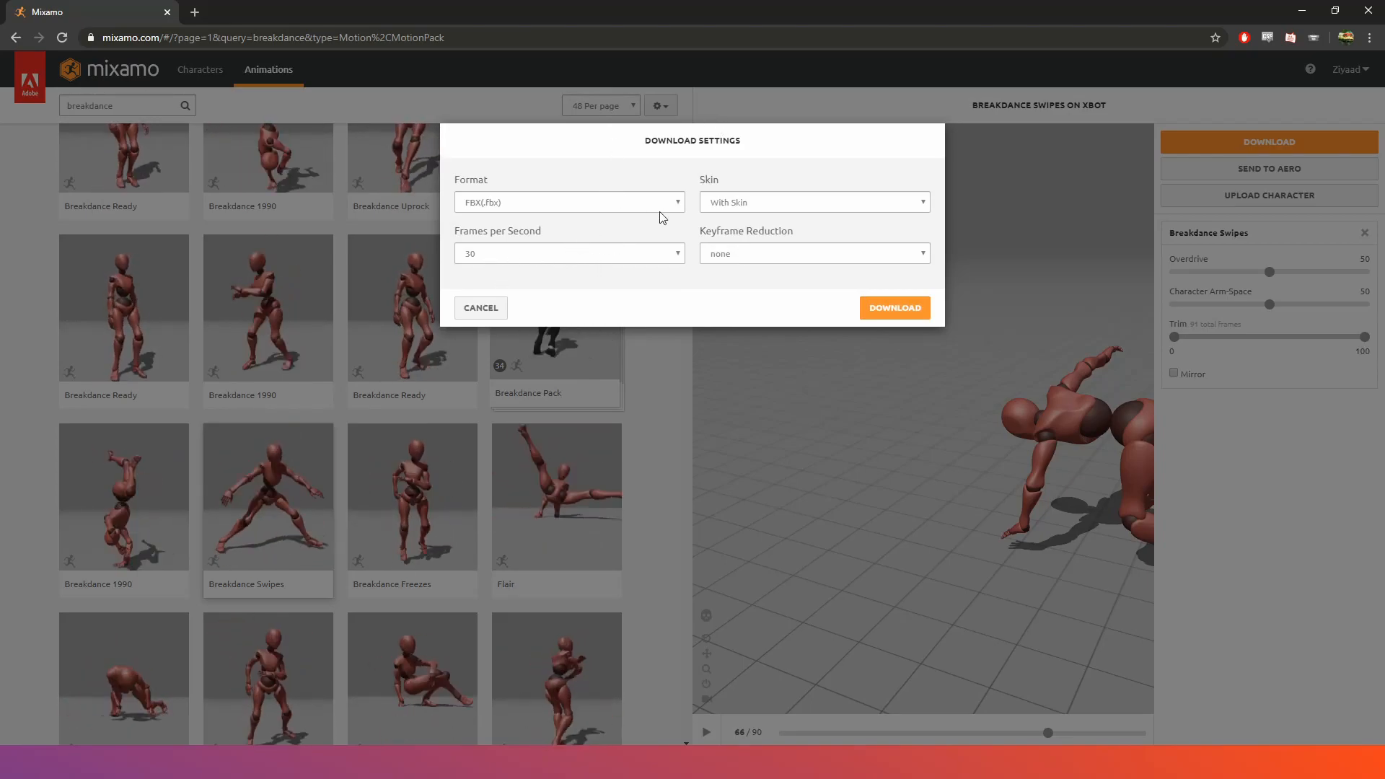
click(741, 204)
click(743, 202)
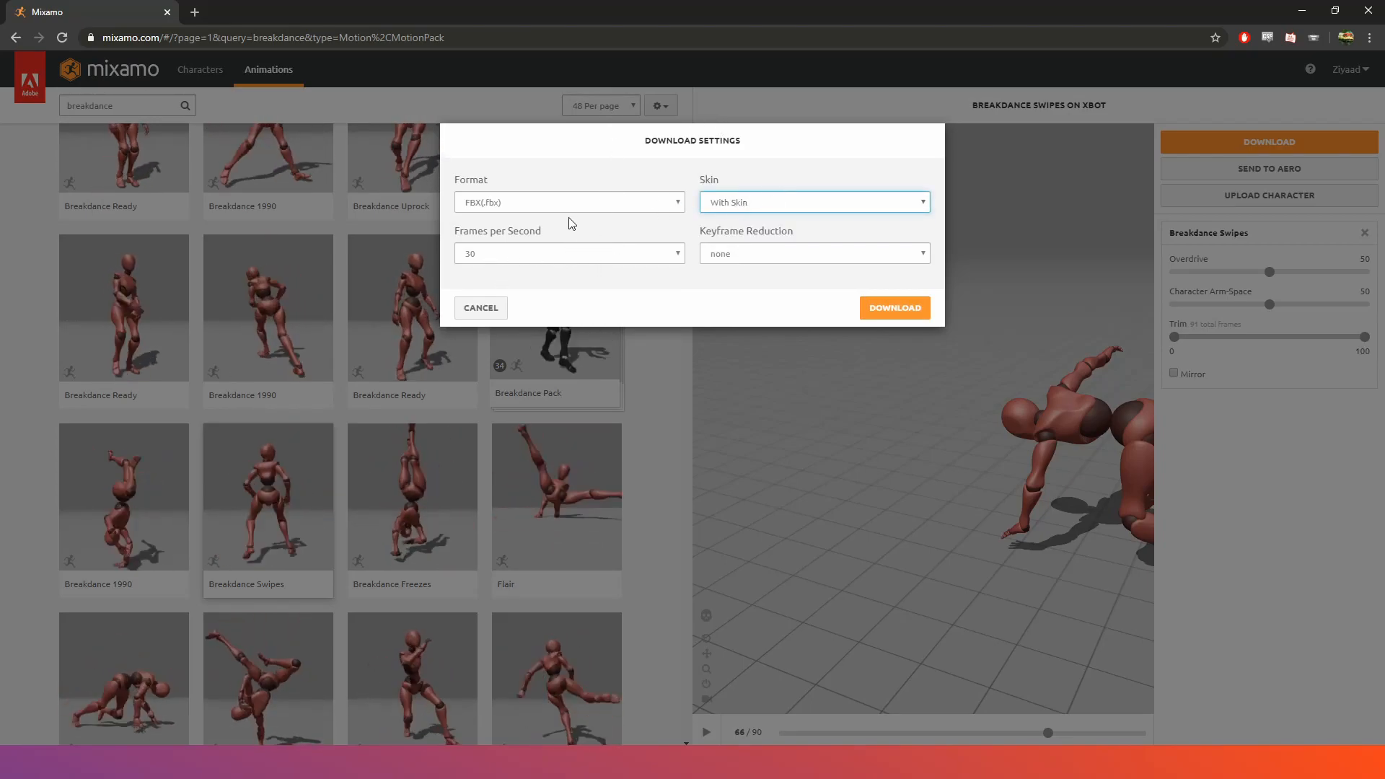
click(549, 206)
click(548, 209)
click(891, 307)
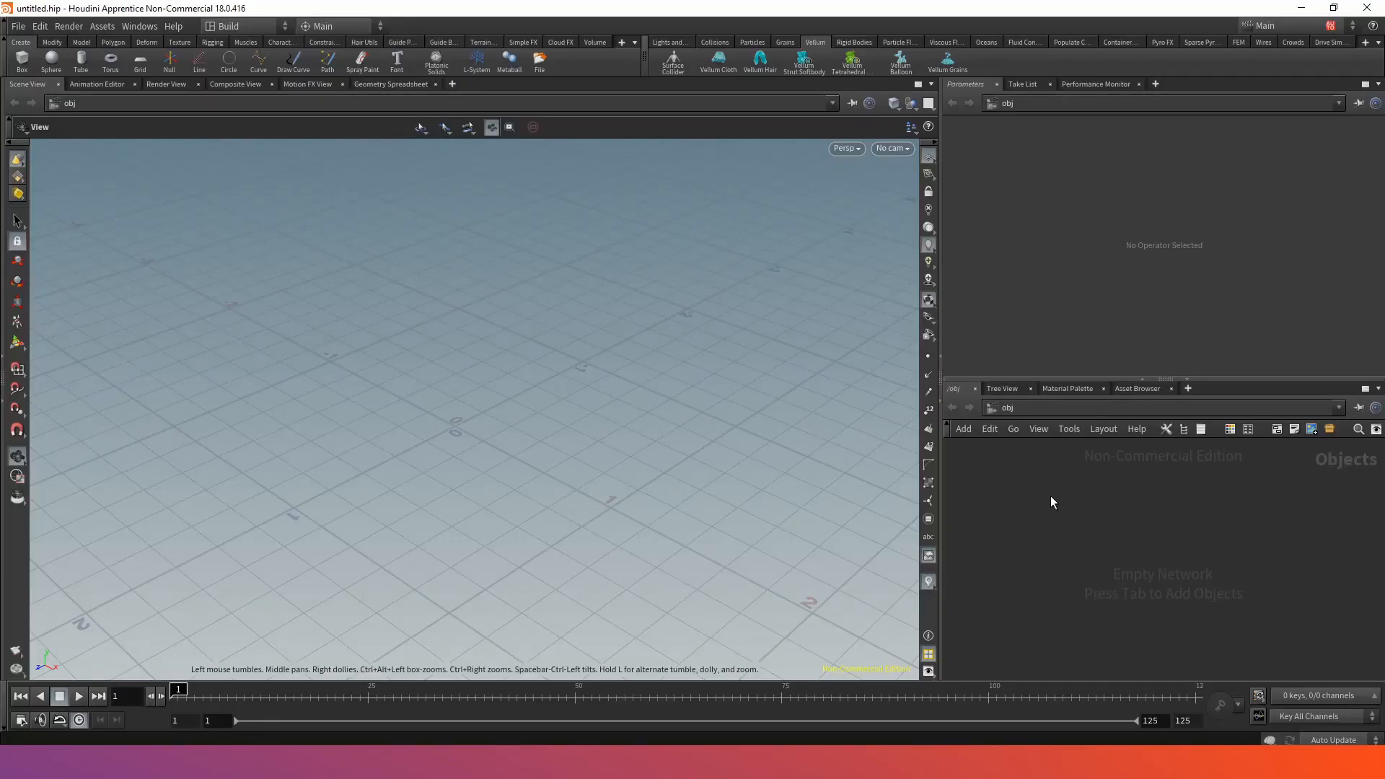
- In Houdini, import Breakdance Swipes2.fbx as a Filmbox FBX file and frame the character in the viewport
click(22, 29)
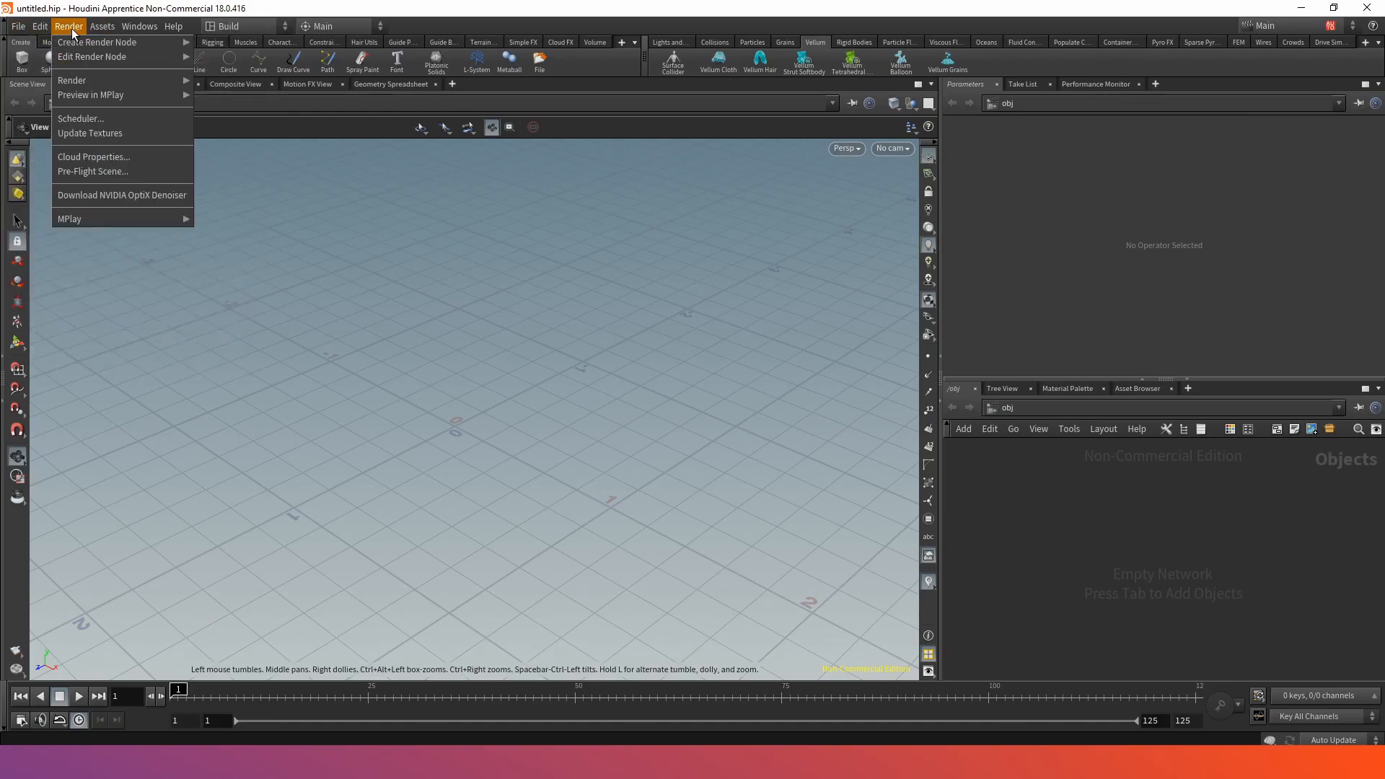
mouse_move(33, 24)
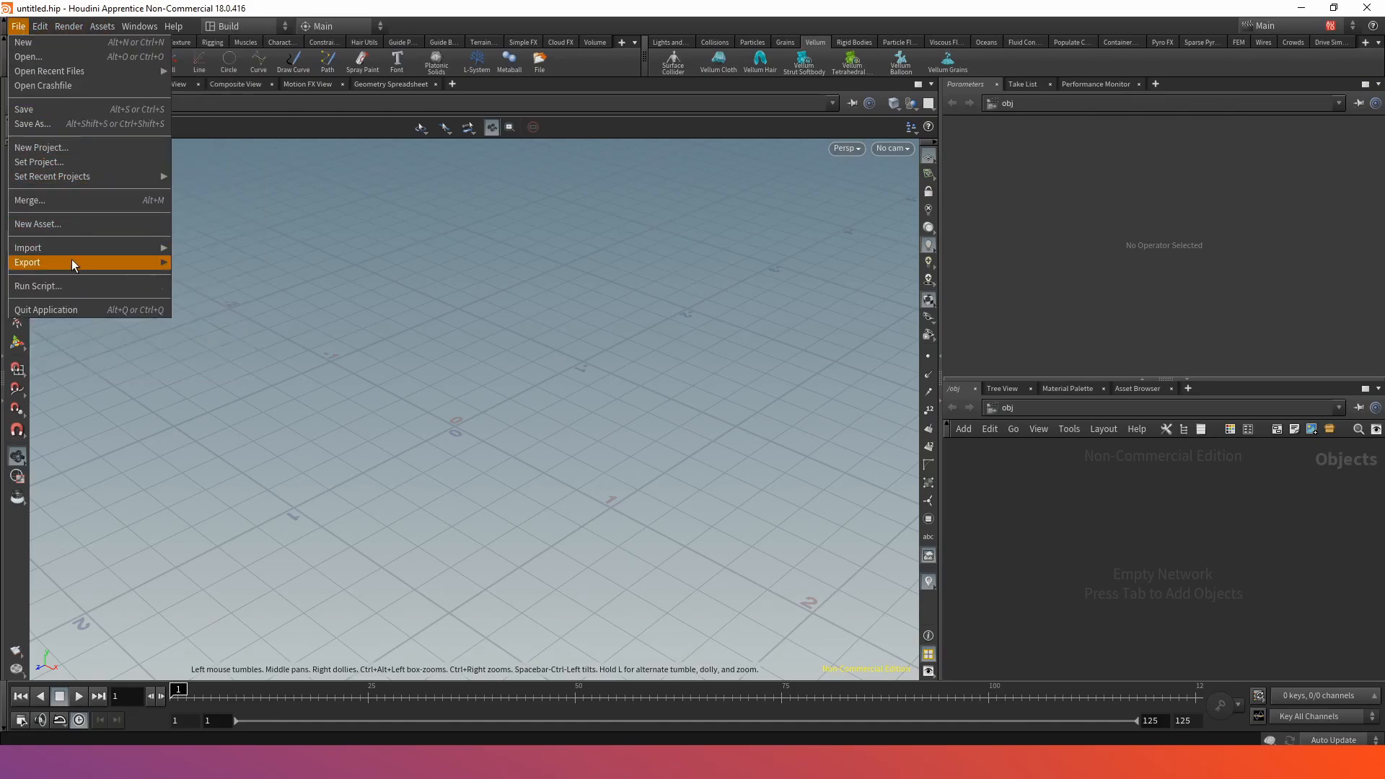
mouse_move(72, 249)
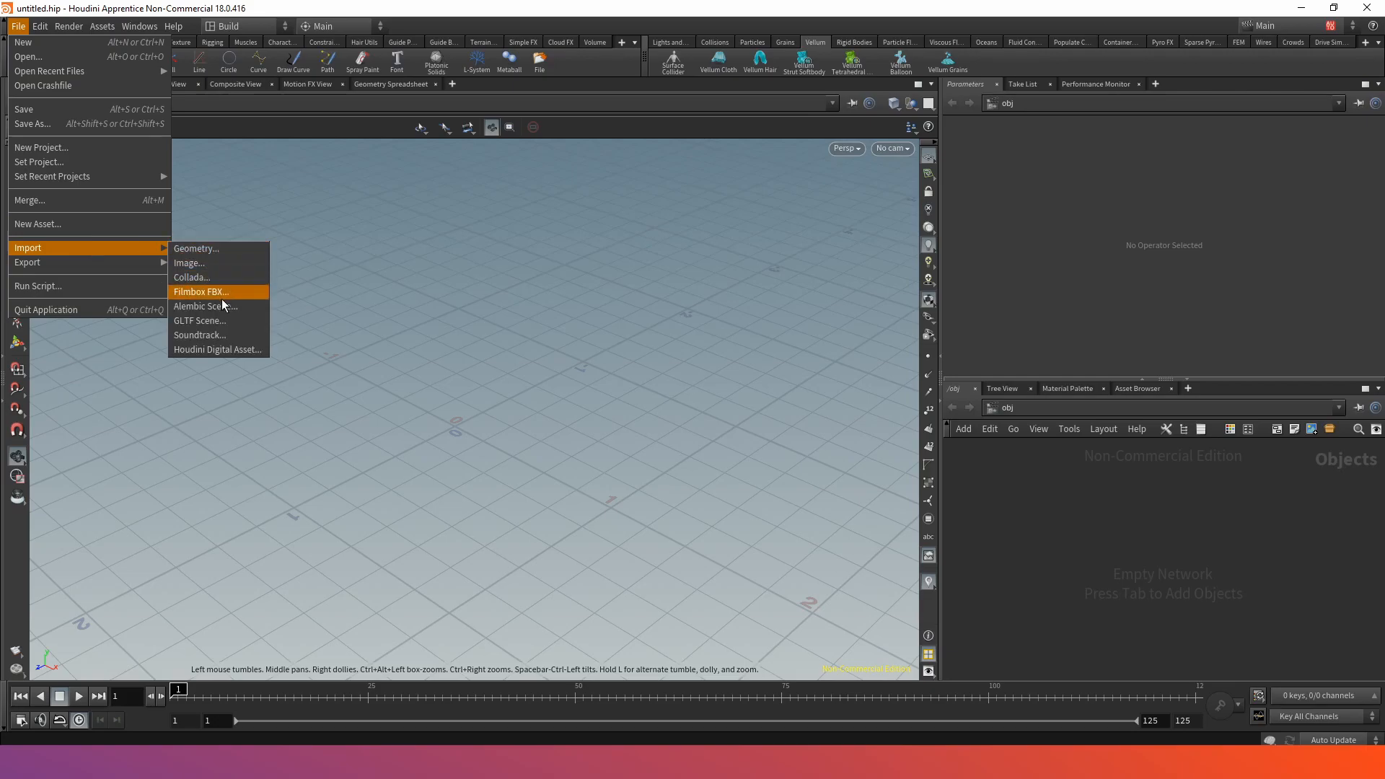
click(221, 298)
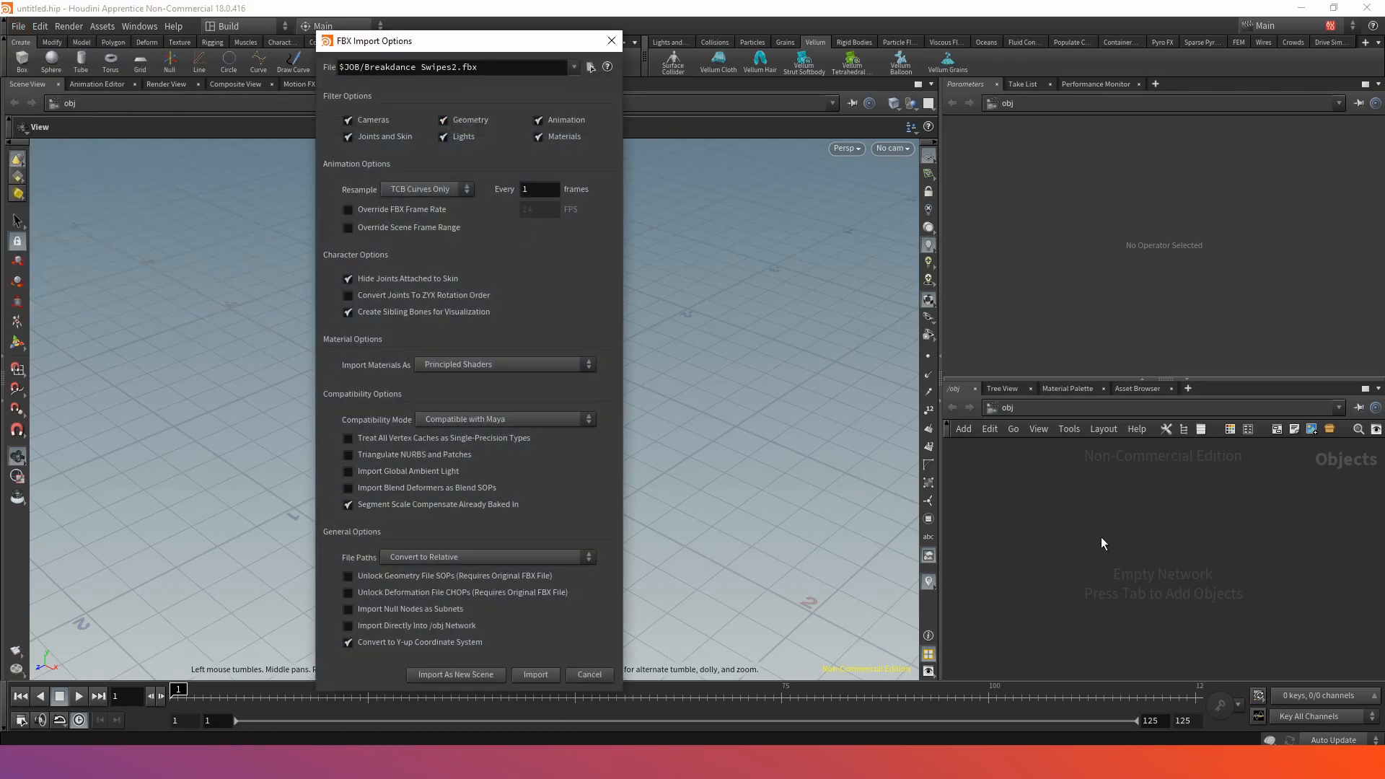
key(space+f)
drag(569, 424, 721, 461)
- Play the imported dance and step around its end to locate the animation's last frame
click(78, 696)
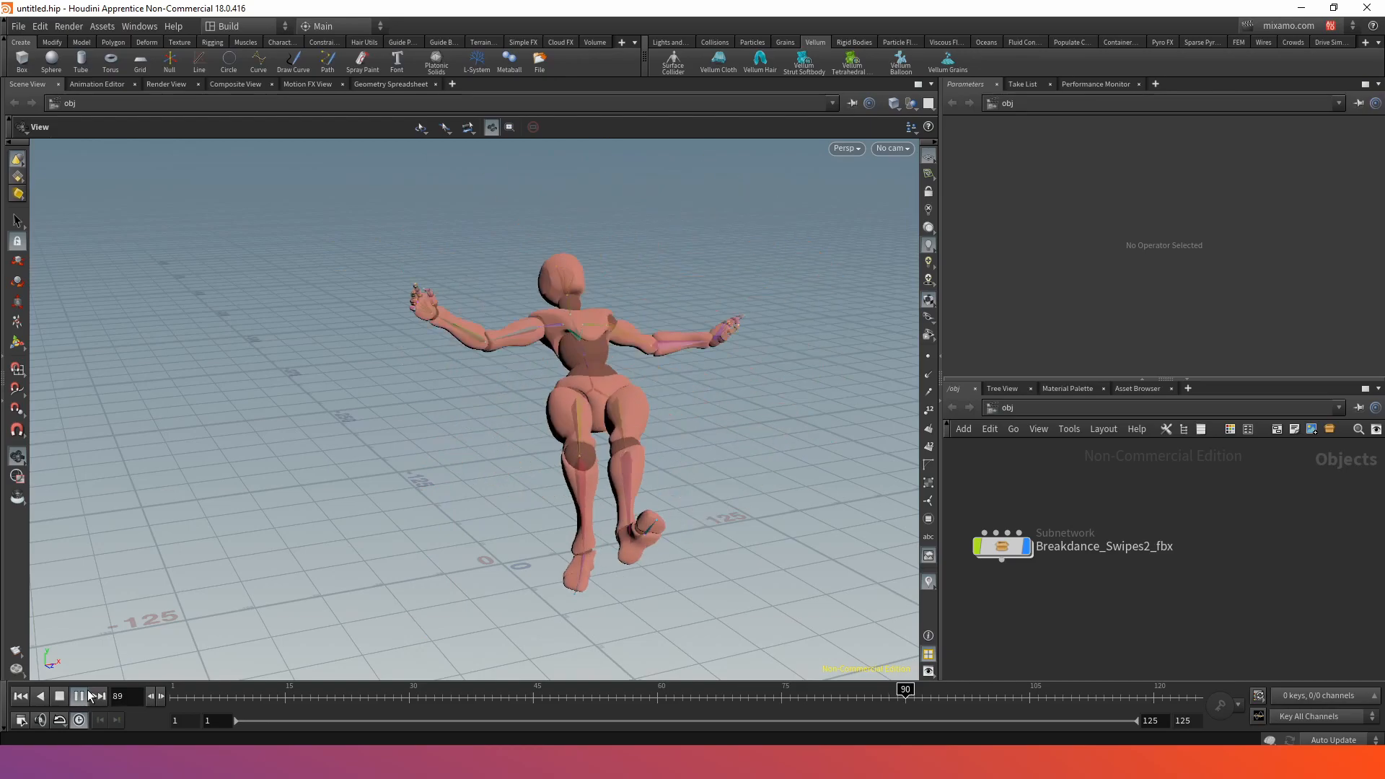
click(65, 698)
click(910, 697)
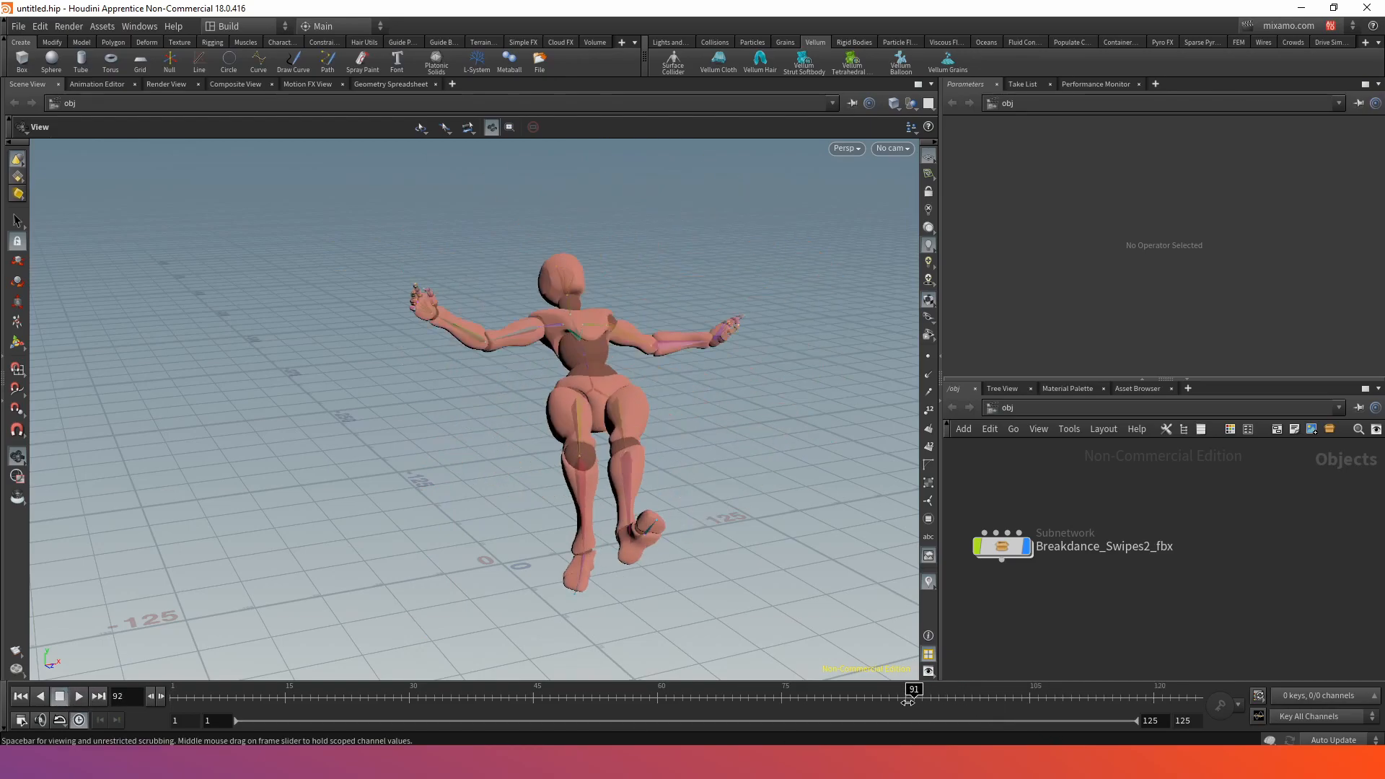
key(Left)
key(Right)
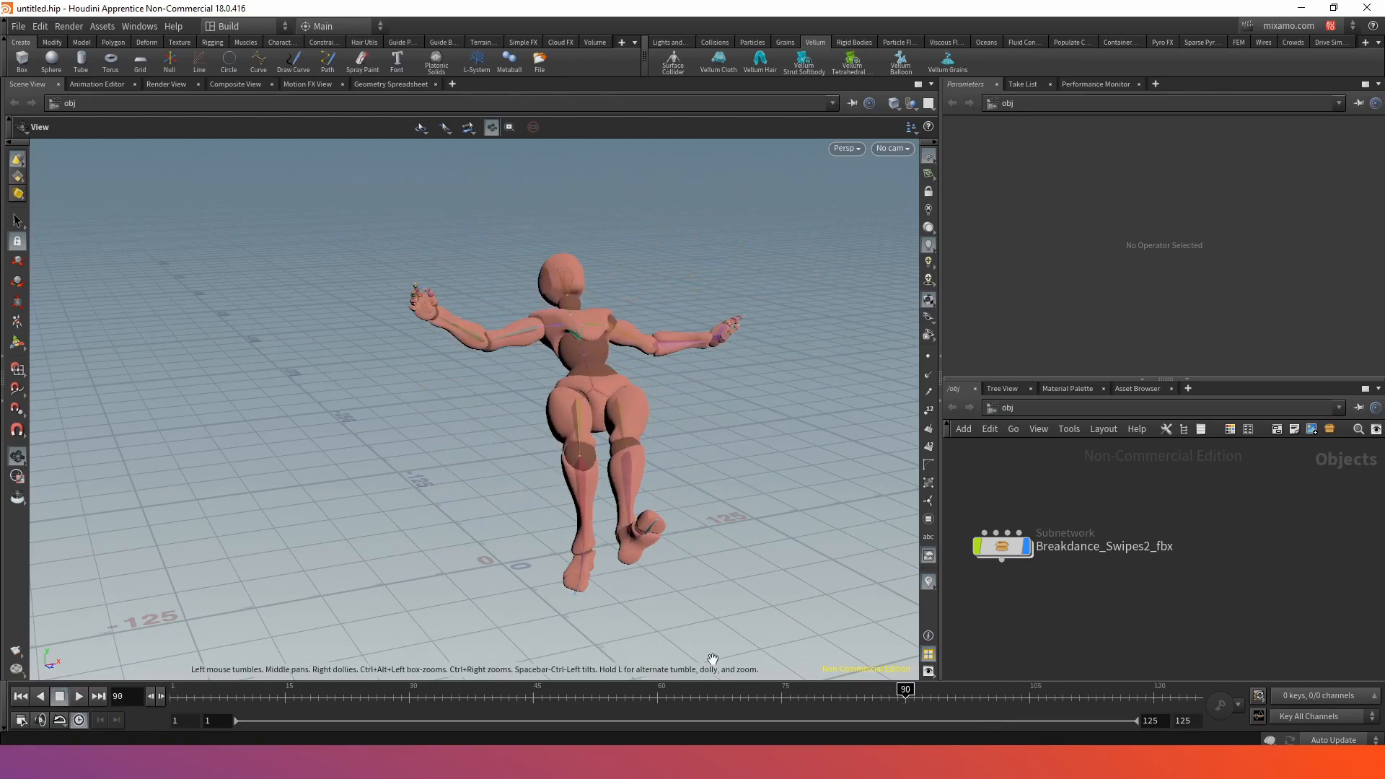
- Set the global animation end frame to 90 and return the timeline to frame 1
click(21, 721)
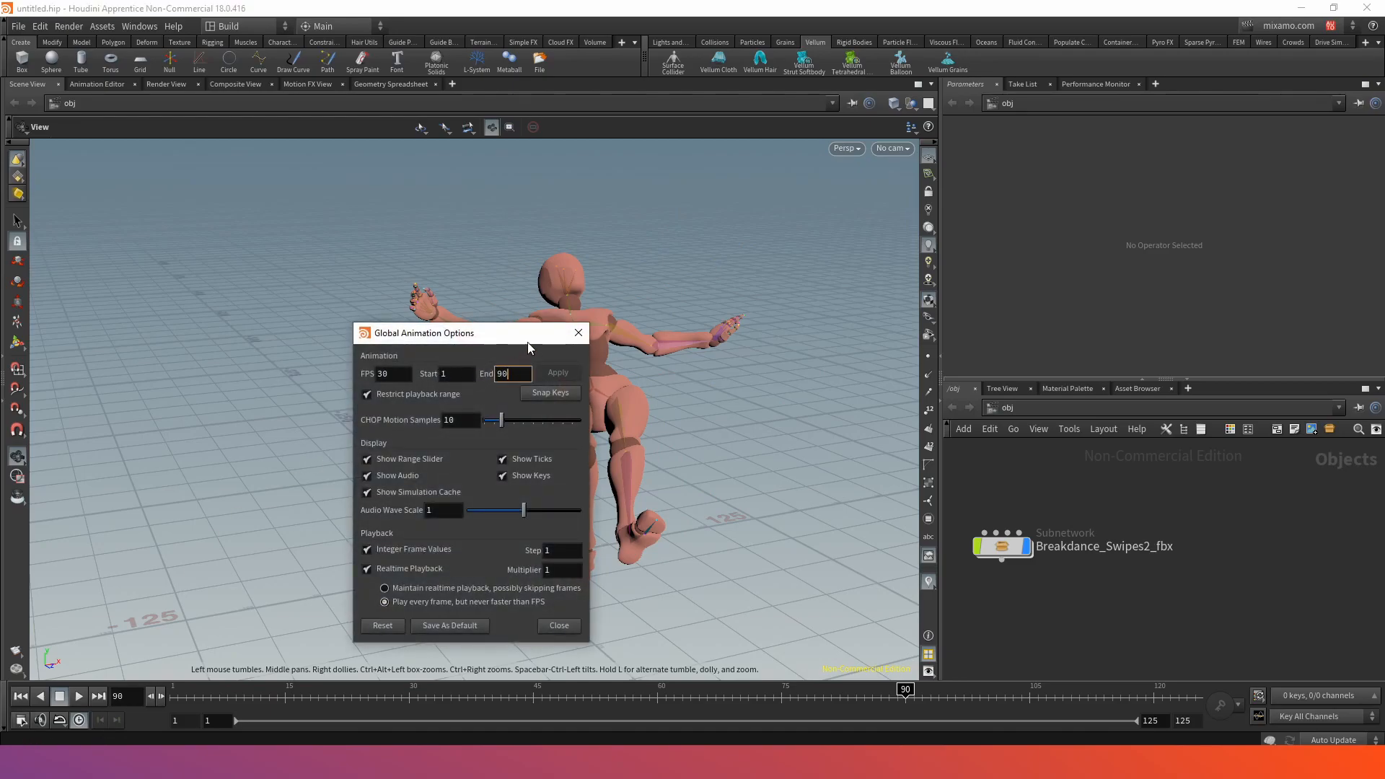
text(90)
click(559, 373)
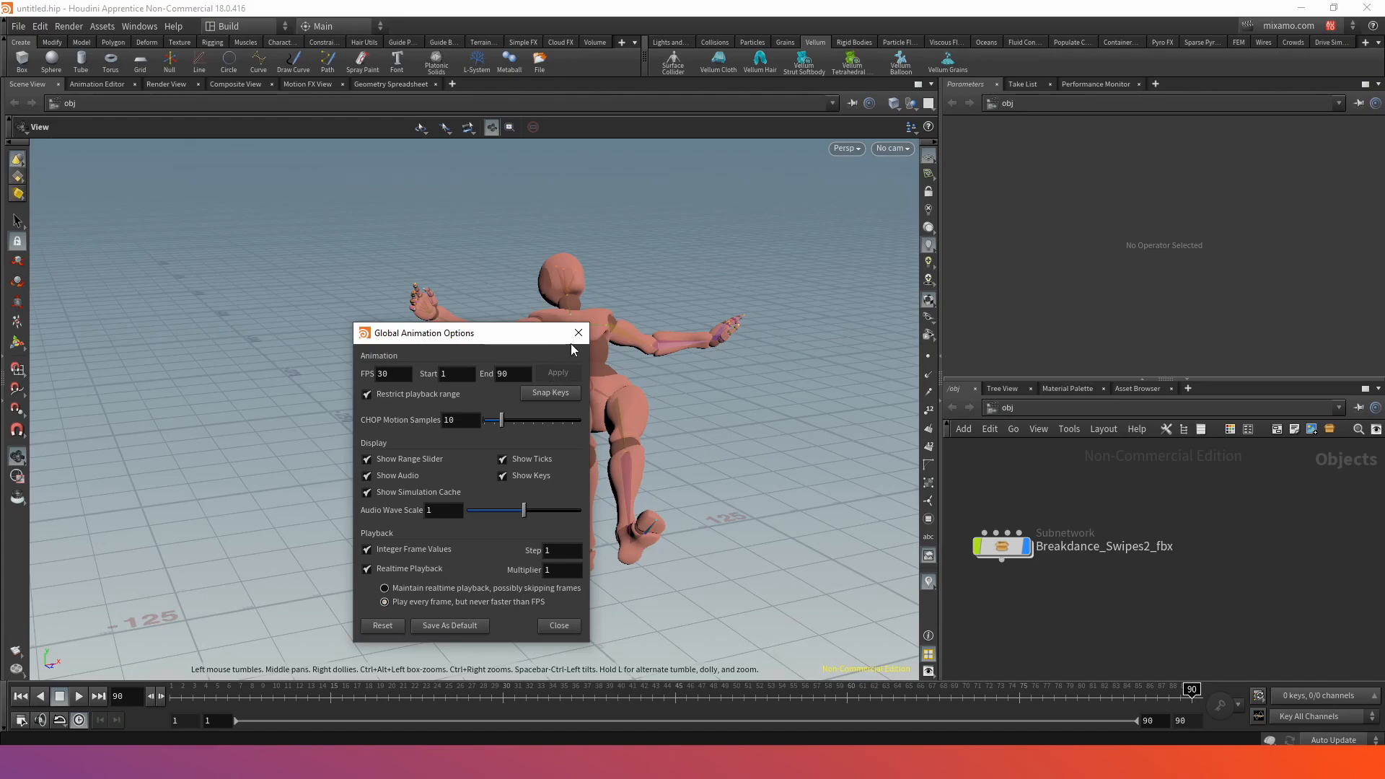
click(577, 333)
drag(717, 457, 665, 487)
click(377, 694)
mouse_move(176, 691)
mouse_down()
mouse_move(282, 693)
mouse_move(173, 692)
mouse_up()
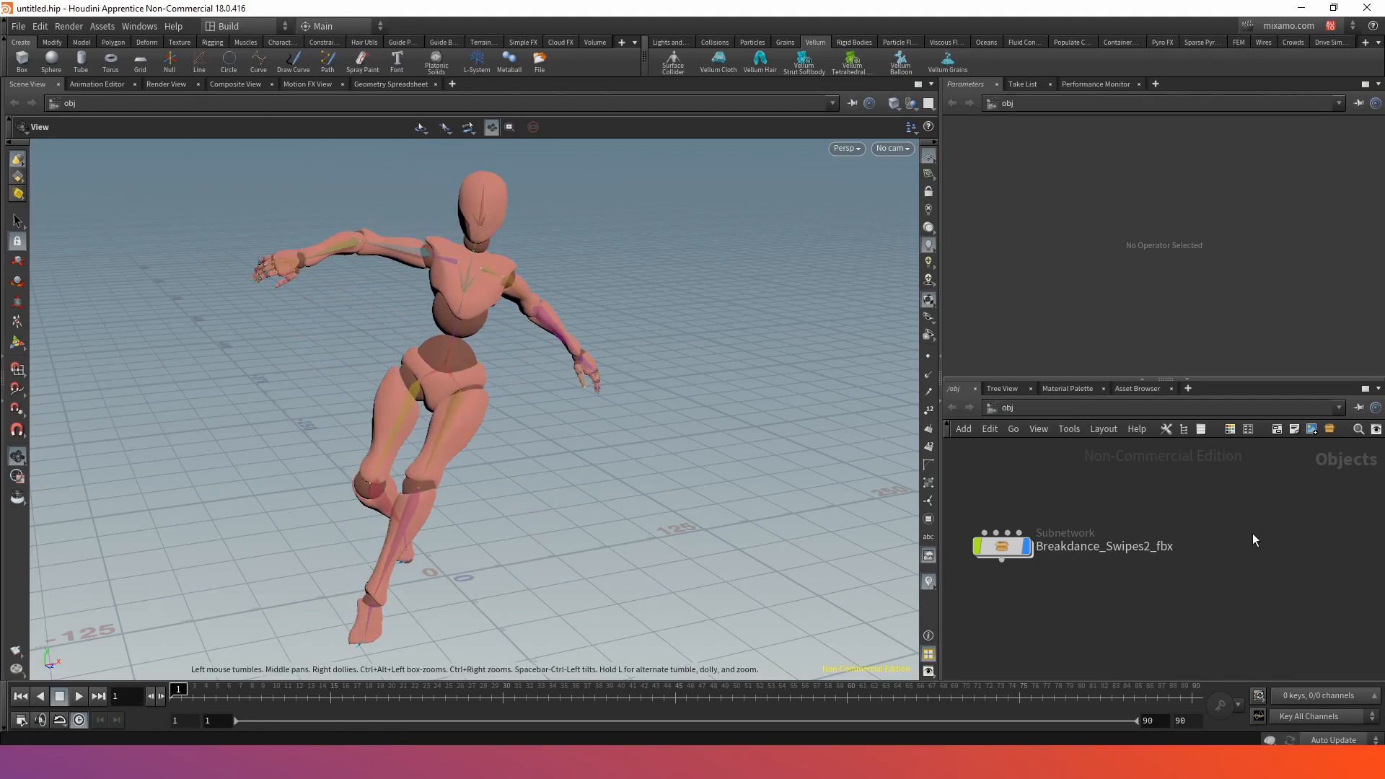
- Examine the bone hierarchy and node network inside the Breakdance_Swipes2_fbx subnetwork
double_click(1001, 546)
drag(943, 382, 849, 383)
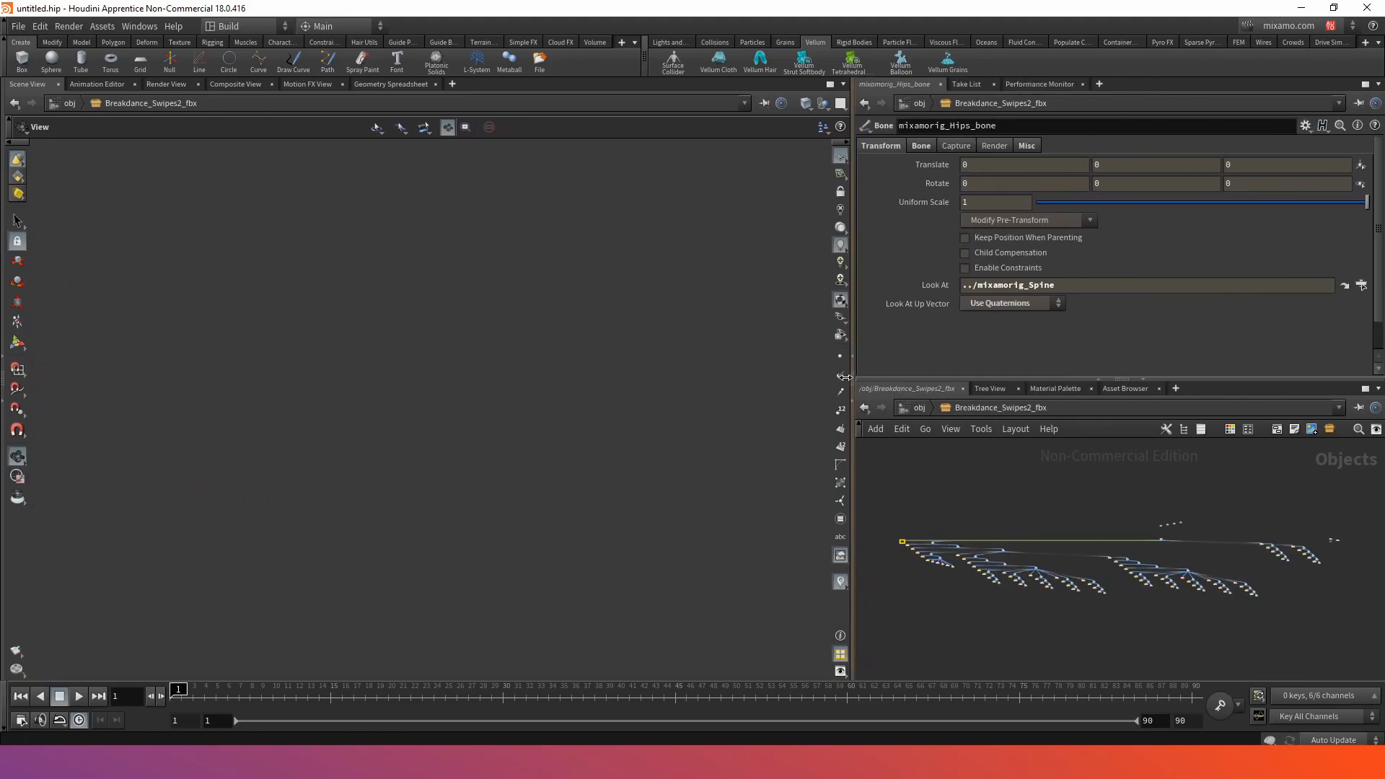
scroll(1168, 535, up, 5)
middle_drag(1189, 575, 1023, 456)
middle_drag(1138, 634, 1202, 516)
scroll(1115, 608, up, 3)
middle_drag(876, 535, 1056, 481)
middle_drag(1125, 574, 1081, 436)
scroll(1147, 559, down, 7)
middle_drag(1162, 534, 1026, 512)
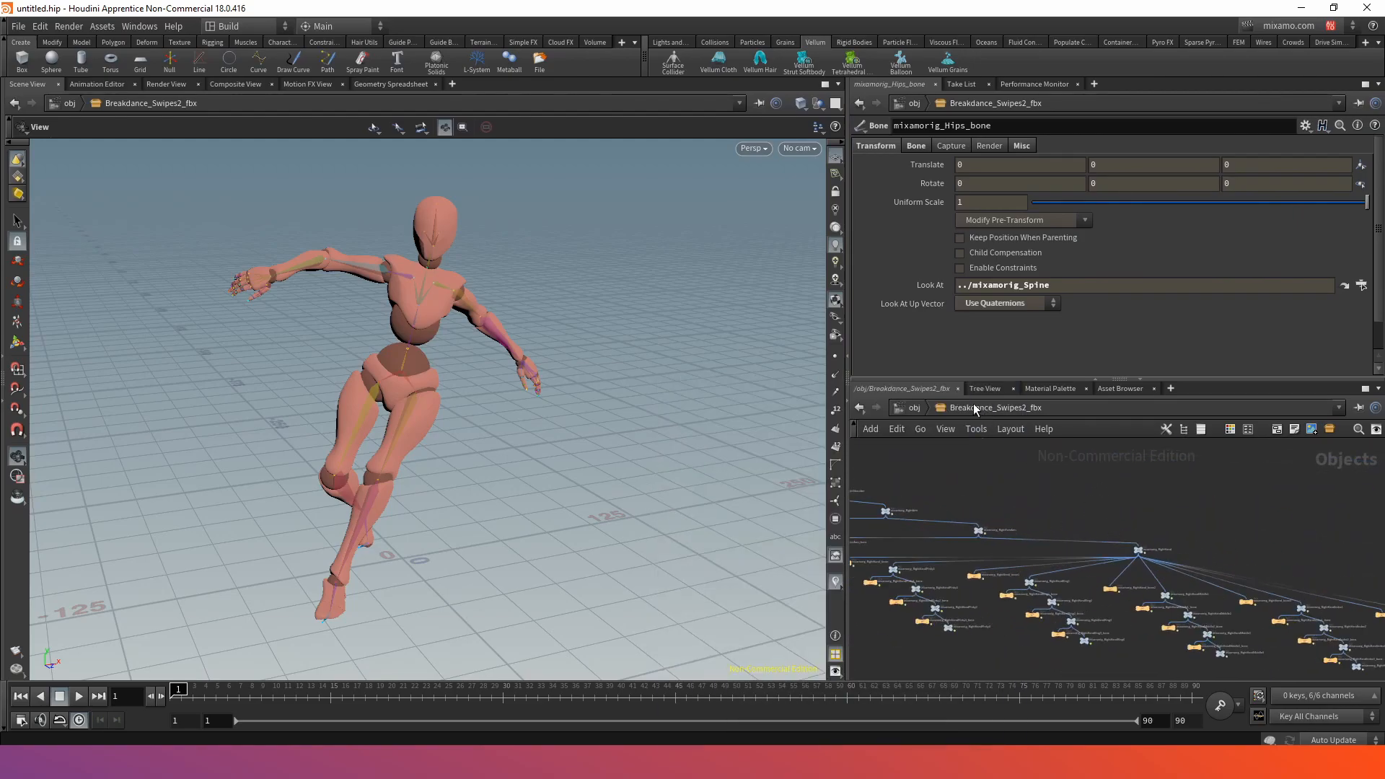
- Add a Geometry node at the obj level beside the imported subnetwork and name it particle_dancer
click(910, 409)
click(1090, 516)
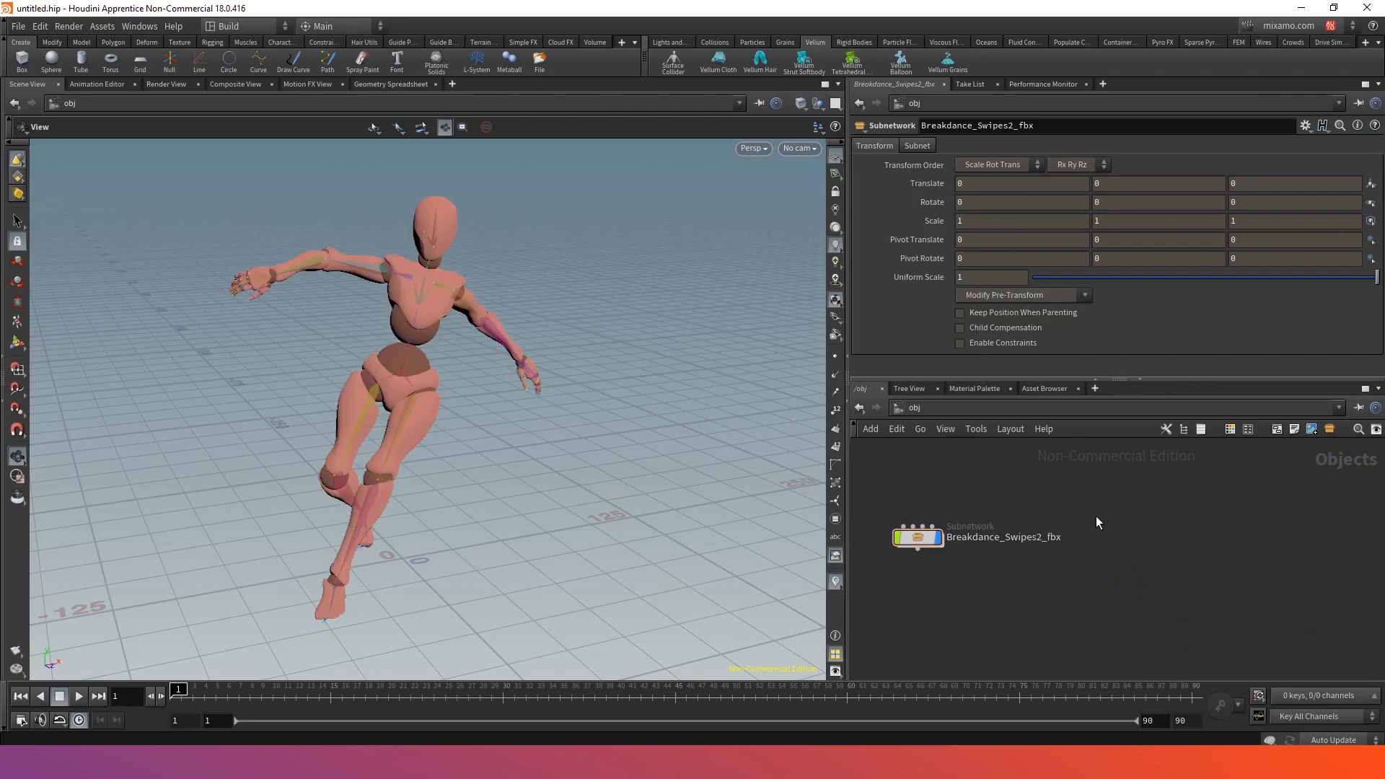
key(Tab)
text(geo)
key(Return)
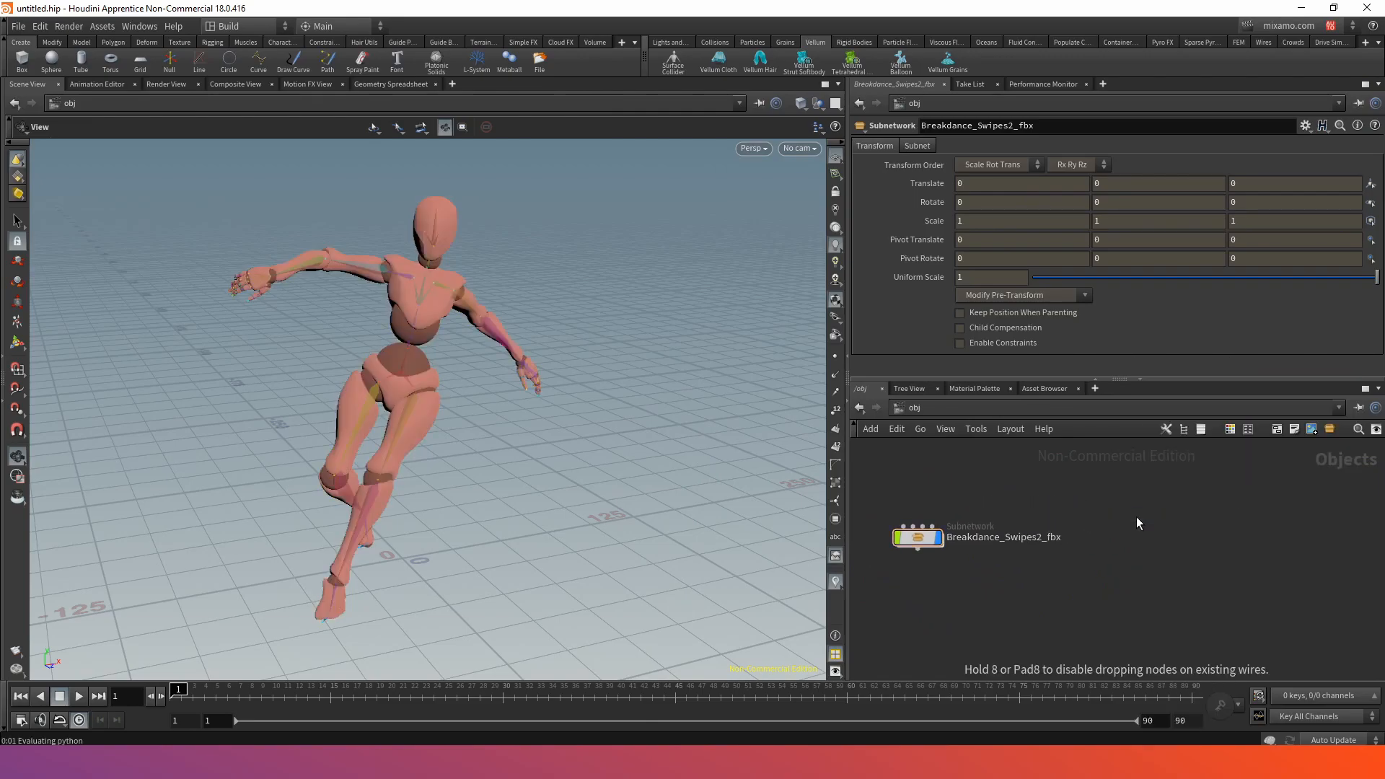
click(1135, 516)
click(1170, 517)
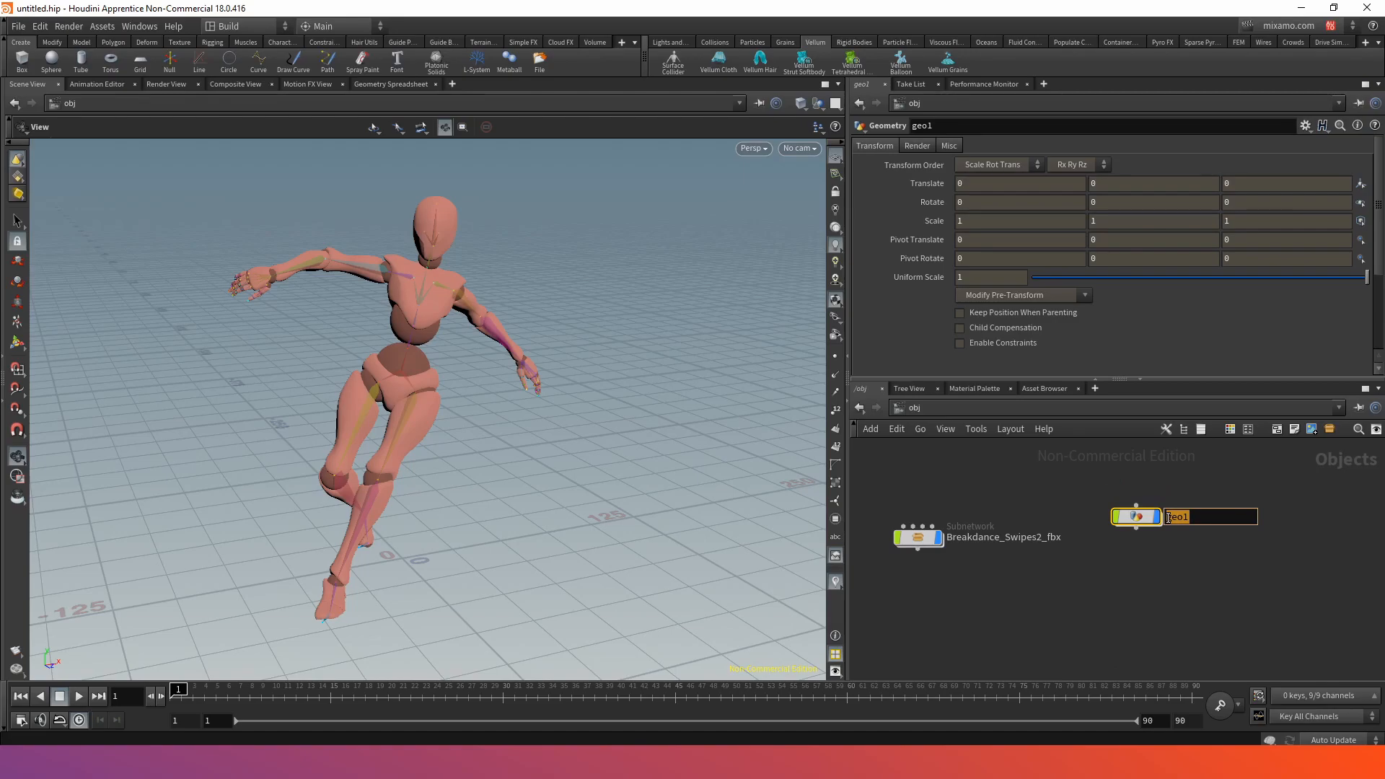
text(particle_dancer)
key(Return)
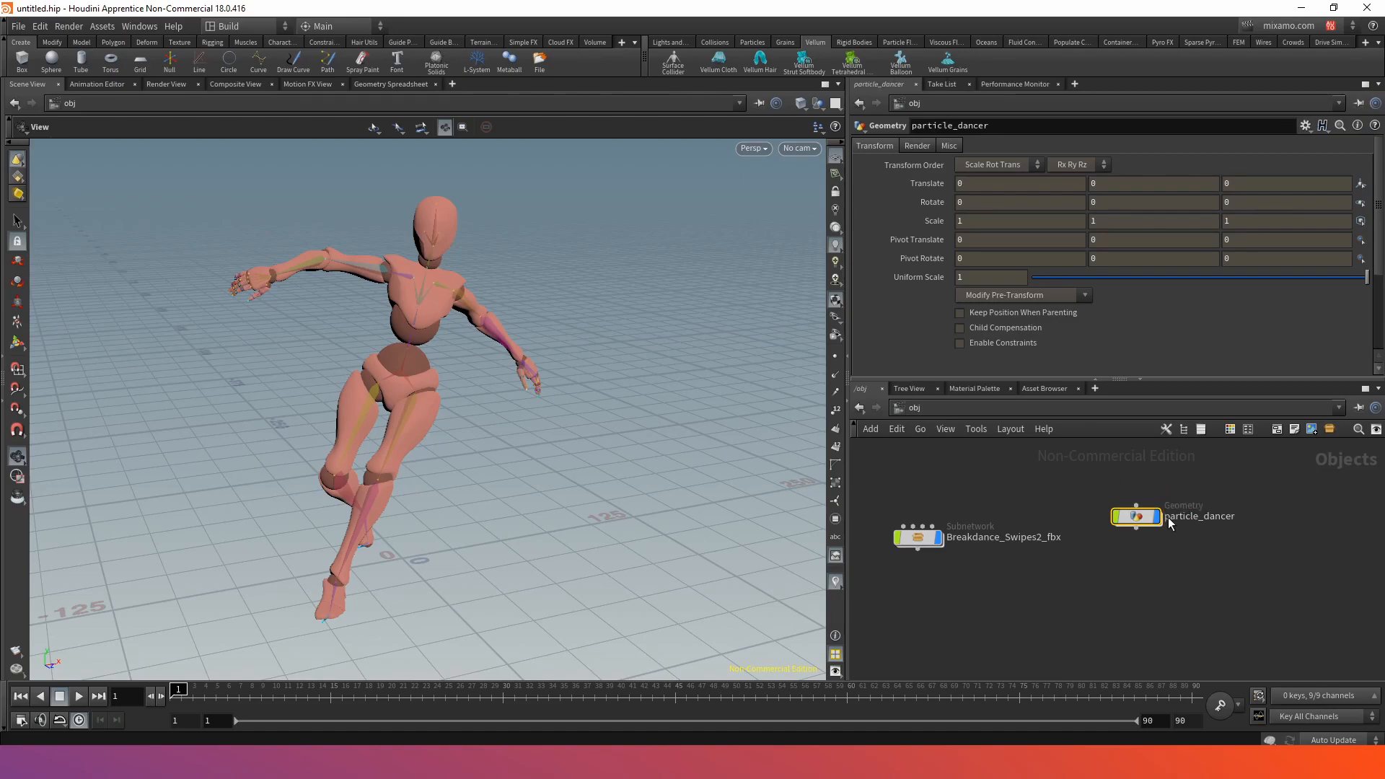
- Add an Object Merge node inside the particle_dancer network
double_click(1131, 519)
key(Tab)
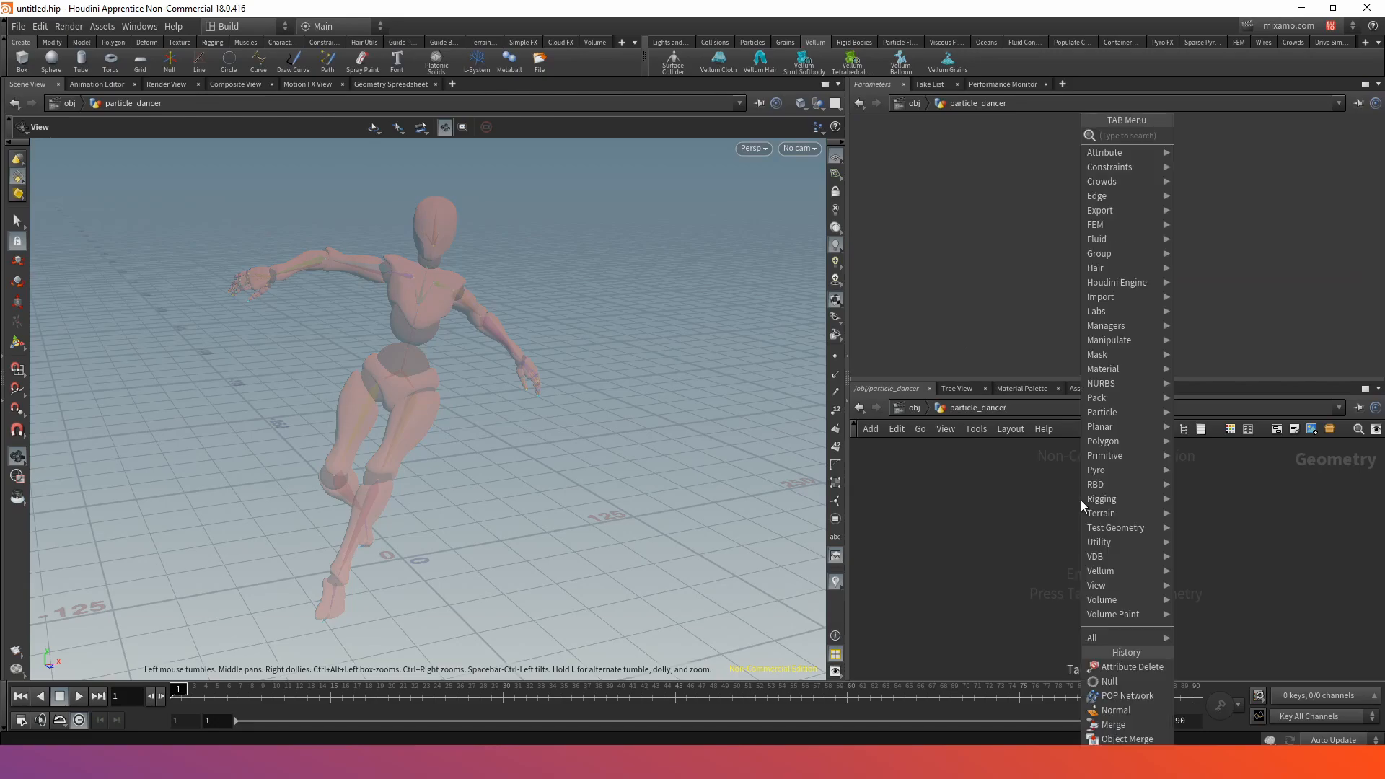
text(obje)
key(Return)
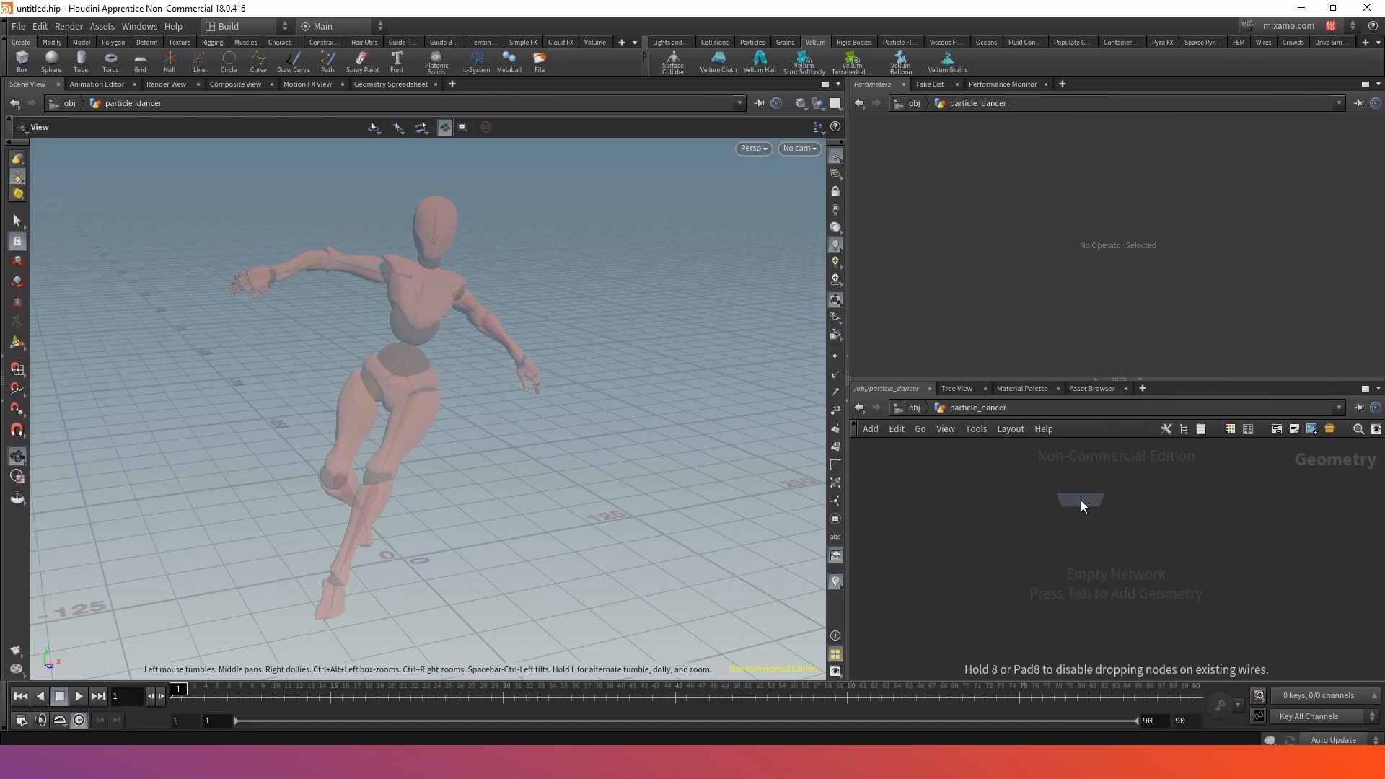
click(1079, 508)
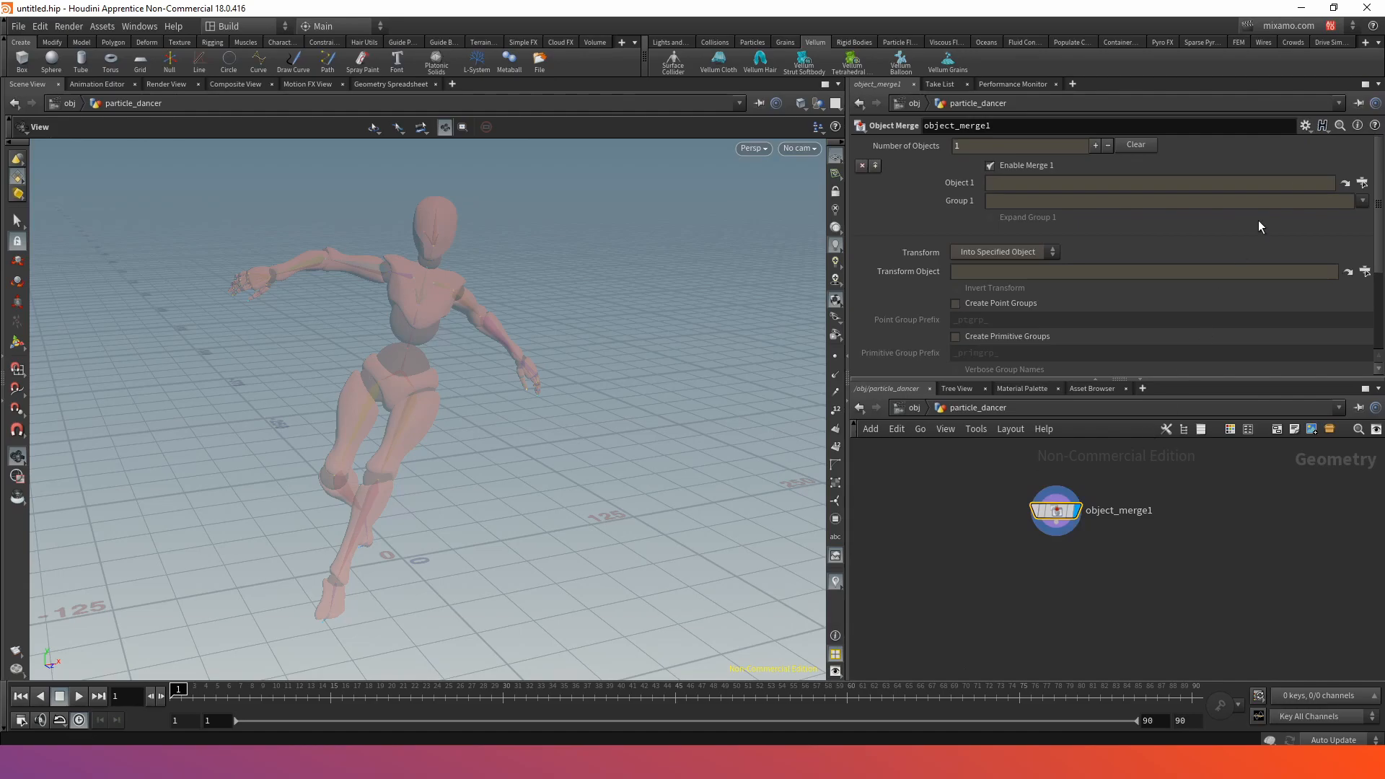
- Set the Object Merge's Object 1 to /obj/Breakdance_Swipes2_fbx/Beta_Surface and reposition the node slightly
click(1361, 183)
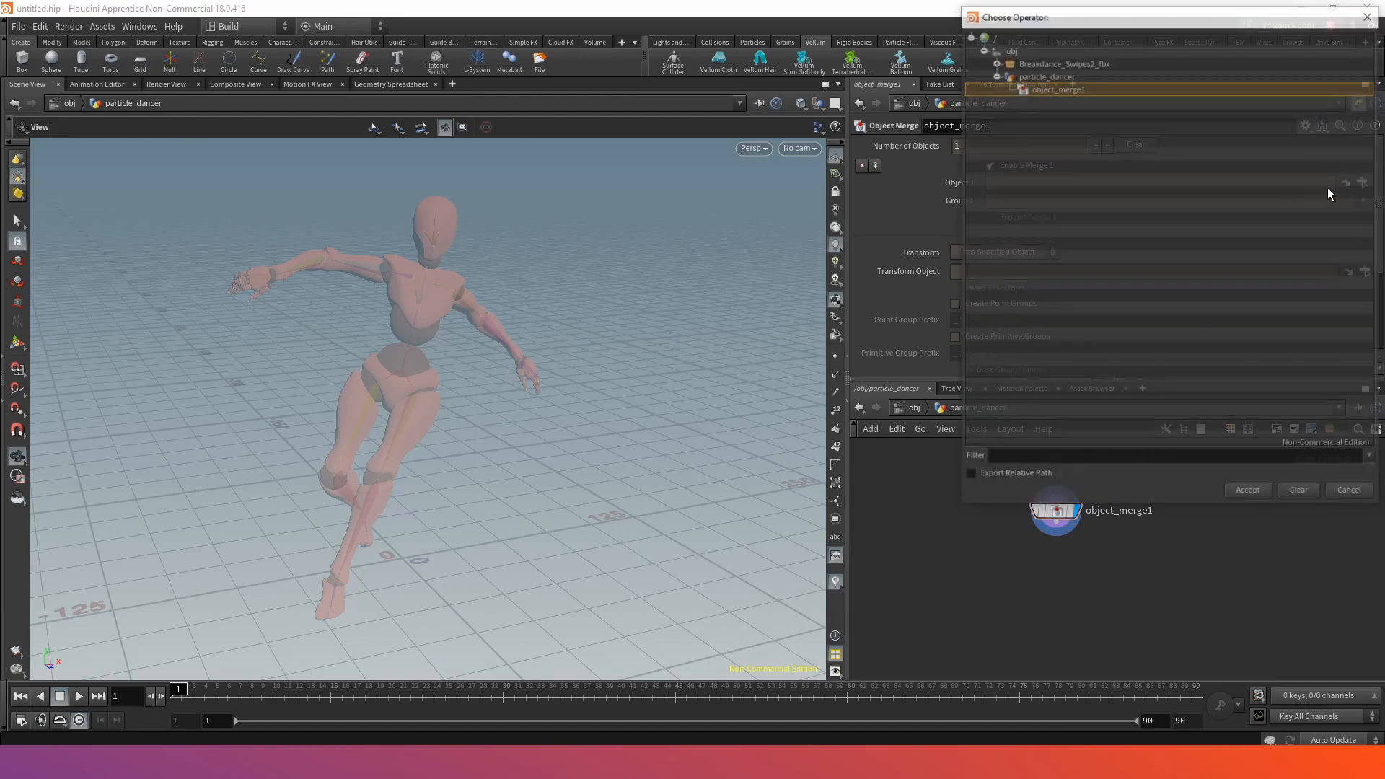
click(994, 62)
double_click(1053, 89)
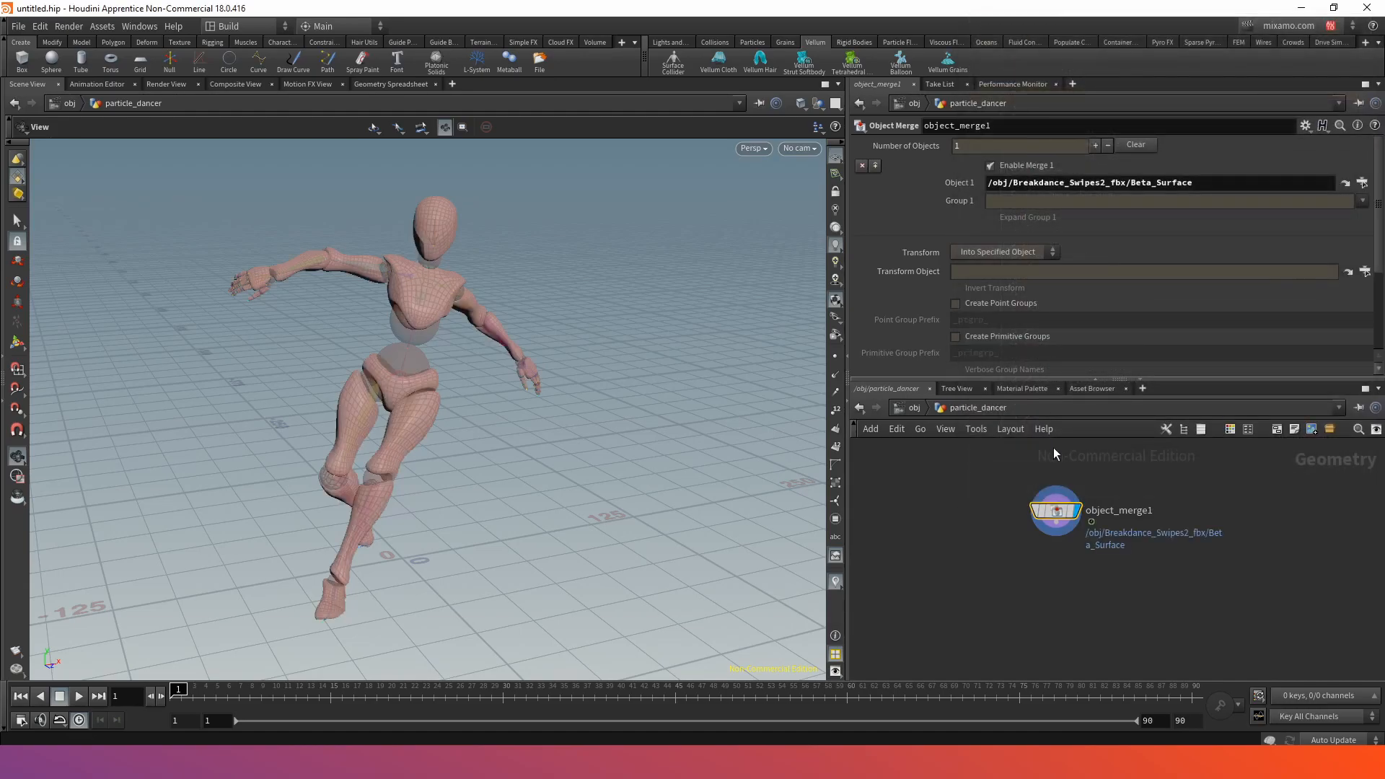
drag(1064, 519, 1051, 524)
- Set the viewport to hide other objects and inspect the merged surface mesh
click(817, 105)
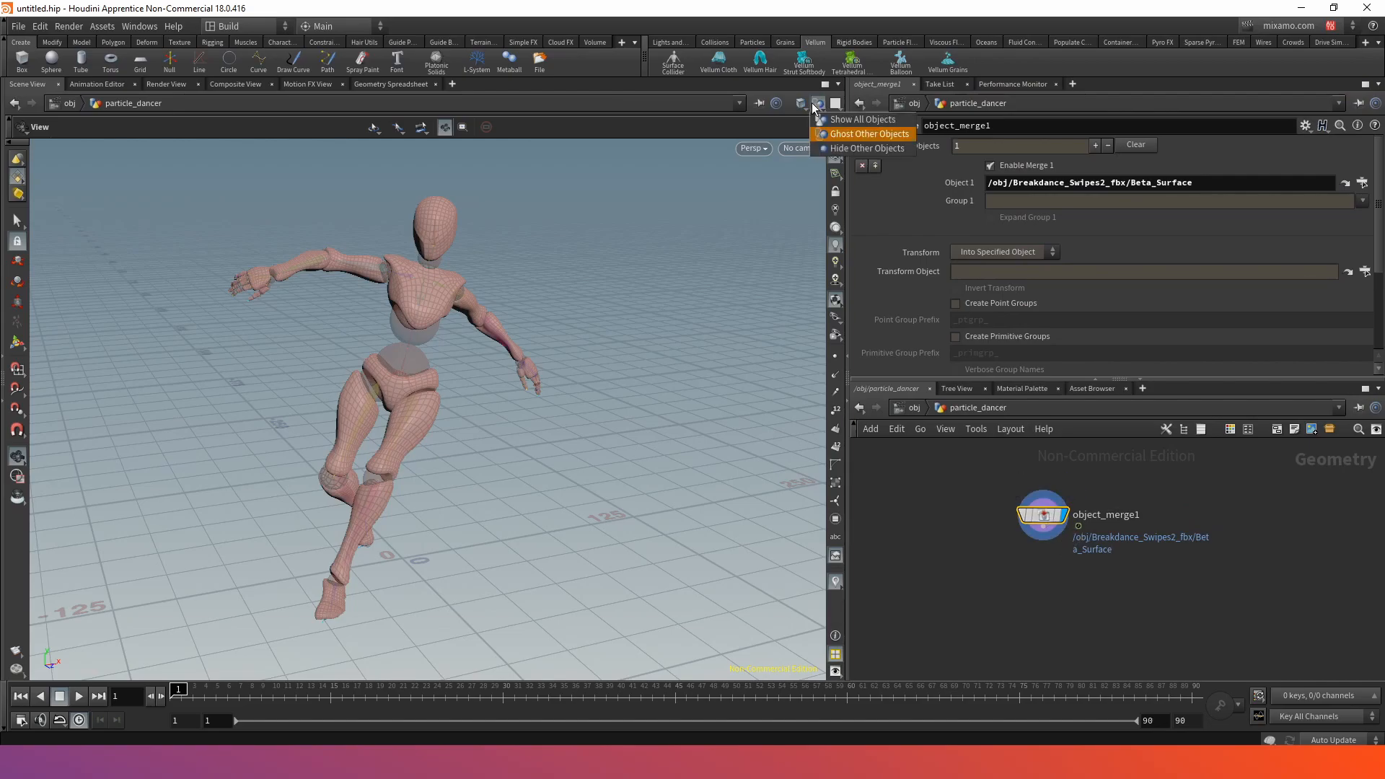
click(866, 150)
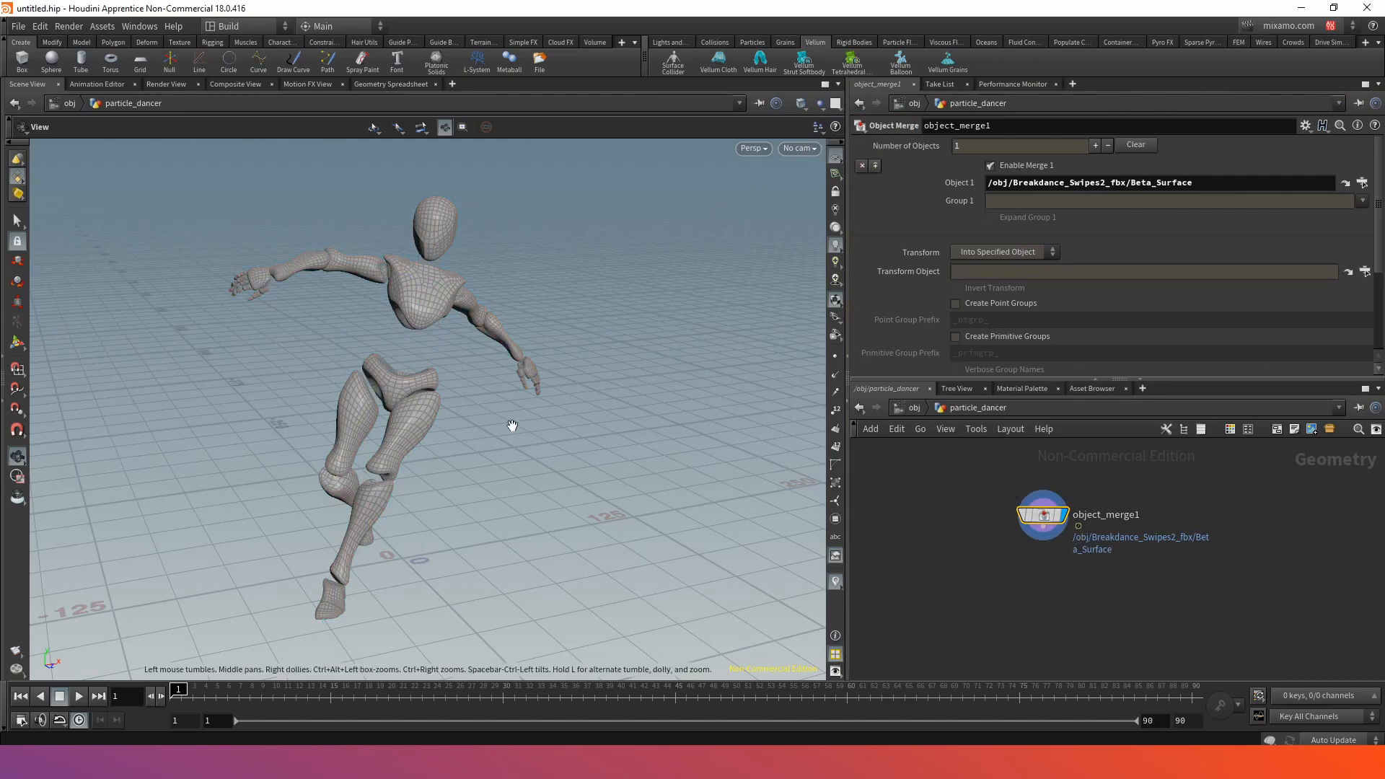
drag(583, 405, 824, 470)
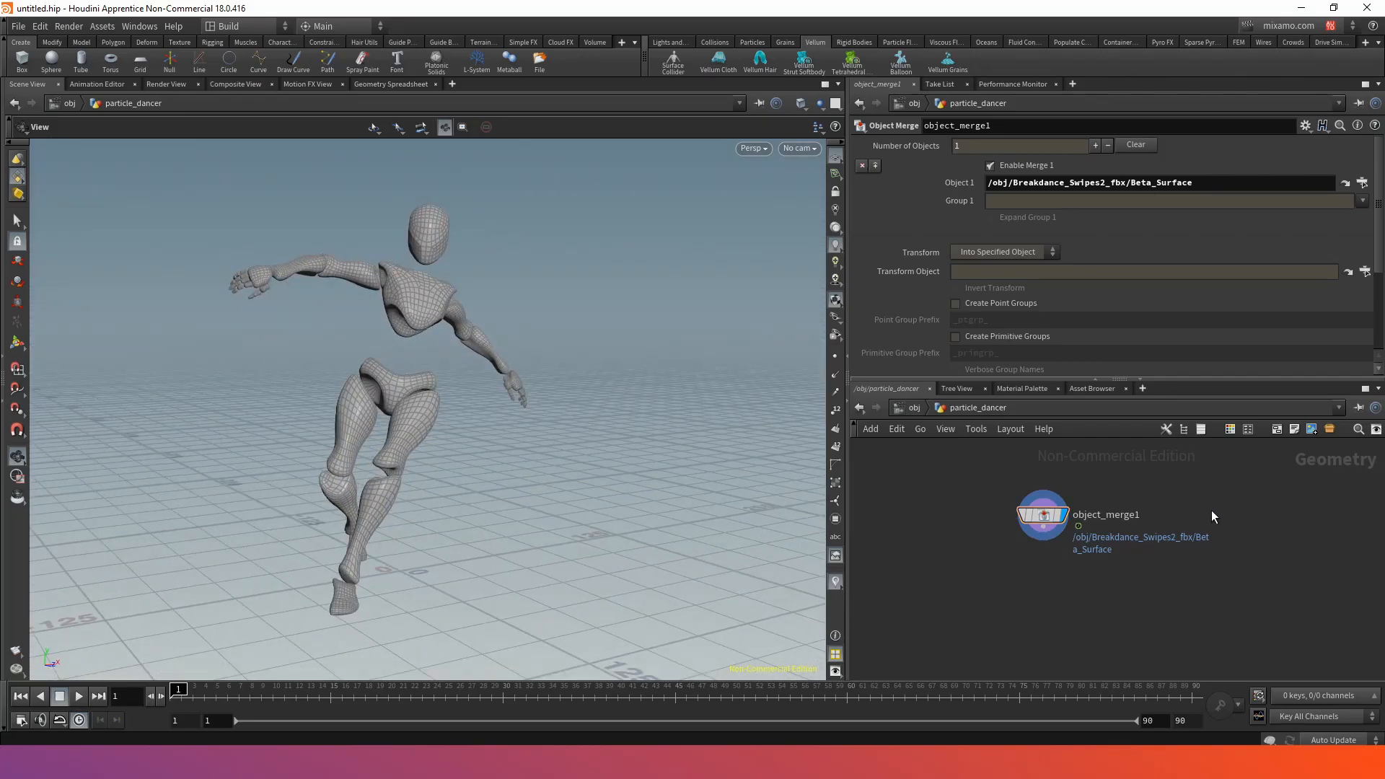
- Add a second Object Merge node beside the first and set its Object 1 to /obj/Breakdance_Swipes2_fbx/Beta_Joints
key(Tab)
text(obj)
key(Return)
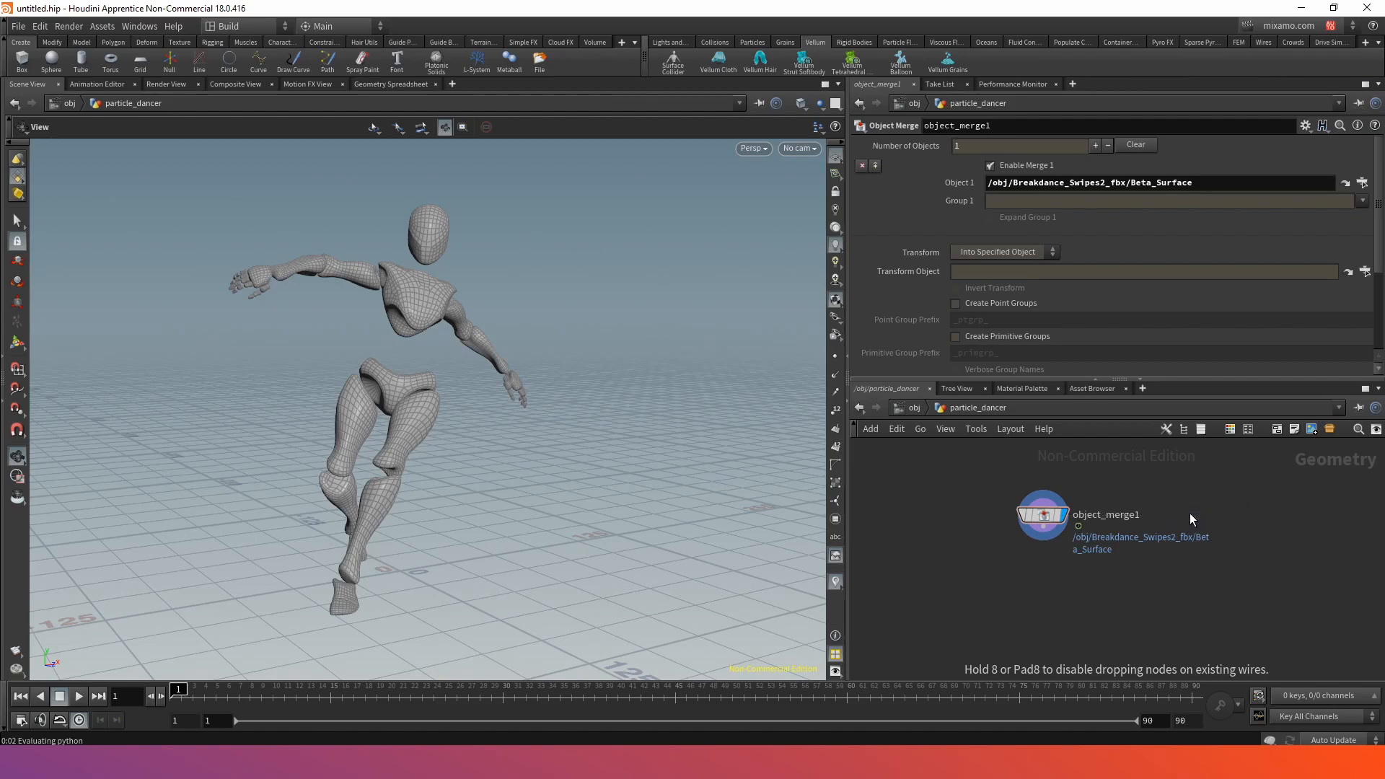
click(1189, 513)
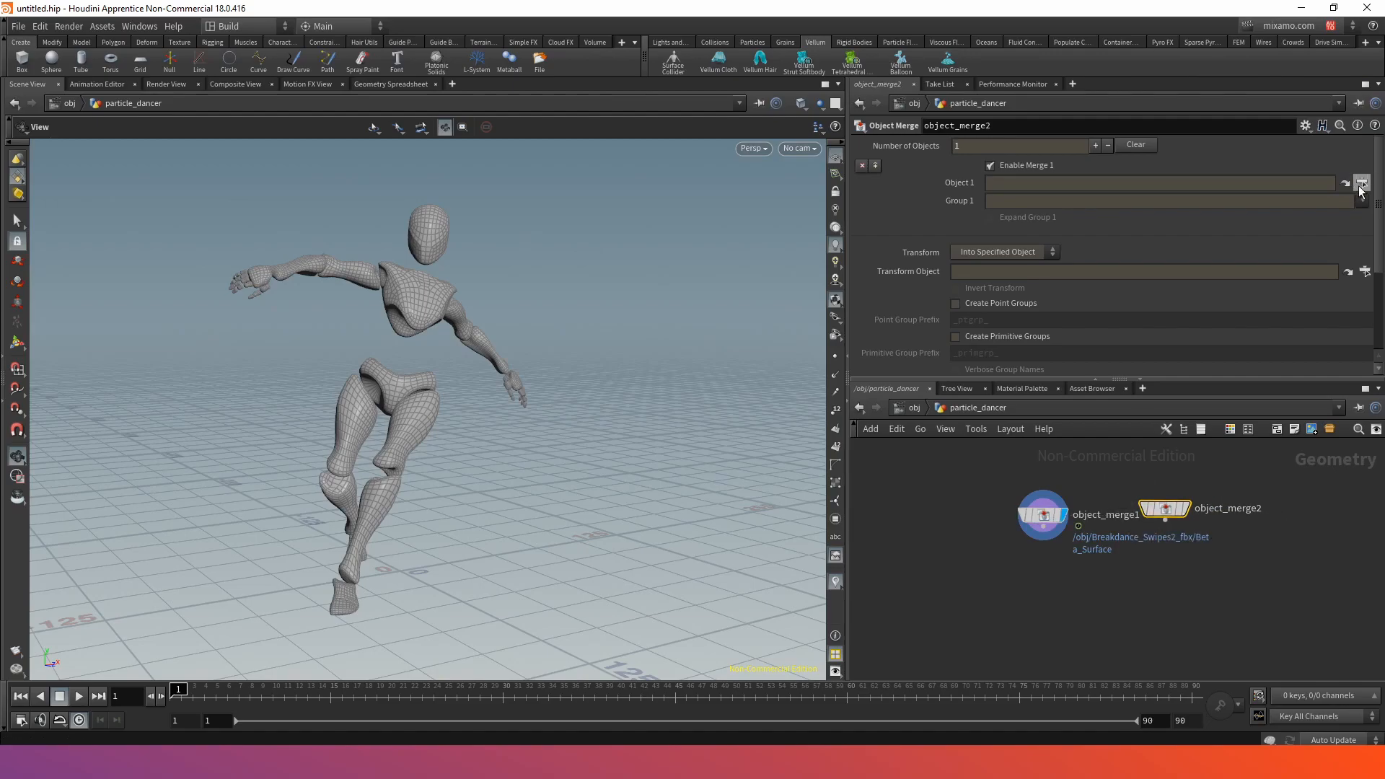
click(1362, 182)
scroll(1182, 217, up, 10)
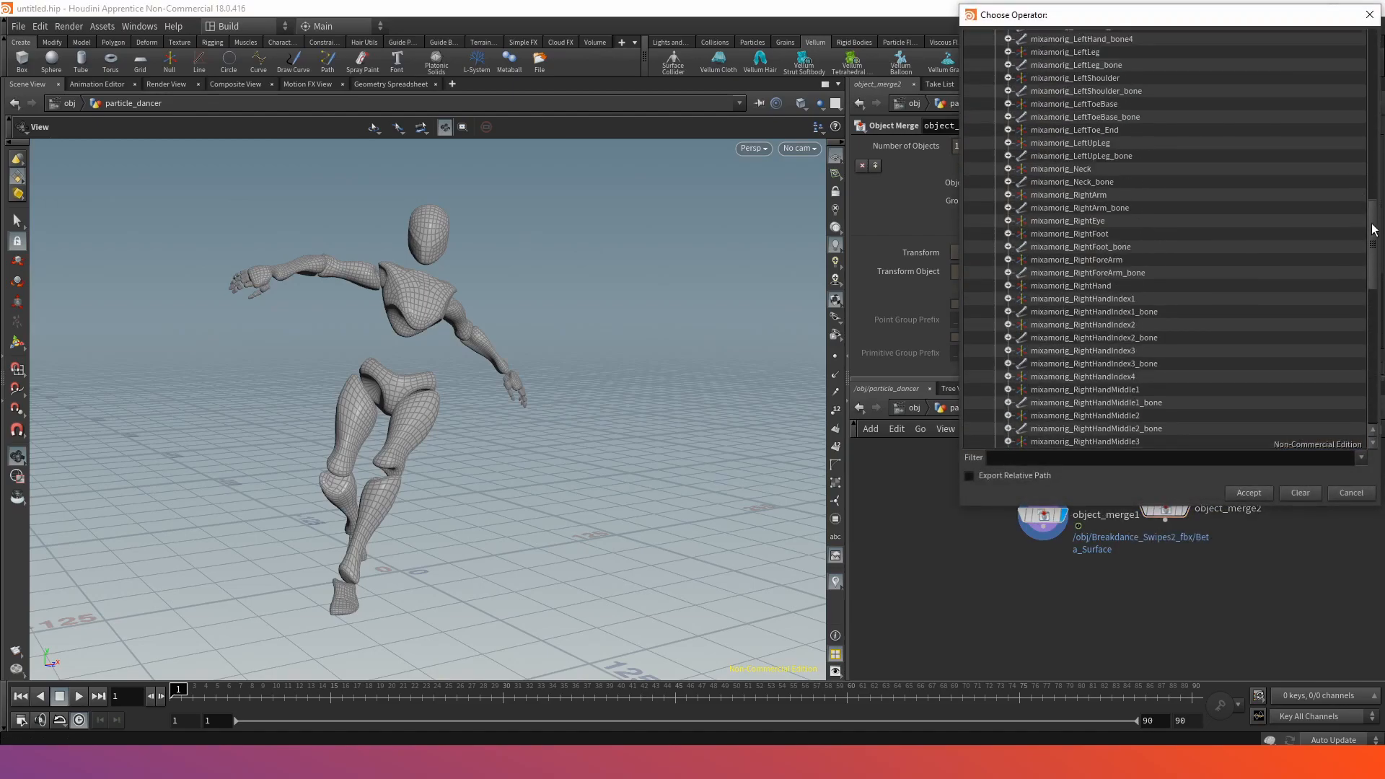
drag(1373, 229, 1361, 54)
double_click(1052, 75)
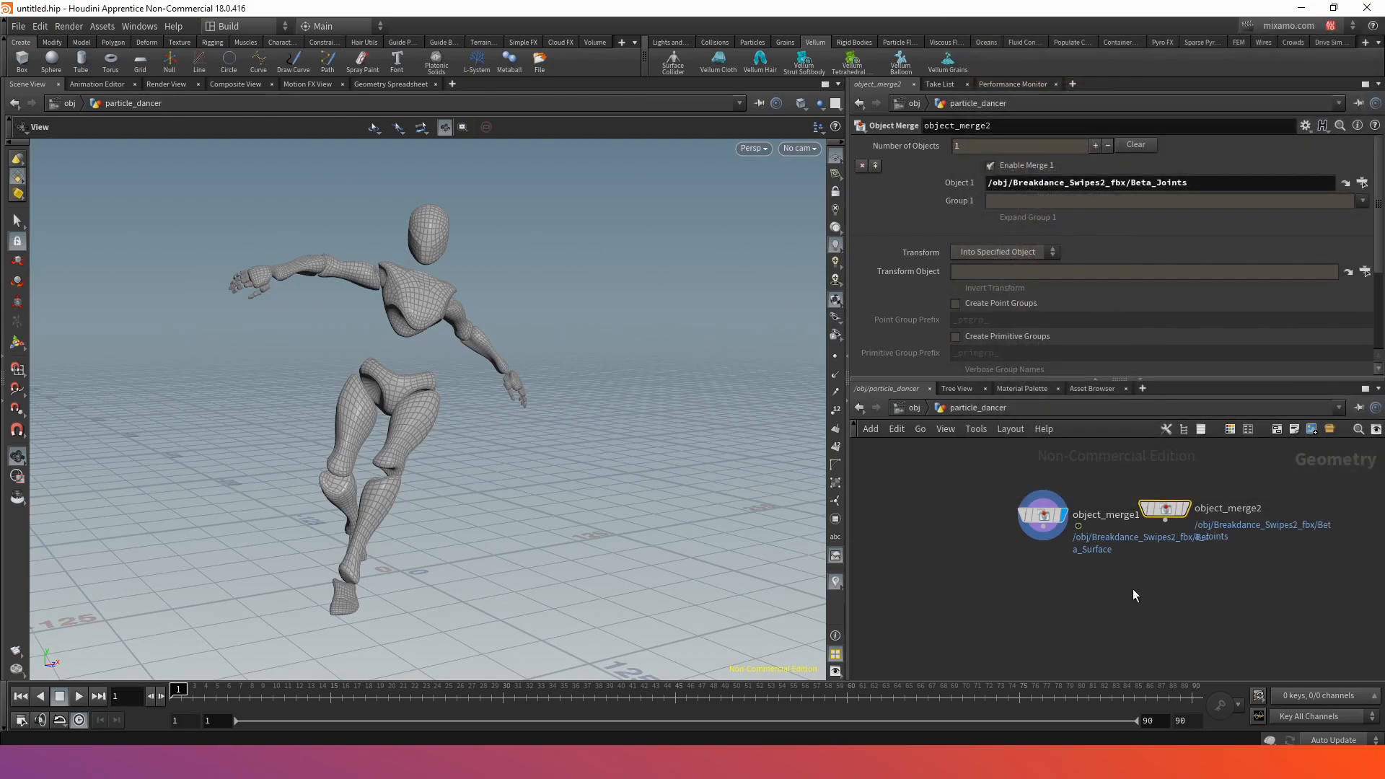
- Add a Merge node, wire both Object Merge nodes into it, and display the combined dancer geometry
key(Tab)
text(merge)
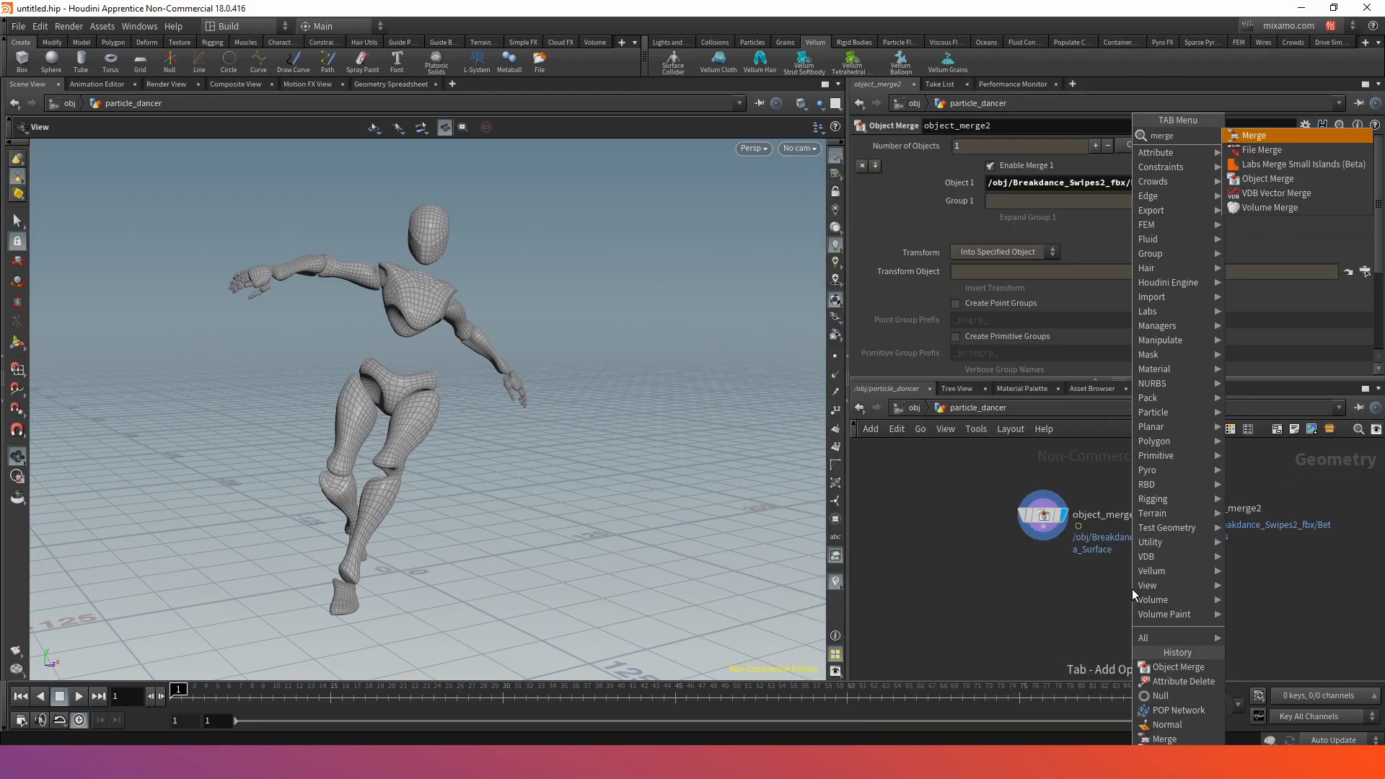
key(Return)
click(1097, 591)
click(1166, 518)
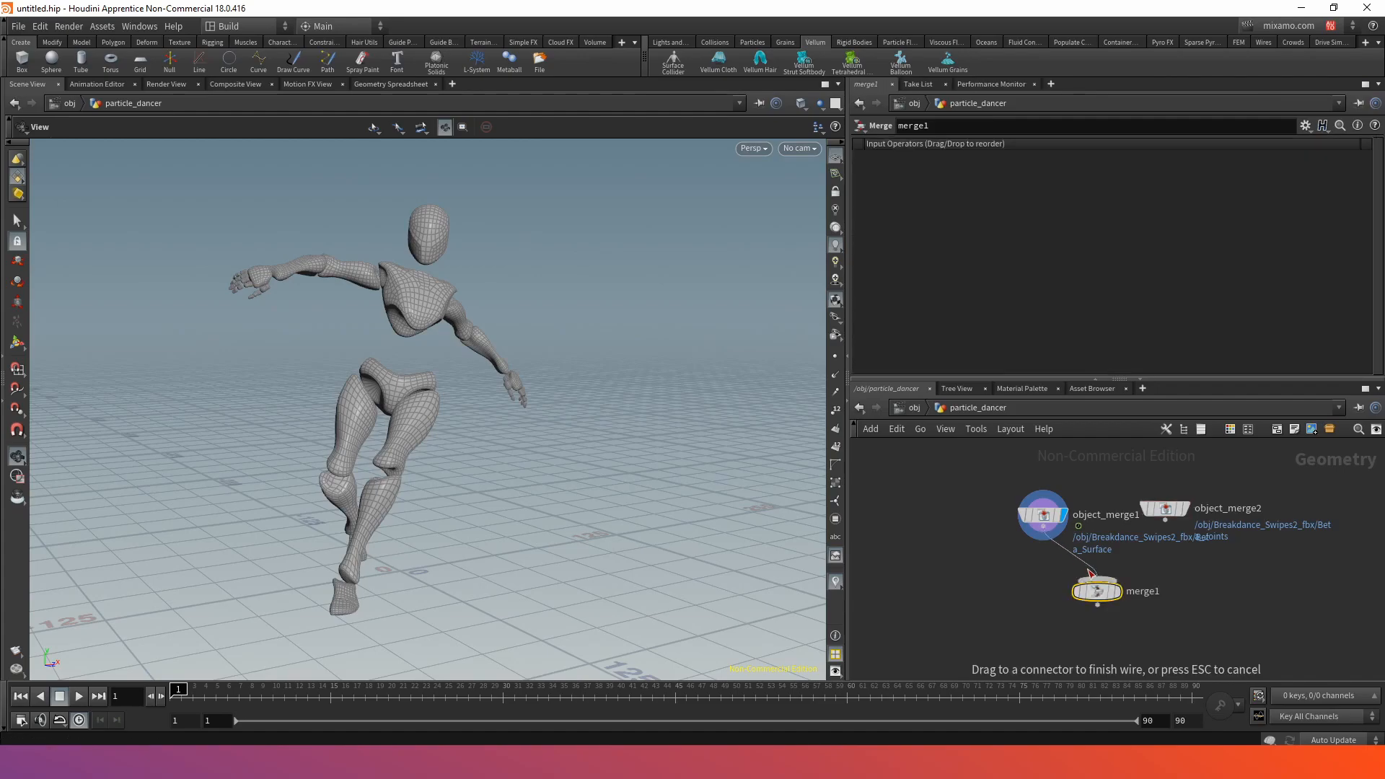
click(1120, 590)
drag(458, 529, 497, 566)
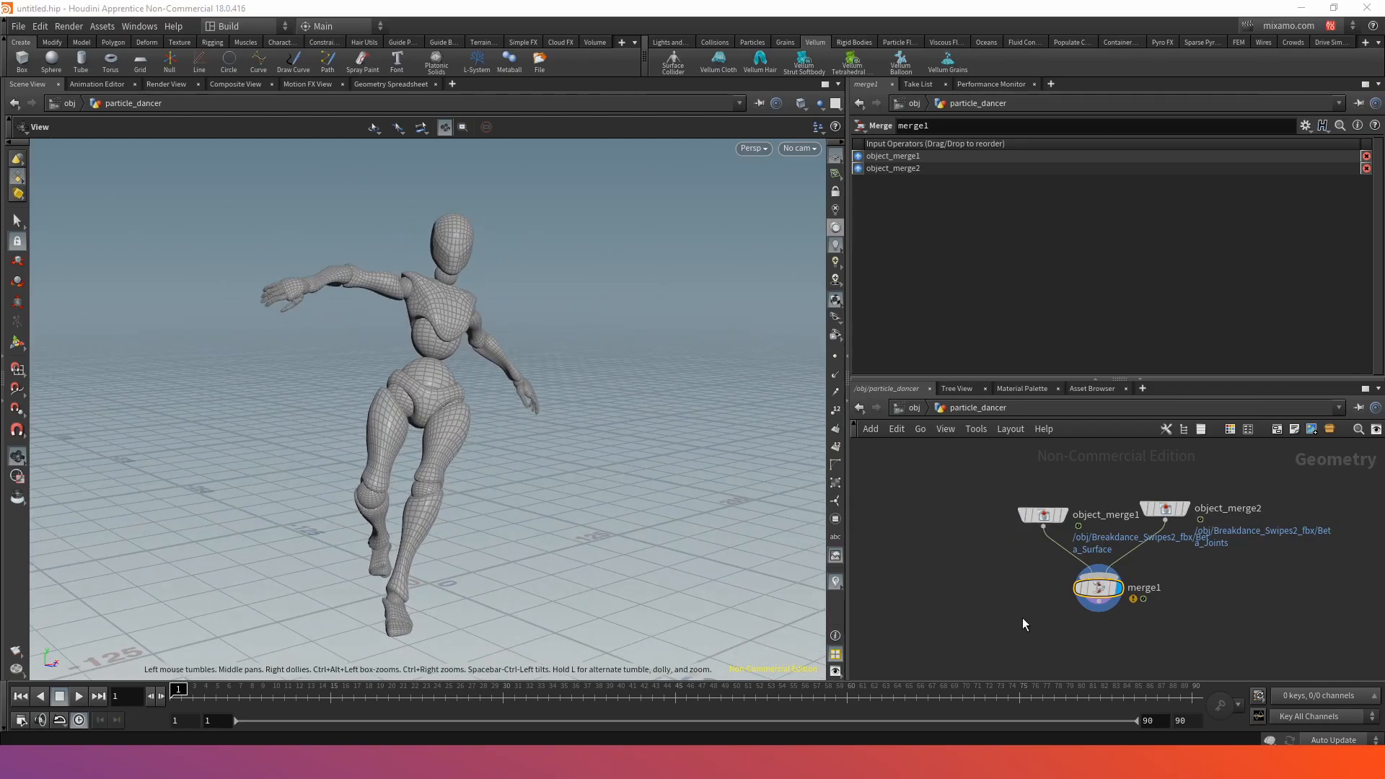
- Add a Normal node connected below the Merge node and set it as the displayed node
middle_drag(1104, 627, 1057, 595)
key(Tab)
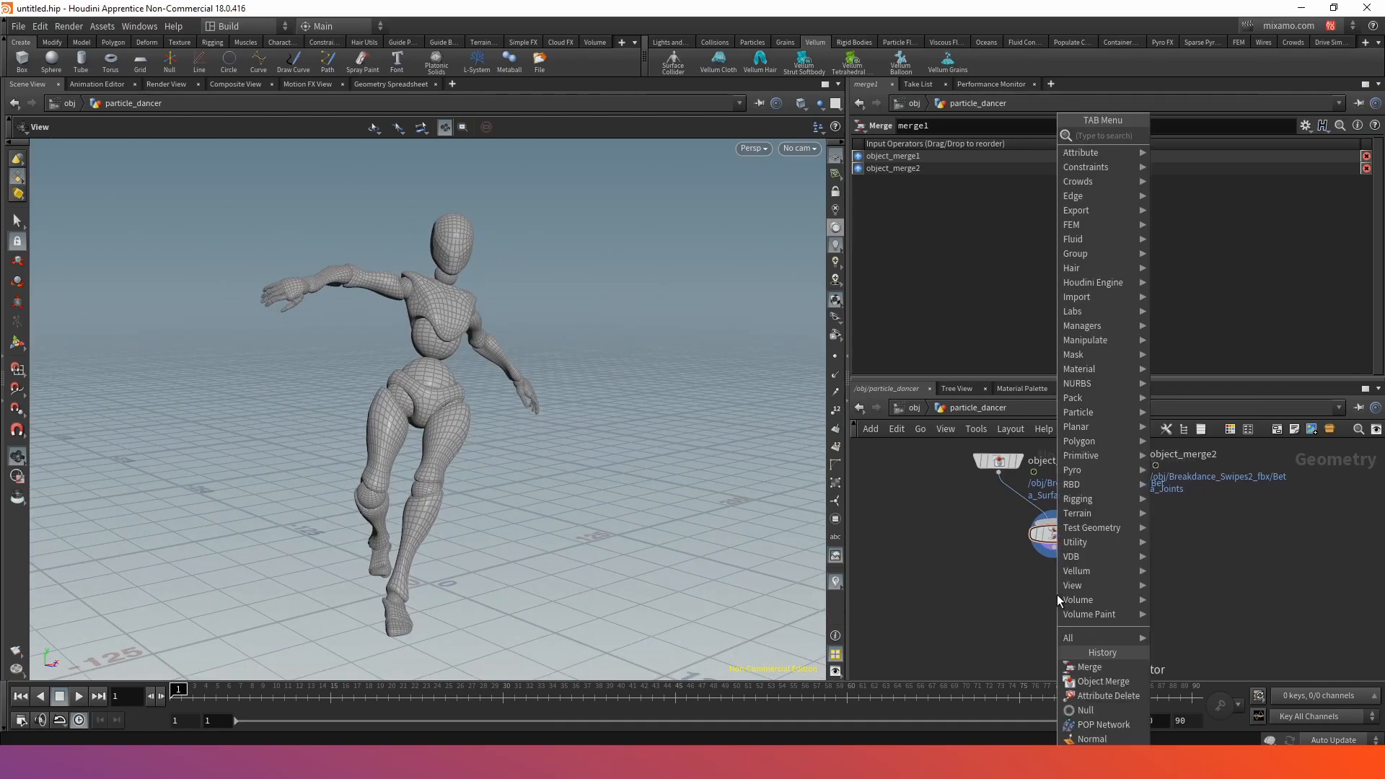
text(nor)
key(Return)
click(1057, 595)
click(1073, 593)
- Toggle the normals display in the viewport and examine the normals around the dancer's body, legs and hands
right_drag(368, 482, 682, 372)
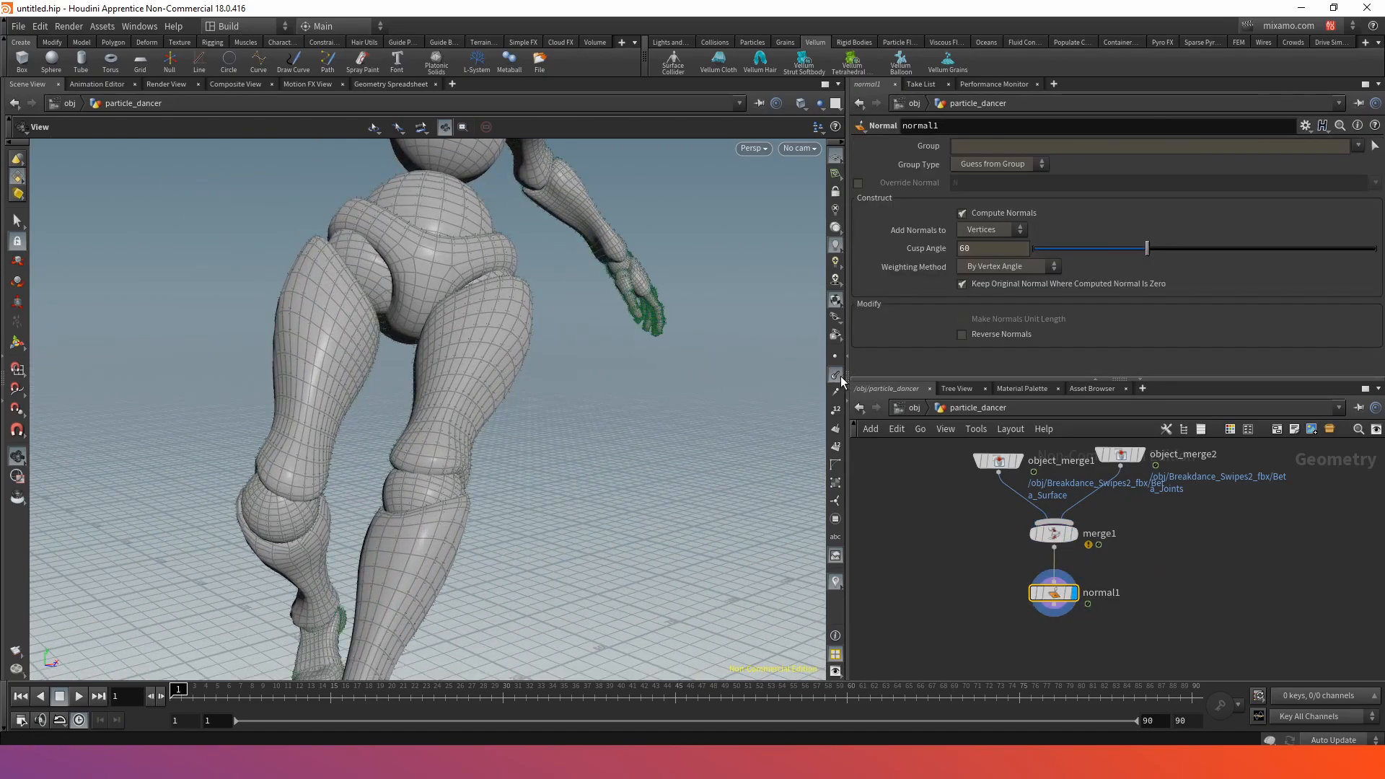
drag(618, 371, 452, 424)
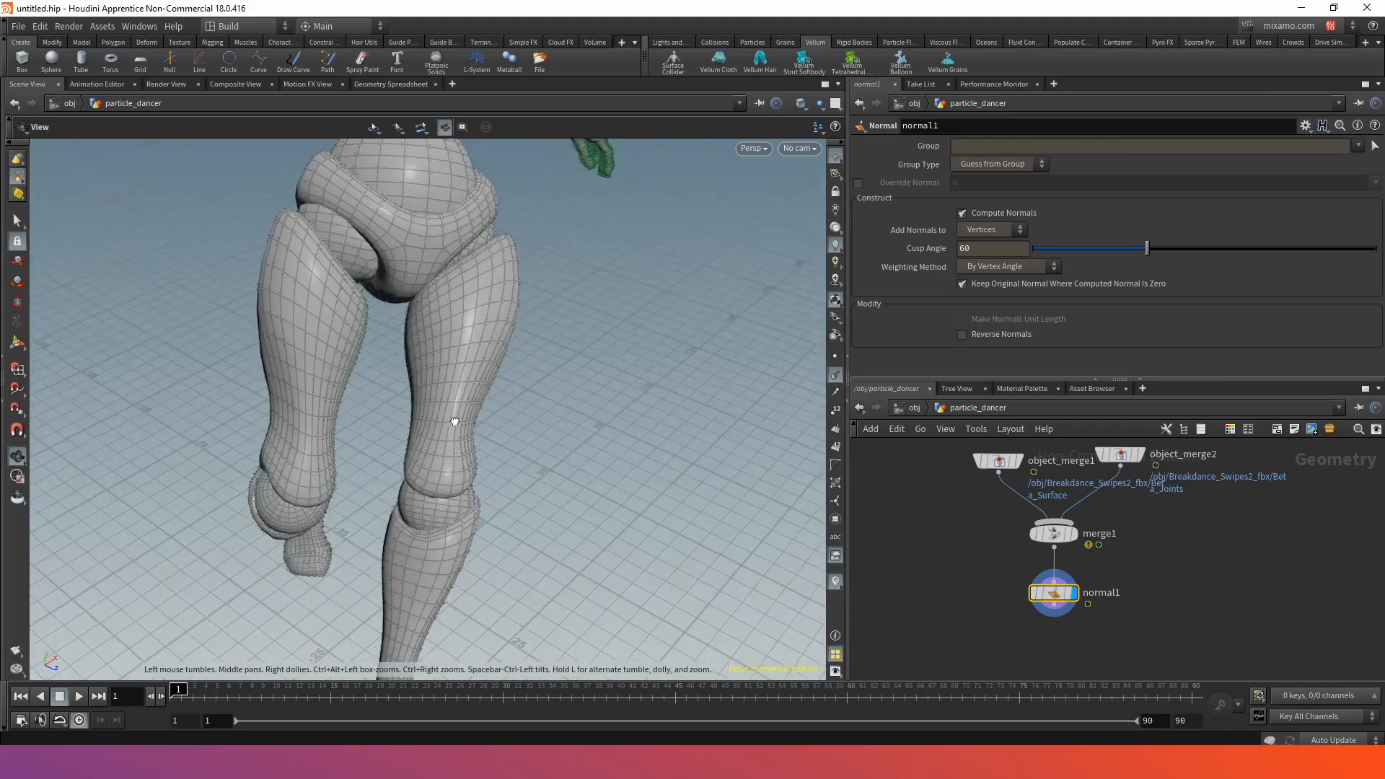
right_drag(452, 424, 170, 399)
drag(317, 361, 372, 343)
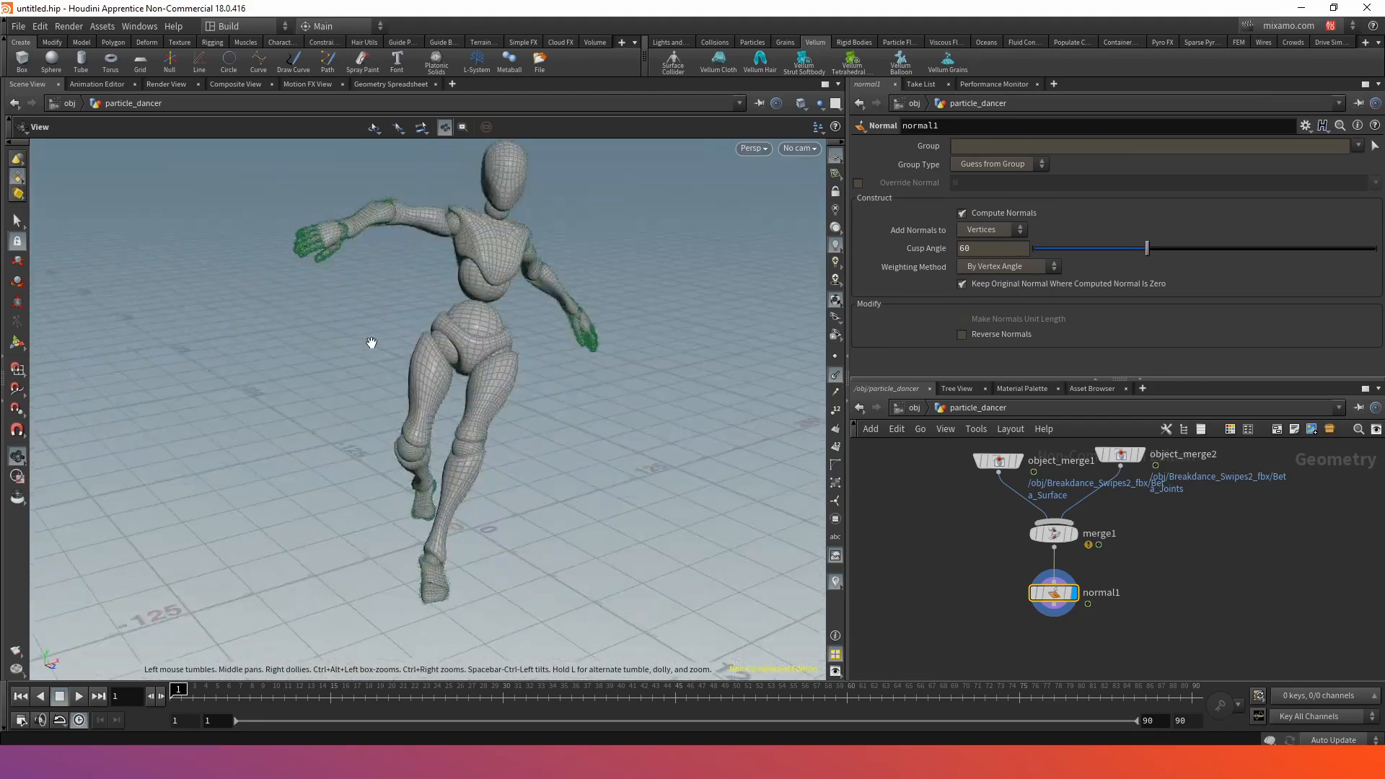
right_drag(620, 352, 914, 378)
click(835, 374)
drag(462, 390, 643, 361)
right_drag(643, 362, 306, 426)
drag(306, 426, 447, 418)
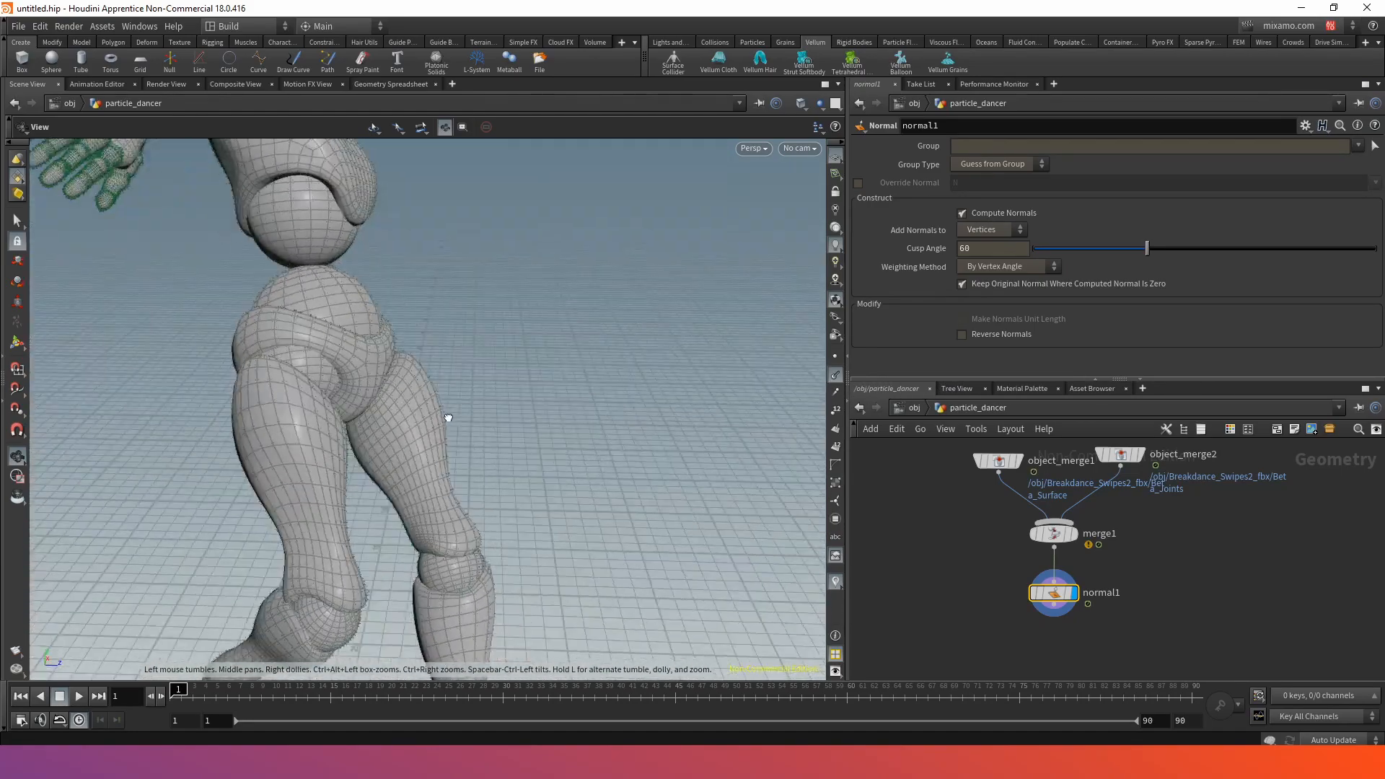
click(837, 377)
right_drag(635, 365, 507, 362)
drag(507, 361, 433, 375)
middle_drag(433, 375, 415, 461)
- Add a POP Network node beside the Normal node in the particle_dancer network
key(h)
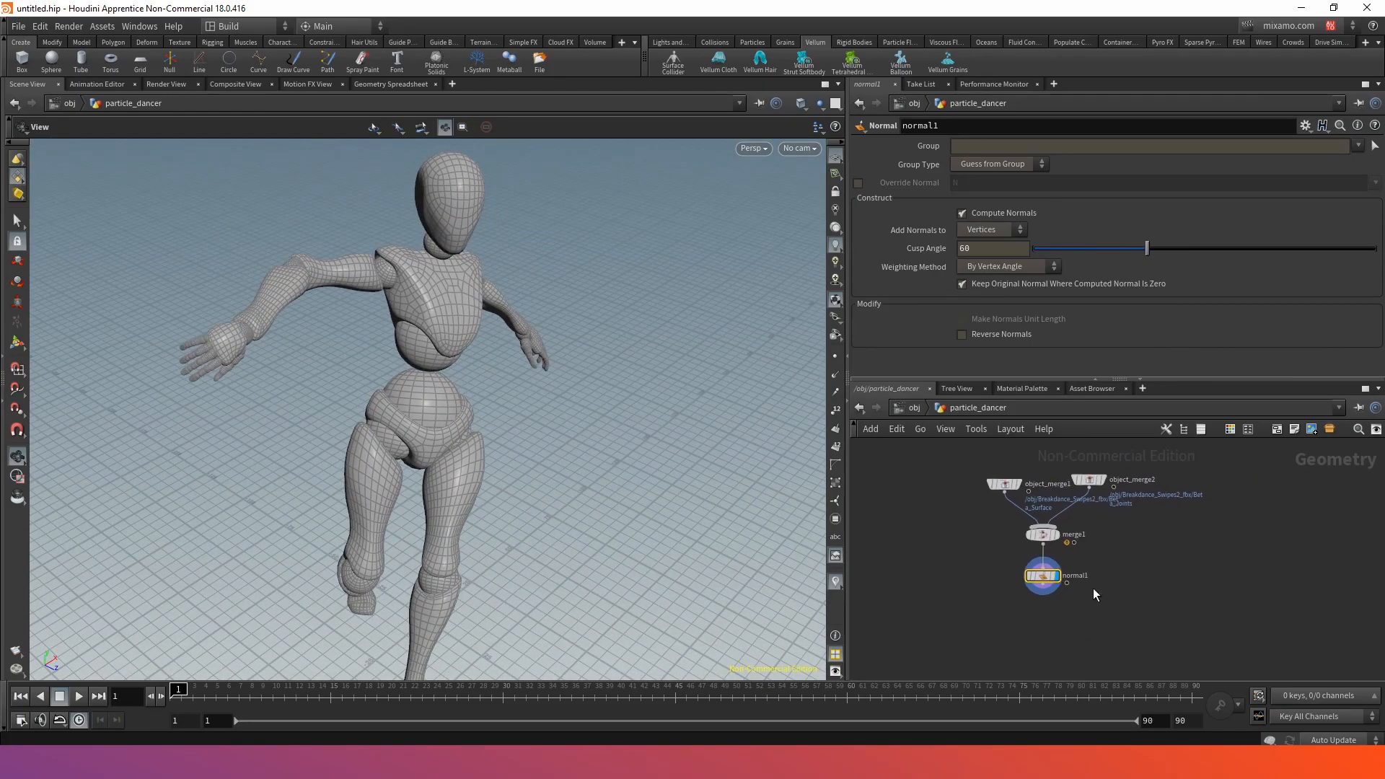
key(Tab)
text(pop)
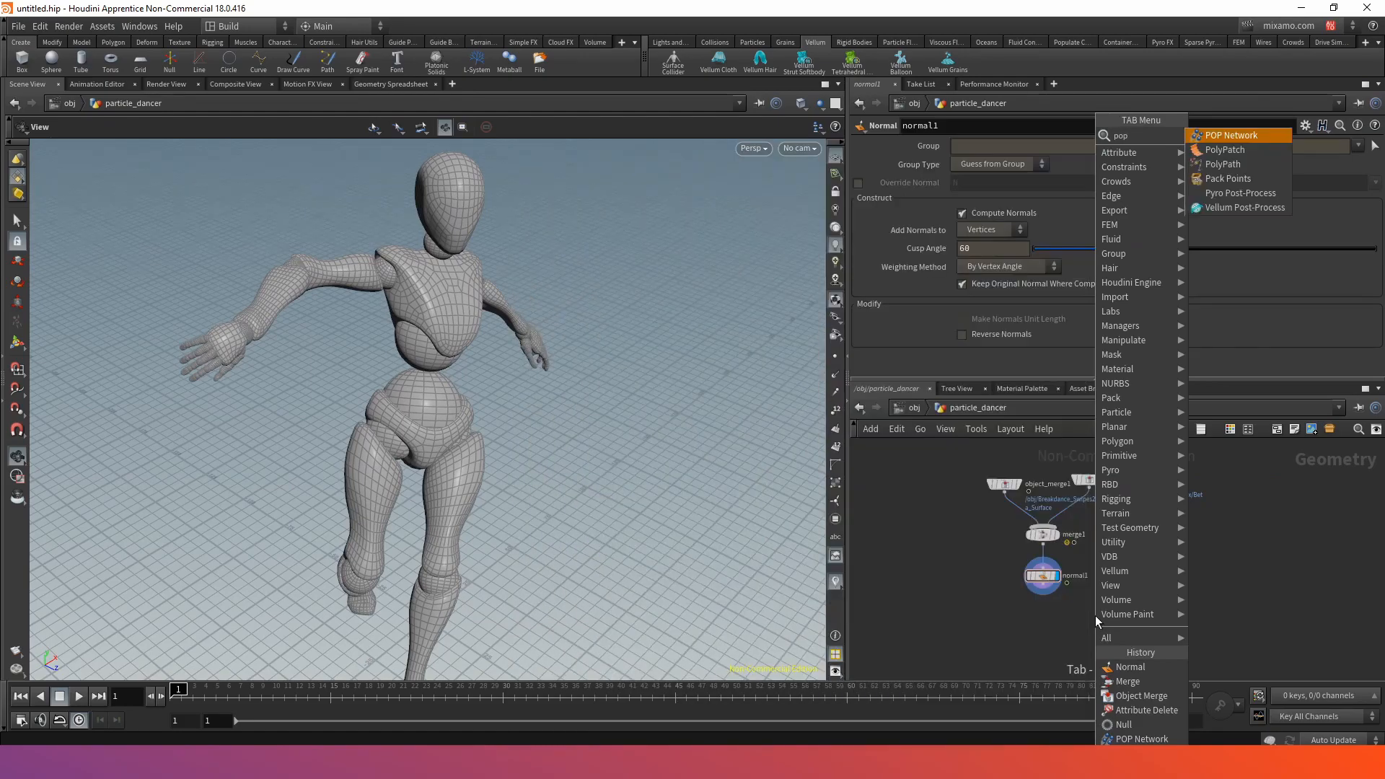
key(Return)
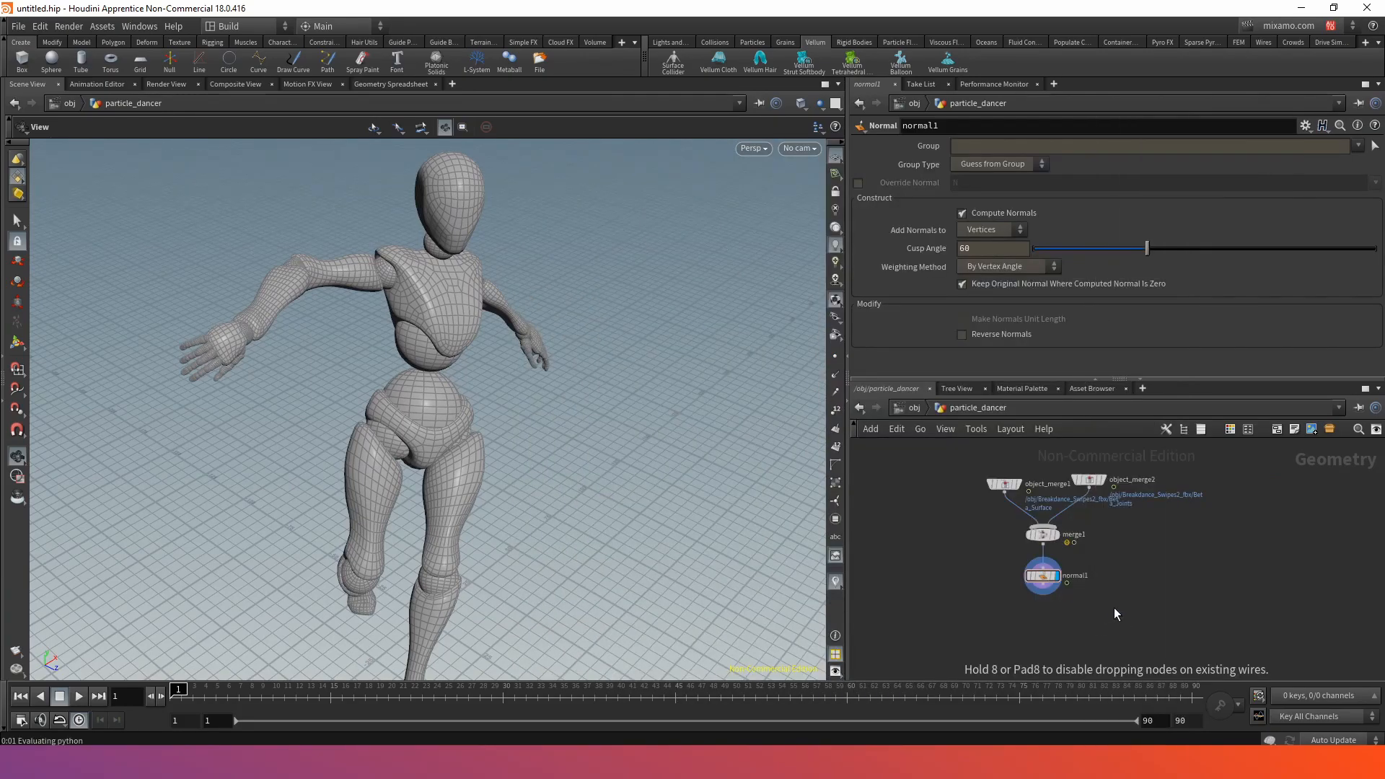
click(1096, 602)
scroll(1108, 599, up, 4)
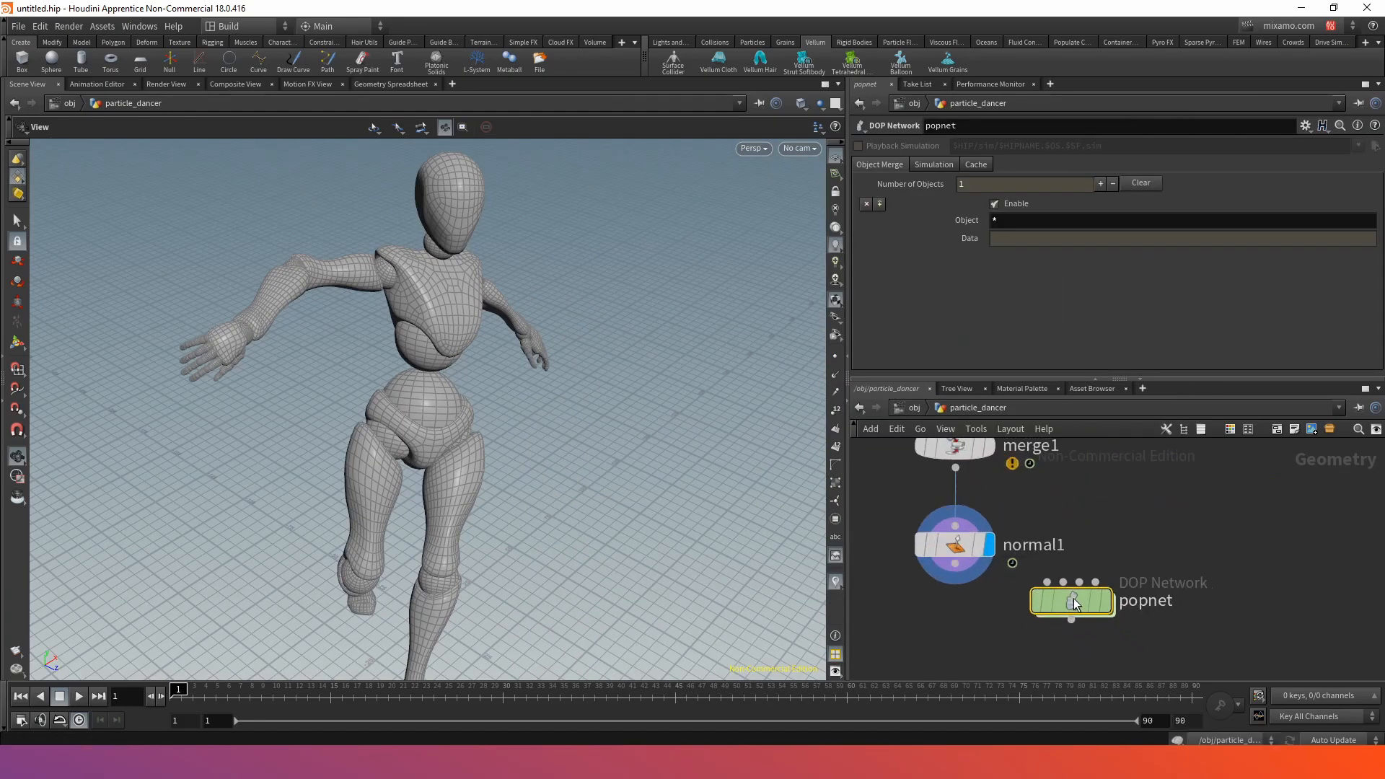
- View the source settings of the source_first_input POP Source inside popnet and return to particle_dancer
double_click(1075, 606)
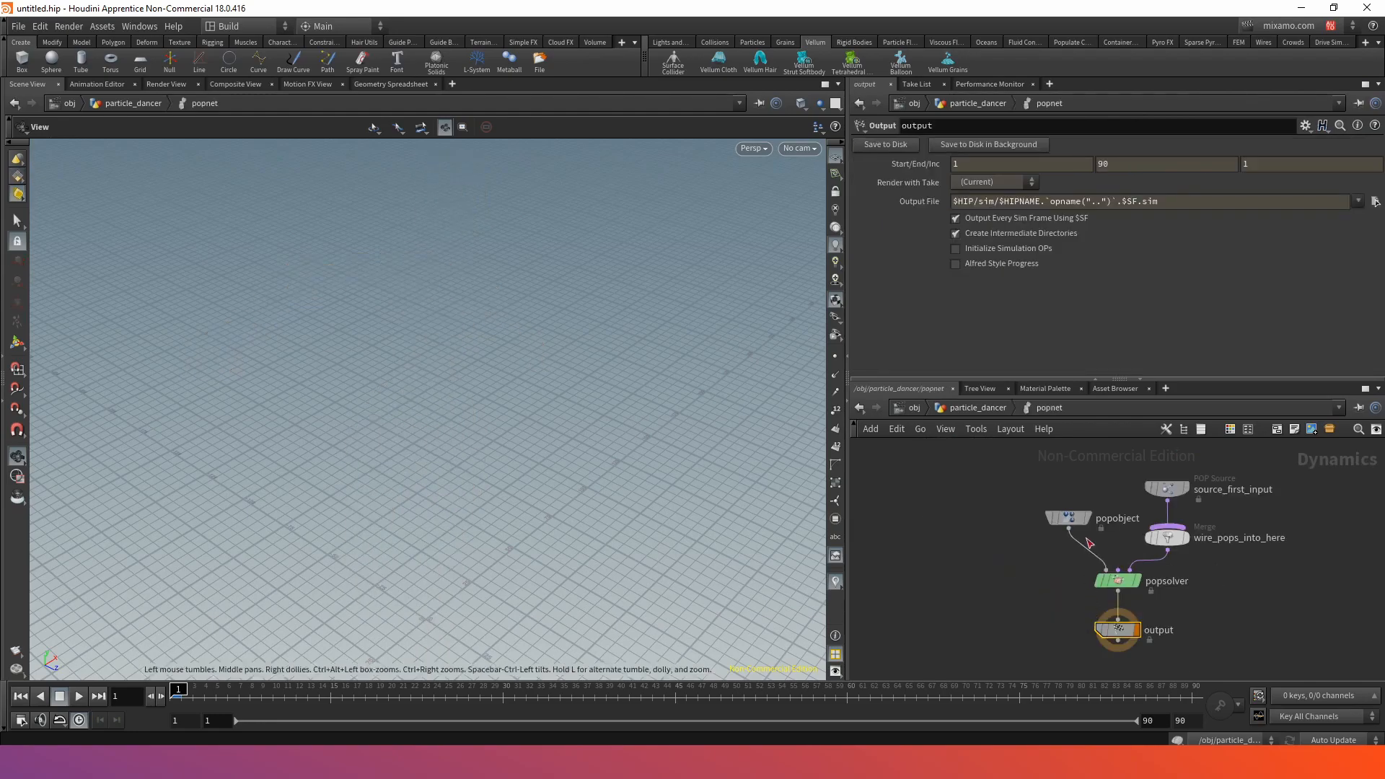
scroll(1157, 490, up, 2)
click(1169, 492)
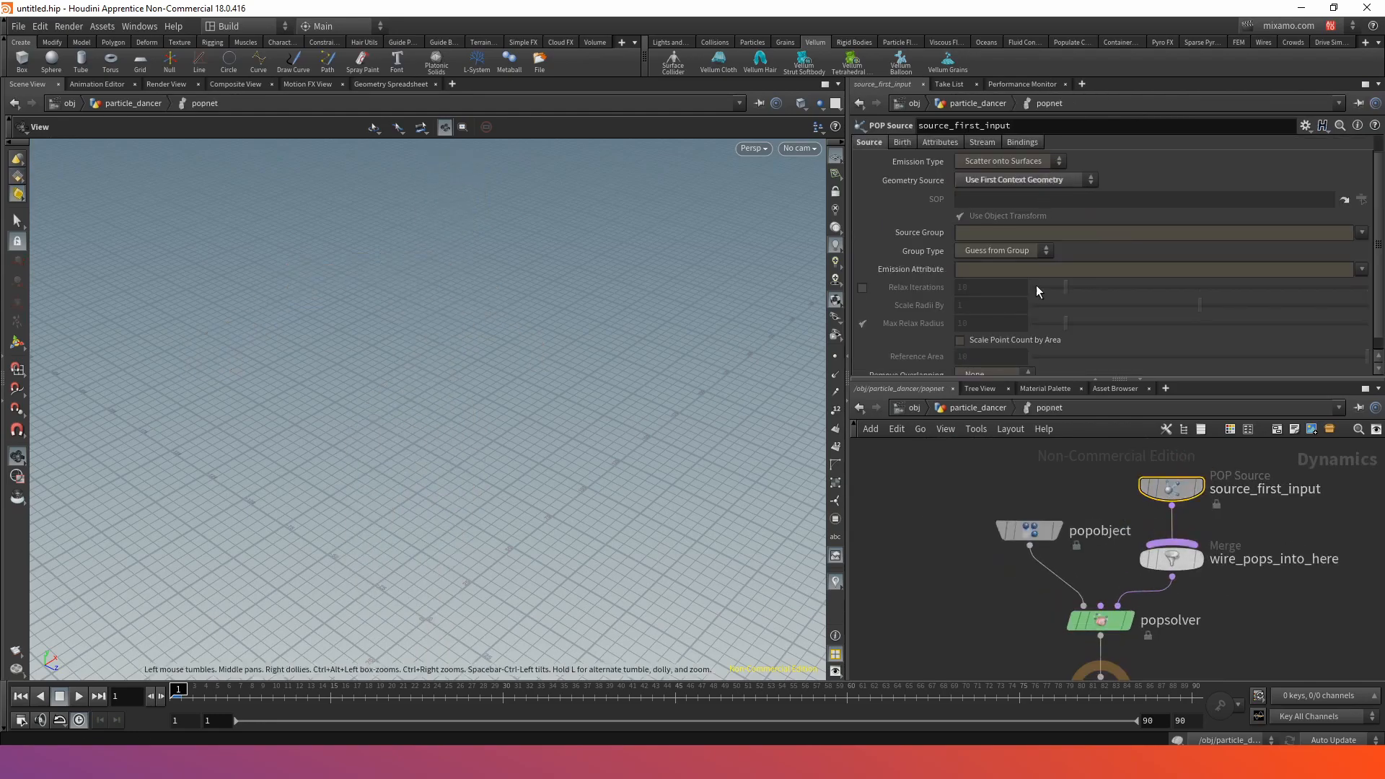
click(1010, 408)
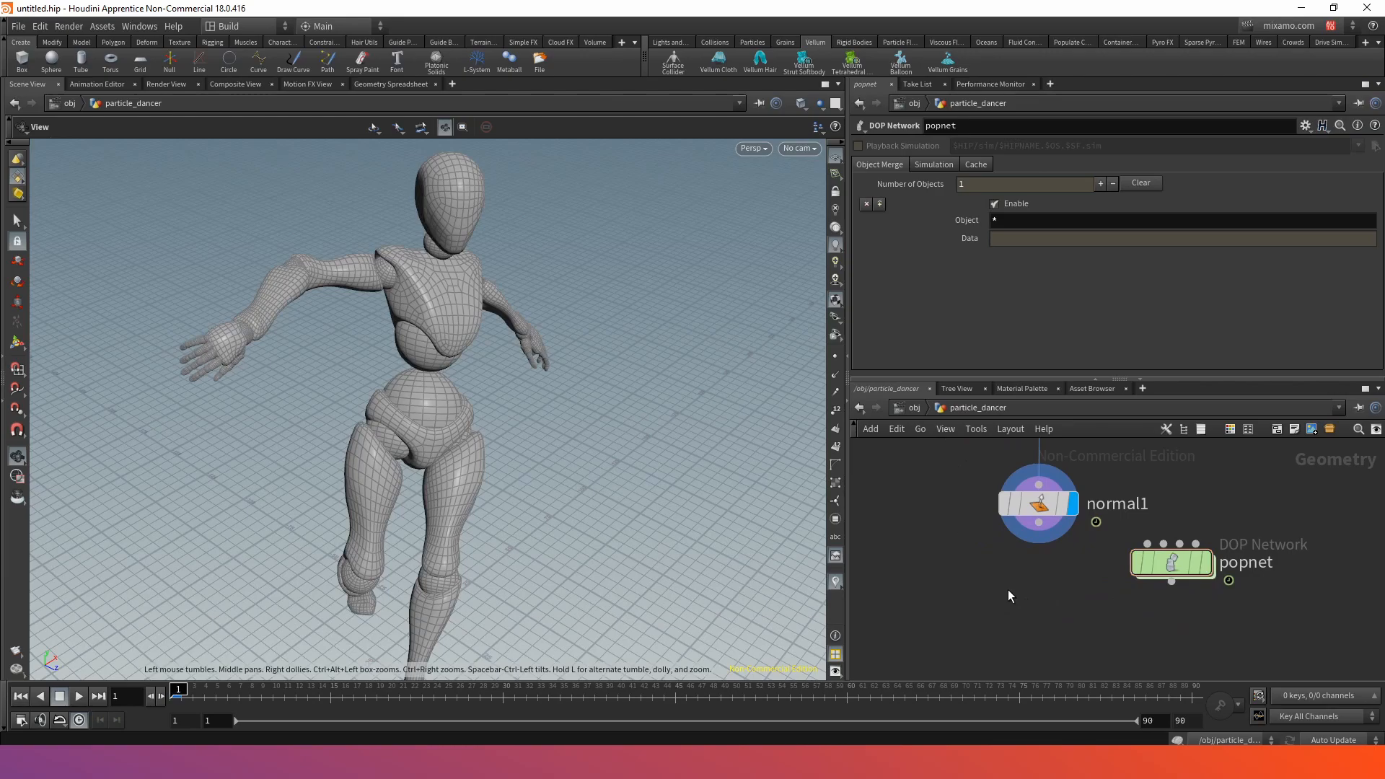
- Add a Null node below normal1, name it OUT_DANCER, and move it further down and away from popnet
key(Tab)
text(null)
key(Return)
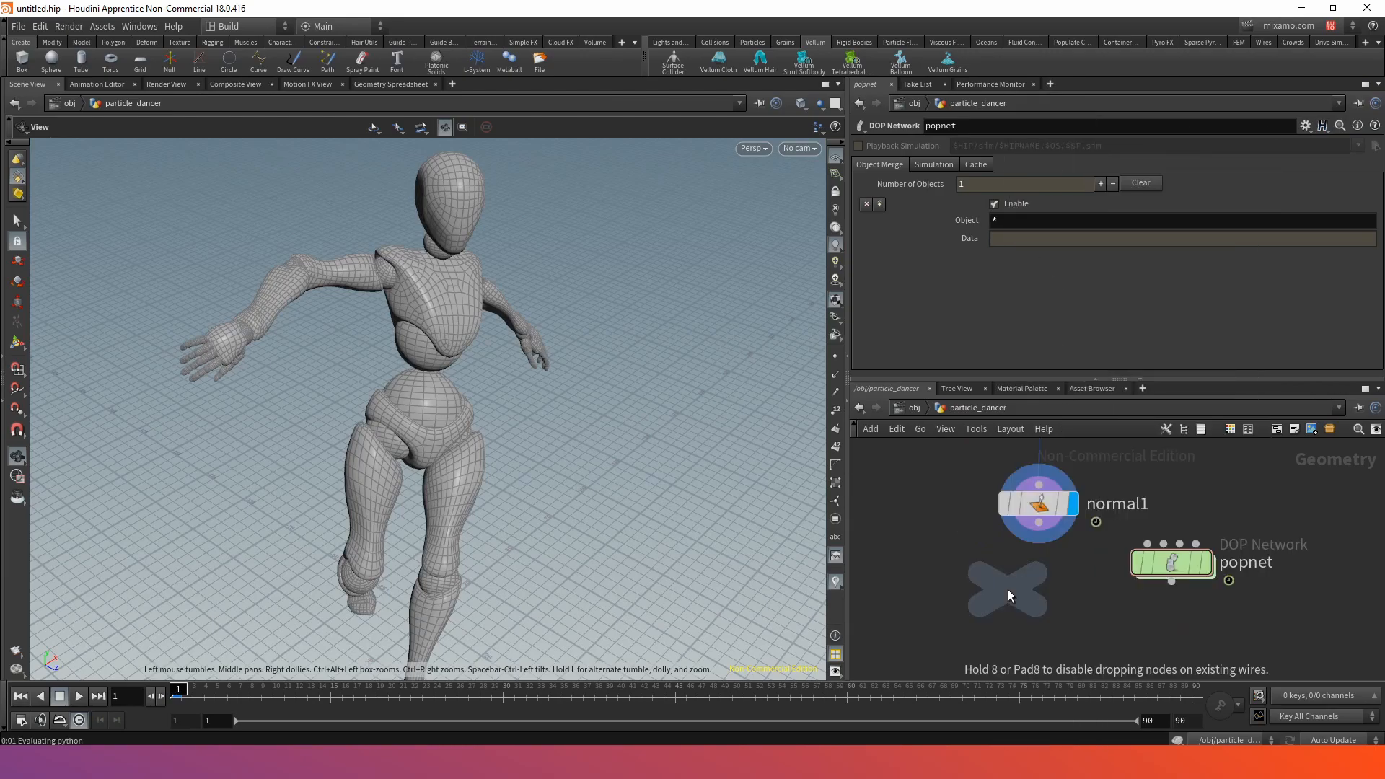
click(1006, 588)
double_click(1062, 590)
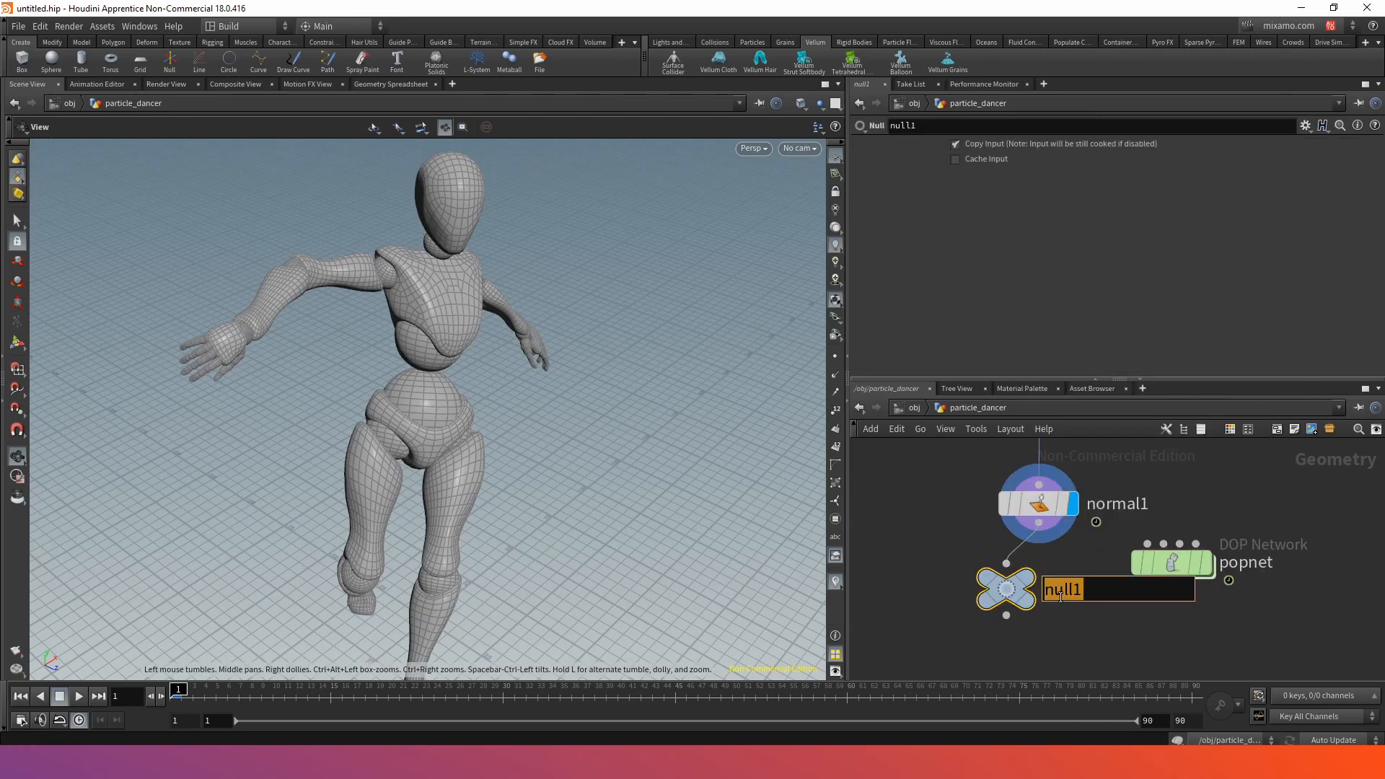
text(OUT_DANCER)
key(Return)
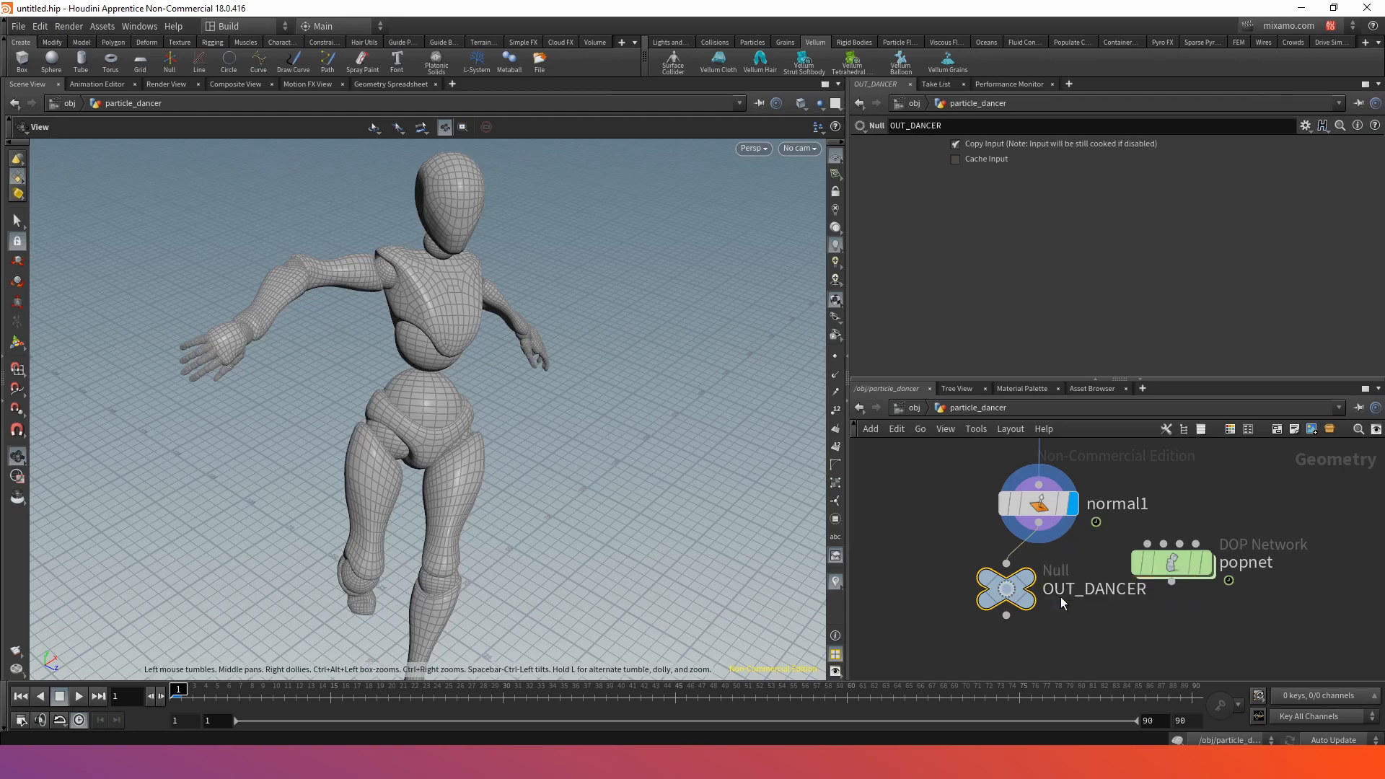
scroll(987, 621, down, 3)
click(1013, 591)
drag(999, 600, 937, 639)
- Inside popnet, set source_first_input's Geometry Source to Use Parameter Values and its SOP to /obj/particle_dancer/OUT_DANCER
double_click(1125, 582)
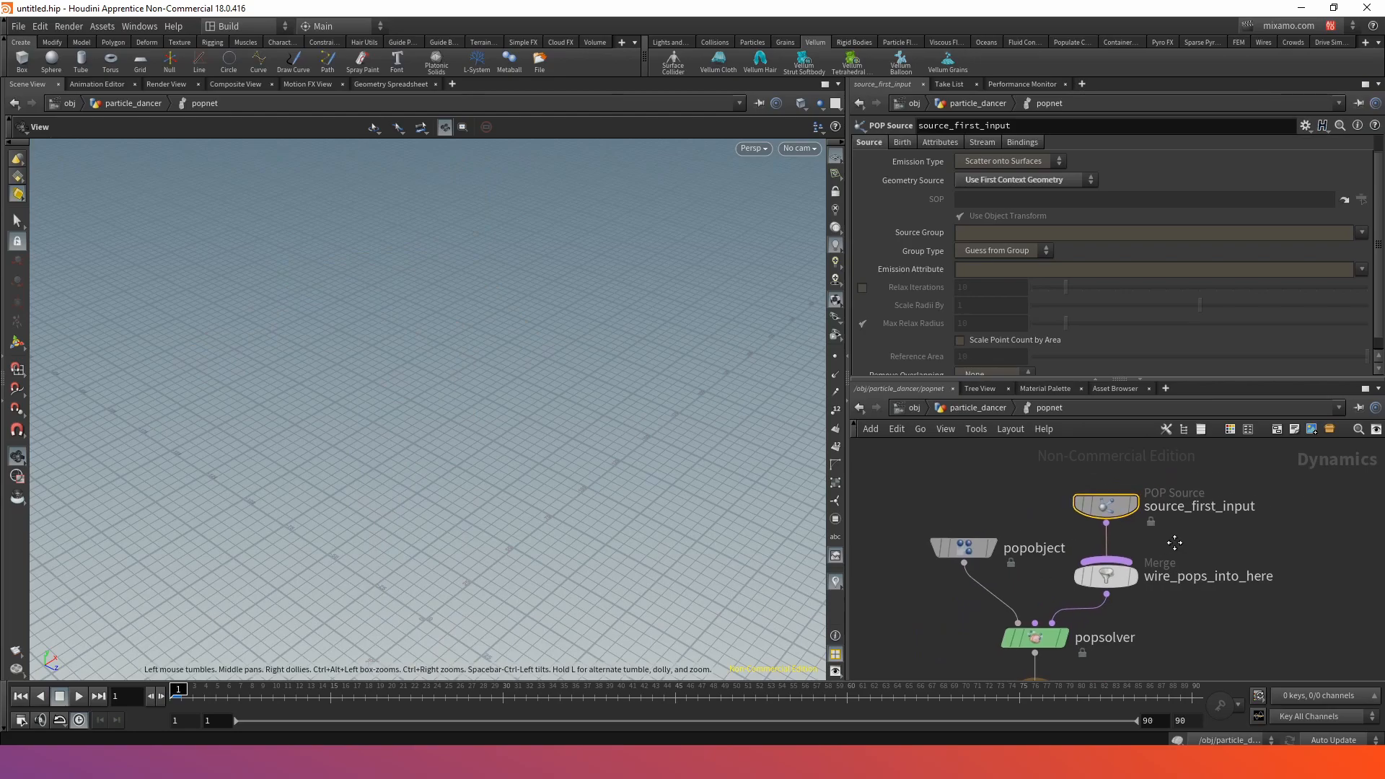
click(1055, 182)
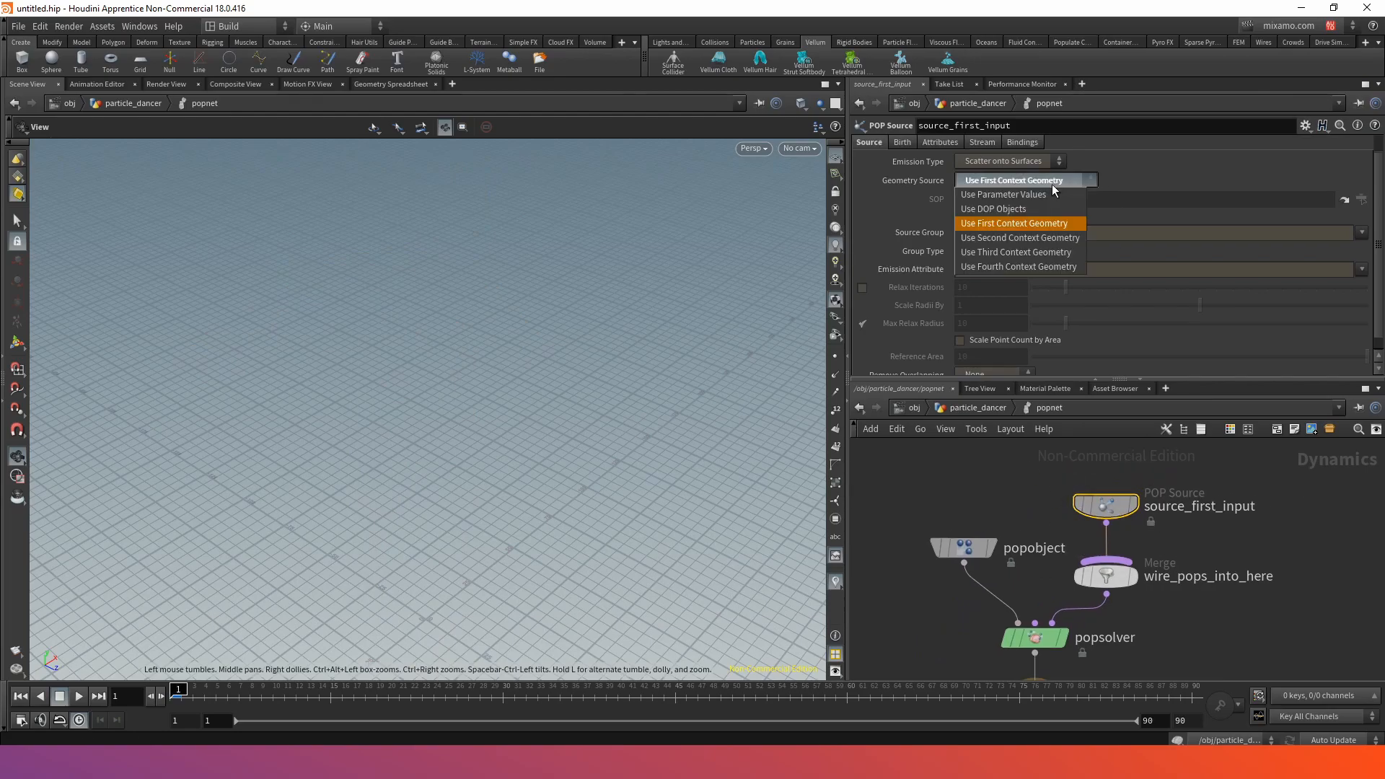
click(1039, 197)
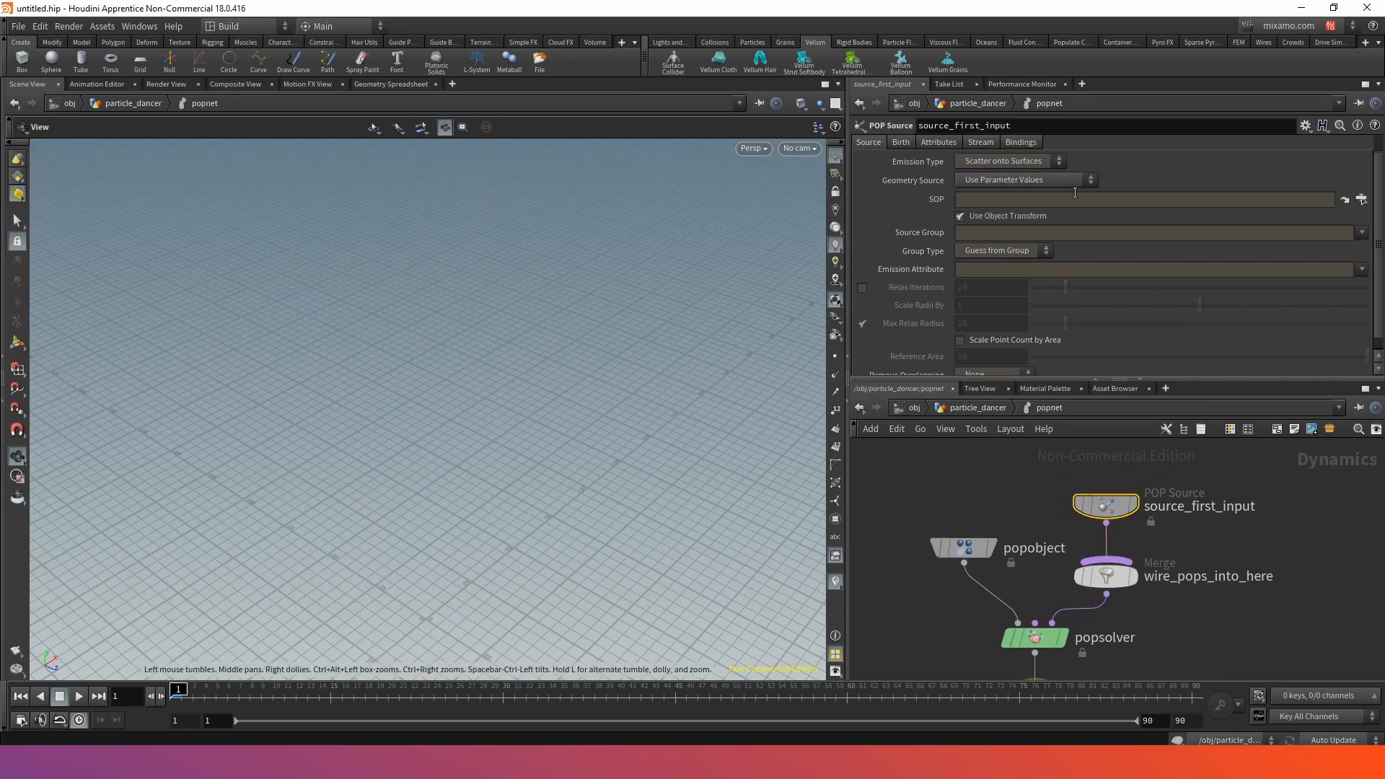
click(1360, 202)
click(996, 101)
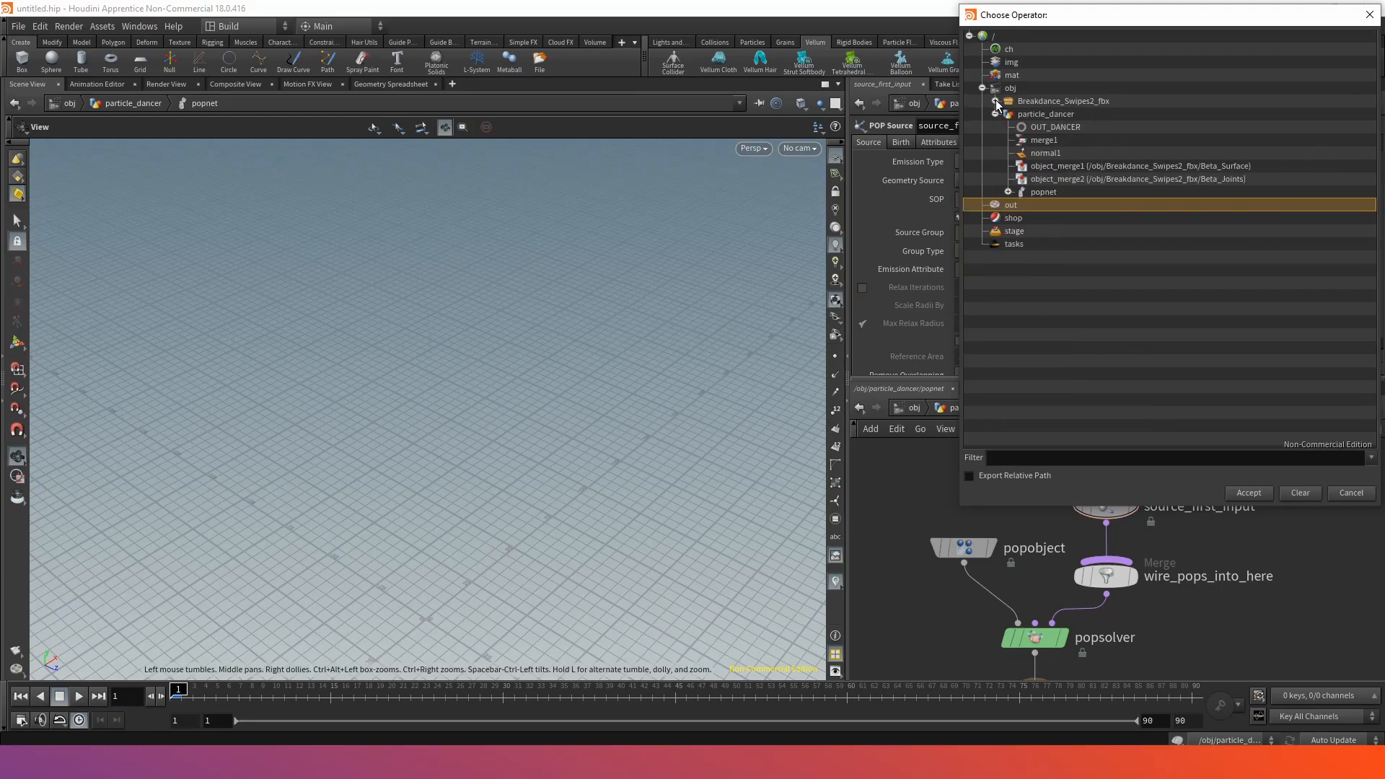
double_click(1043, 128)
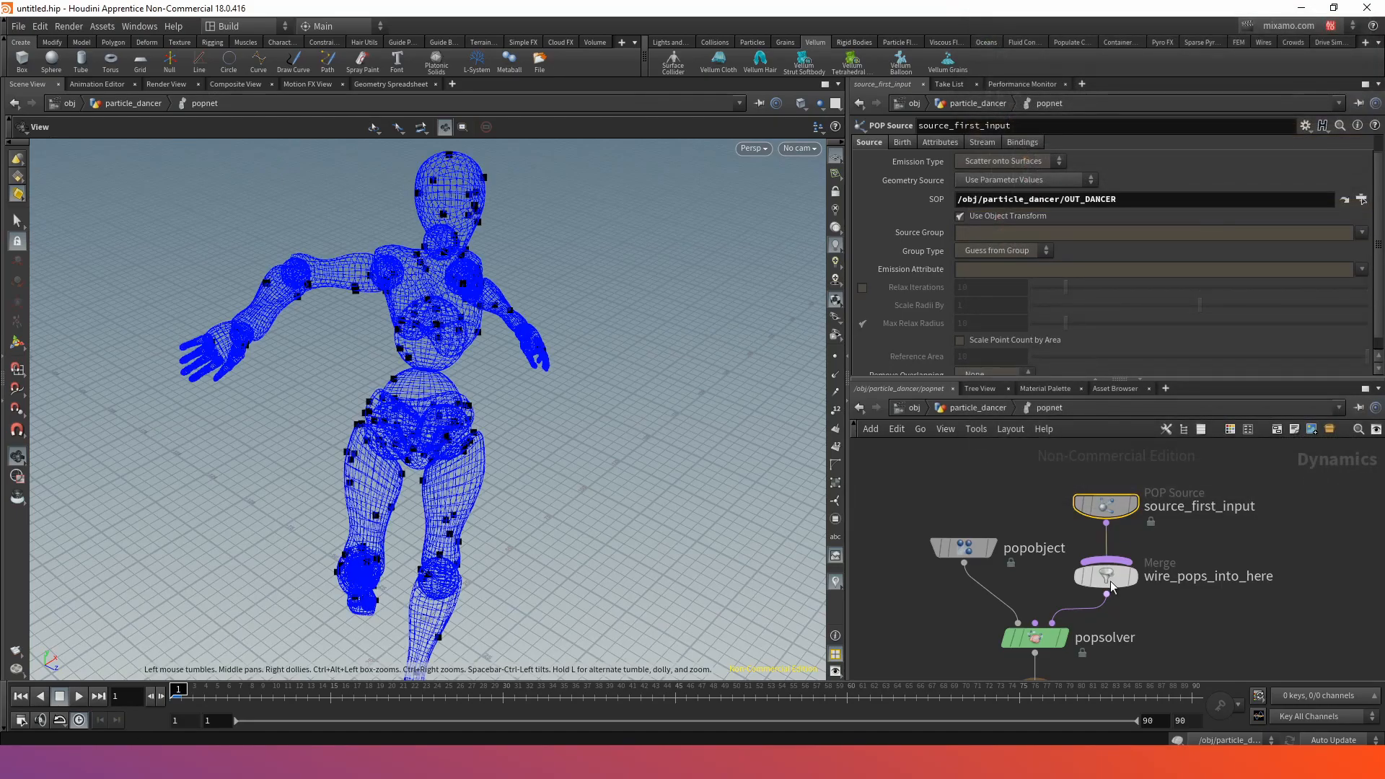
scroll(1030, 513, up, 1)
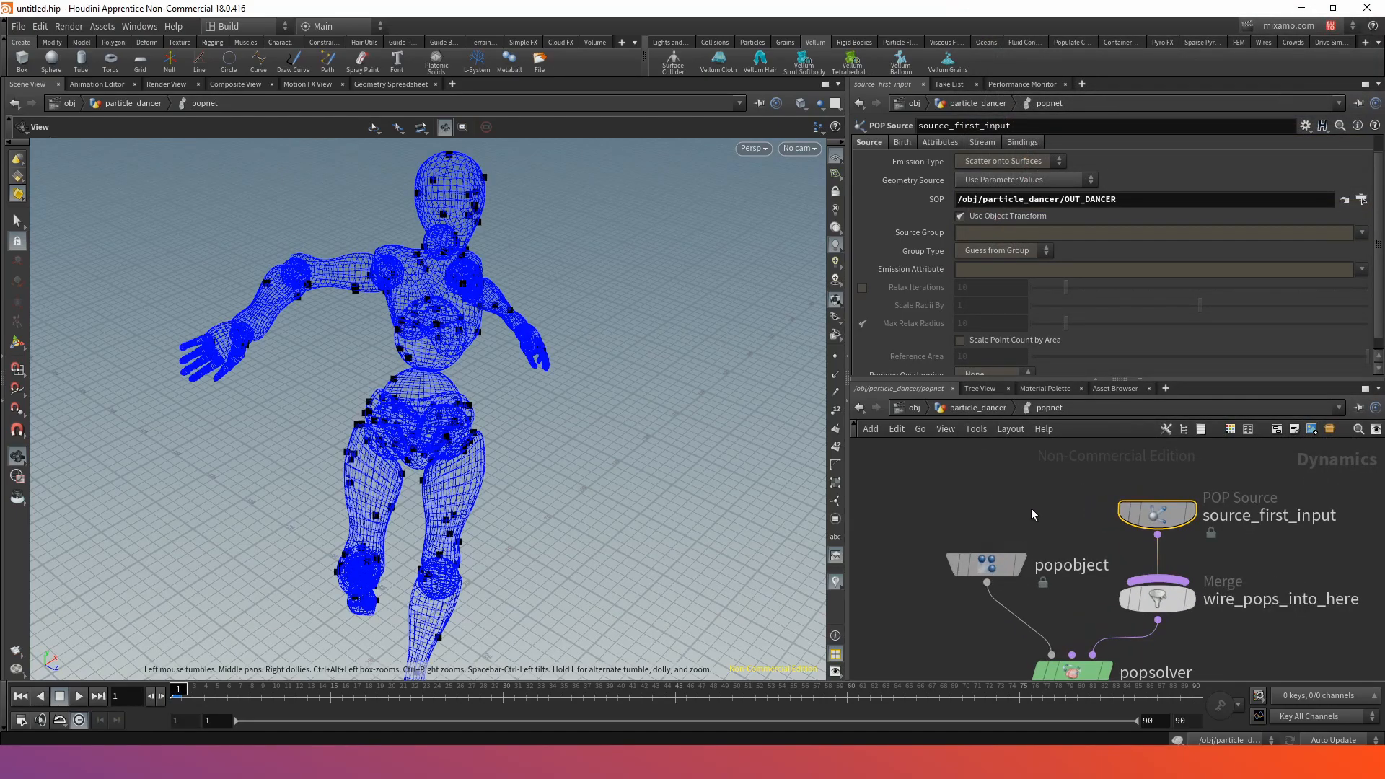
- Display popnet at the particle_dancer level, play the simulation to inspect the emitted particles, and return to frame 1
click(981, 408)
click(1142, 582)
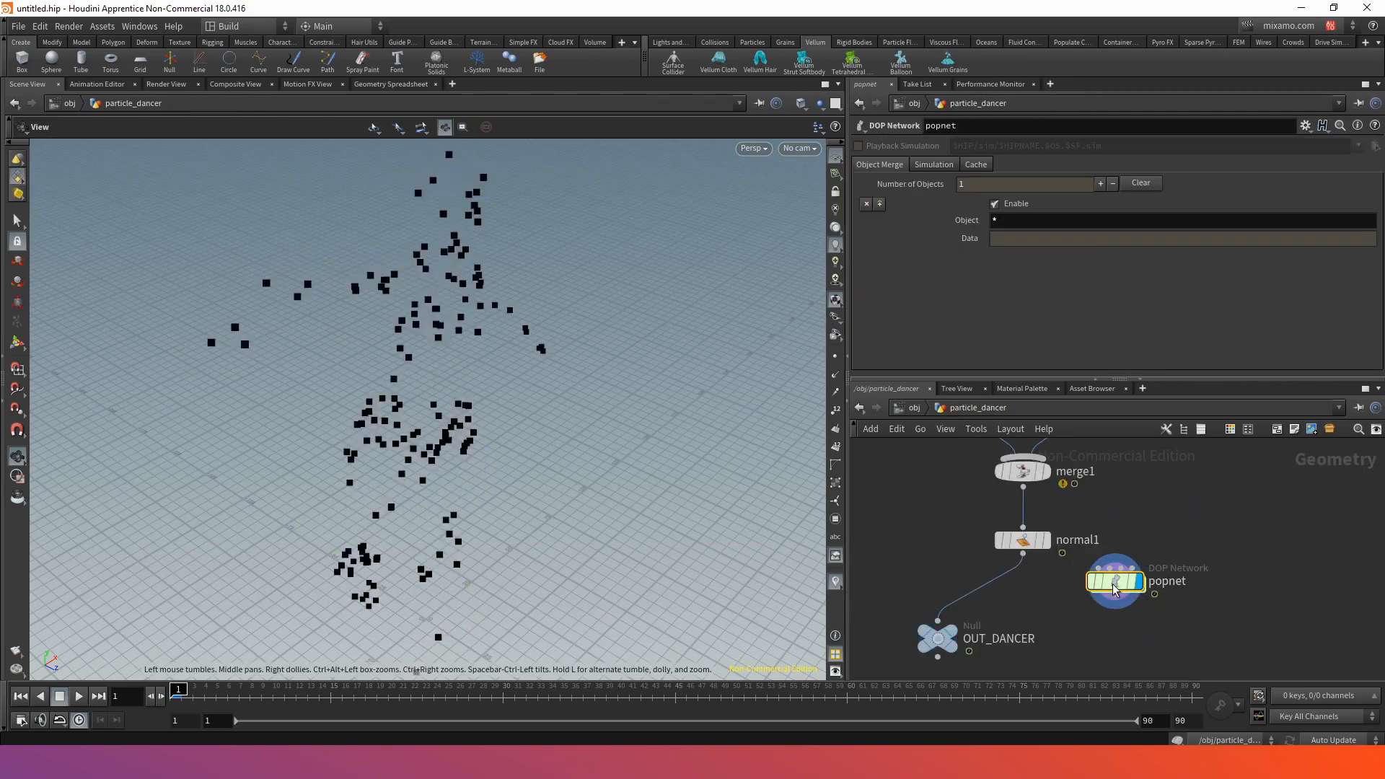
click(77, 696)
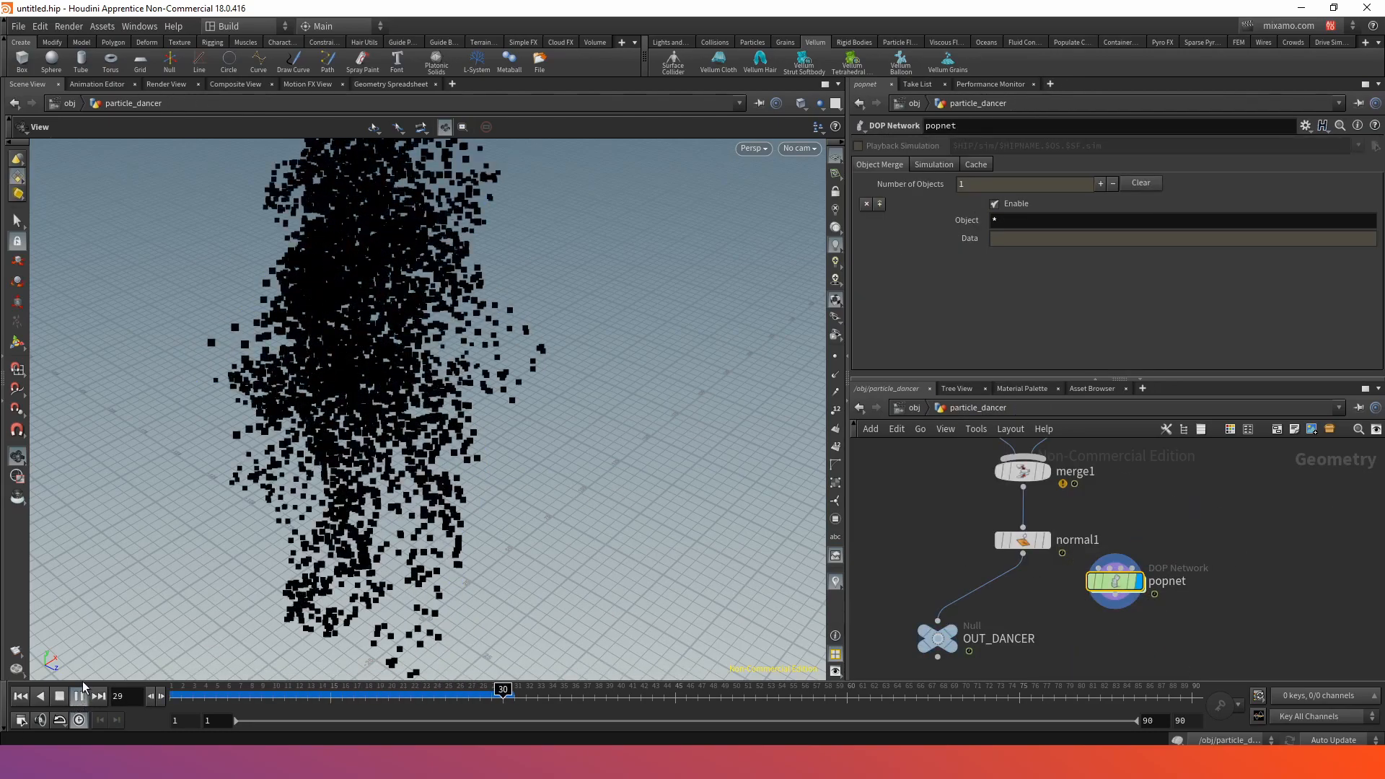
drag(300, 632, 640, 479)
right_drag(639, 479, 572, 441)
scroll(596, 435, down, 5)
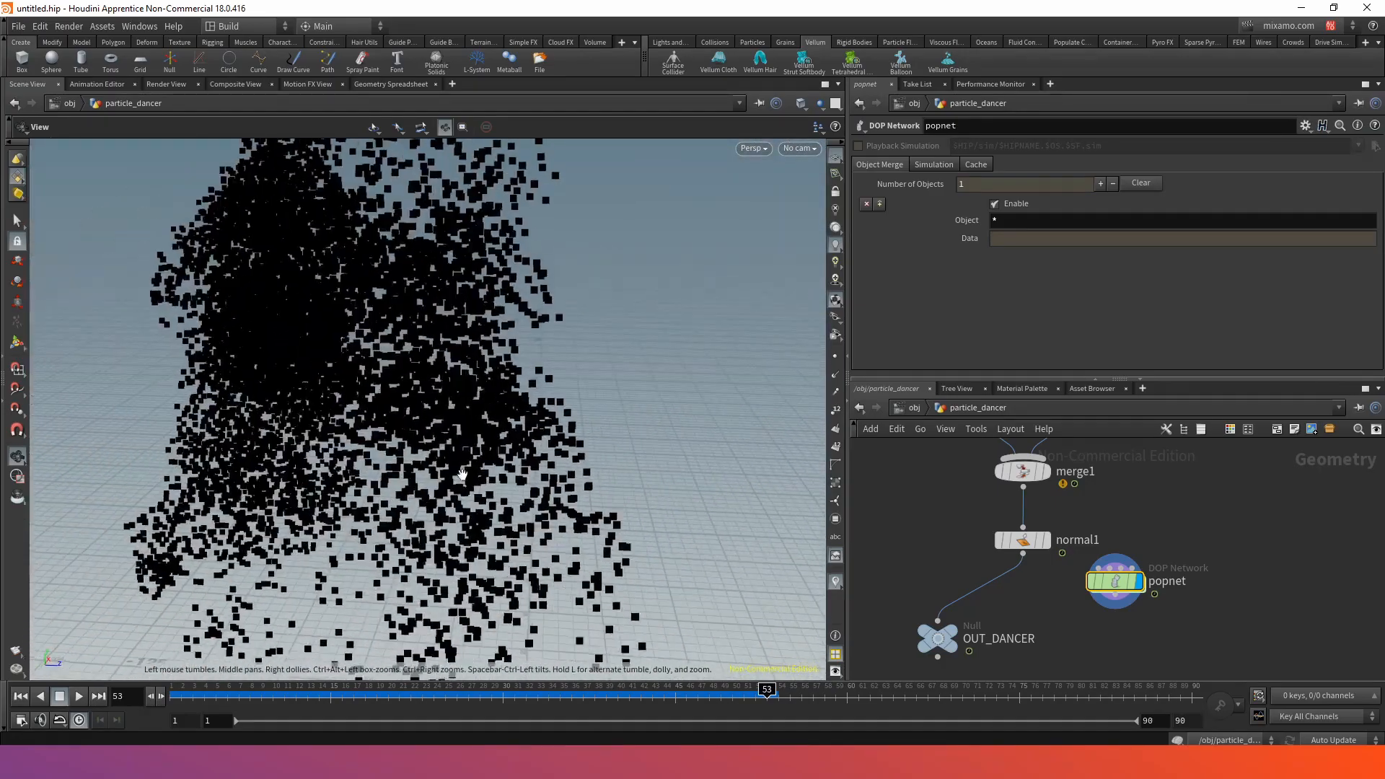
drag(597, 435, 390, 489)
drag(257, 696, 179, 711)
- Check the geometry information and attributes of the normal1 node
scroll(1111, 548, down, 3)
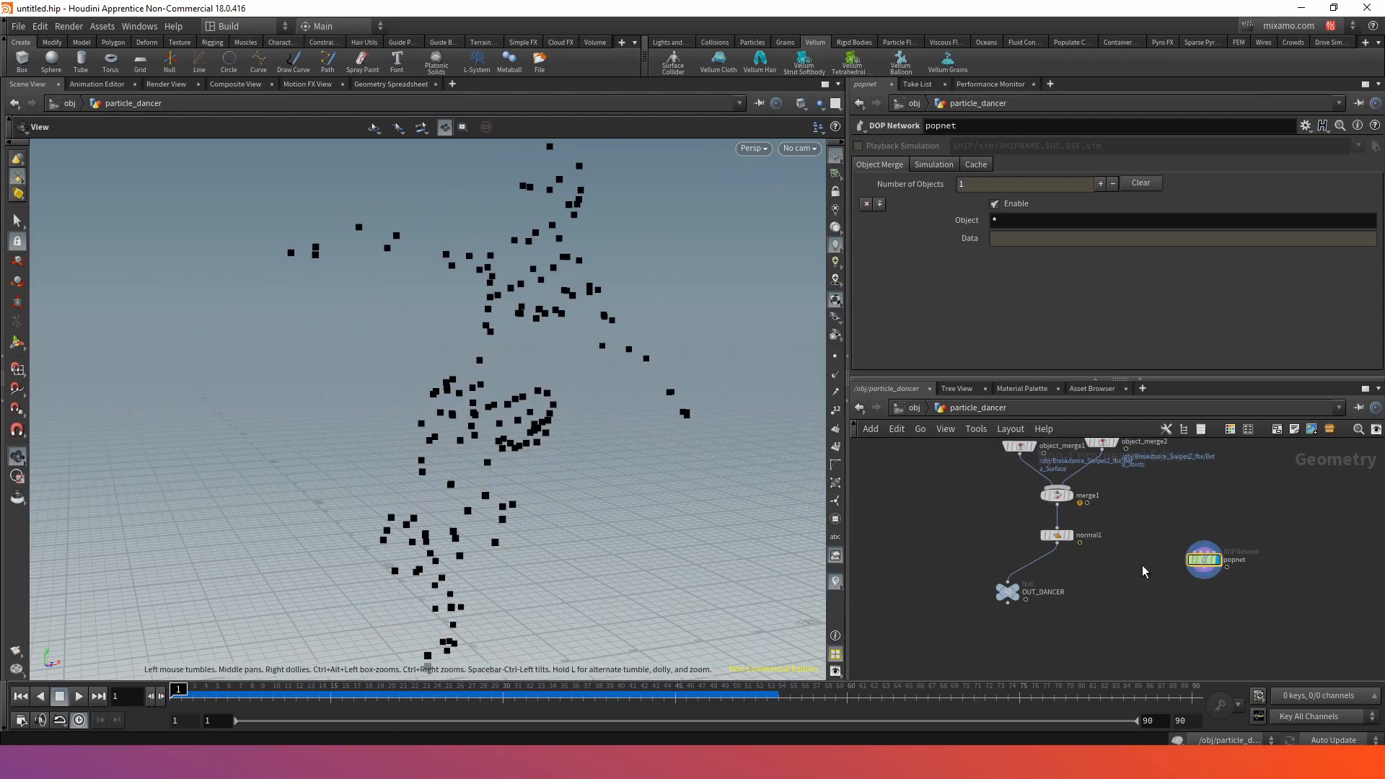
scroll(1045, 539, up, 5)
middle_click(1044, 542)
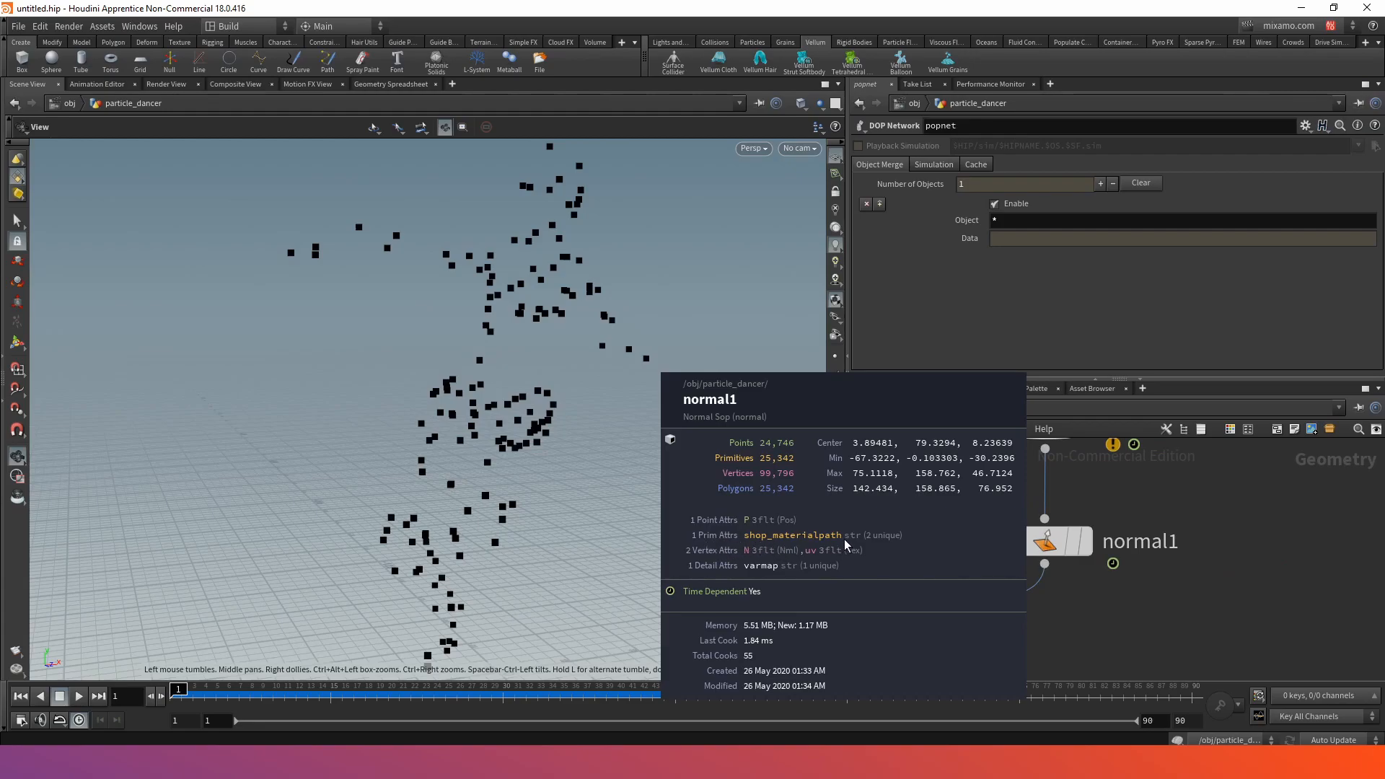
- Insert an Attribute Delete node between normal1 and OUT_DANCER, set to remove the primitive attribute shop_materialpath
scroll(1078, 634, down, 4)
middle_drag(1077, 634, 1041, 597)
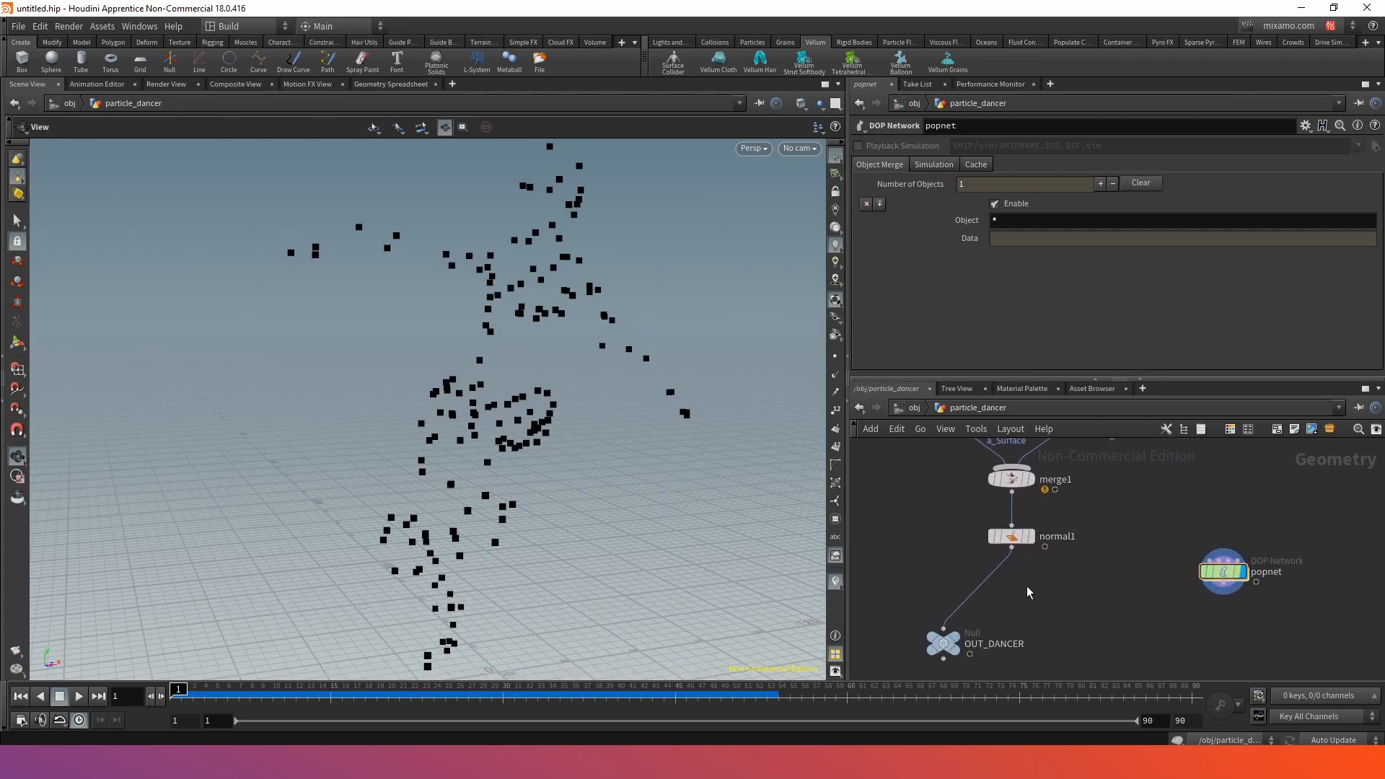
key(Tab)
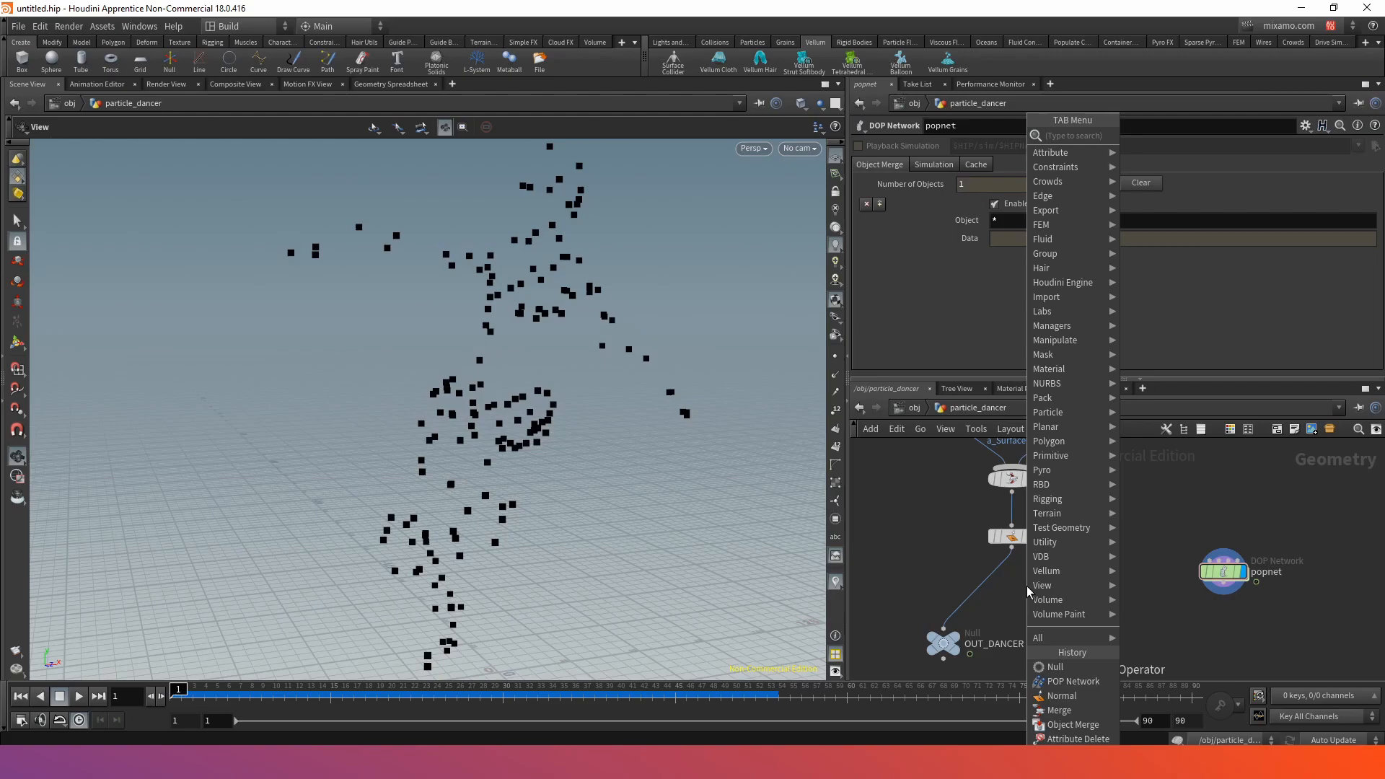
text(att)
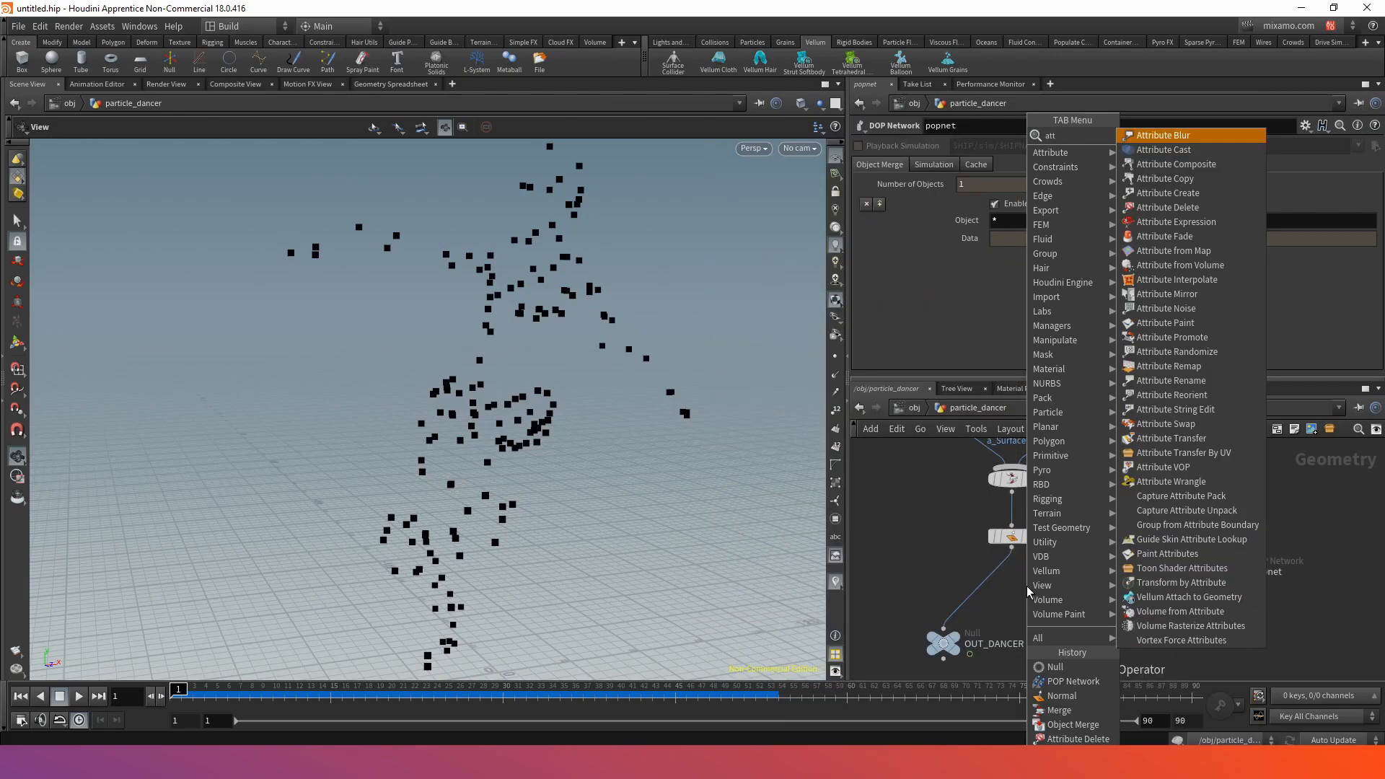
text(rde)
key(Return)
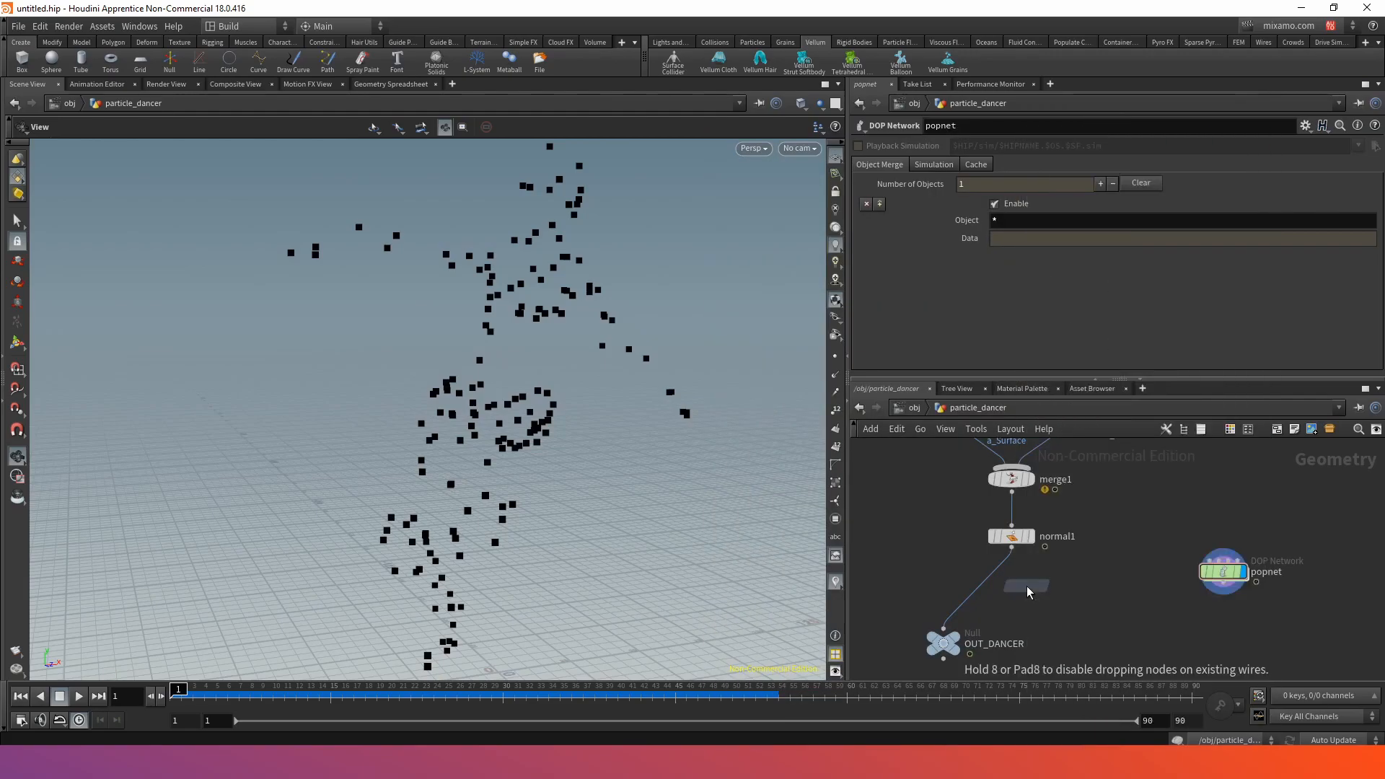
click(982, 584)
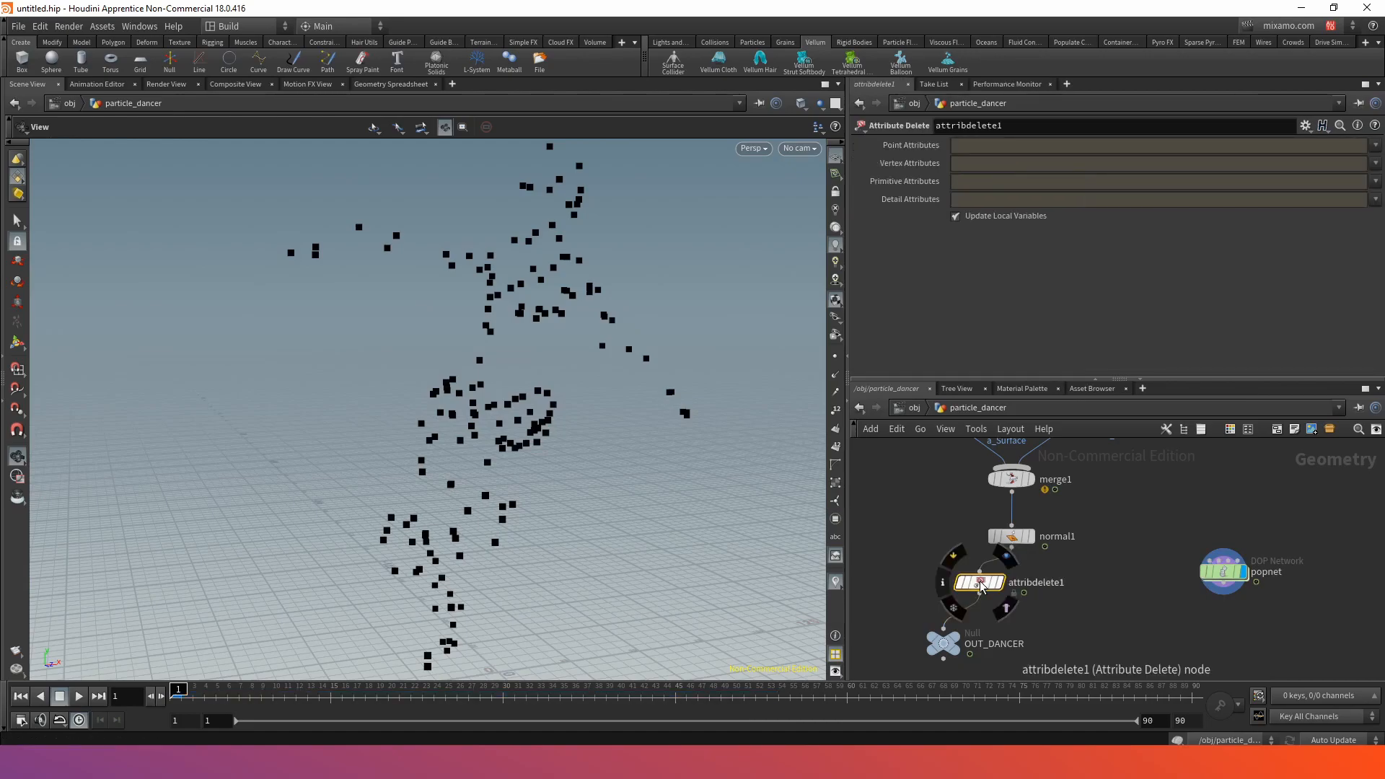
click(1375, 181)
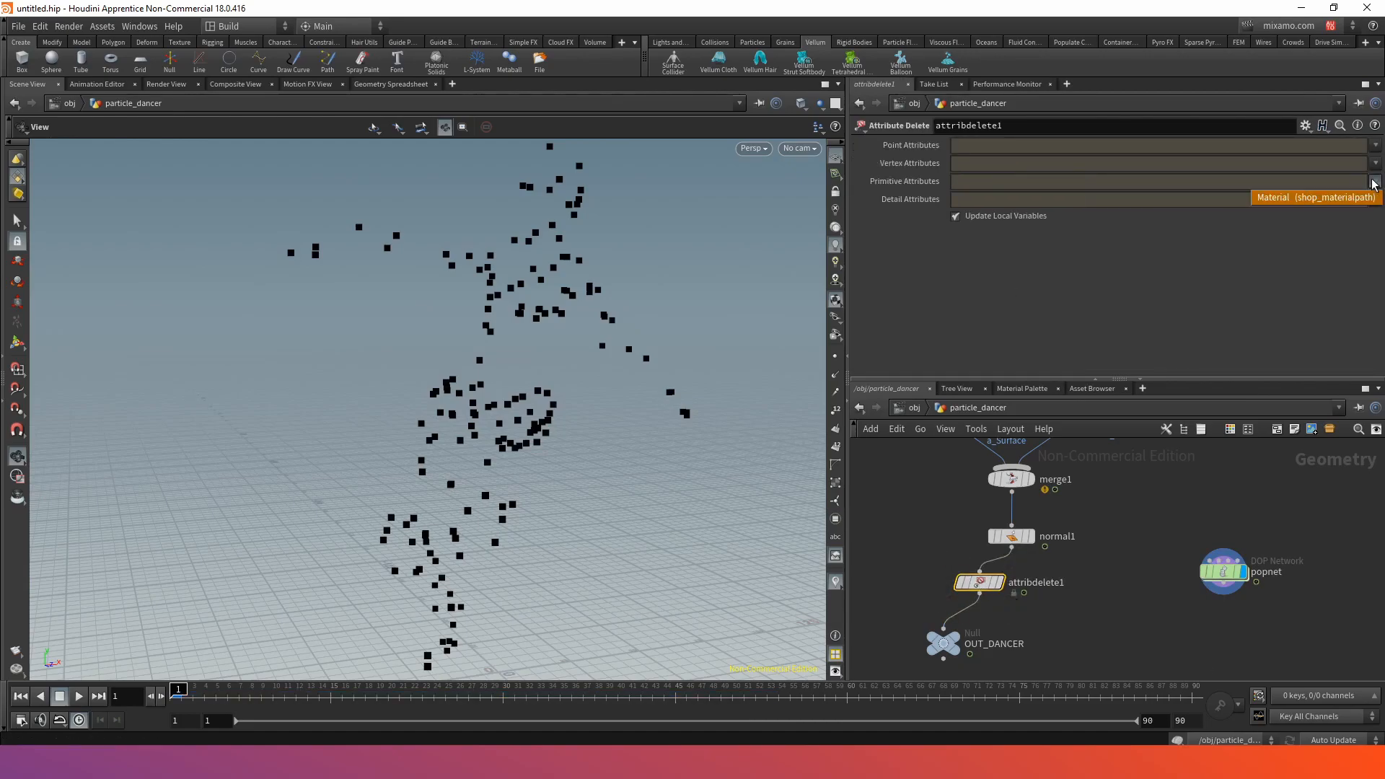
click(1300, 197)
- Play the popnet simulation to inspect the particles with the material attribute removed, and return to frame 1
mouse_move(1200, 581)
scroll(1199, 581, up, 2)
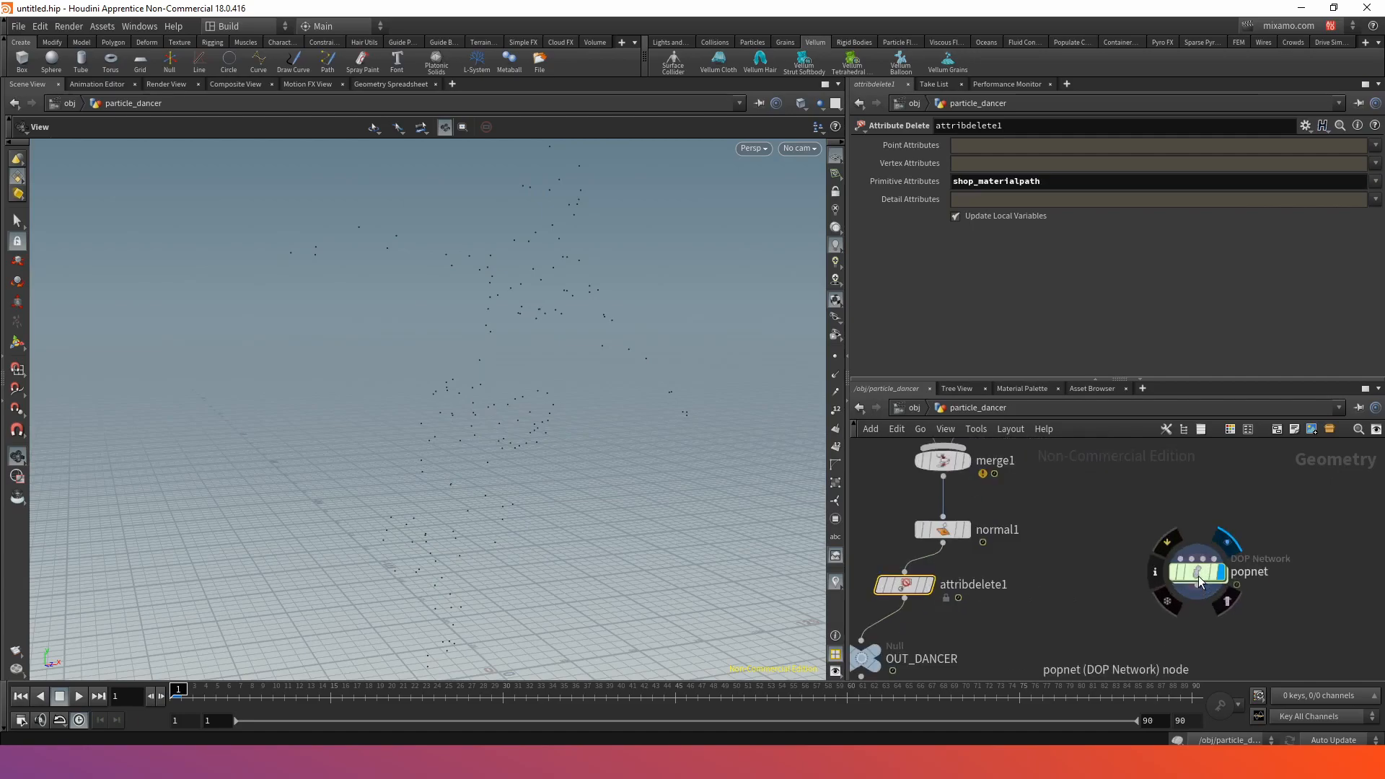
click(76, 696)
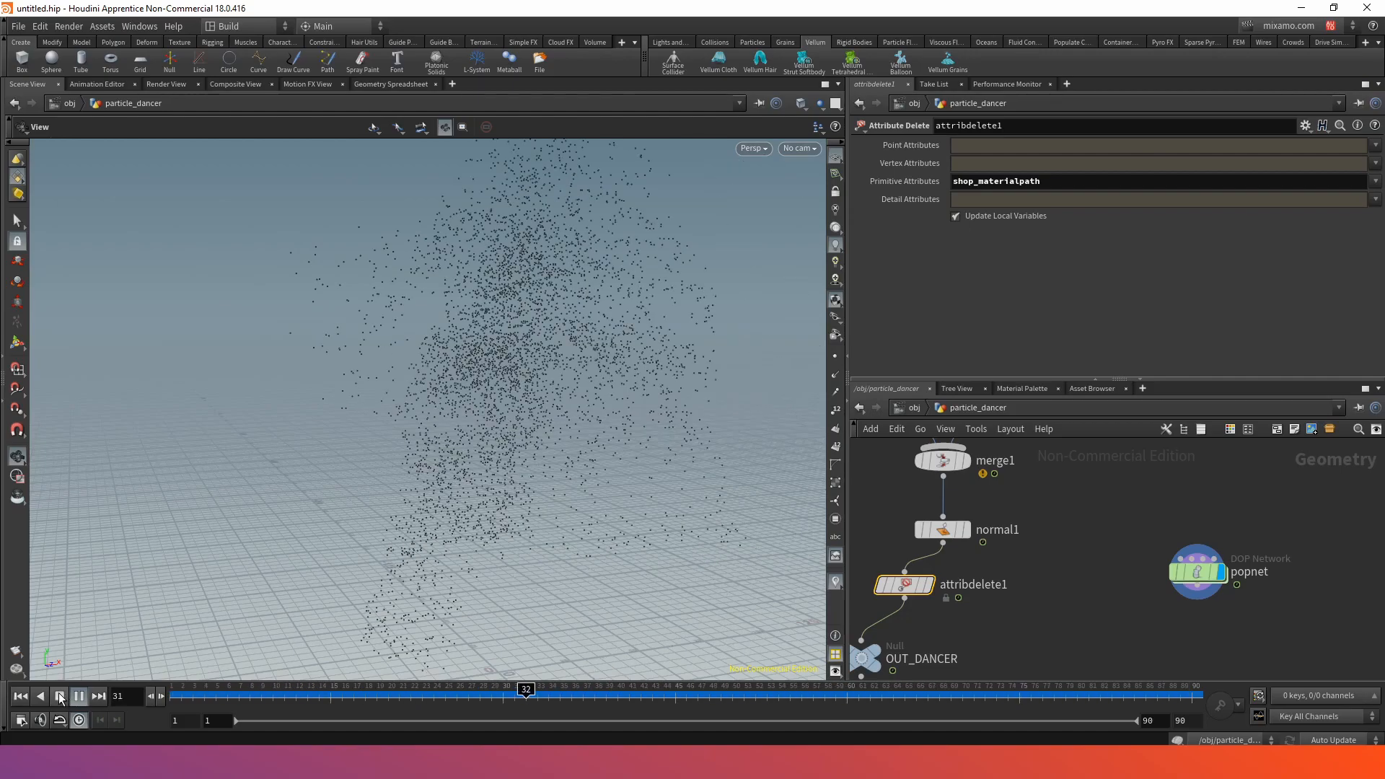
click(60, 697)
click(22, 696)
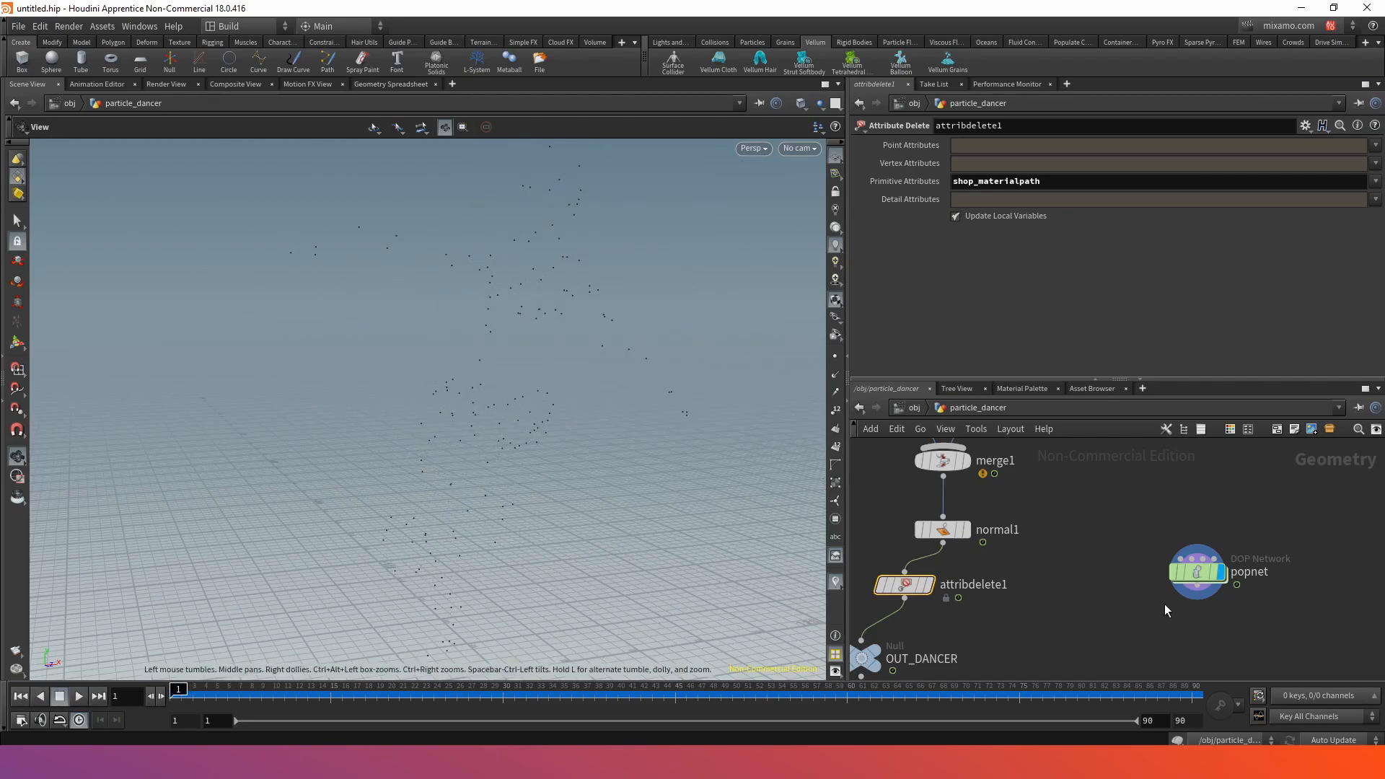
- Inside popnet, set source_first_input's Life Expectancy to 1, Life Variance to 1 and Const. Birth Rate to 10000
double_click(1172, 570)
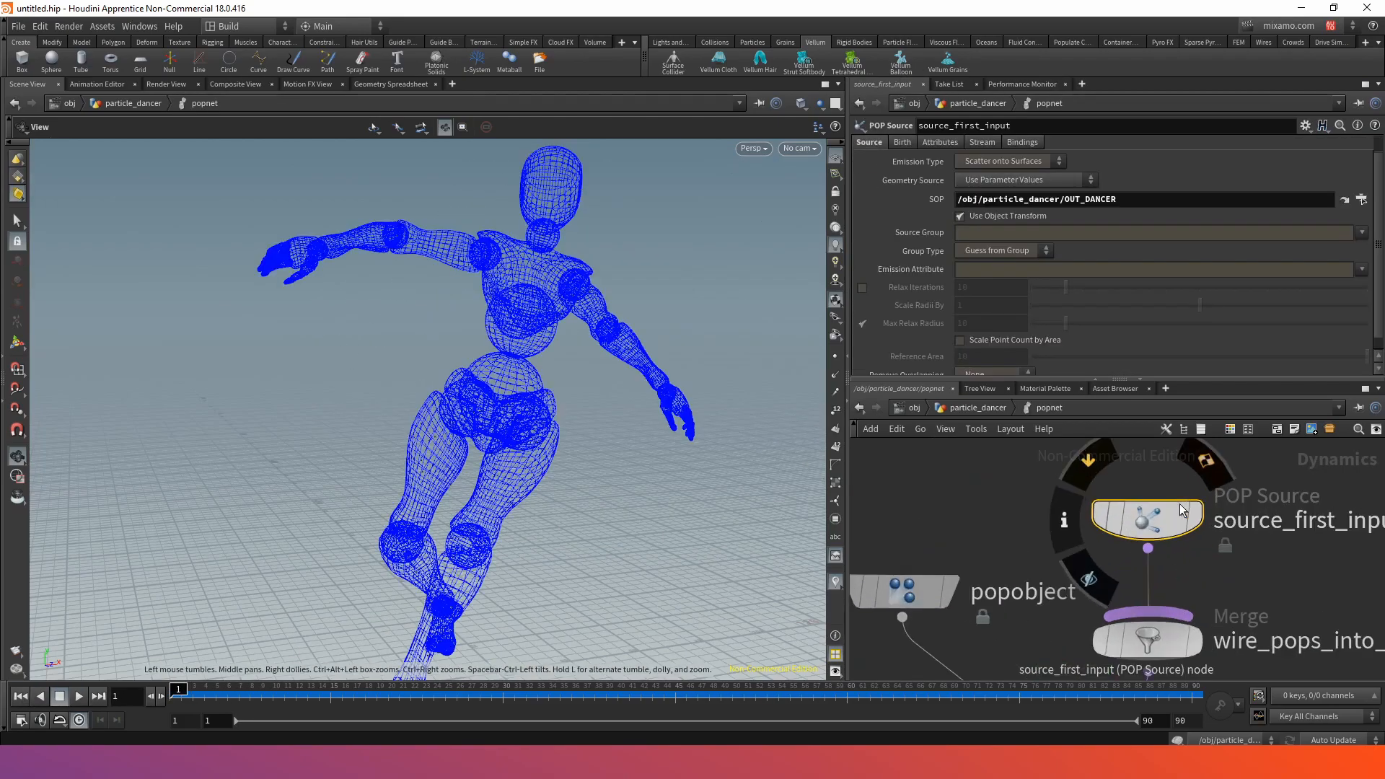
click(902, 143)
scroll(966, 274, down, 1)
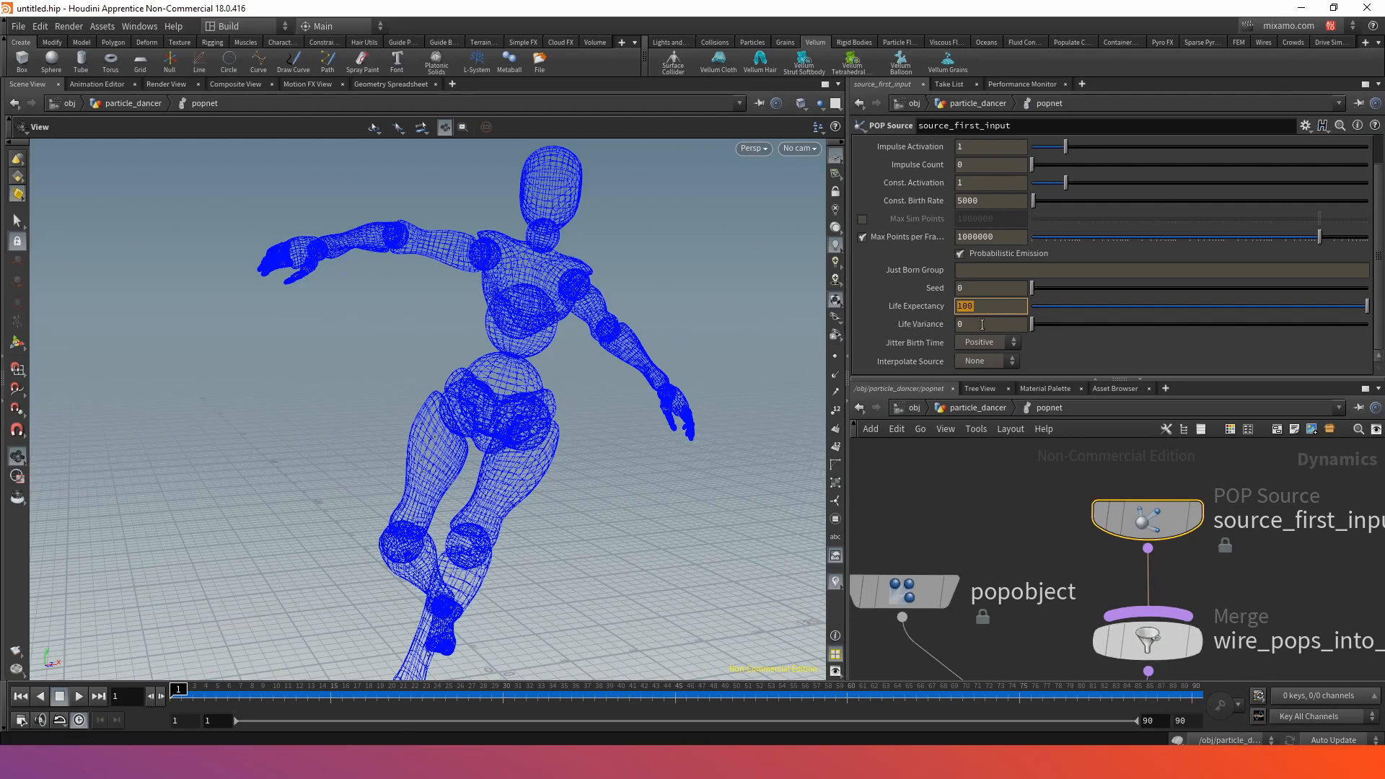
key(Return)
text(1)
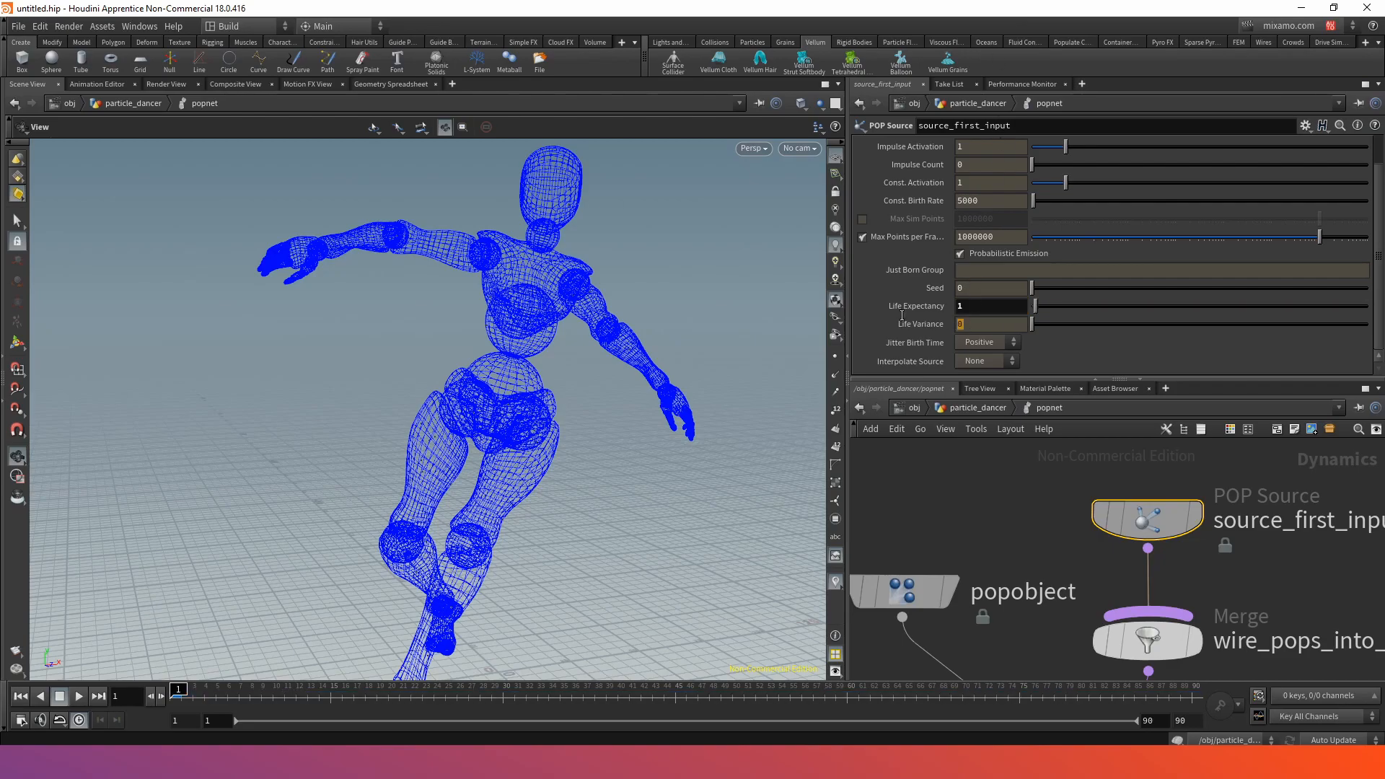
text(1)
key(Return)
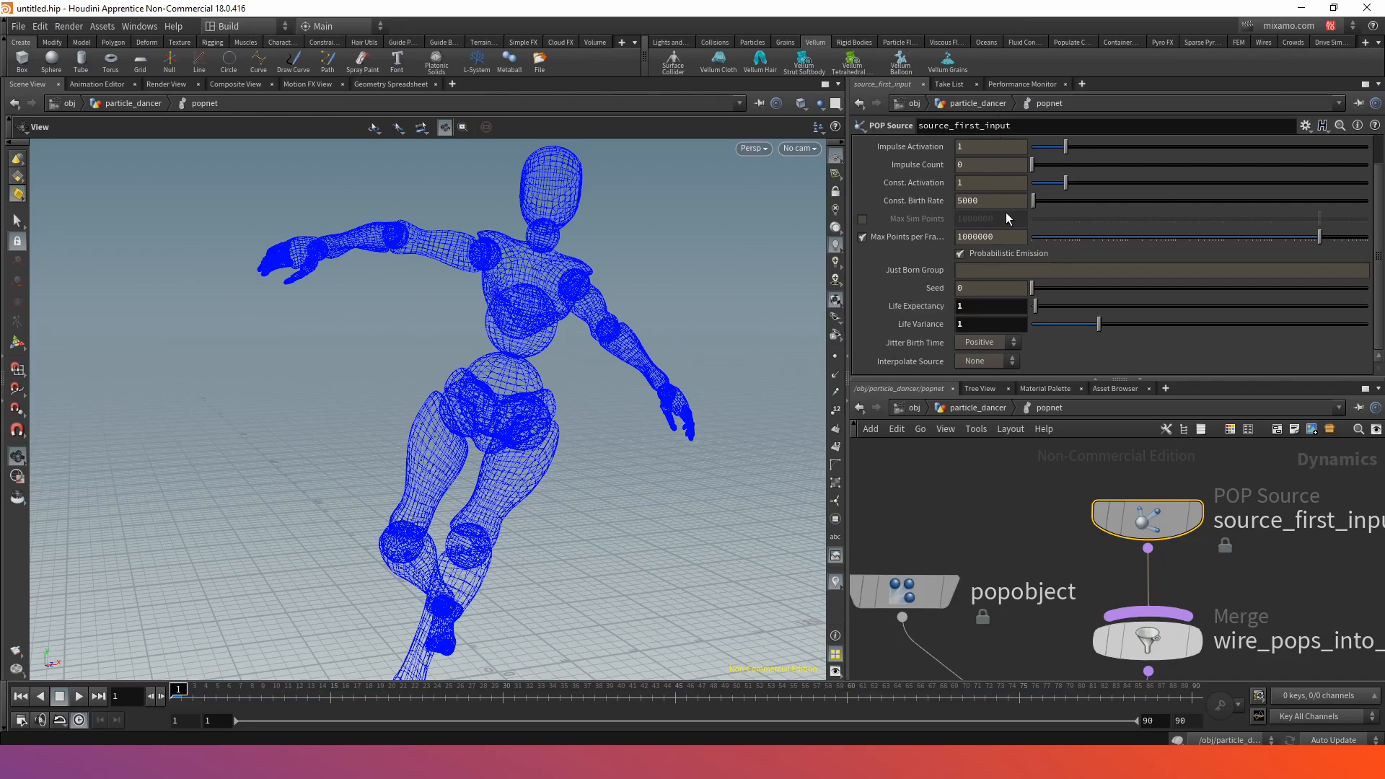
drag(977, 200, 919, 199)
text(10000)
key(Return)
- Go back to the particle_dancer level, play the simulation to check the denser emission, and return to frame 1
scroll(1043, 522, down, 6)
middle_drag(1040, 524, 972, 464)
scroll(989, 575, up, 3)
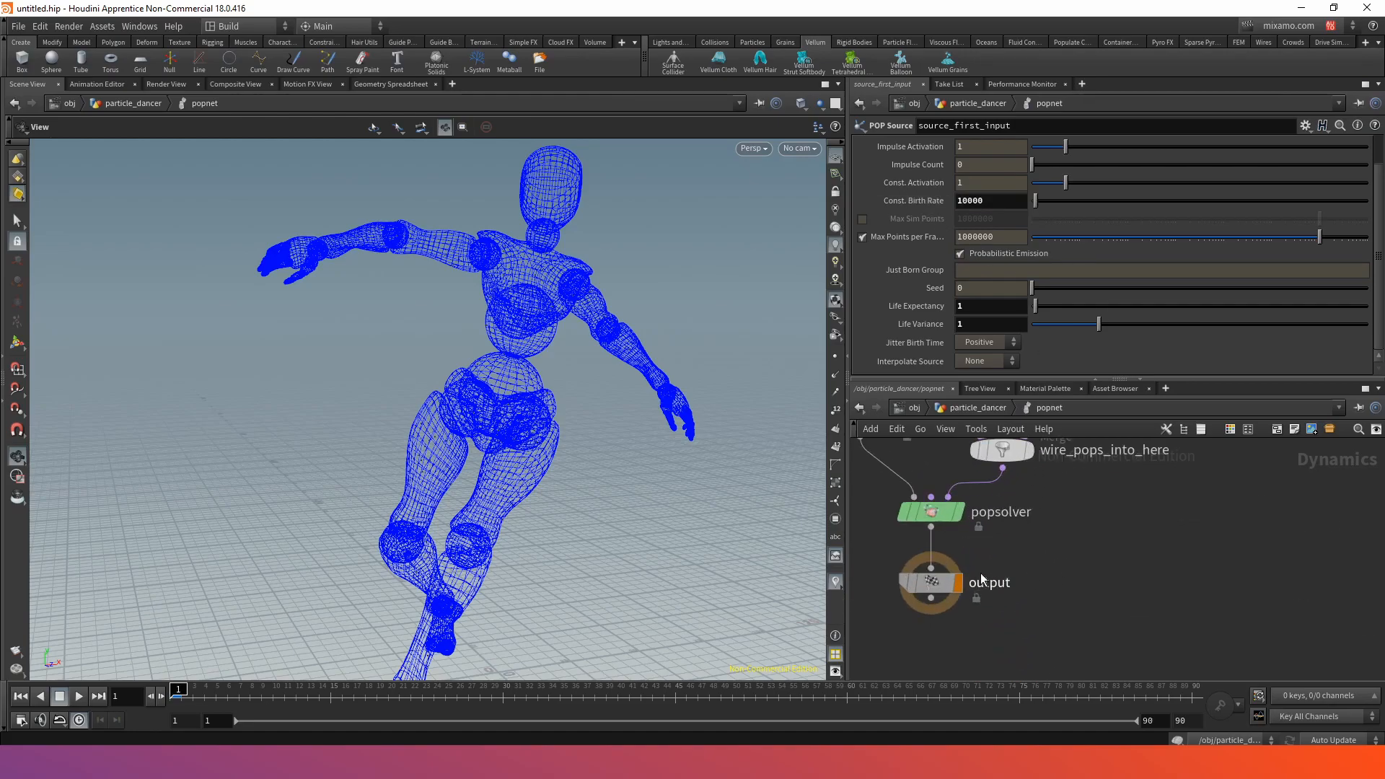
click(958, 406)
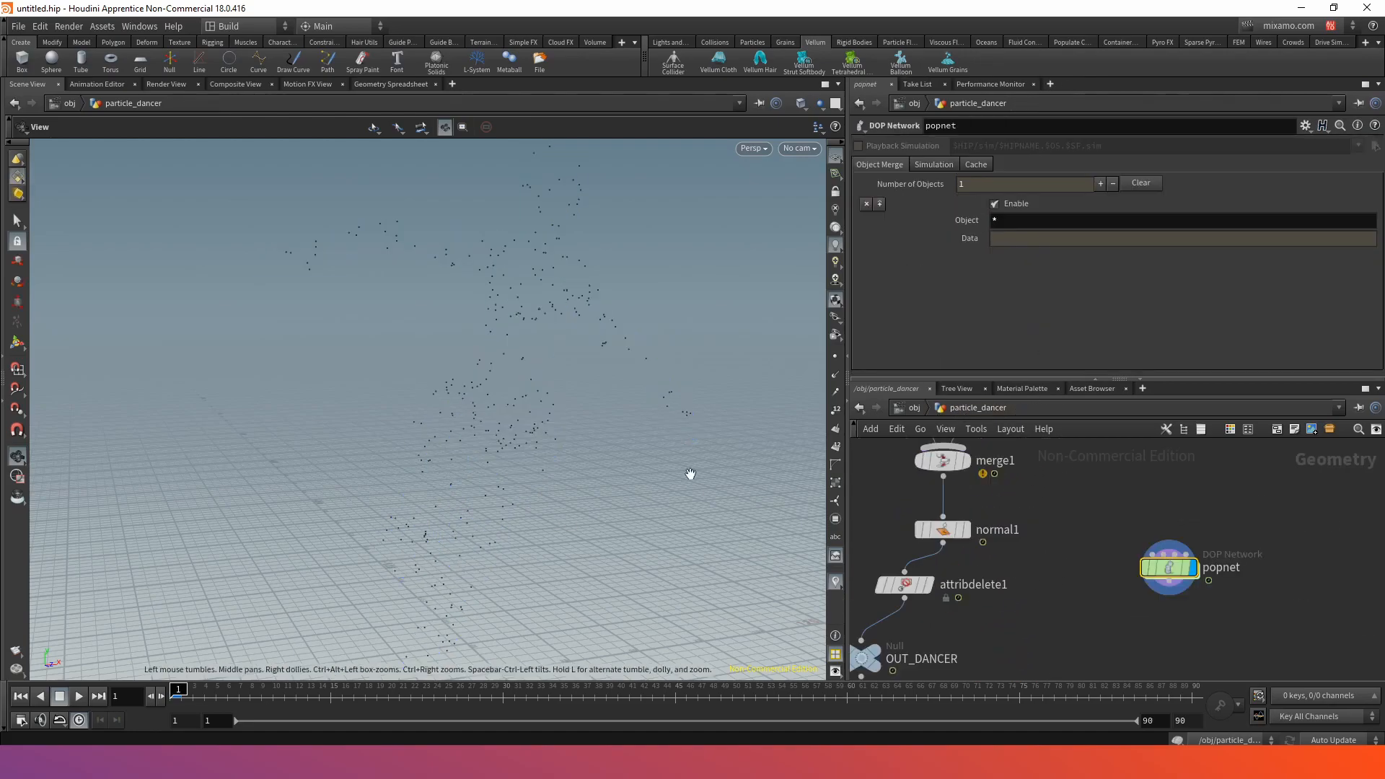
drag(518, 421, 425, 360)
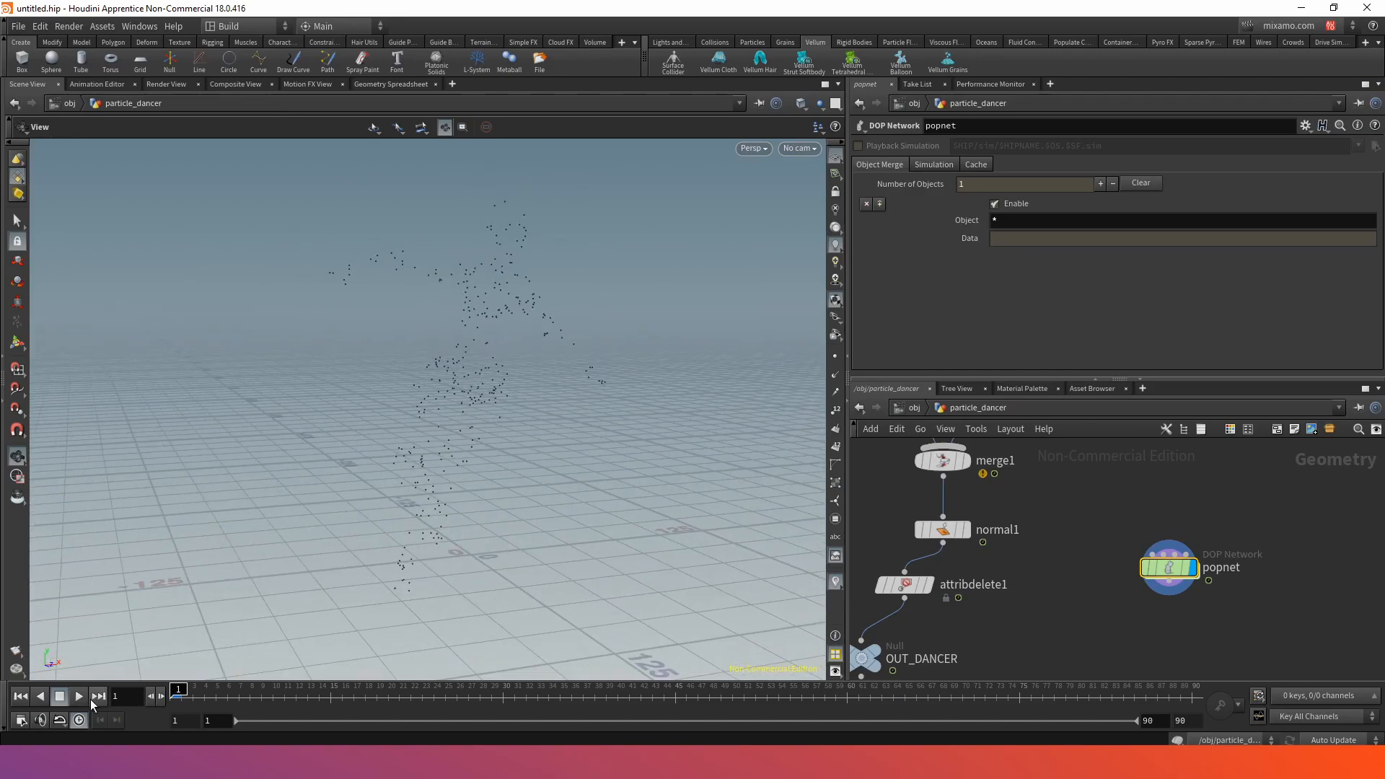
click(78, 697)
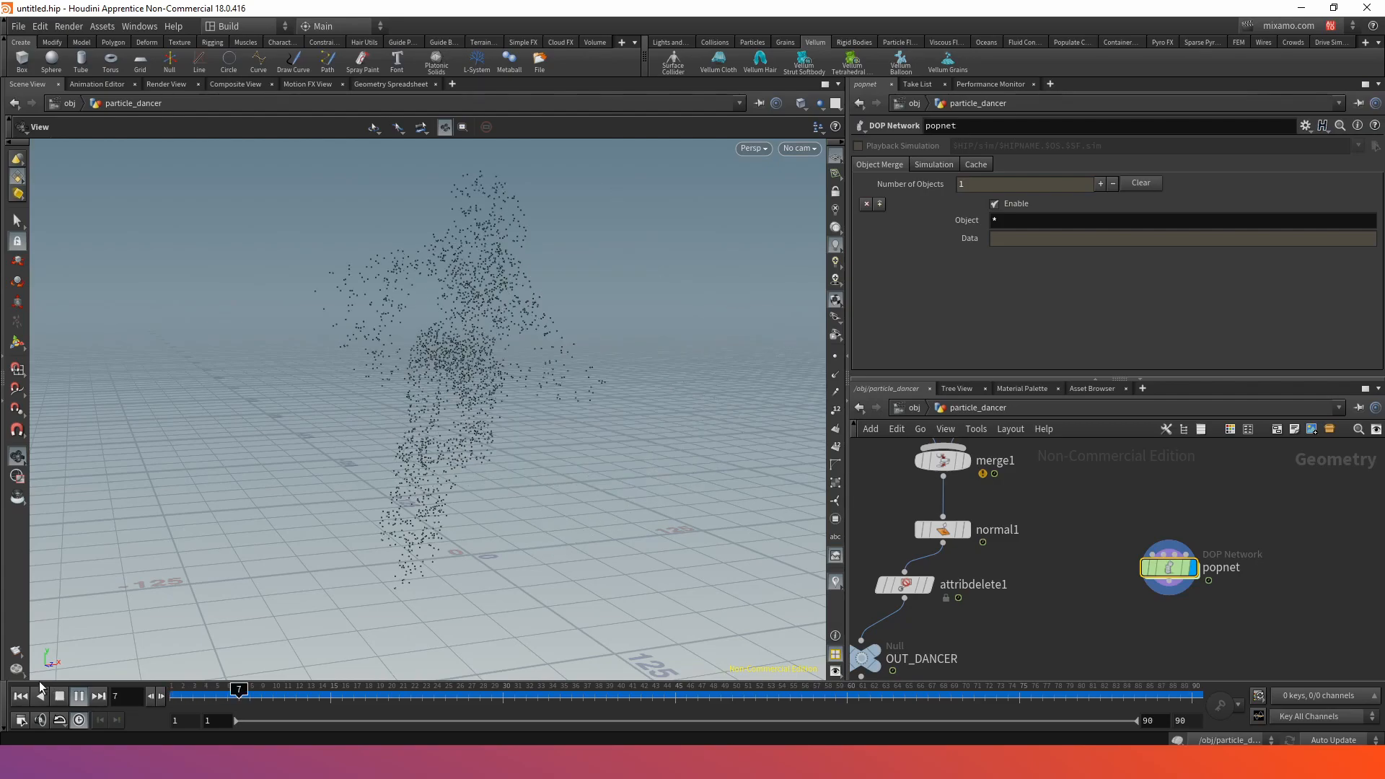
click(59, 695)
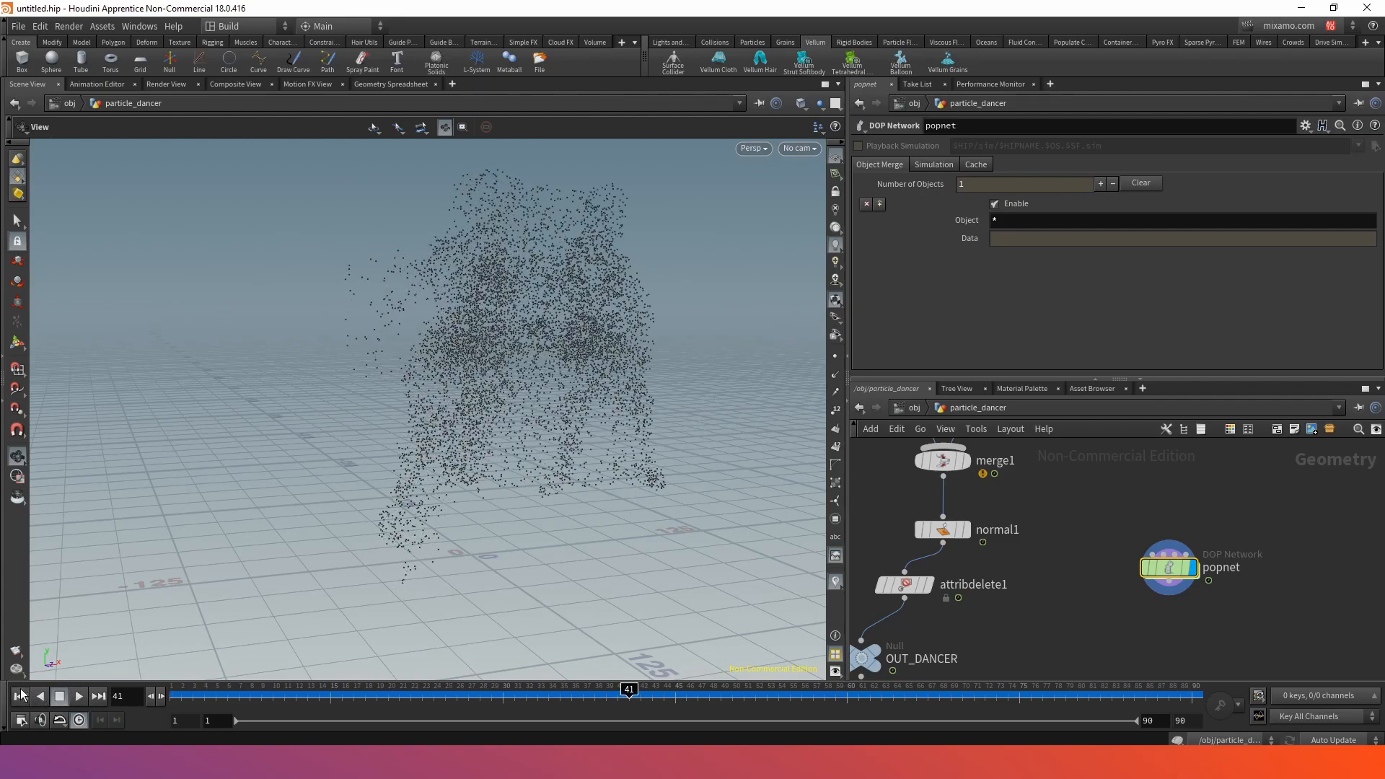
click(21, 694)
- Inside popnet, set source_first_input's Life Expectancy to 0.5 and Life Variance to 0.5
double_click(1168, 567)
middle_drag(1079, 460, 1046, 603)
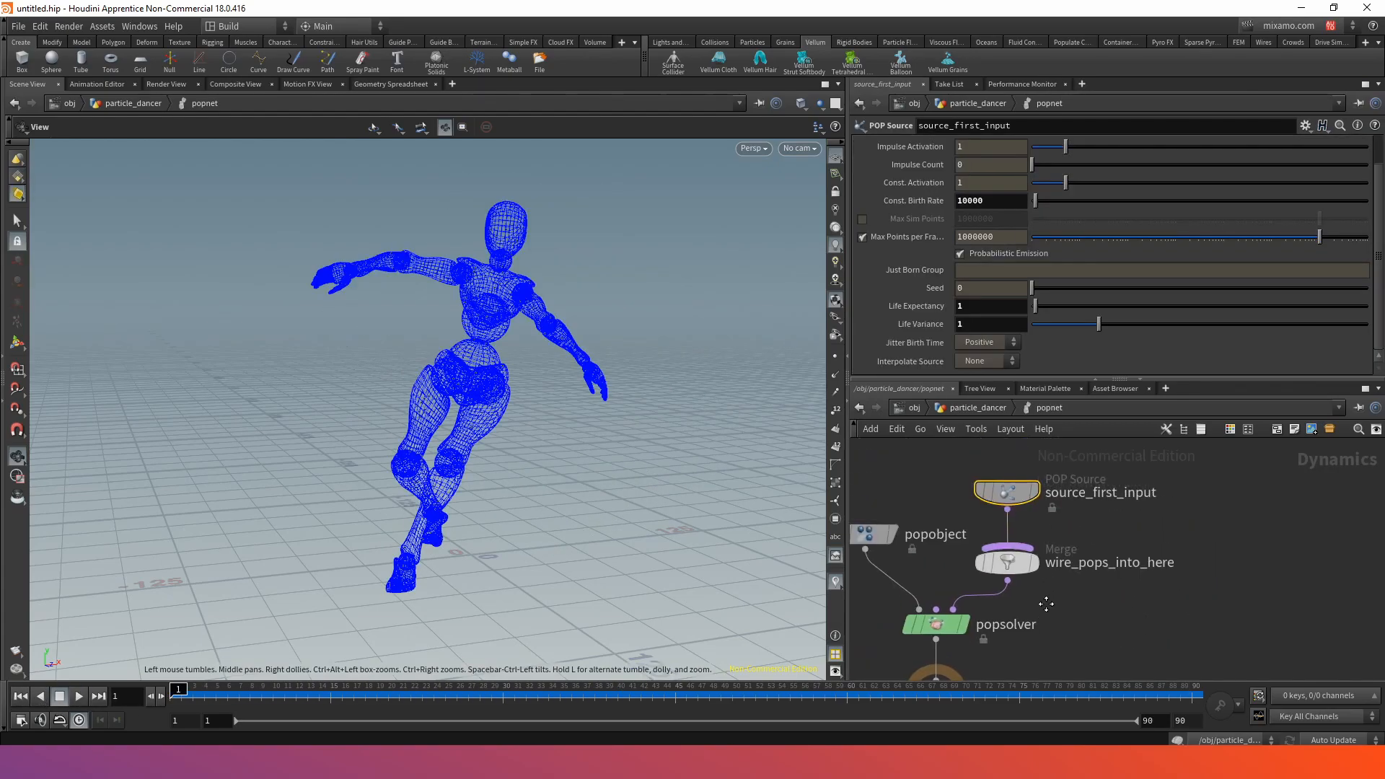
text(0.5)
key(Tab)
text(0.5)
key(Return)
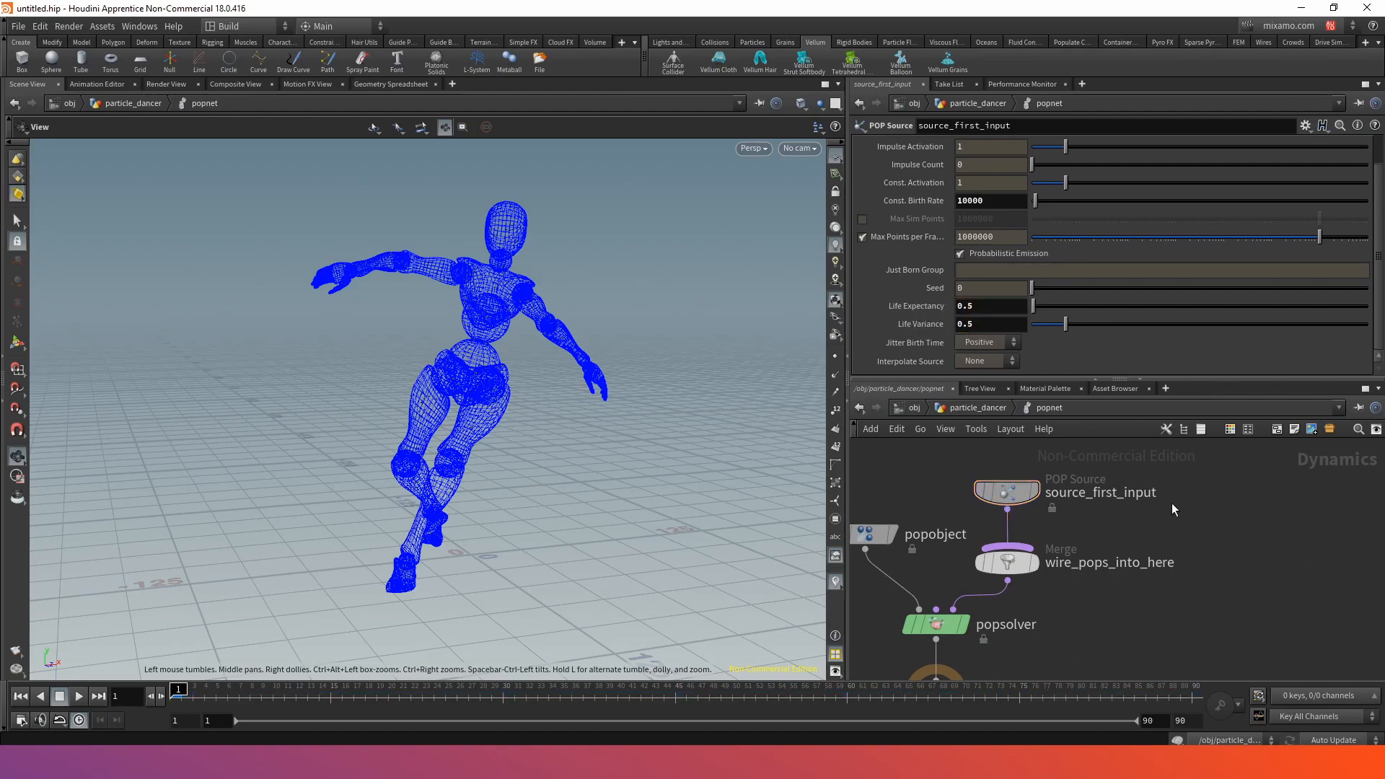
- Return to particle_dancer, play the simulation to check the shorter particle life, and rewind to frame 1
click(955, 408)
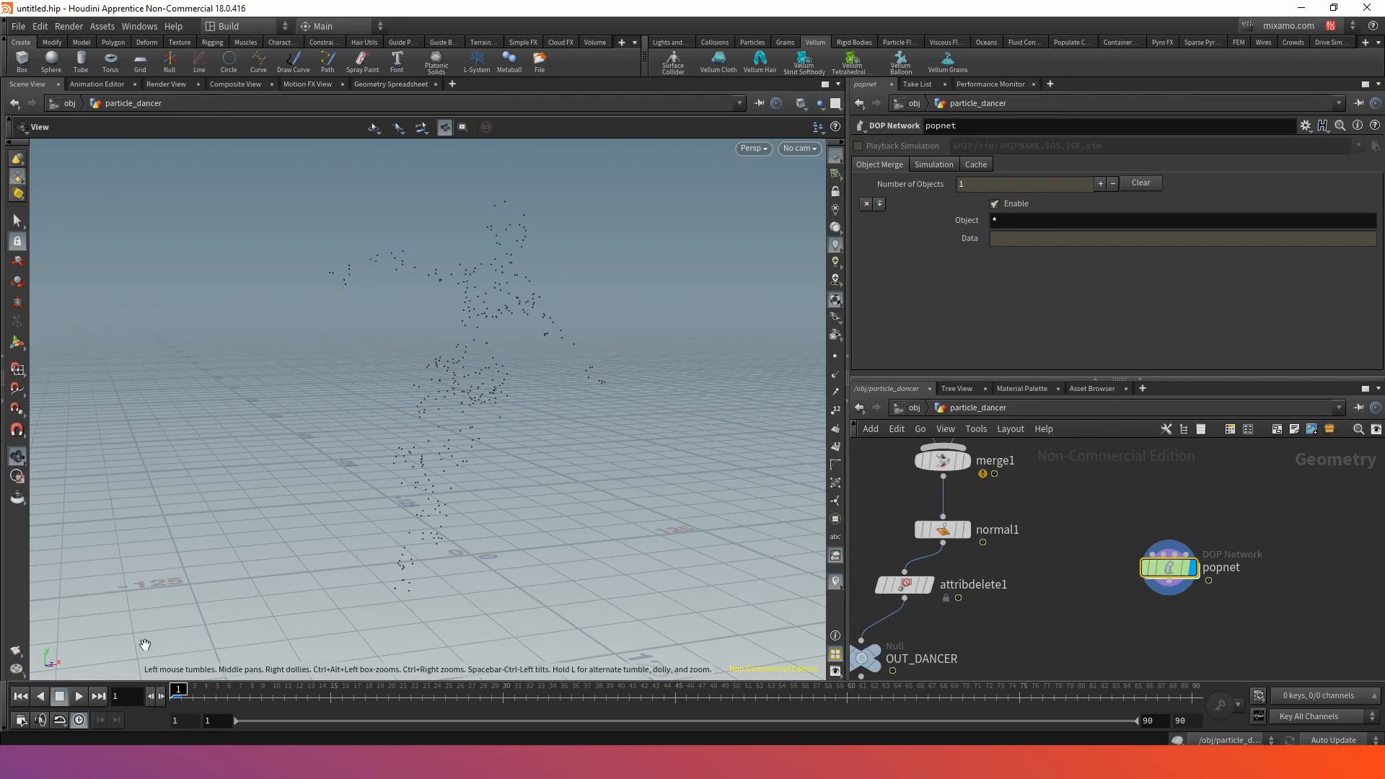
click(77, 696)
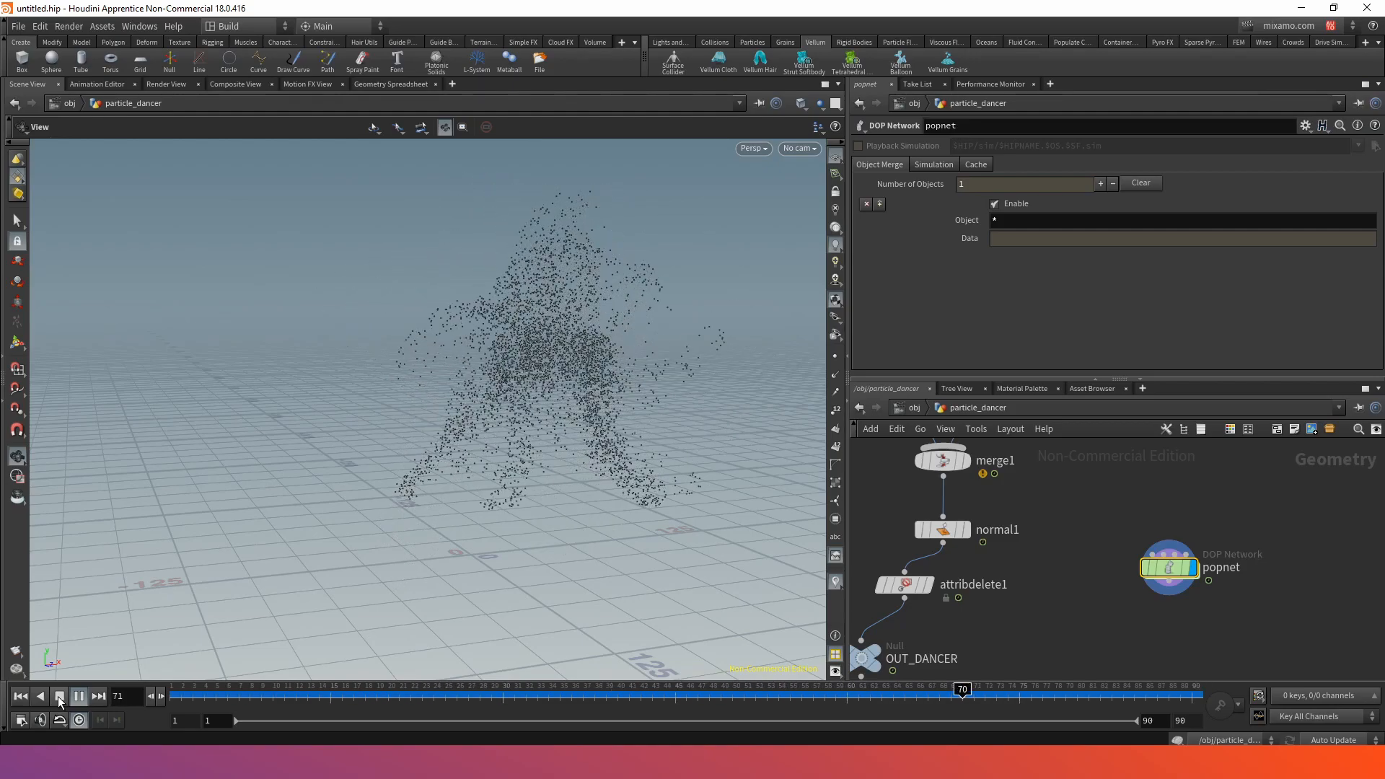
click(61, 697)
click(20, 696)
- Move OUT_DANCER further down and insert a Point VOP node between attribdelete1 and OUT_DANCER
scroll(988, 604, down, 3)
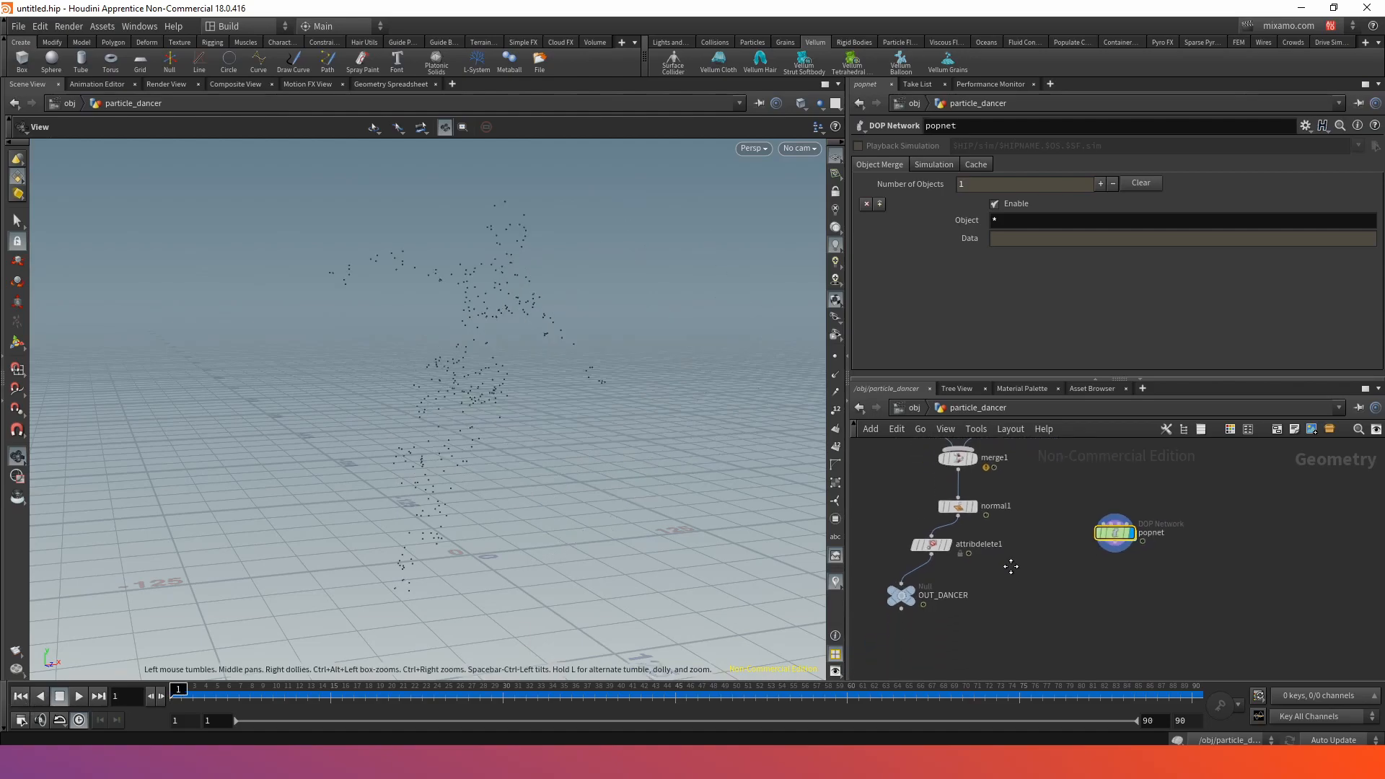
drag(901, 606, 901, 652)
scroll(968, 588, up, 3)
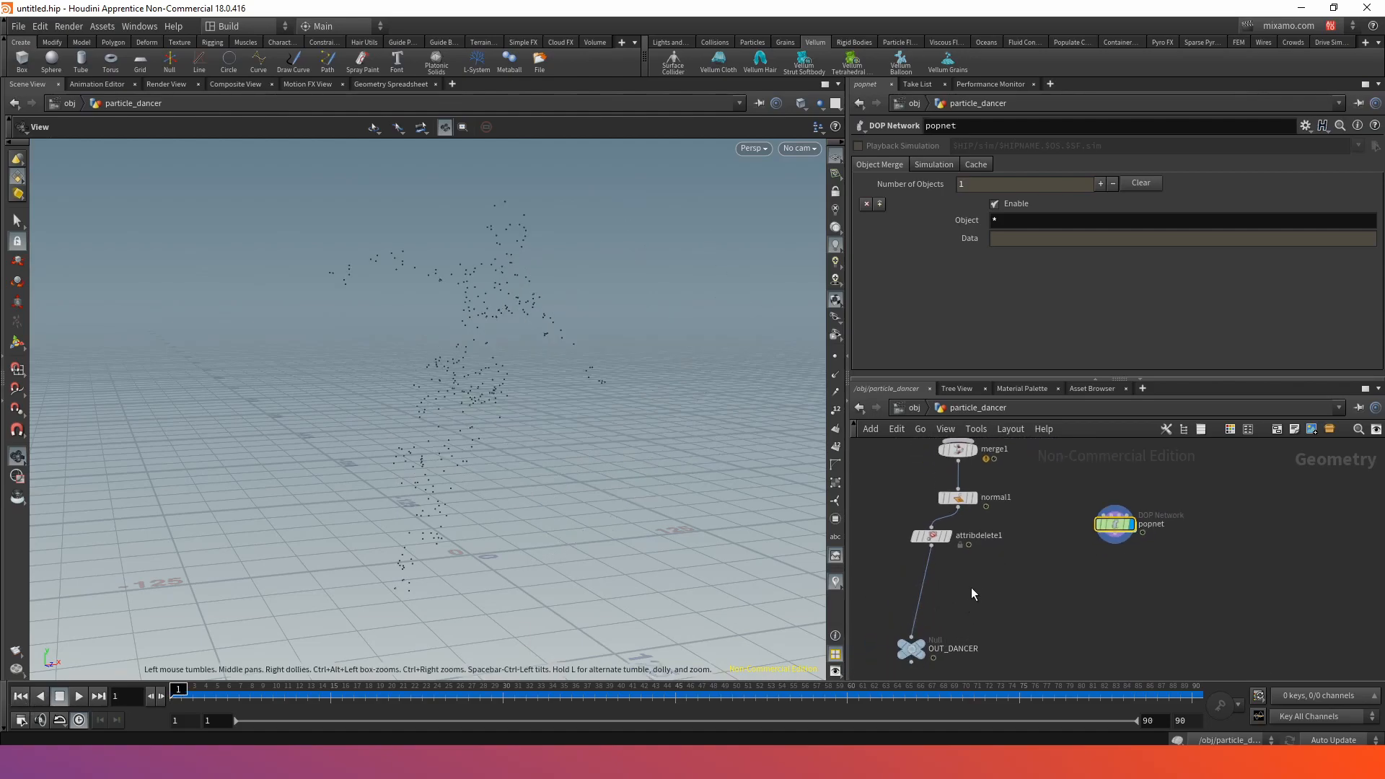
key(Tab)
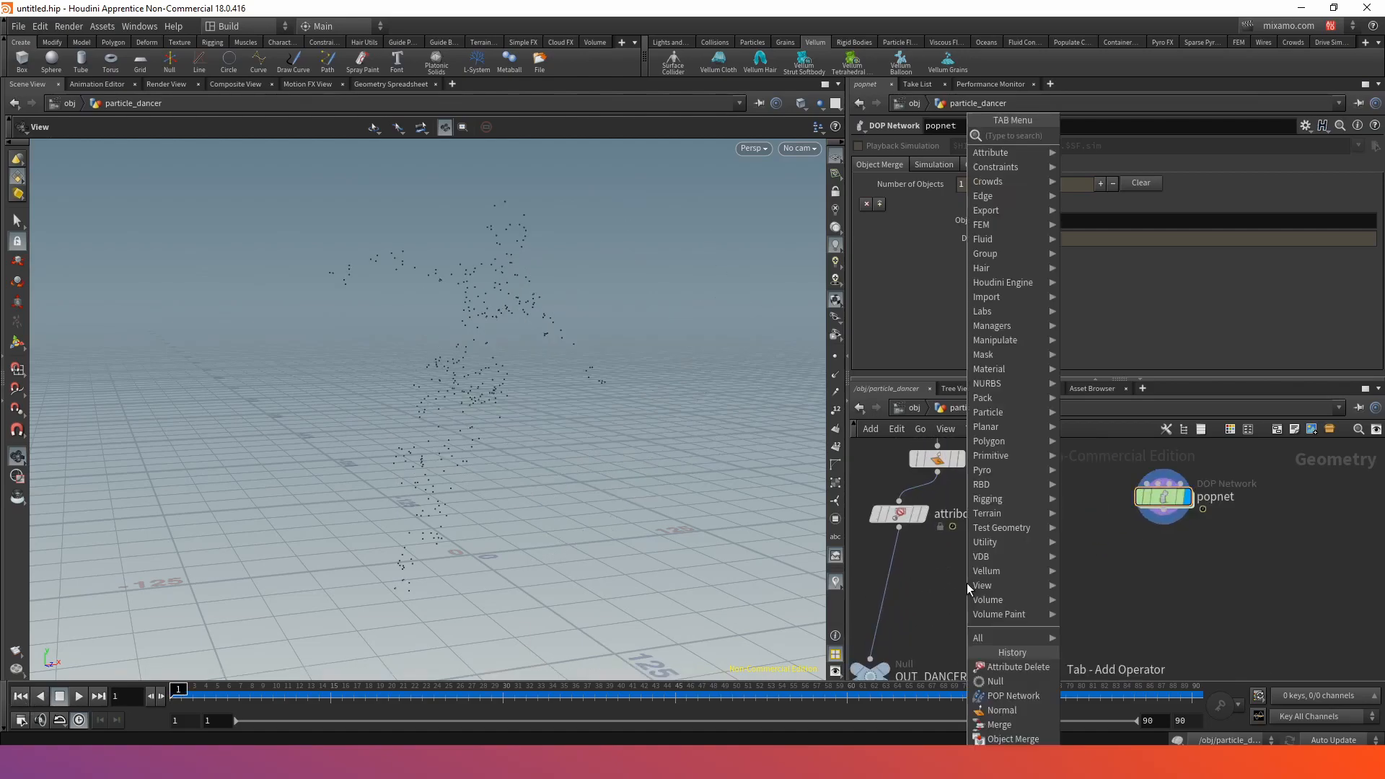
text(pointv)
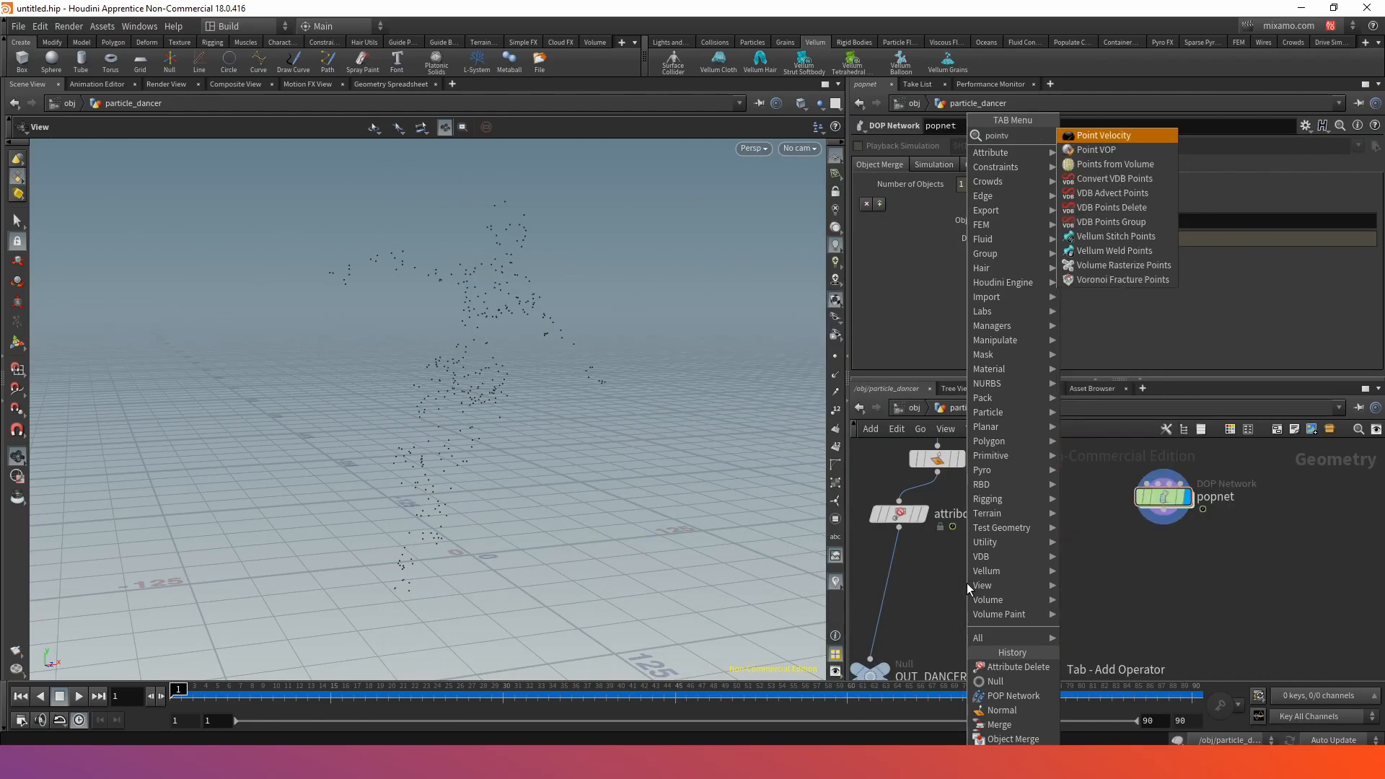
key(Return)
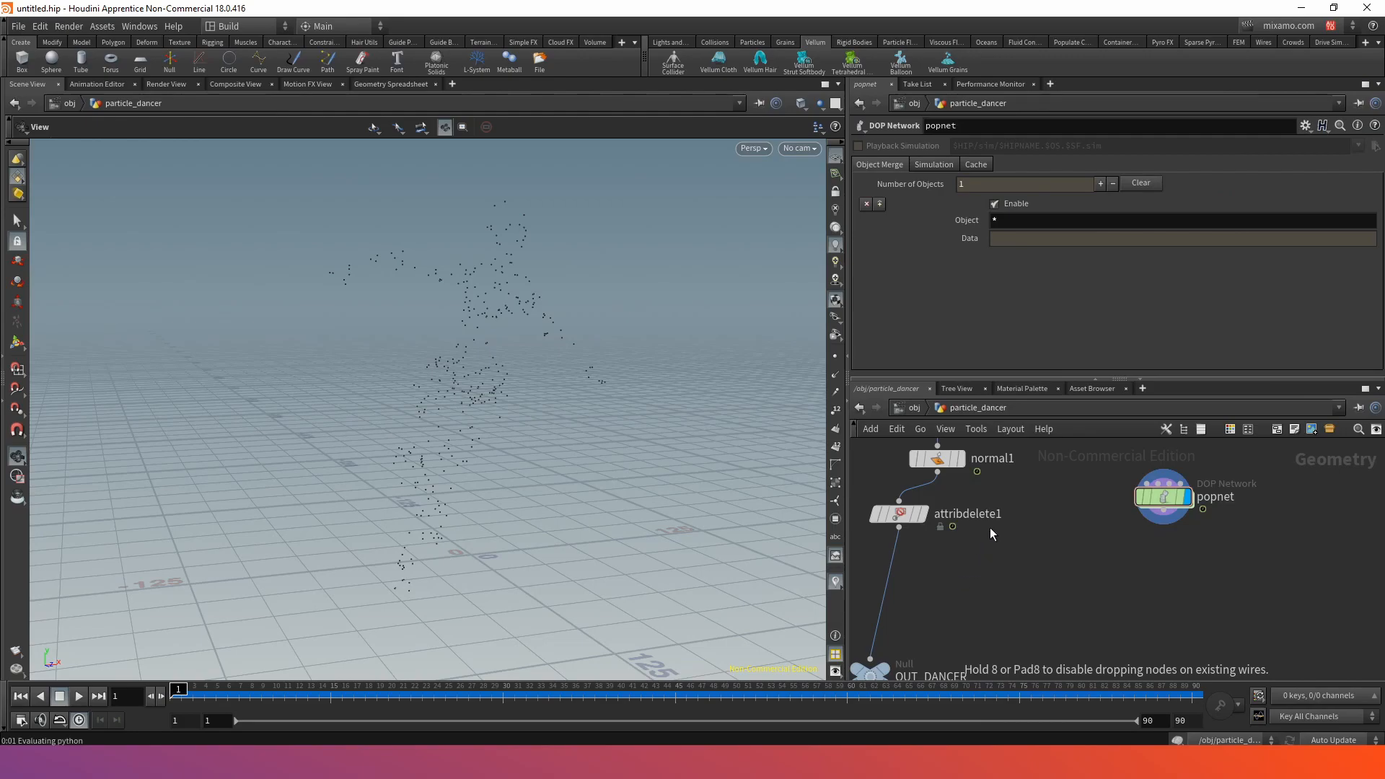
click(1006, 564)
drag(1007, 562, 954, 575)
- Inside pointvop1, add an Anti-Aliased Noise node between geometryvopglobal1 and geometryvopoutput1
double_click(953, 574)
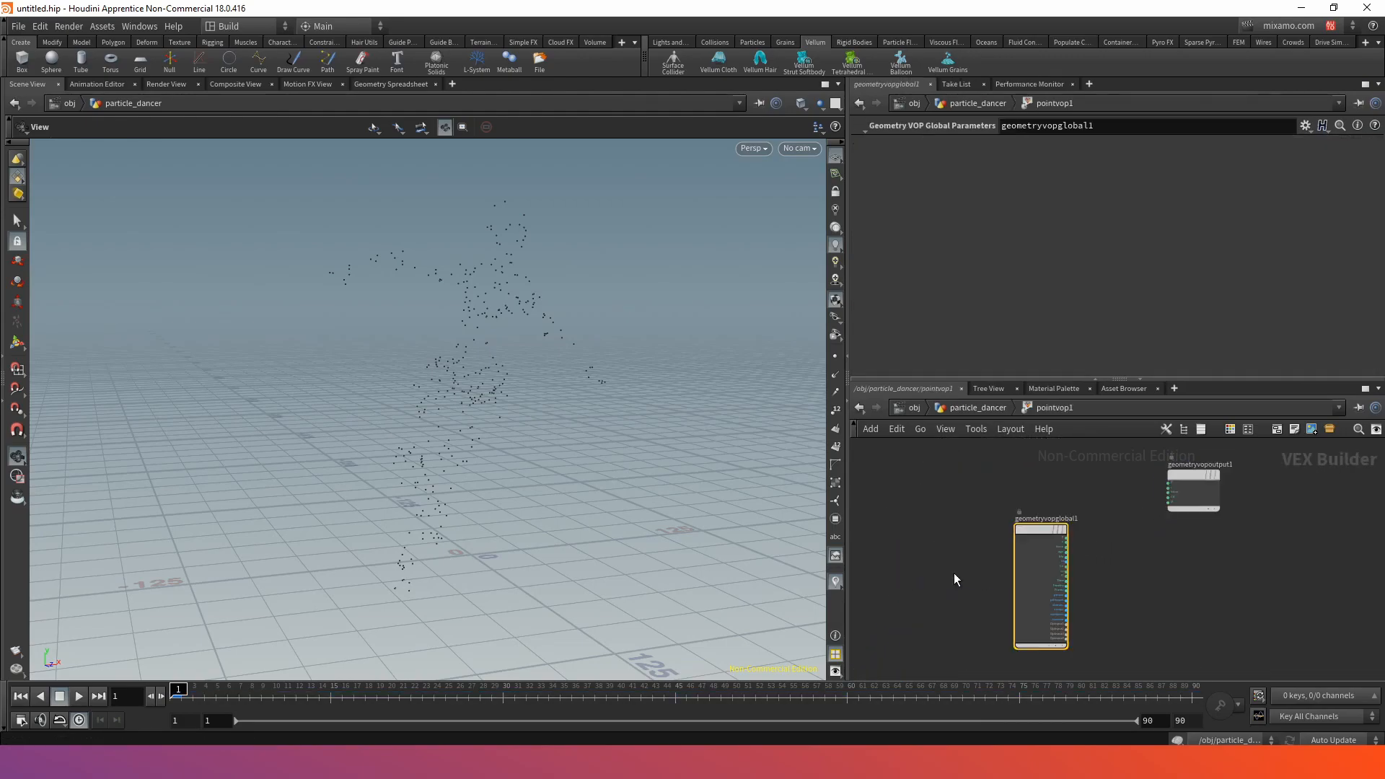
scroll(1068, 529, up, 2)
scroll(1089, 529, down, 3)
middle_drag(1111, 533, 1022, 522)
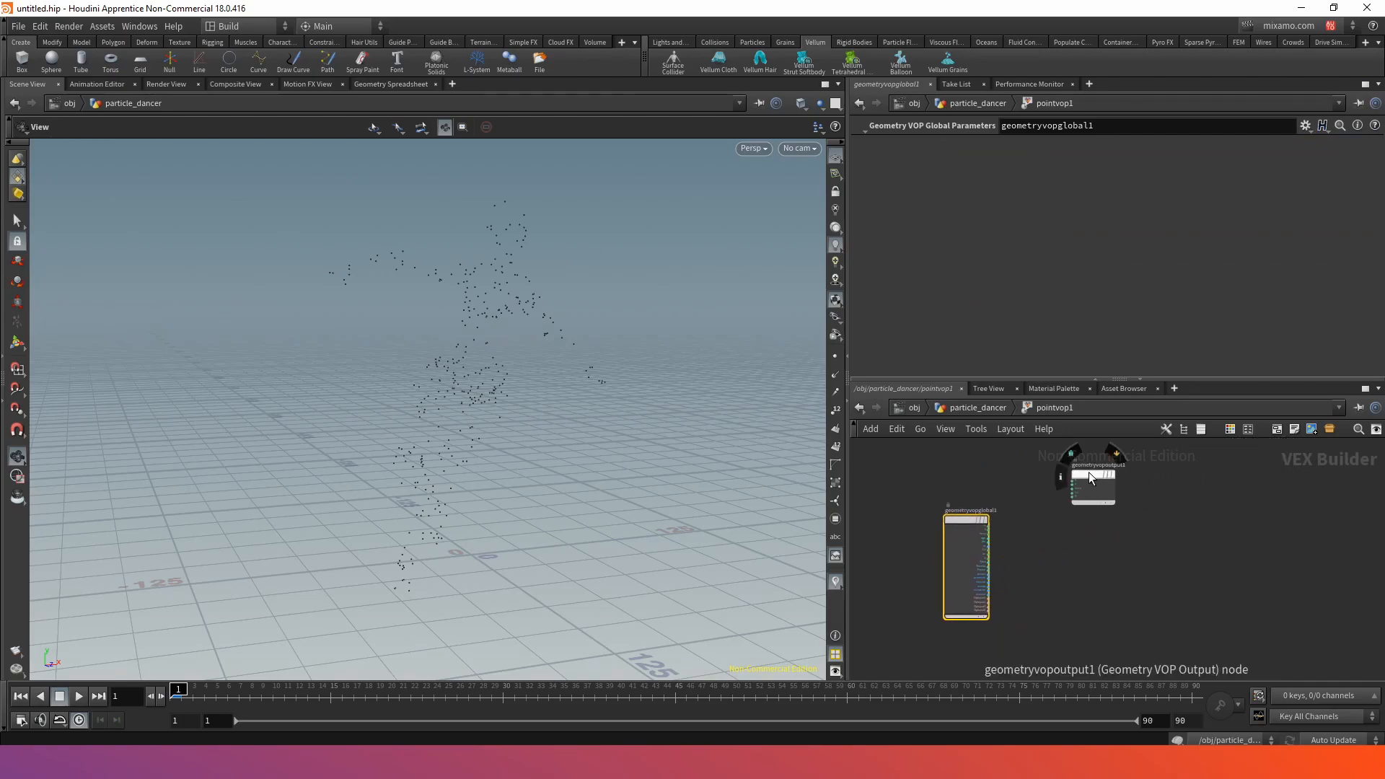
scroll(1022, 526, up, 3)
key(Tab)
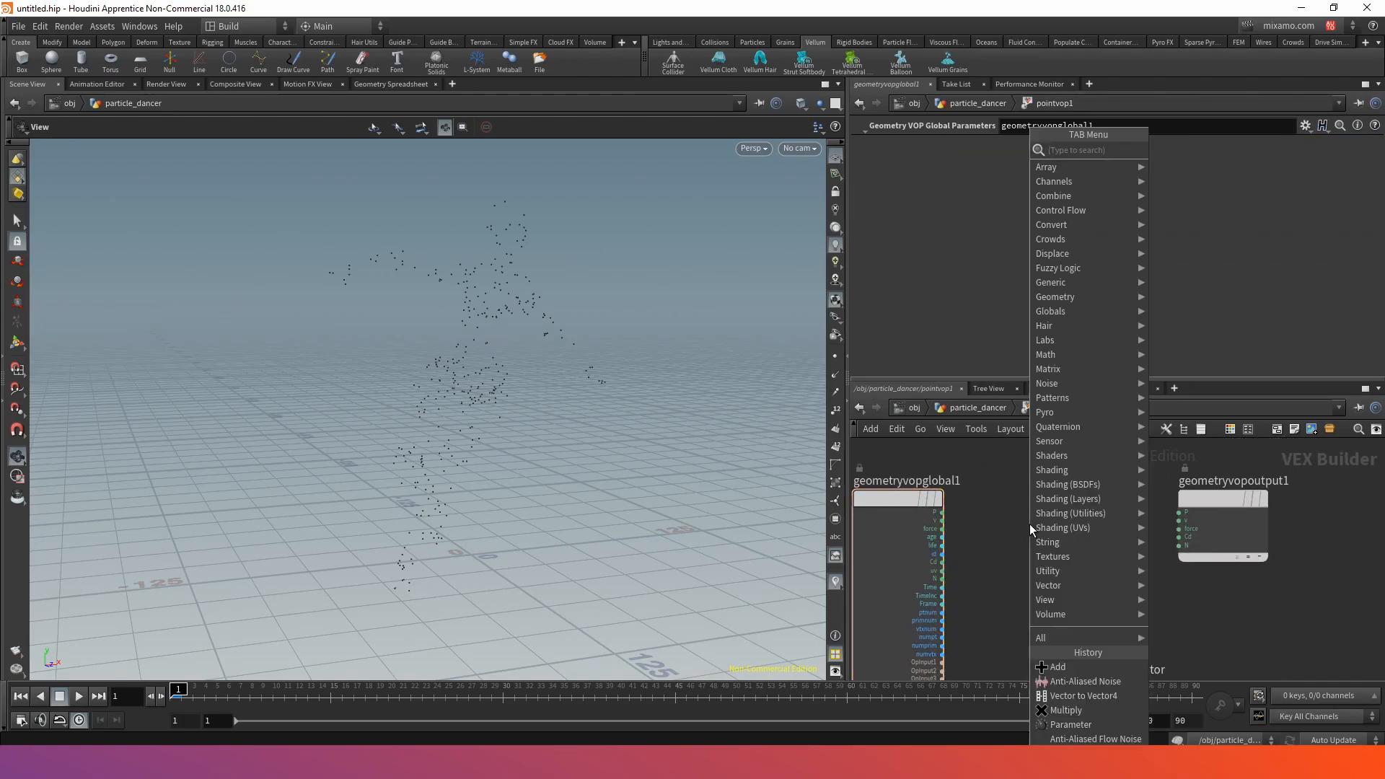
text(noise)
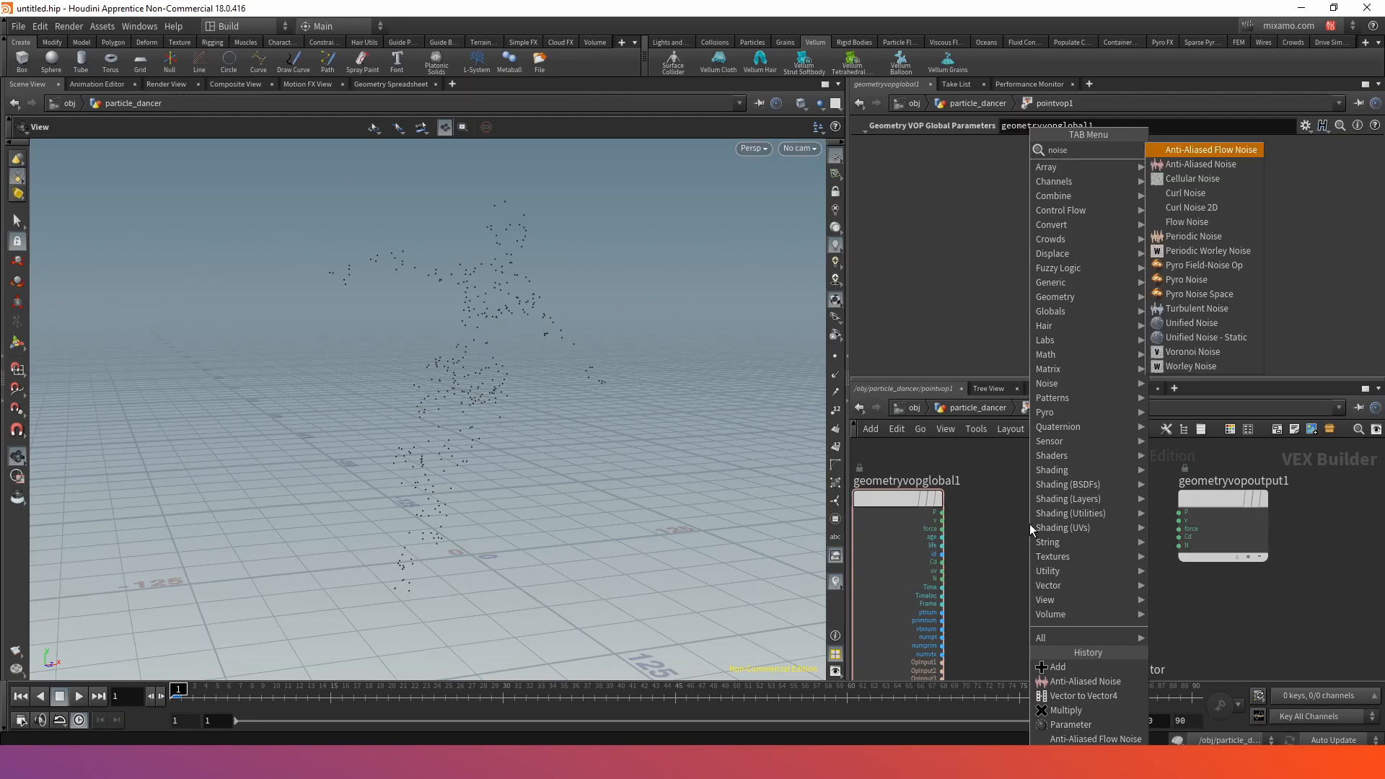
click(1216, 165)
click(1089, 513)
scroll(1082, 509, up, 1)
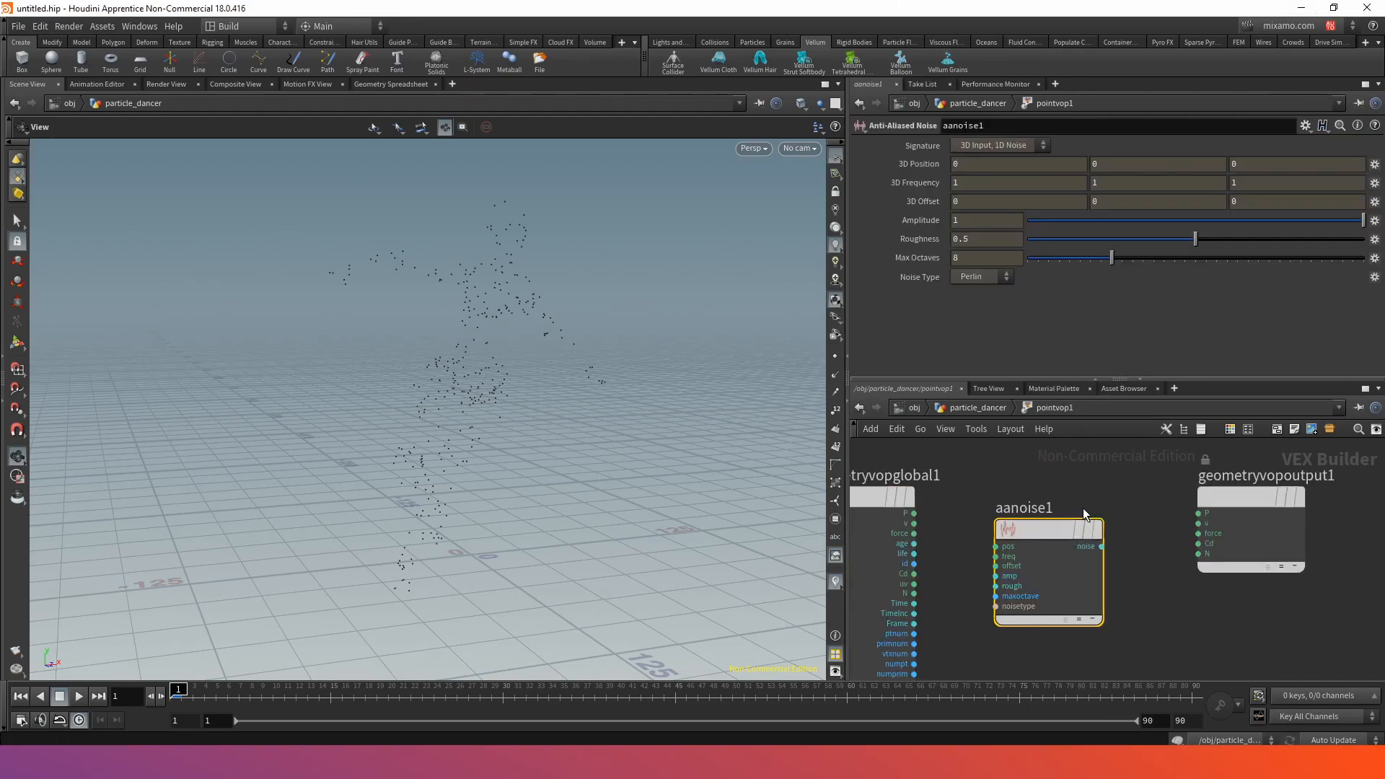
- Wire geometryvopglobal1's P into aanoise1's pos and its noise output into geometryvopoutput1's Cd
drag(935, 524, 995, 546)
middle_drag(1089, 497, 1004, 485)
drag(1017, 534, 1114, 531)
drag(963, 517, 993, 497)
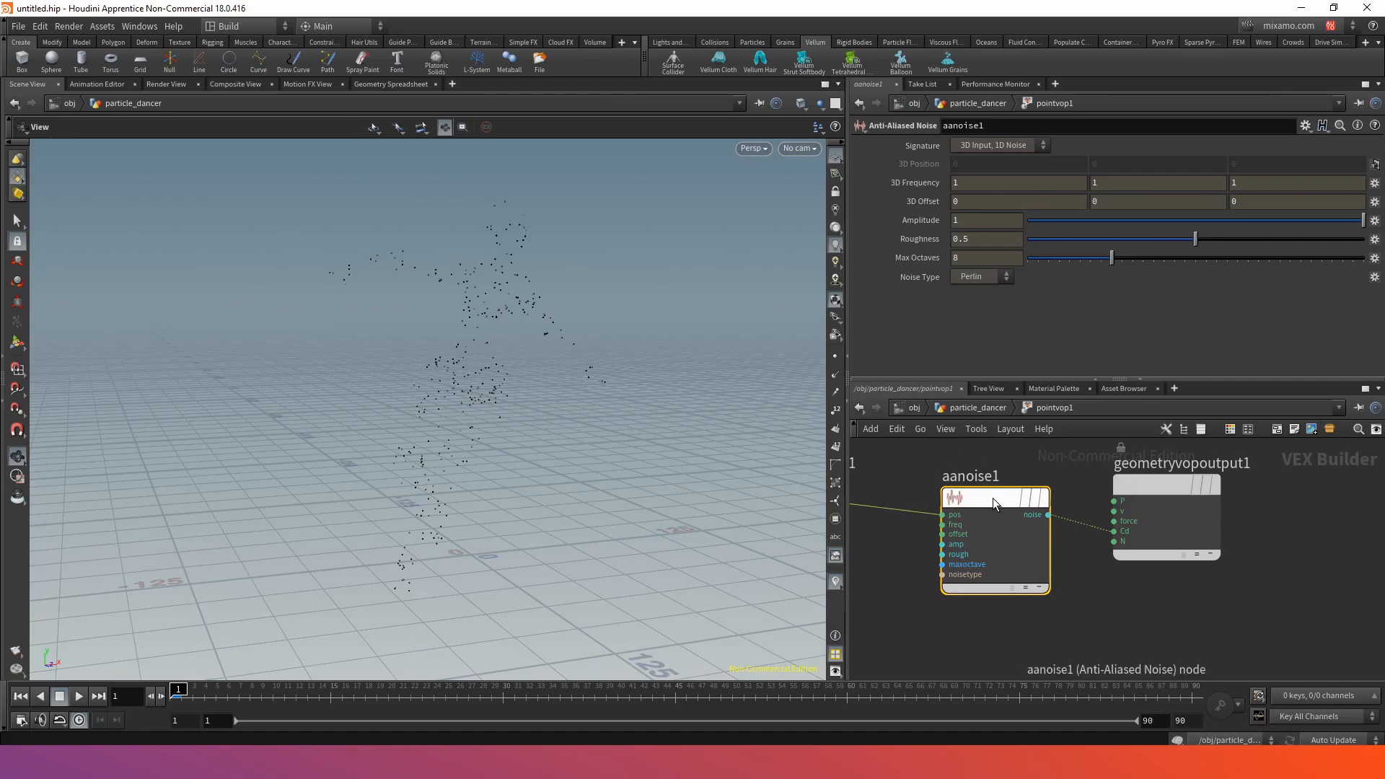
- Display OUT_DANCER at the particle_dancer level and go back inside pointvop1
click(970, 407)
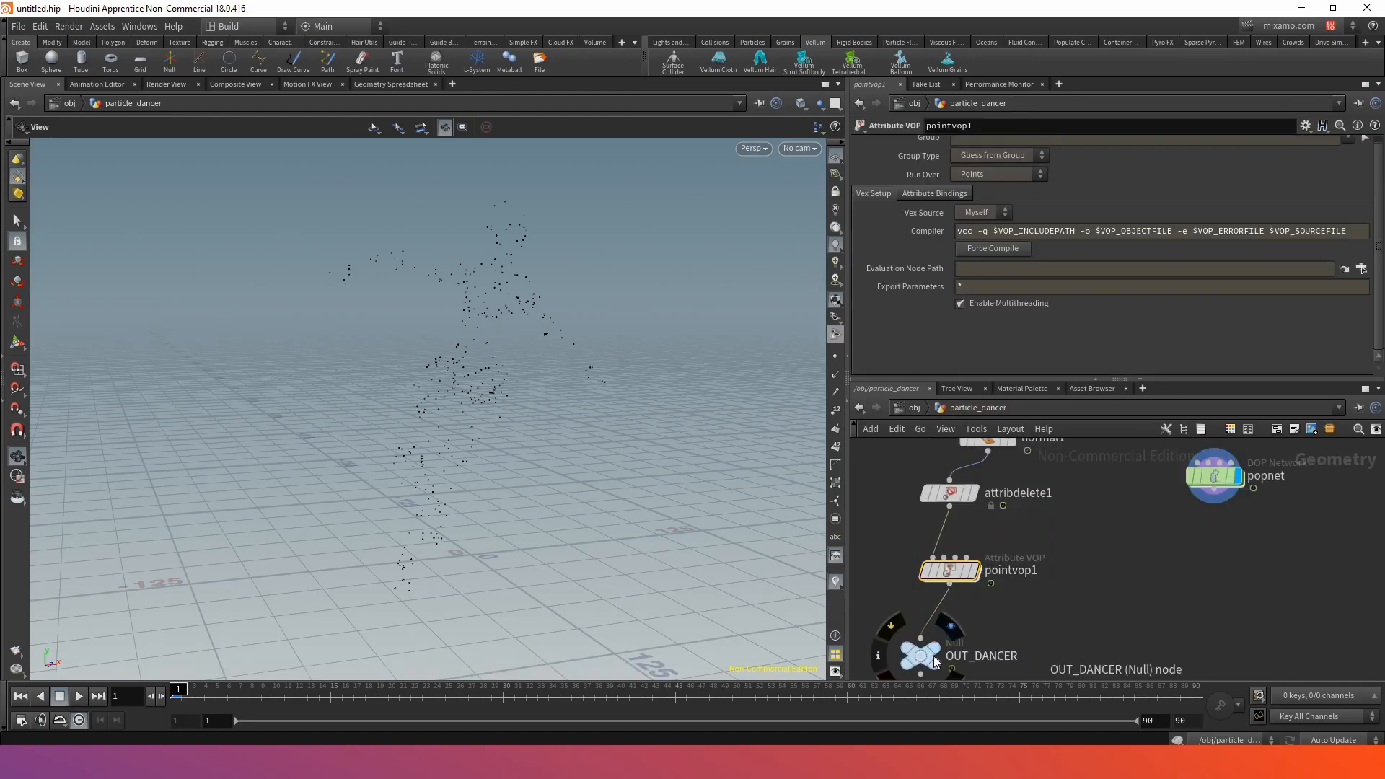
double_click(950, 570)
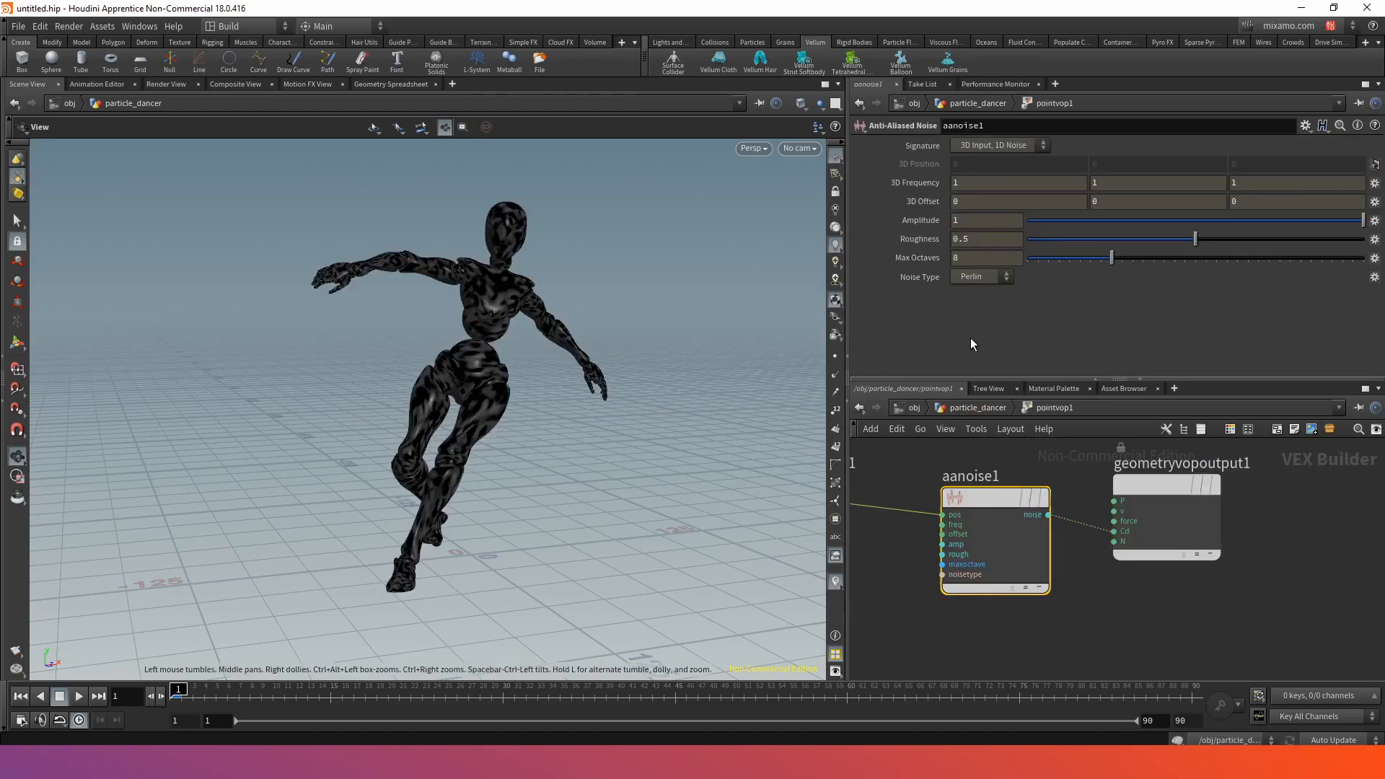
- Play the animation and examine the noise pattern on the dancer's surface from close up, finishing on frame 1
scroll(565, 331, up, 10)
scroll(542, 334, down, 5)
drag(541, 335, 578, 360)
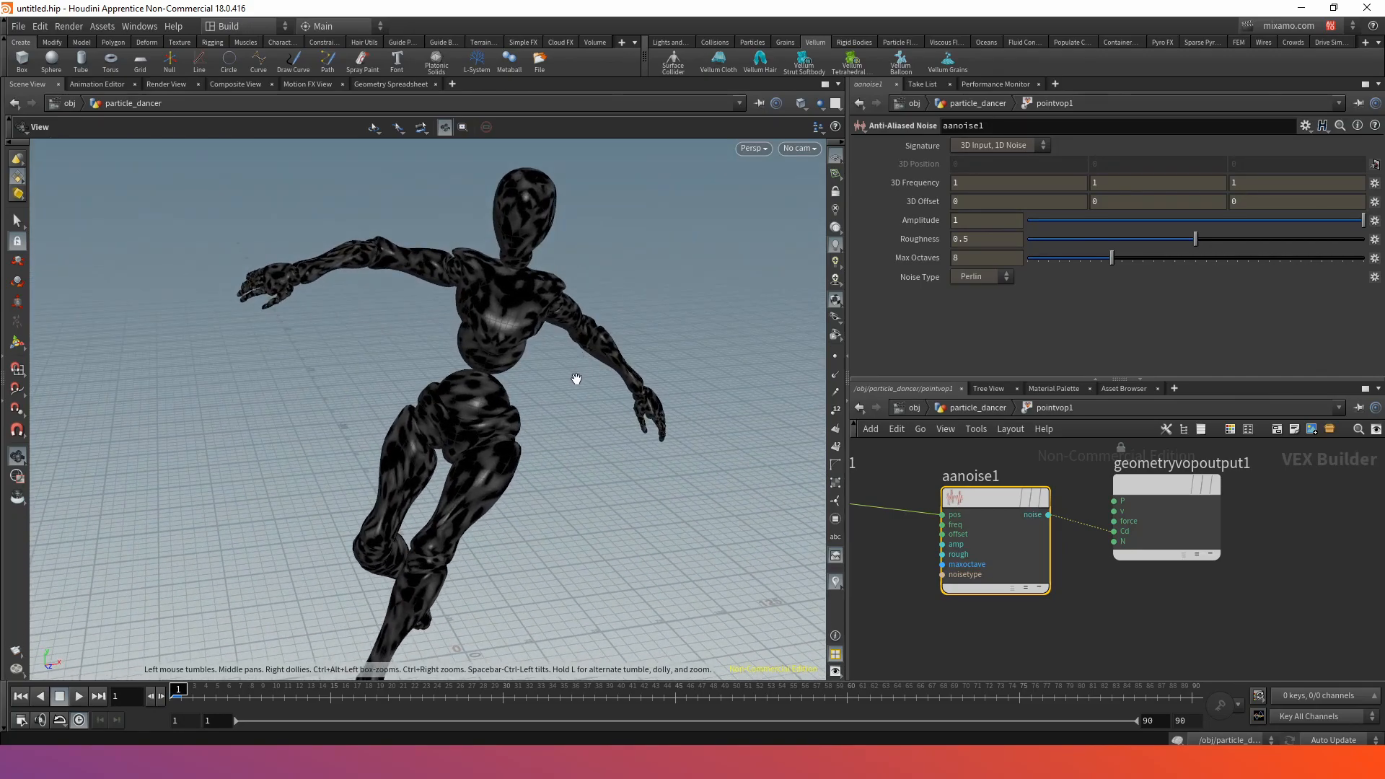
scroll(517, 379, up, 5)
drag(495, 380, 418, 425)
scroll(418, 425, down, 3)
scroll(418, 426, down, 3)
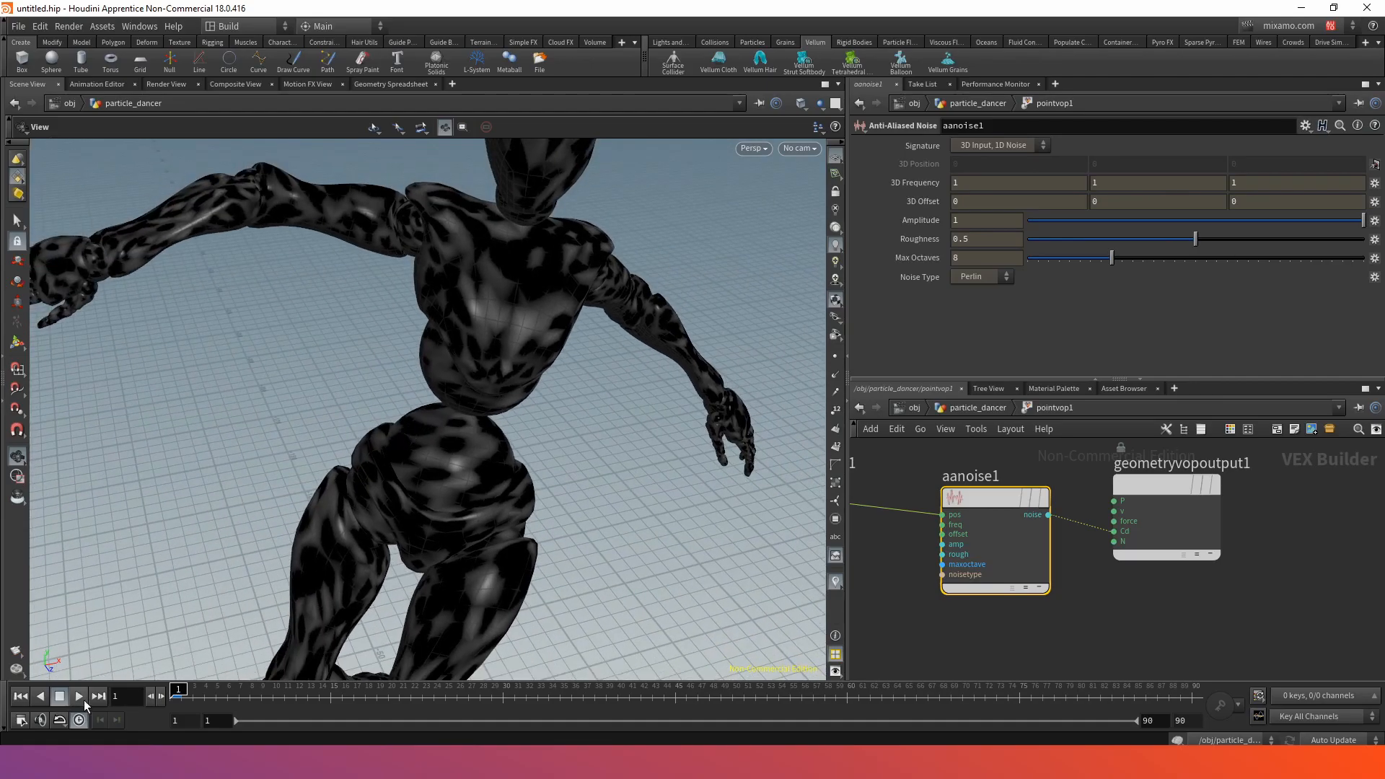
click(78, 696)
drag(368, 480, 377, 541)
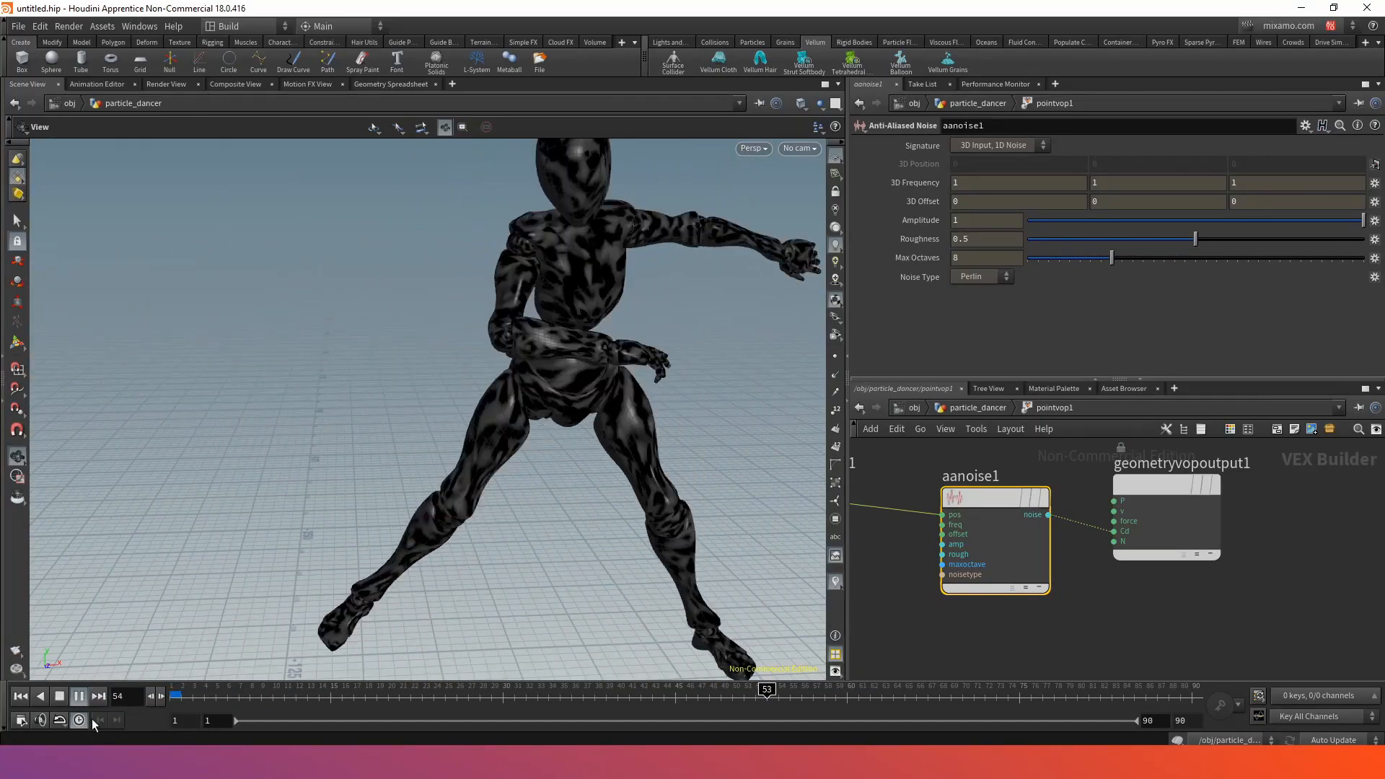
click(58, 698)
click(22, 698)
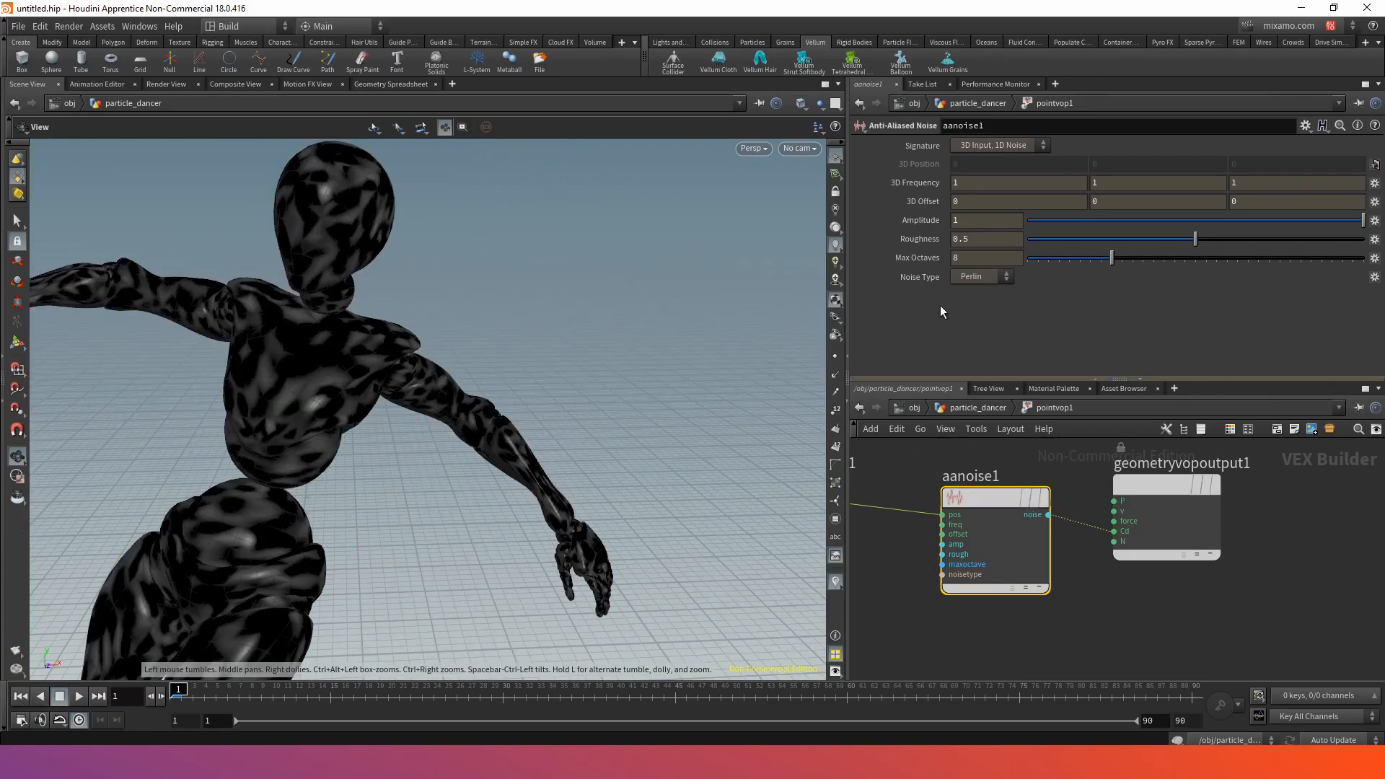
- Set aanoise1's 3D Frequency to 0.07 on all three axes and check the noise pattern in playback, finishing on frame 1
middle_drag(908, 188, 912, 185)
mouse_move(889, 187)
middle_down()
mouse_move(847, 196)
mouse_move(926, 183)
mouse_move(890, 208)
middle_up()
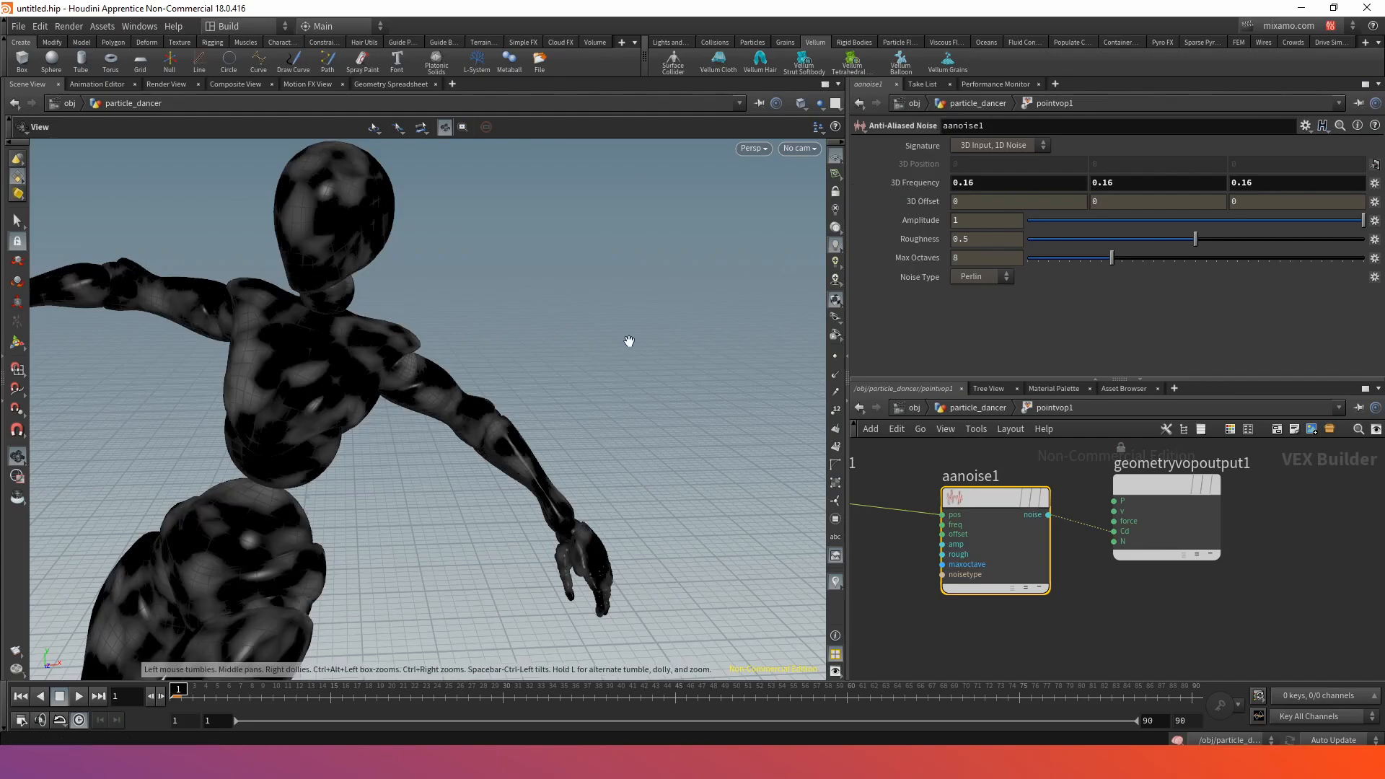
scroll(628, 341, down, 5)
drag(620, 342, 501, 356)
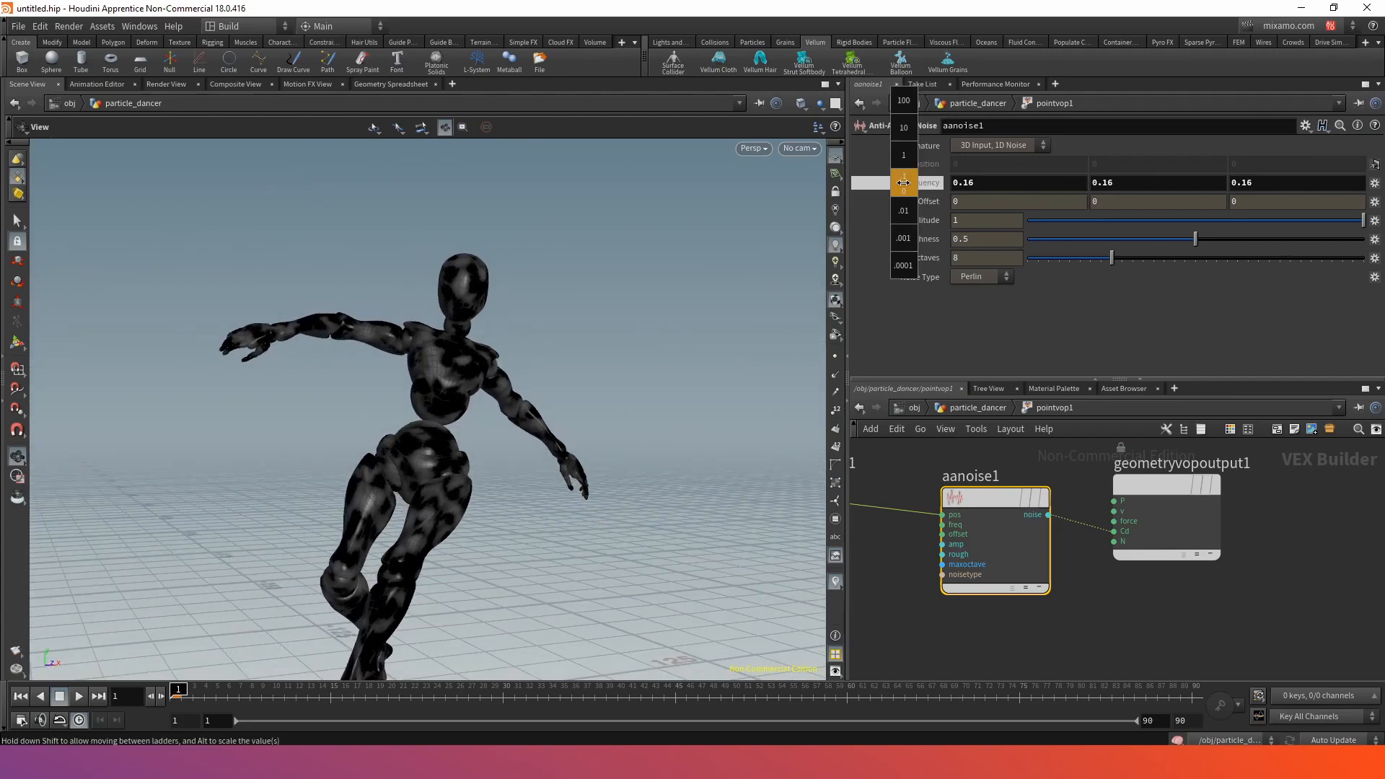
middle_drag(903, 207, 833, 211)
drag(509, 455, 425, 508)
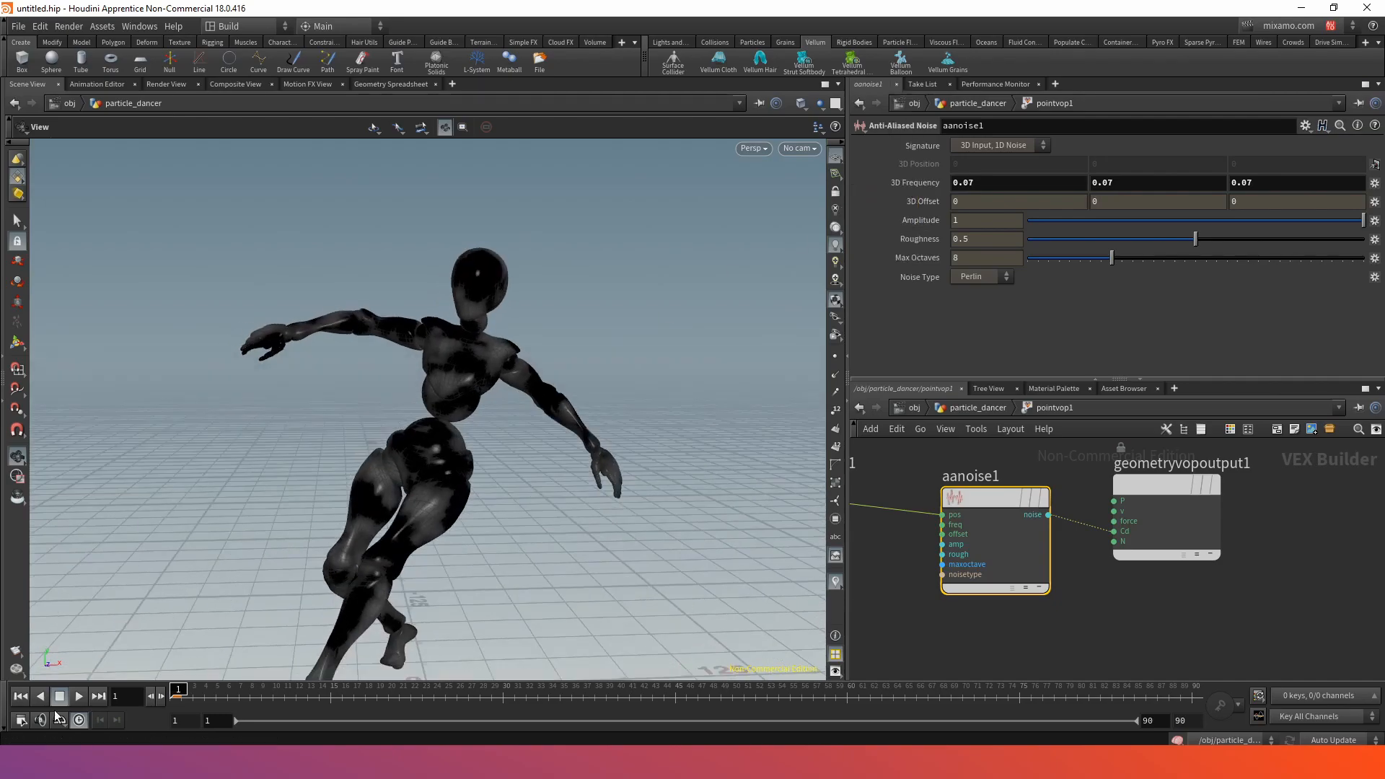
click(79, 697)
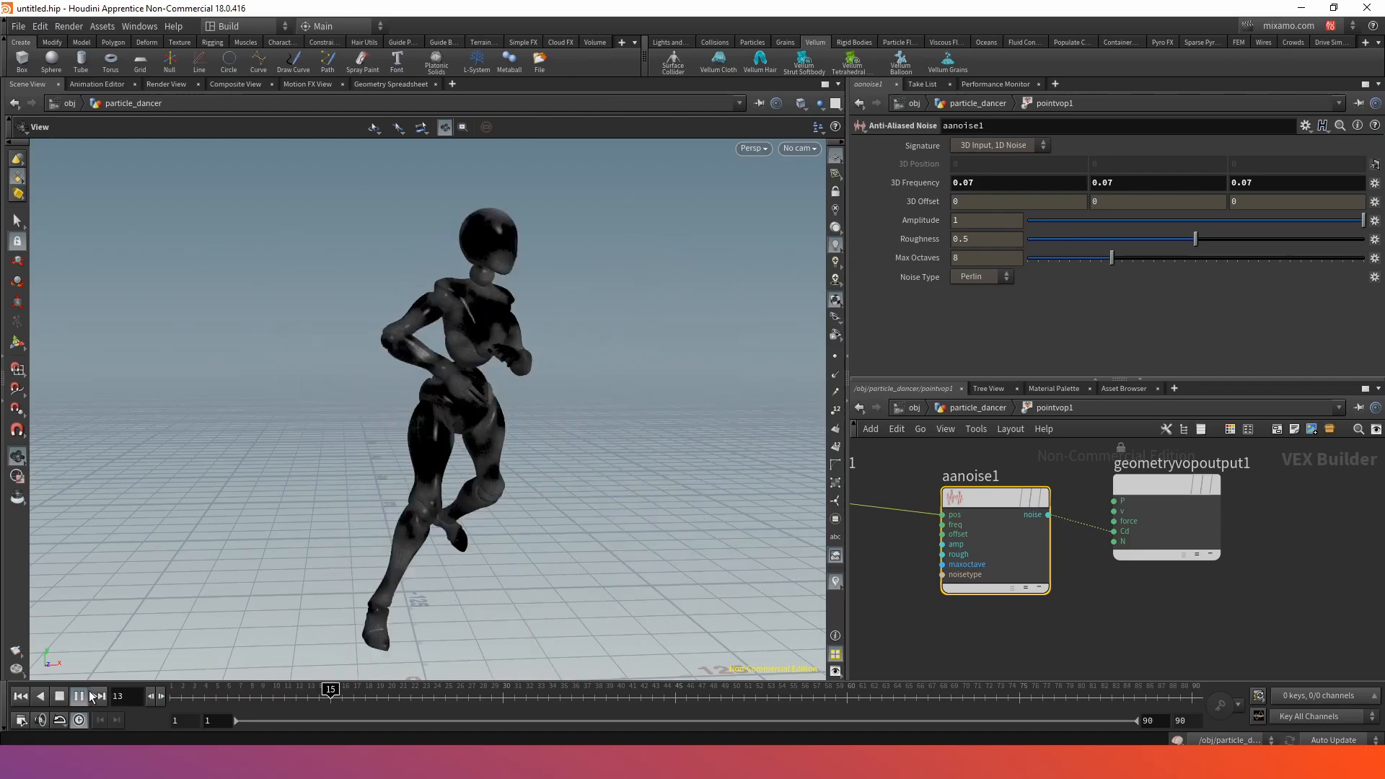
click(20, 697)
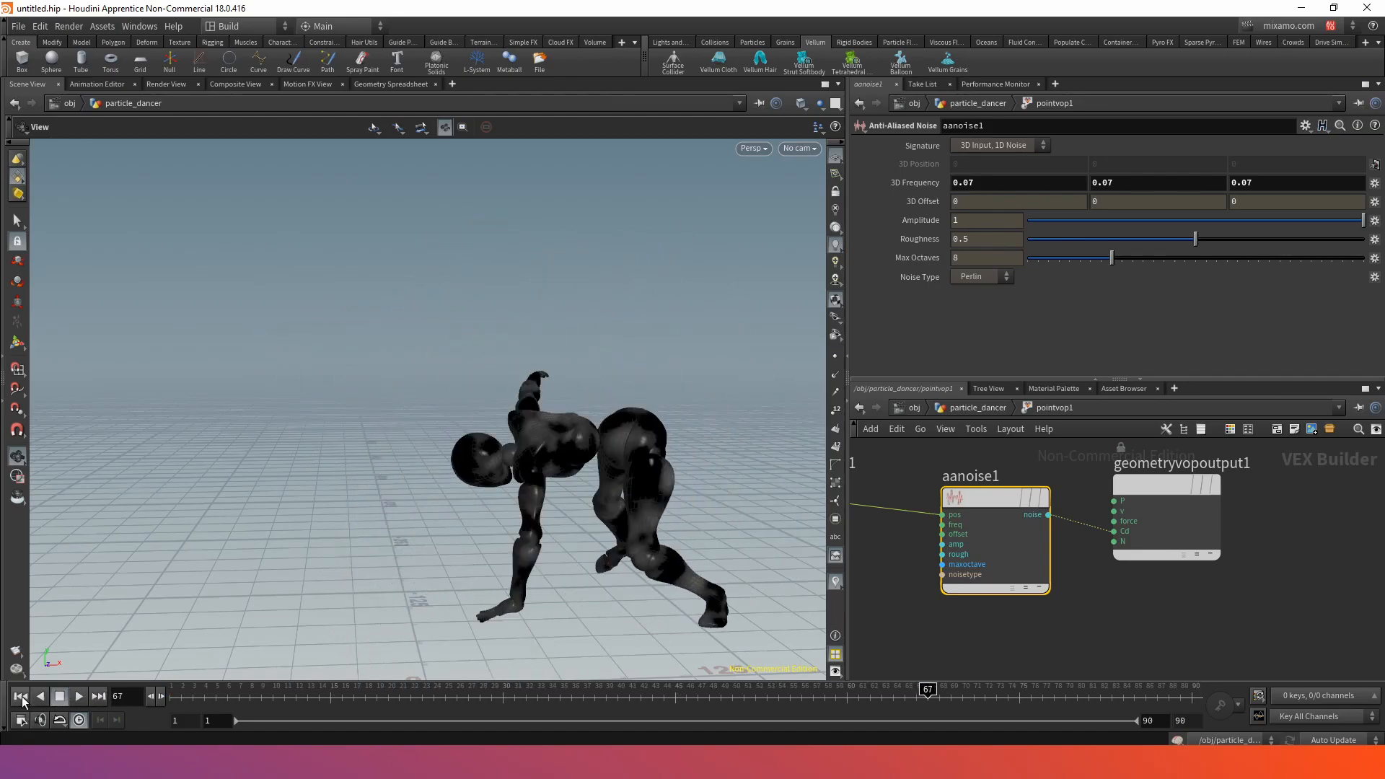
- Display popnet at the particle_dancer level, go inside it and play the particle simulation, finishing on frame 1
key(u)
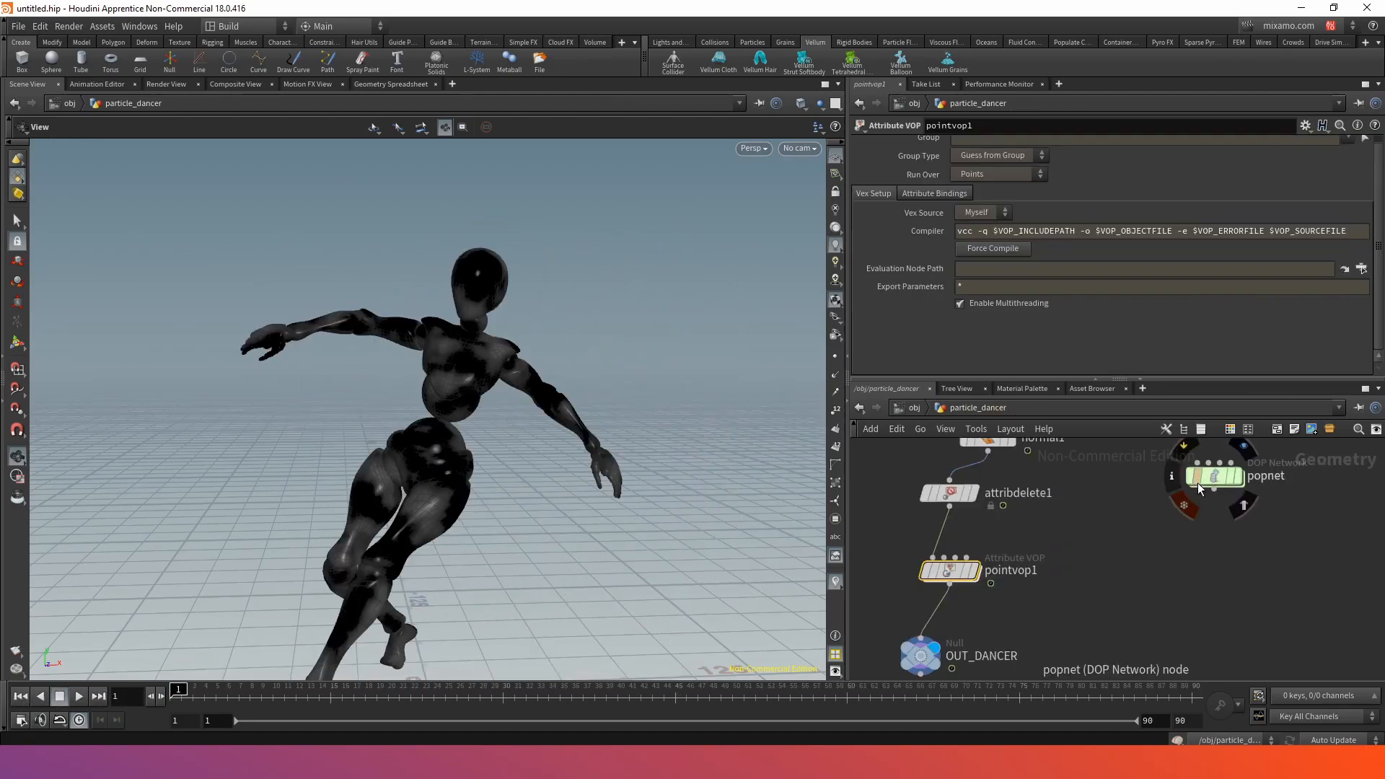
click(1238, 478)
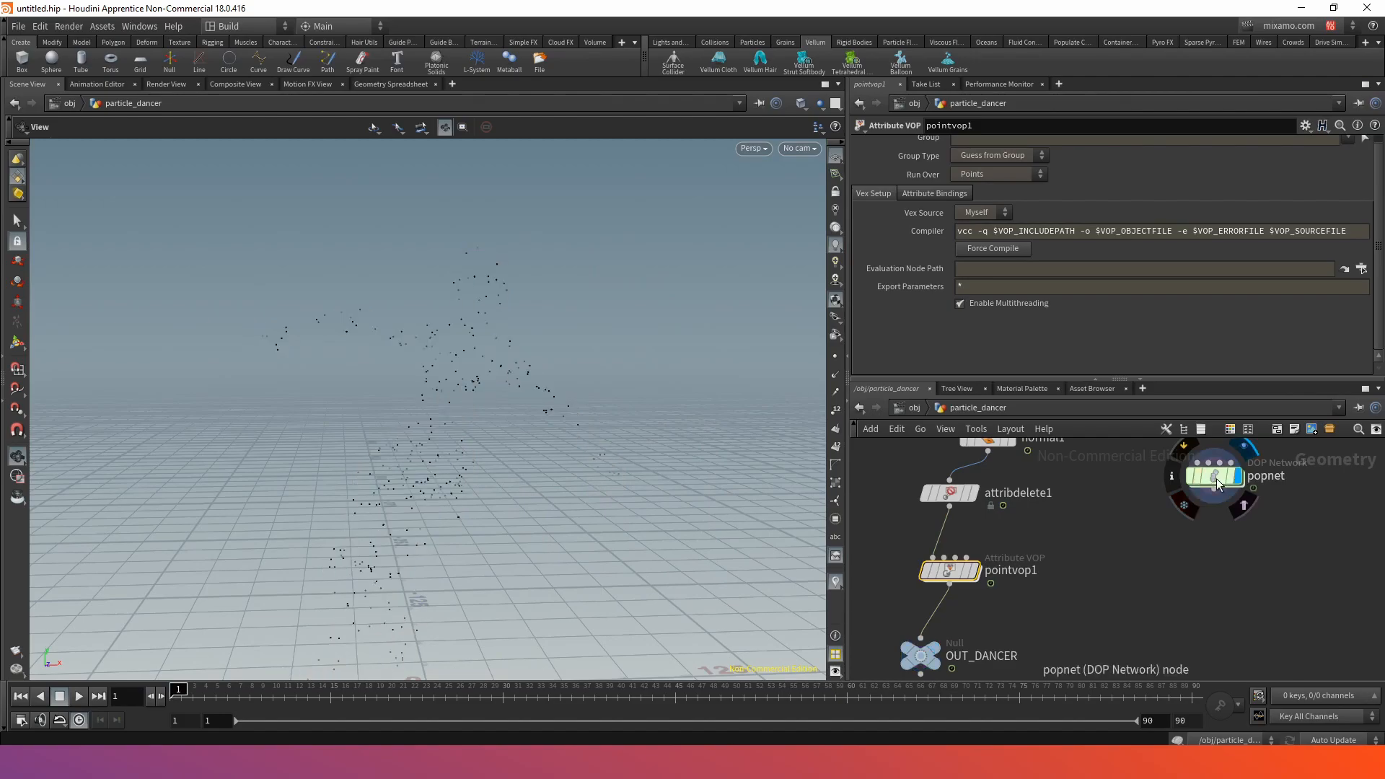
double_click(1218, 481)
click(78, 697)
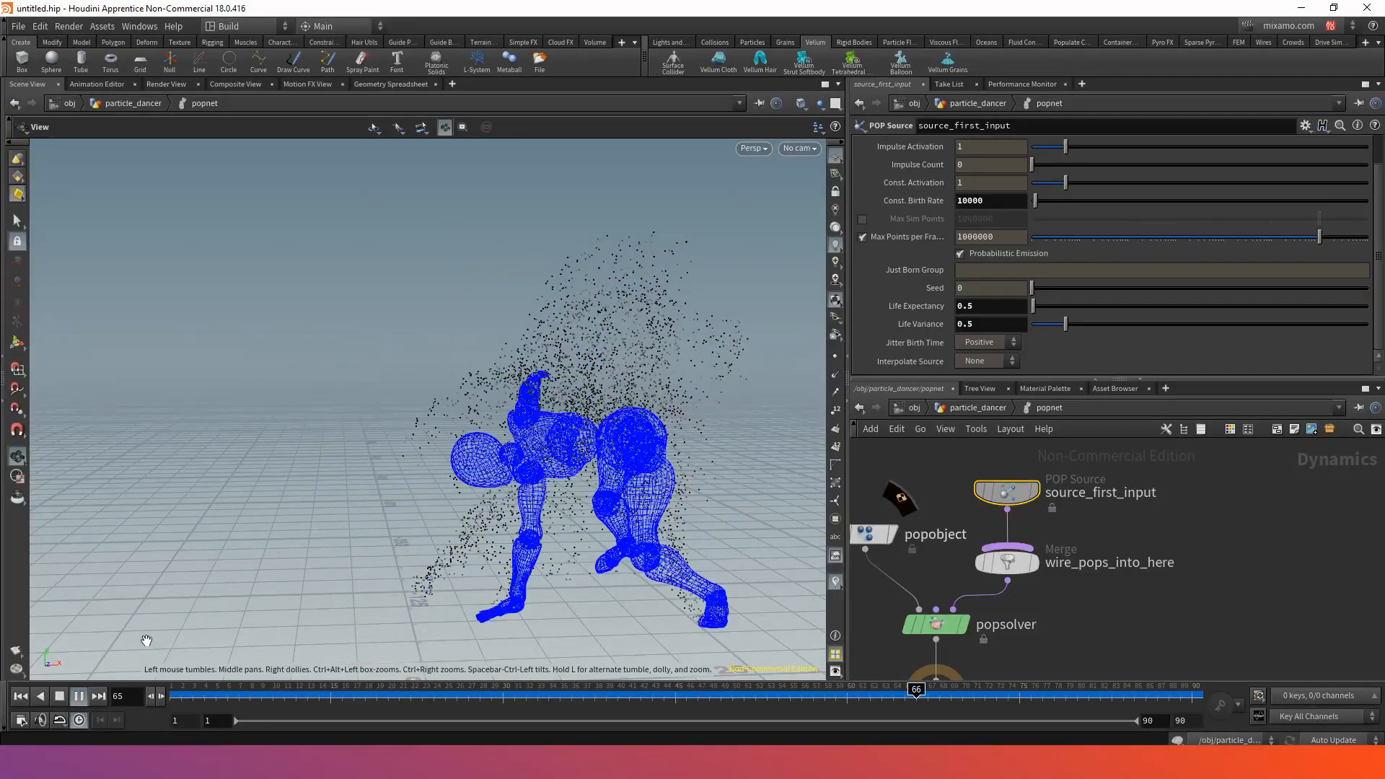
click(59, 696)
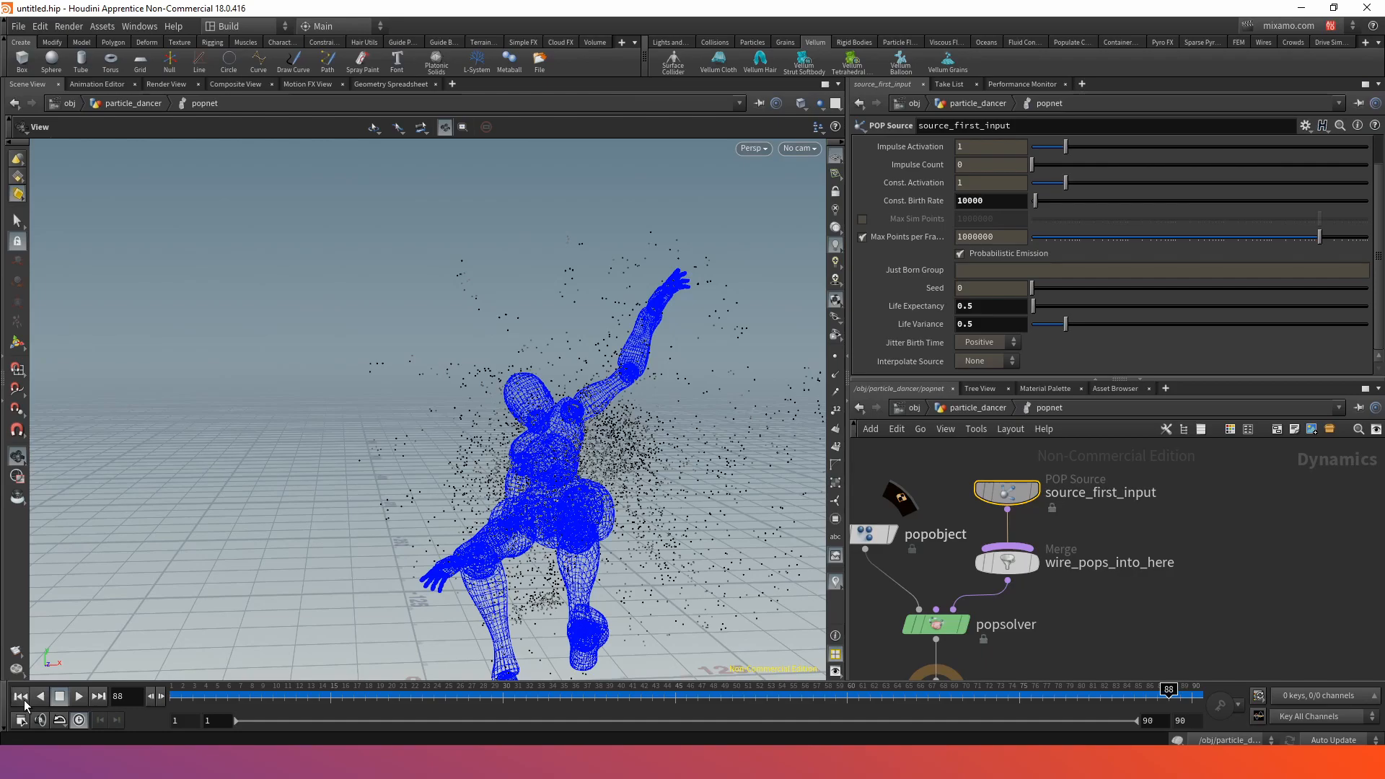
click(21, 697)
scroll(1080, 211, up, 2)
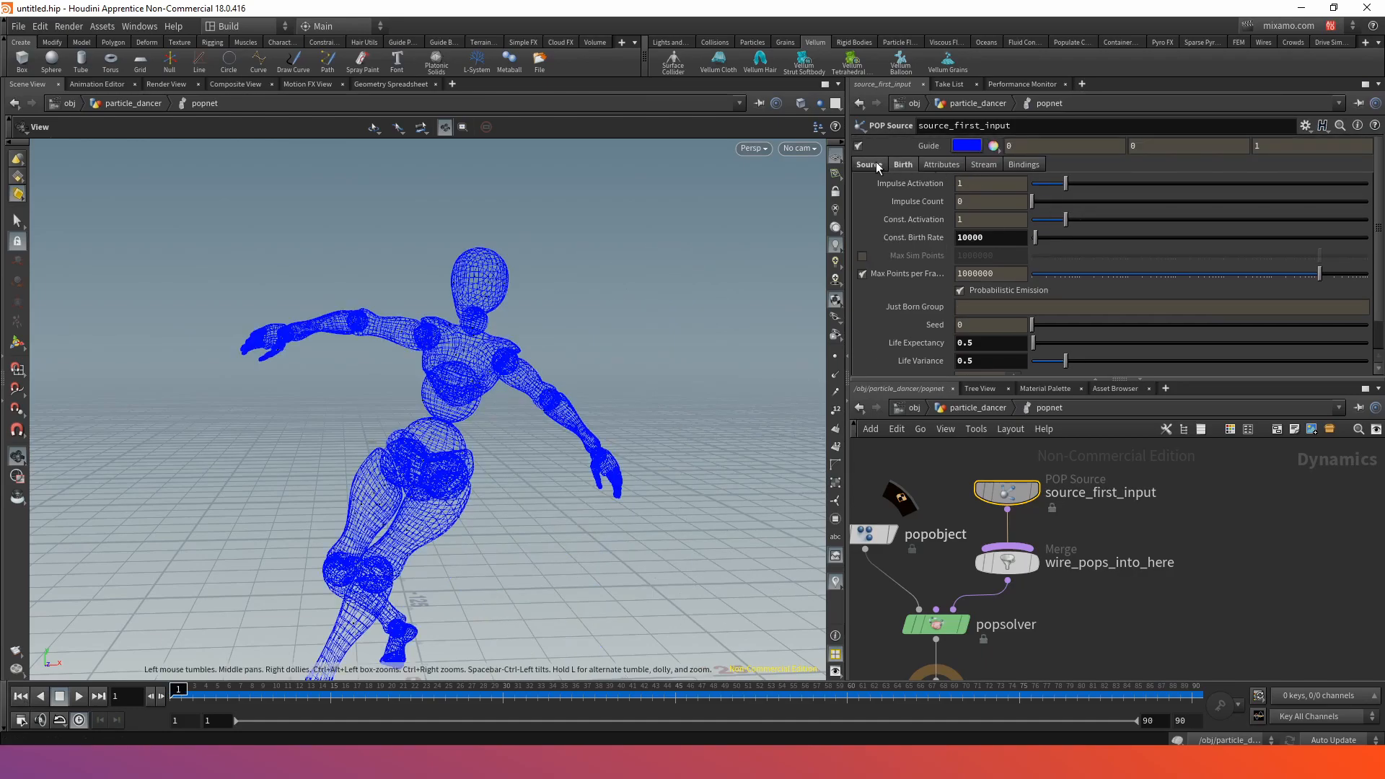
- Review the noise-to-Cd connection inside pointvop1 and return to the particle_dancer level
click(963, 407)
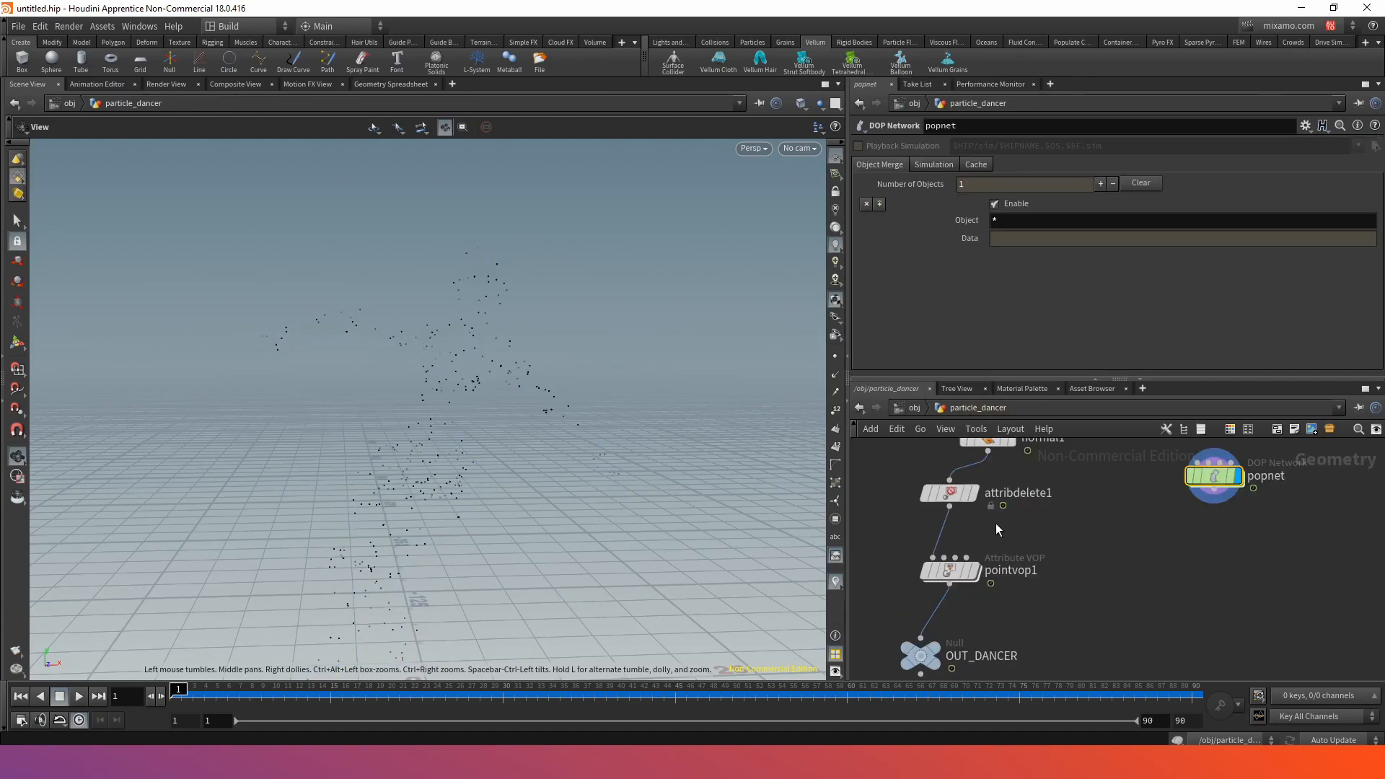
double_click(951, 572)
scroll(1082, 548, up, 5)
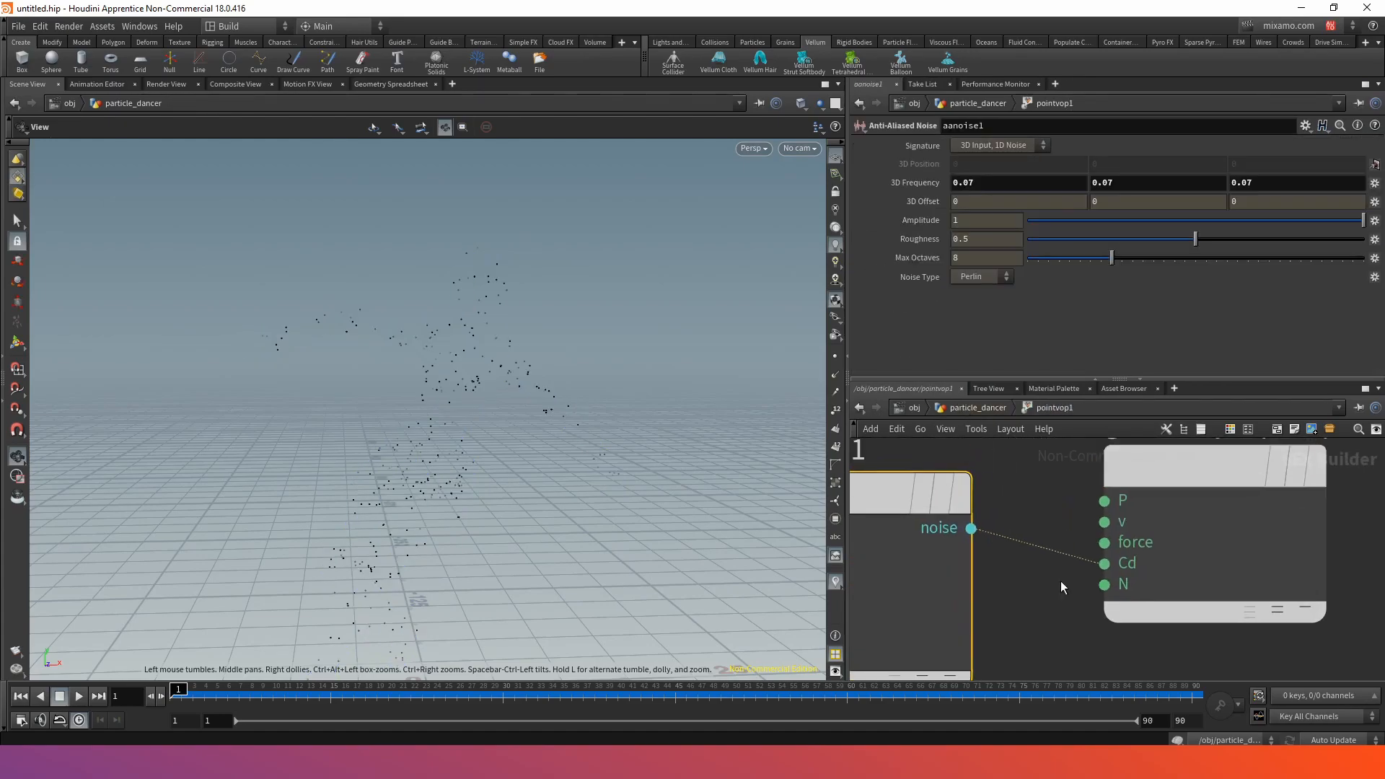
scroll(1067, 551, down, 5)
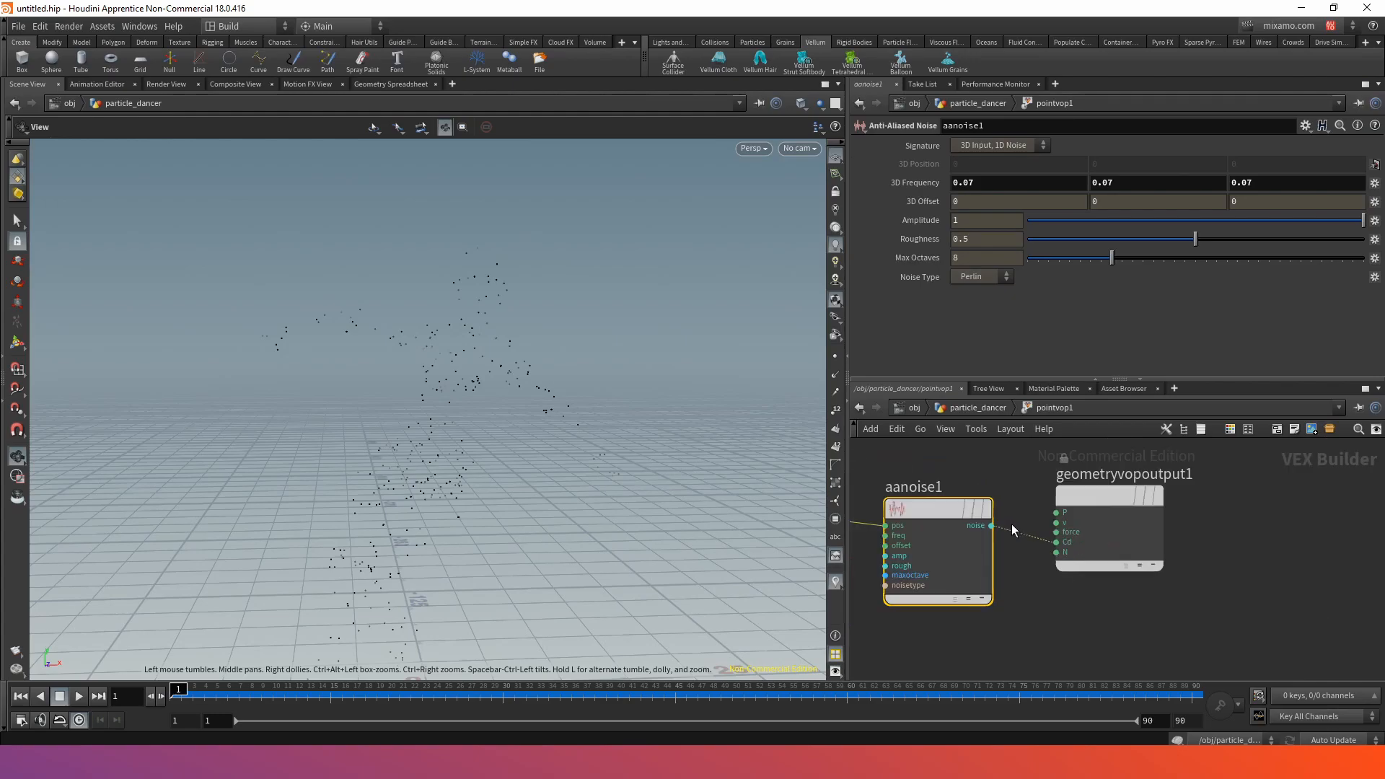
middle_drag(927, 480, 974, 495)
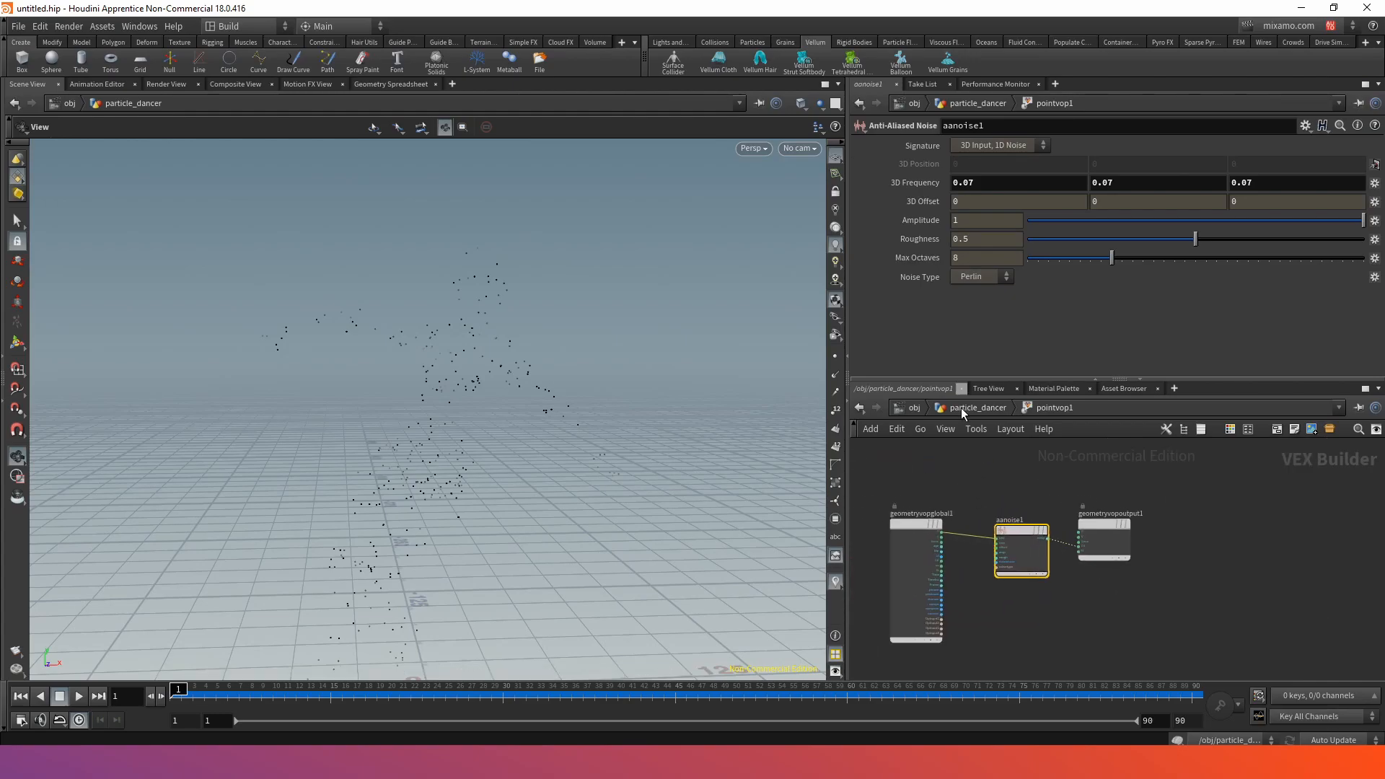
click(961, 408)
- Set source_first_input's Emission Attribute to Cd inside popnet and play the simulation at the particle_dancer level
double_click(1221, 473)
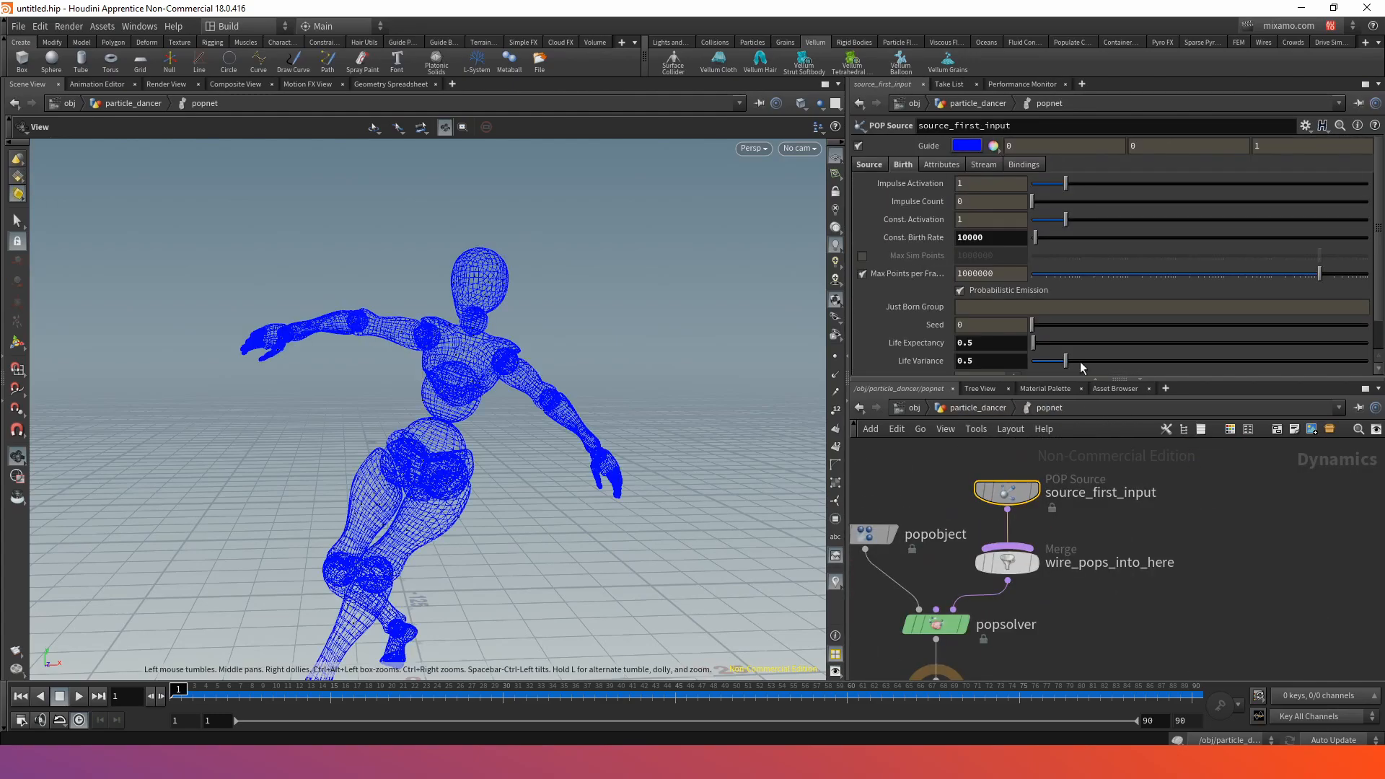
click(879, 164)
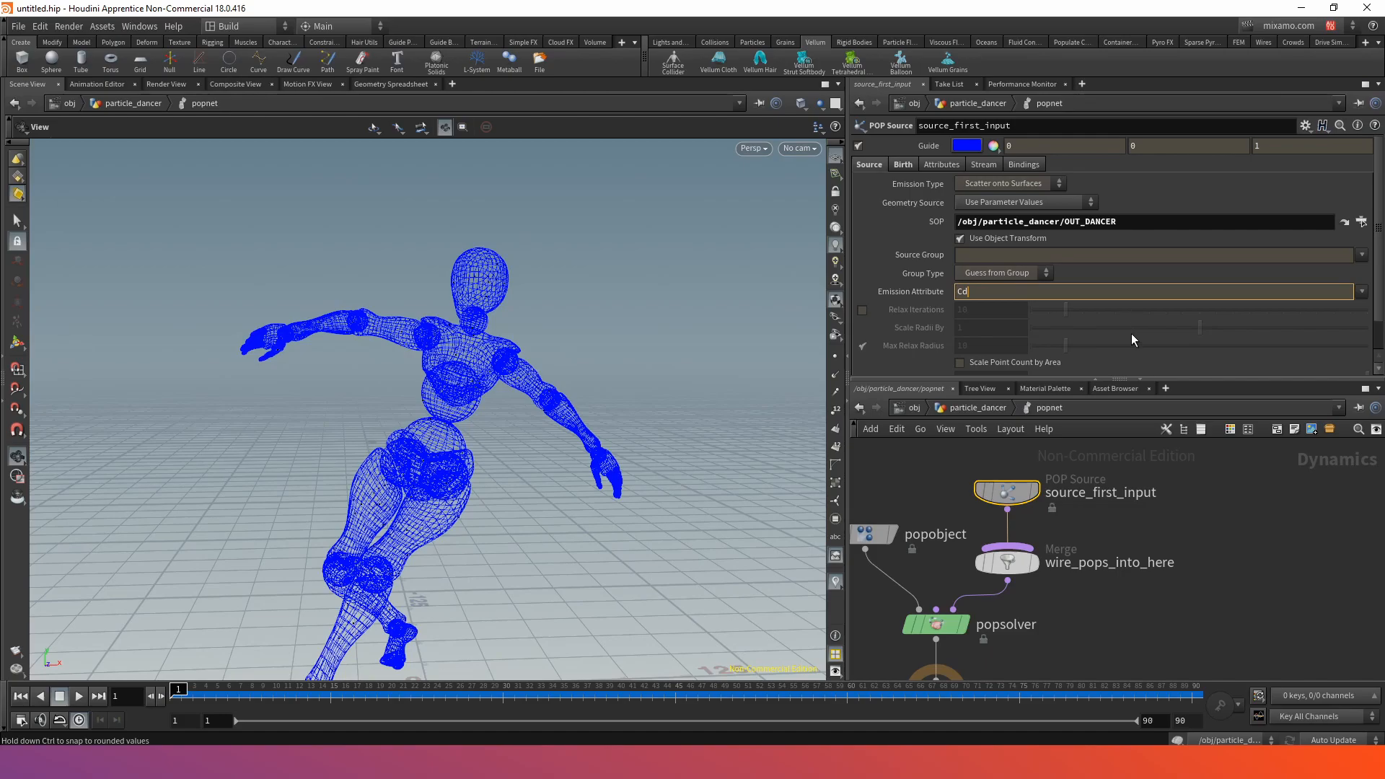
key(Return)
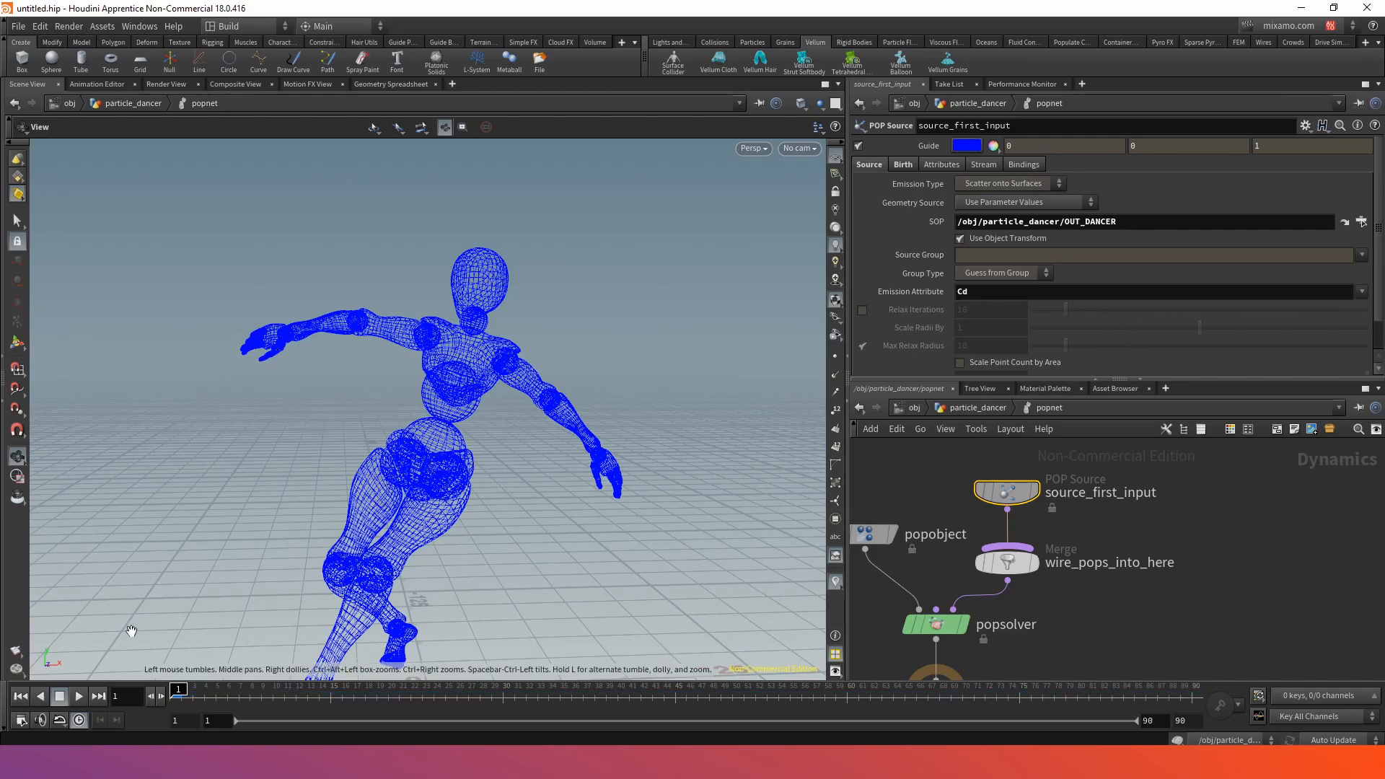
click(966, 407)
click(78, 697)
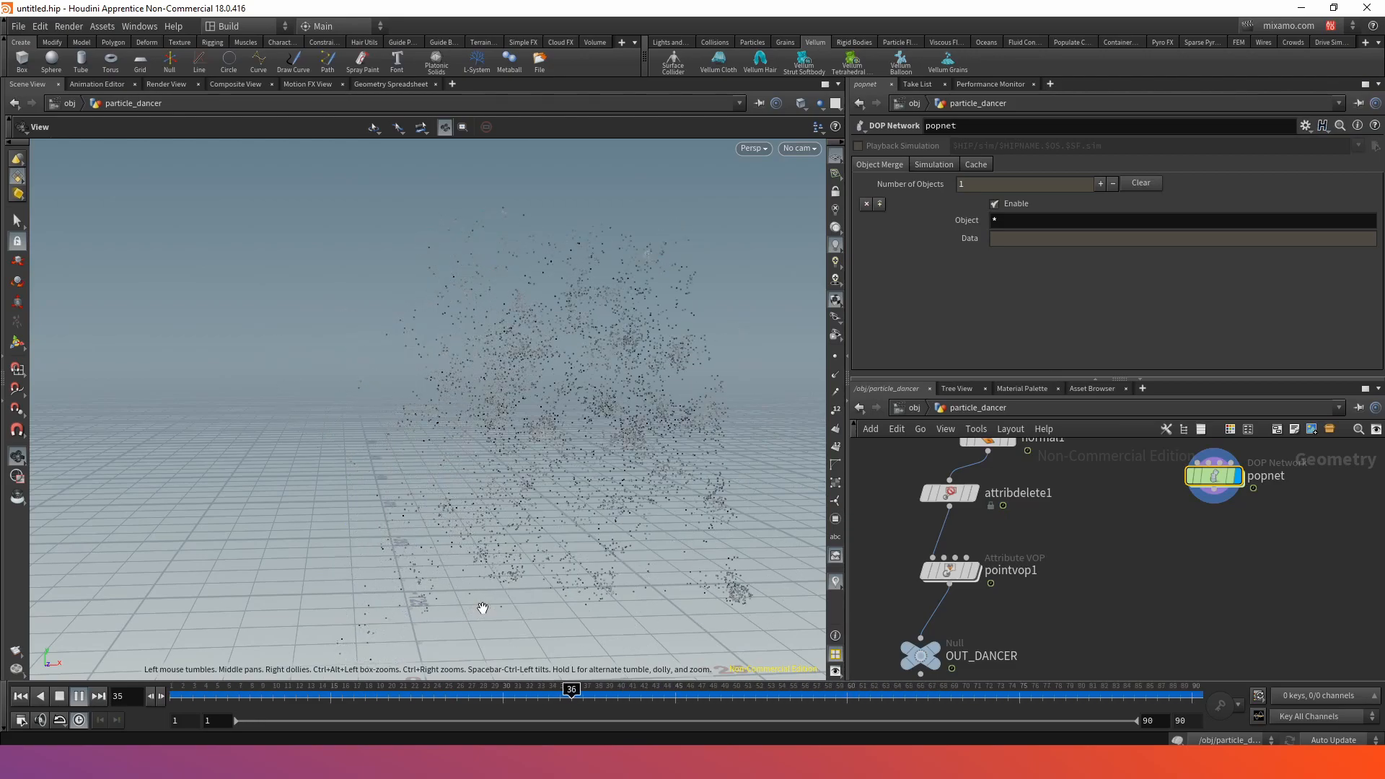
click(77, 698)
click(21, 697)
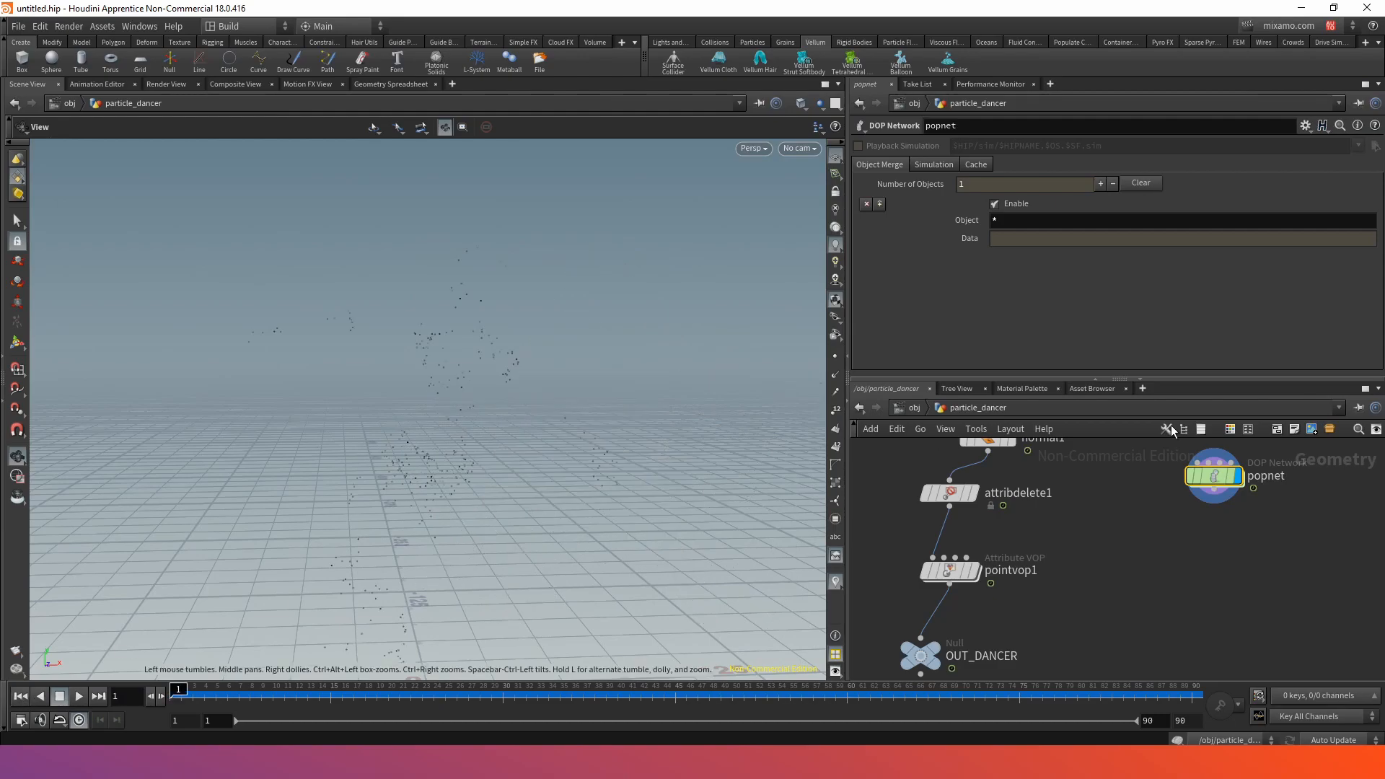
- Set the constant birth rate of popnet's source_first_input to 100000
double_click(1212, 476)
click(913, 165)
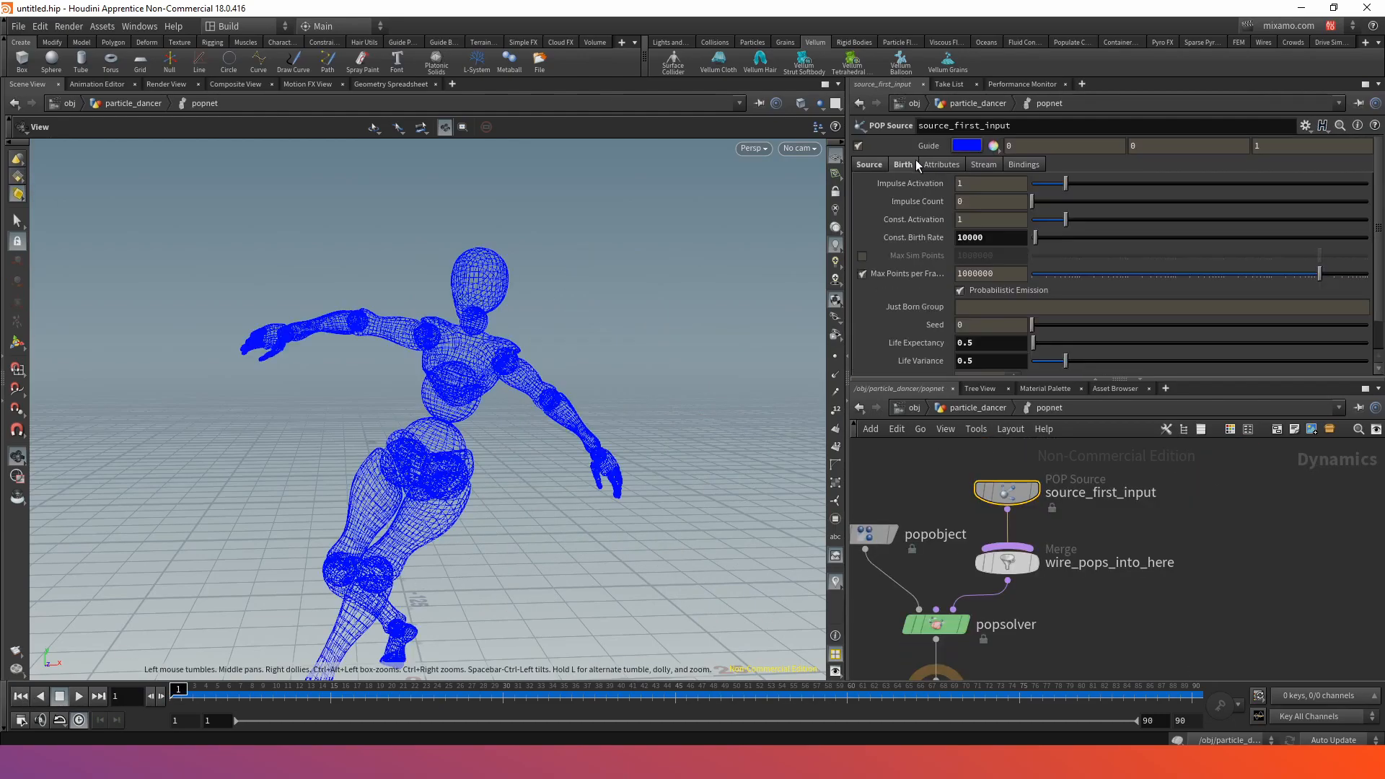
click(1004, 240)
text(0)
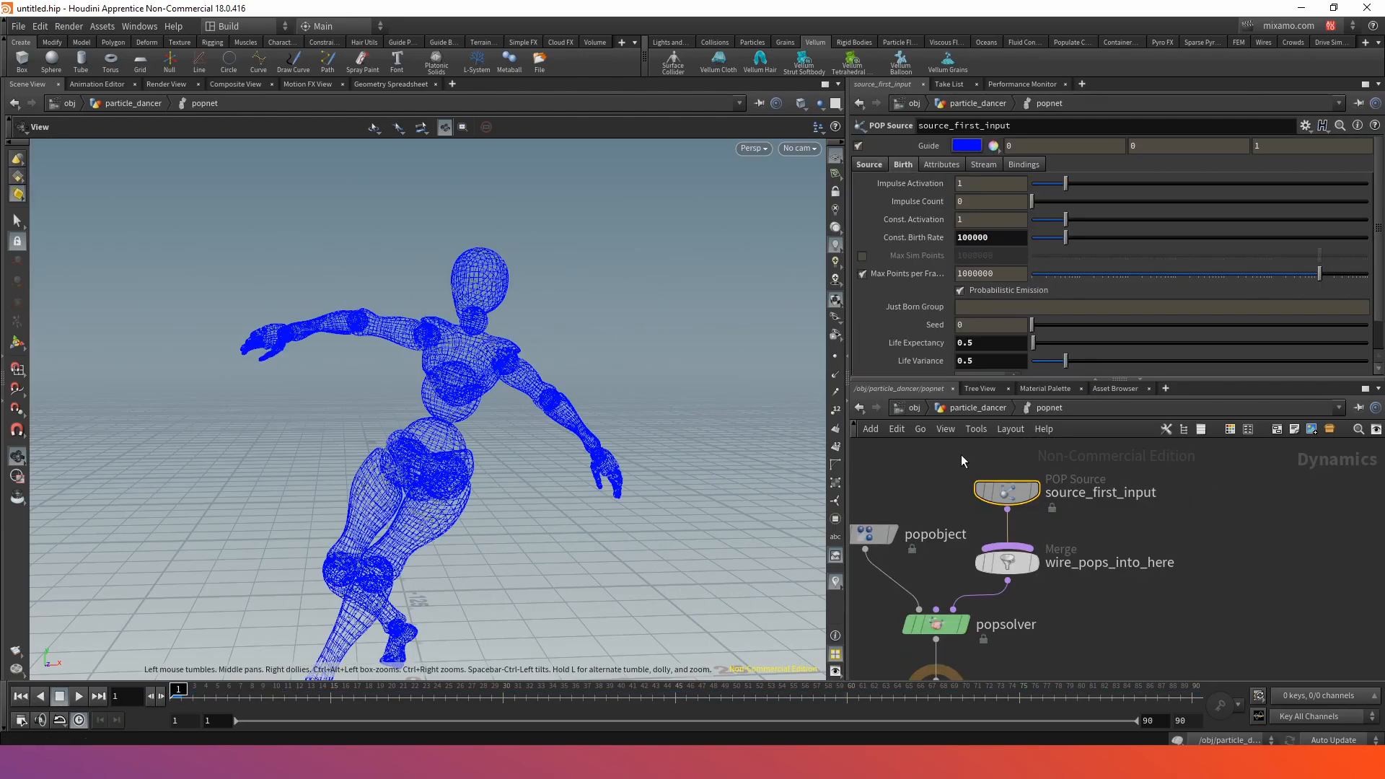
- Play the denser particle simulation at the particle_dancer level and rewind it to frame 1
click(967, 408)
click(78, 697)
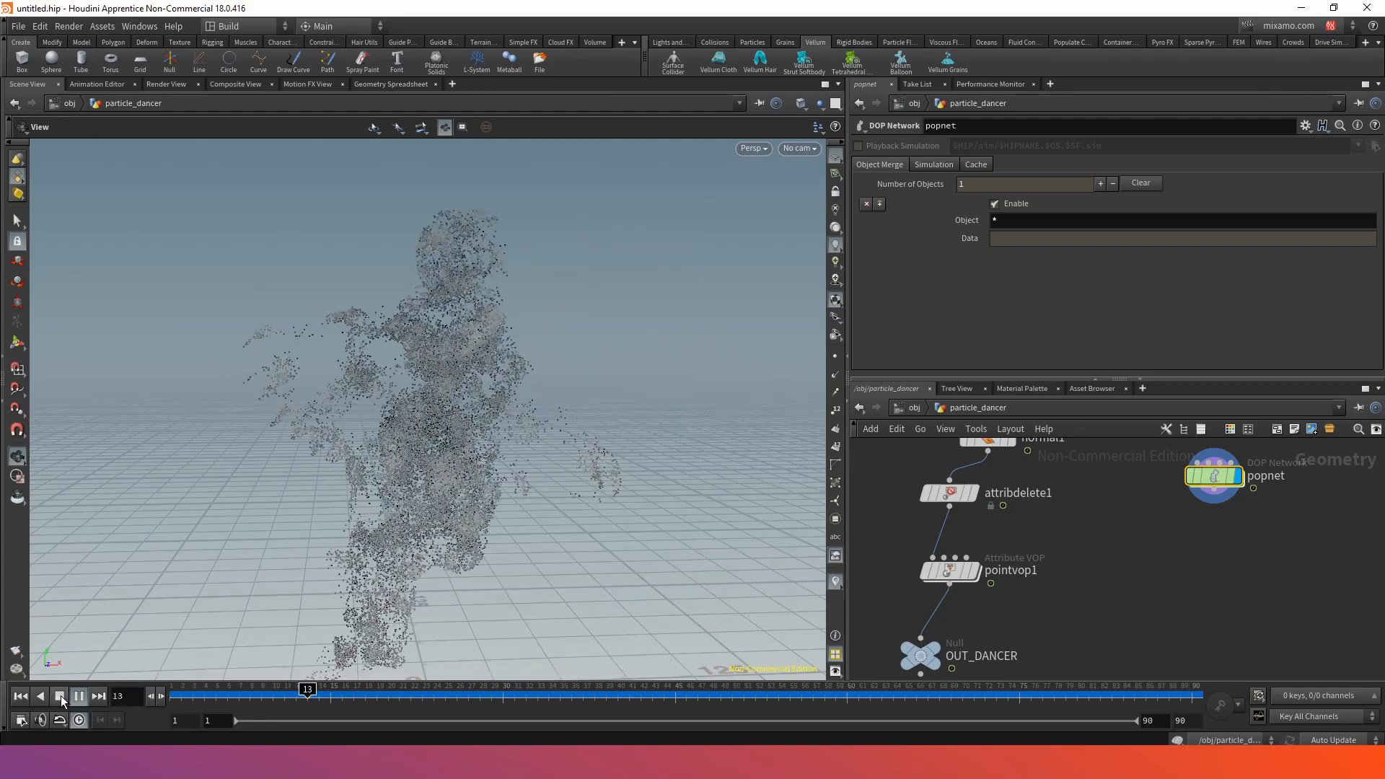
click(25, 701)
click(76, 698)
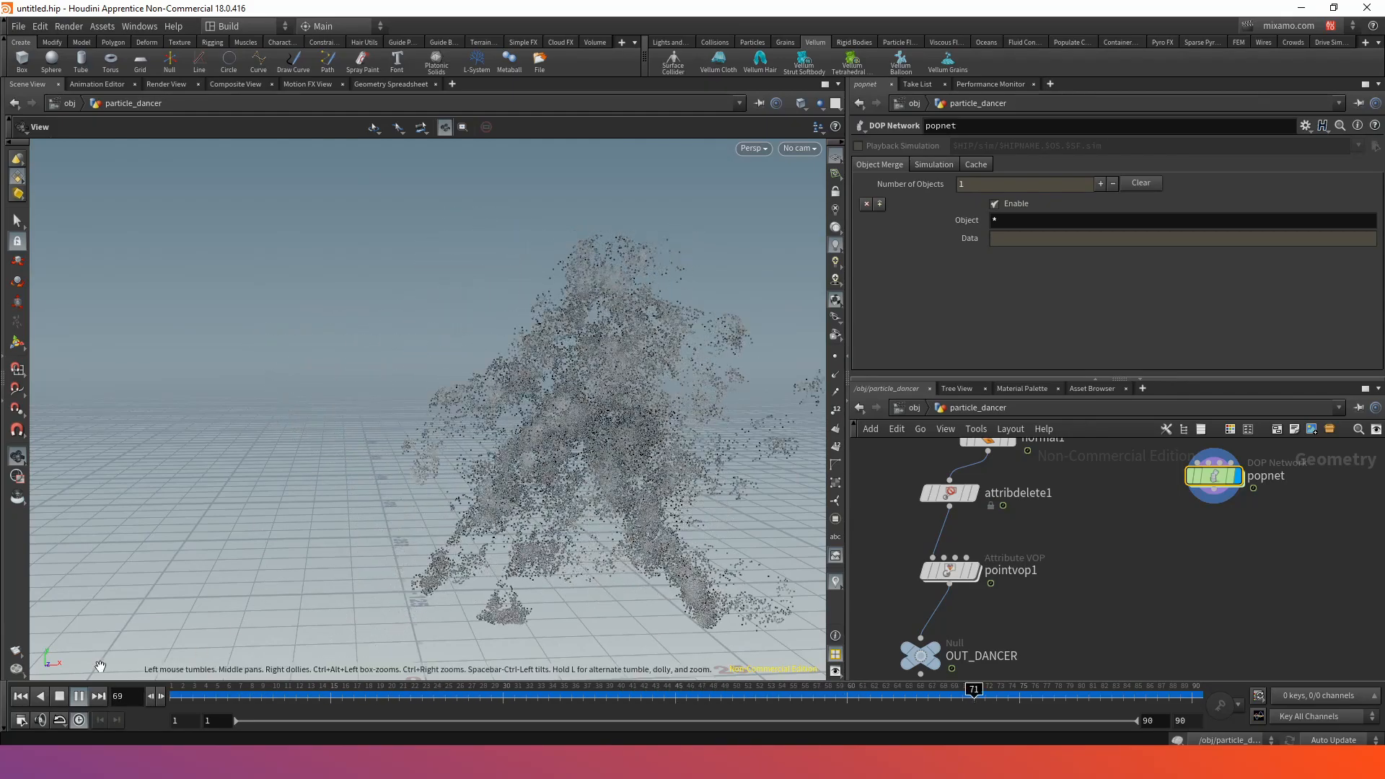
click(78, 696)
click(21, 696)
- Add a POP Force node inside popnet
double_click(1212, 479)
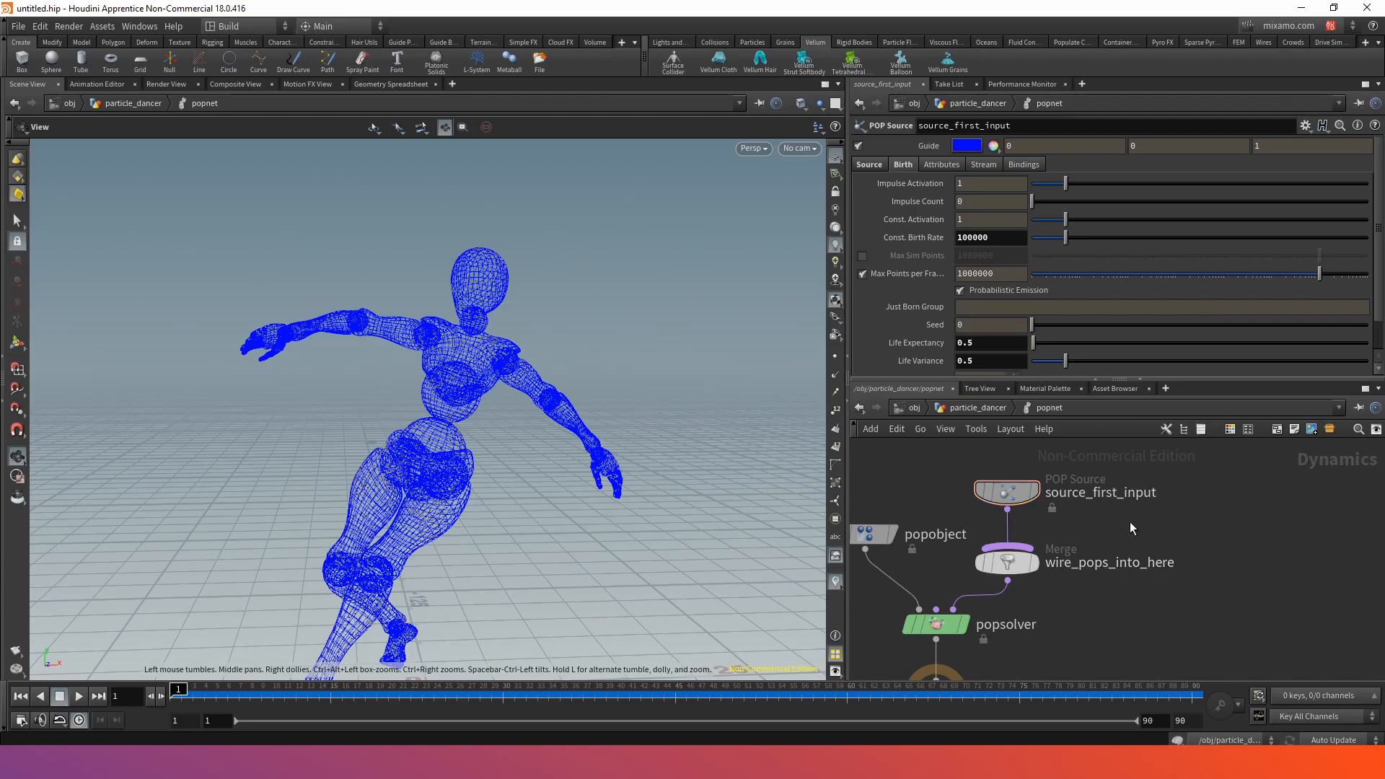
key(Tab)
text(popf)
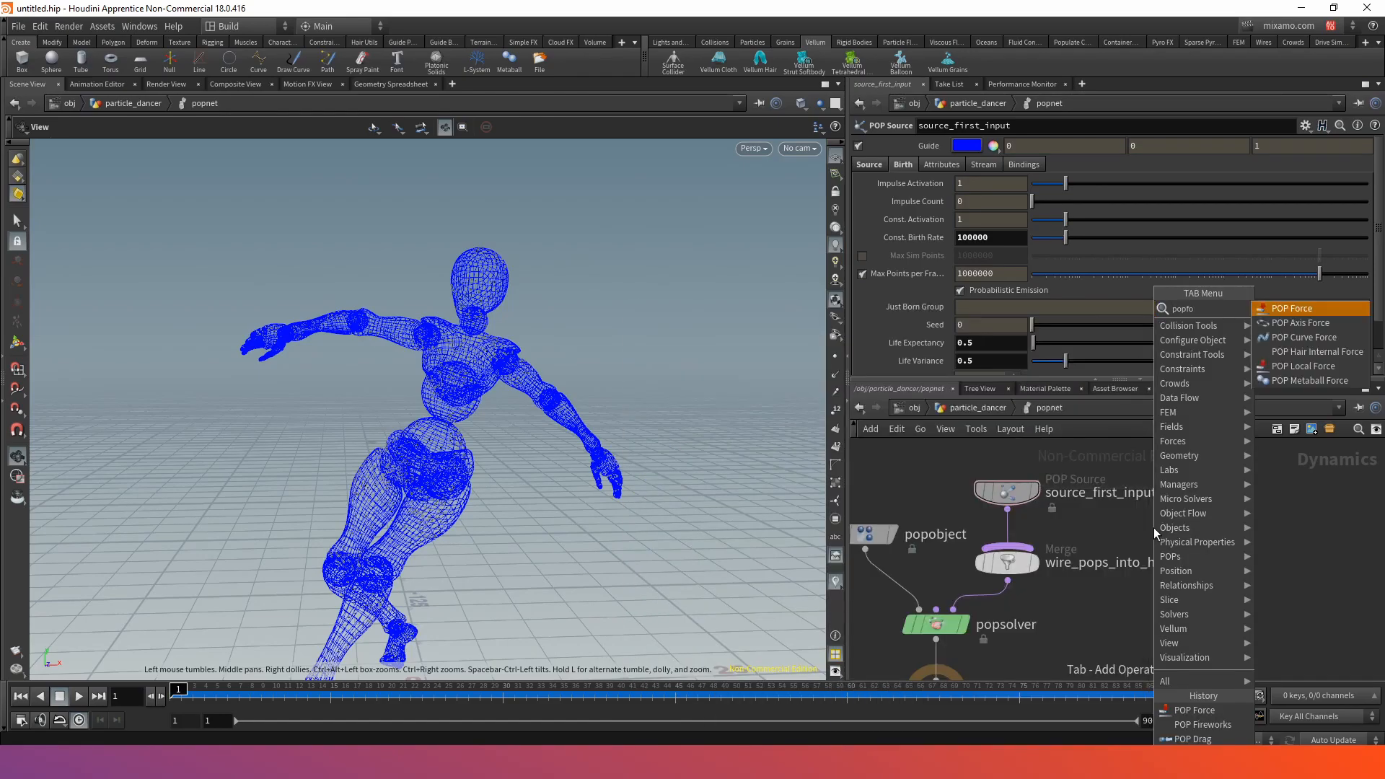
key(Return)
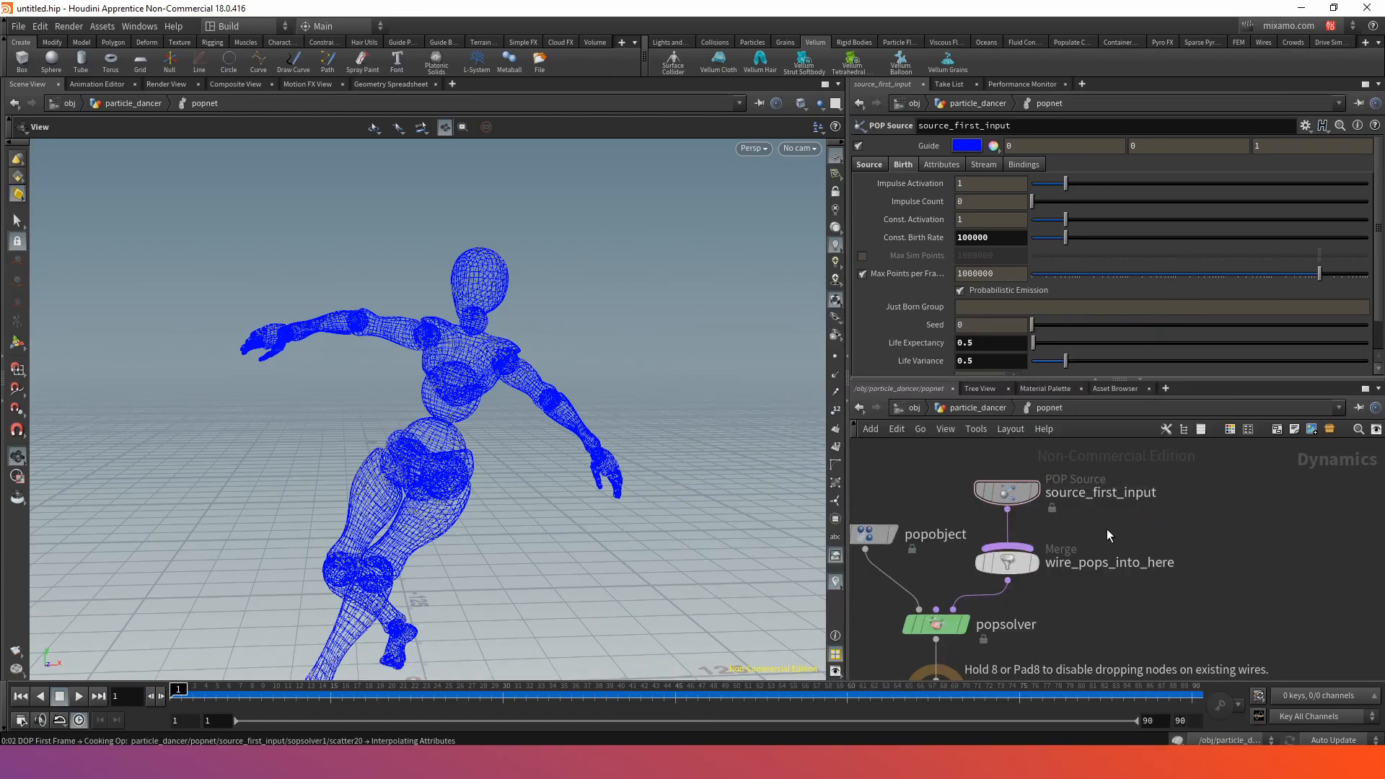
click(1106, 530)
- Delete the wire_pops_into_here merge node and insert popforce1 between source_first_input and popsolver
scroll(1082, 534, down, 3)
drag(1067, 591, 1067, 591)
key(Delete)
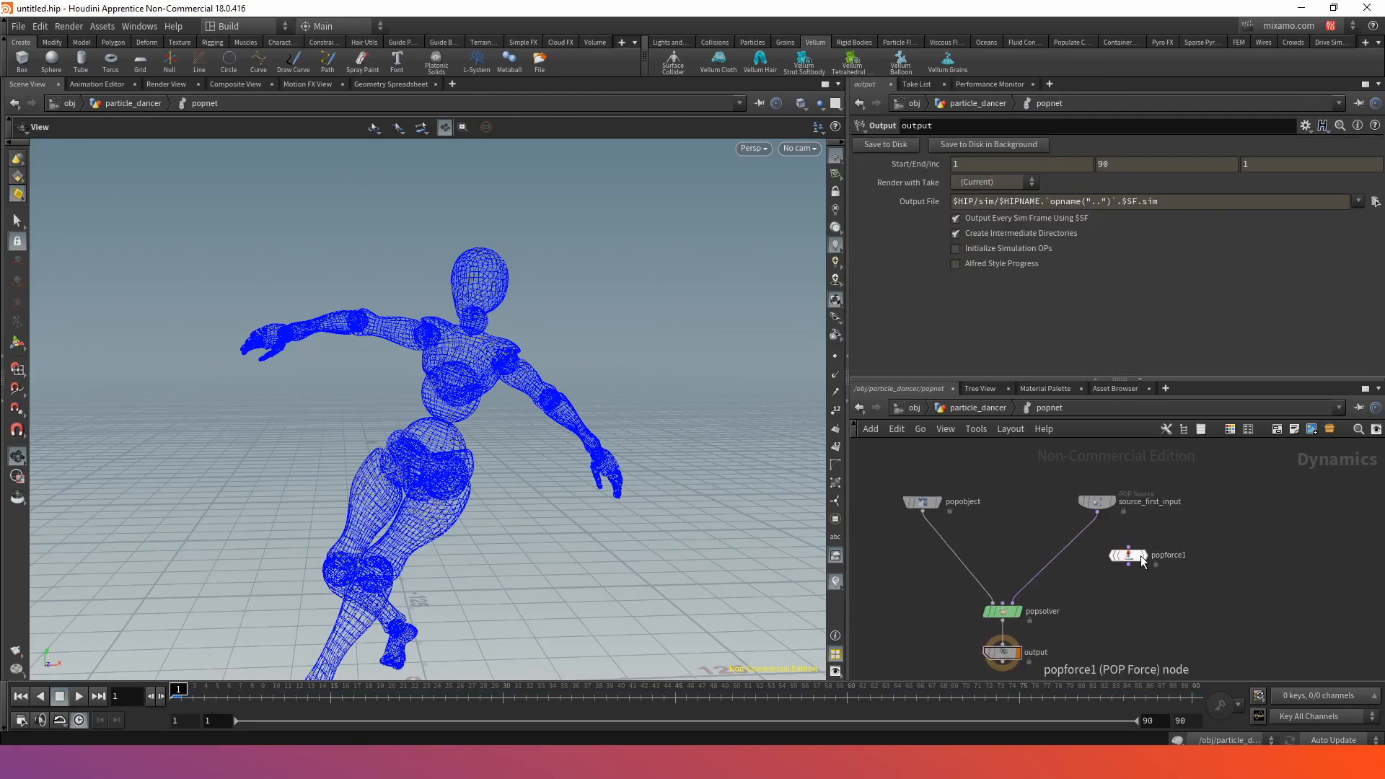
click(1069, 546)
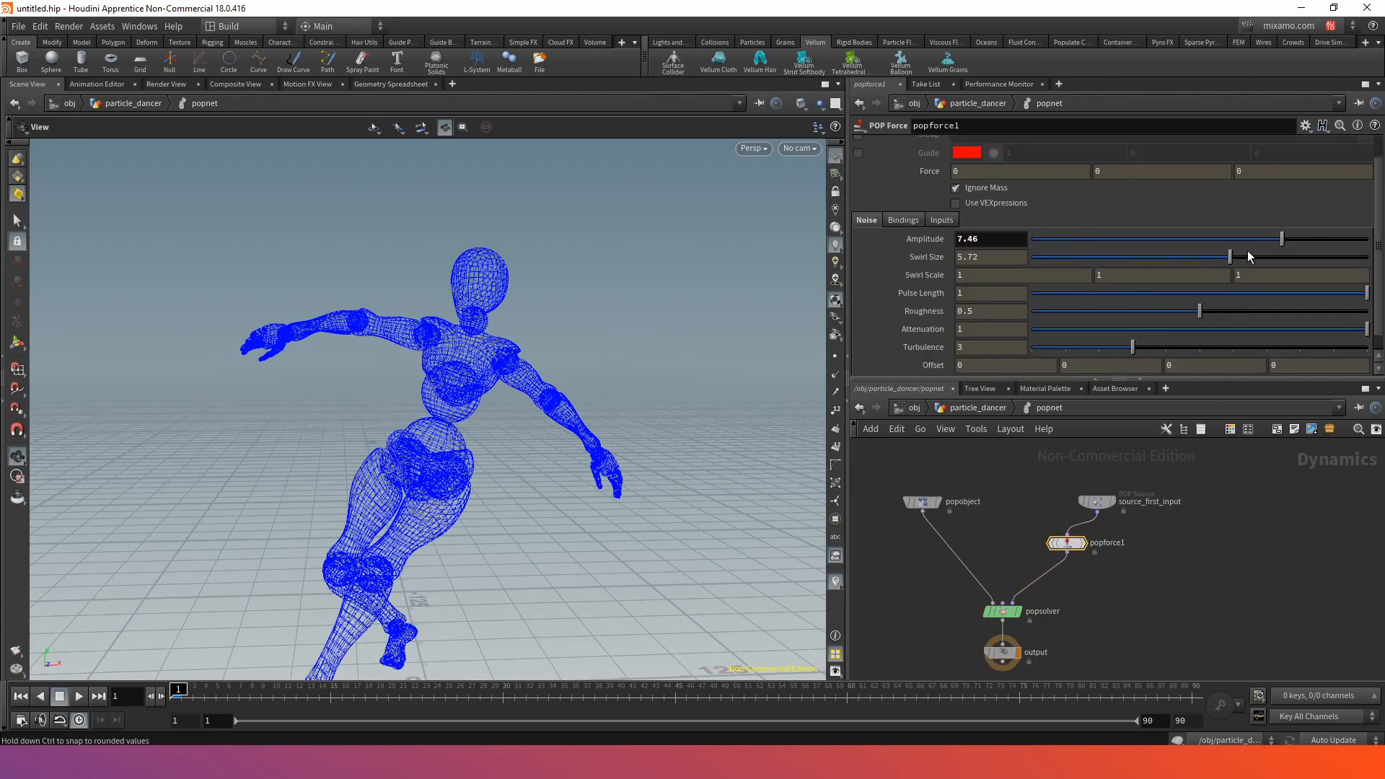
- Set popforce1's noise Amplitude to 7.46, Swirl Size to 7.96 and Swirl Scale to 4.2 on all axes, checking the motion in playback
drag(1242, 255, 1298, 256)
click(79, 696)
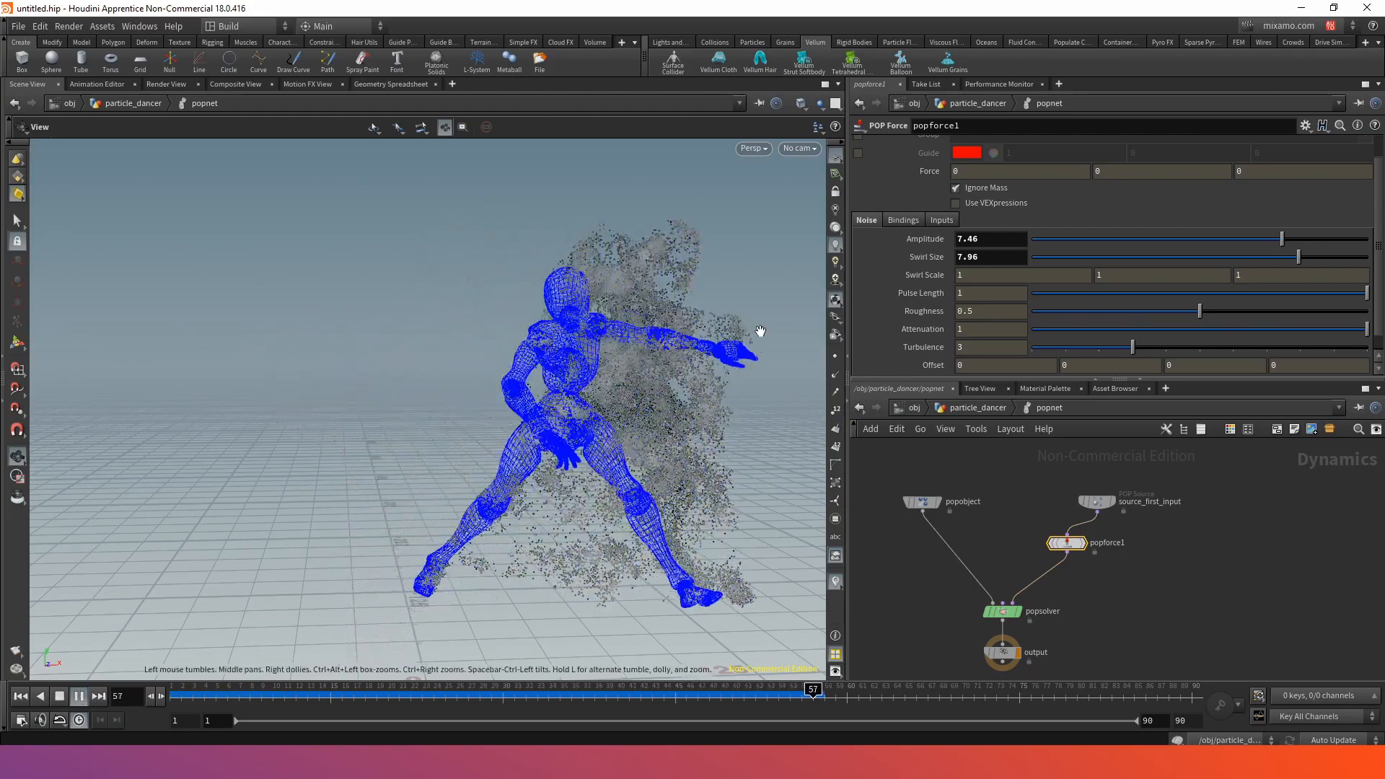
click(59, 696)
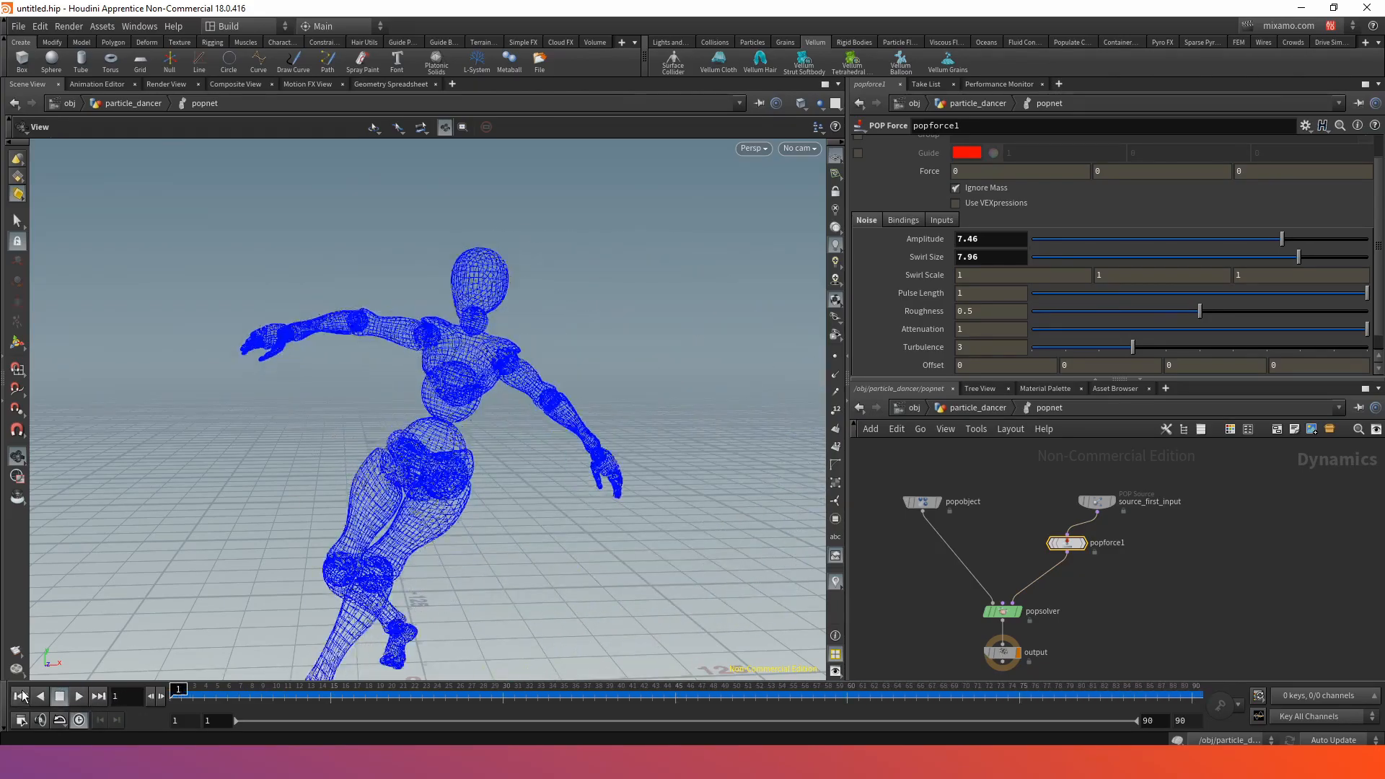
middle_drag(911, 274, 1131, 274)
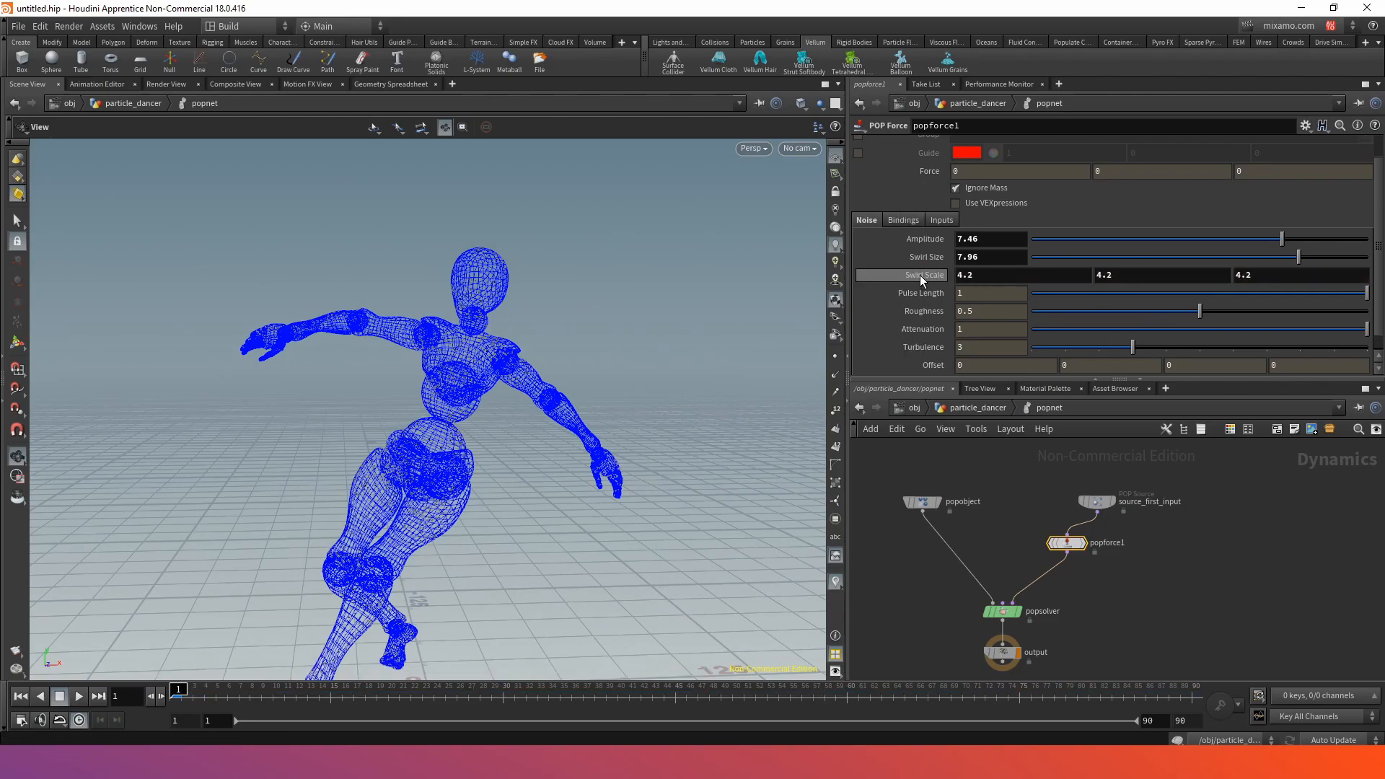
- Play the simulation inside popnet to review how popforce1 moves the particles around the wireframe dancer
click(78, 697)
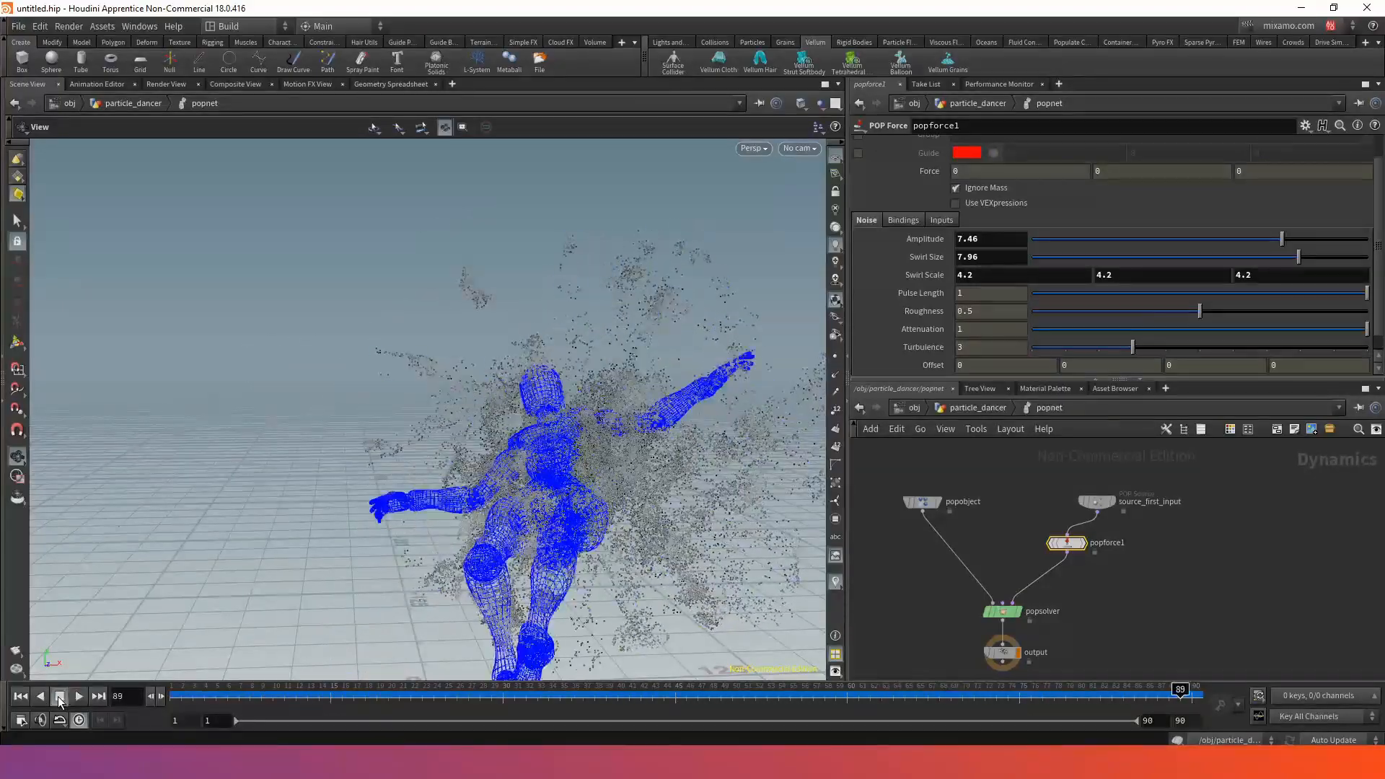
click(19, 697)
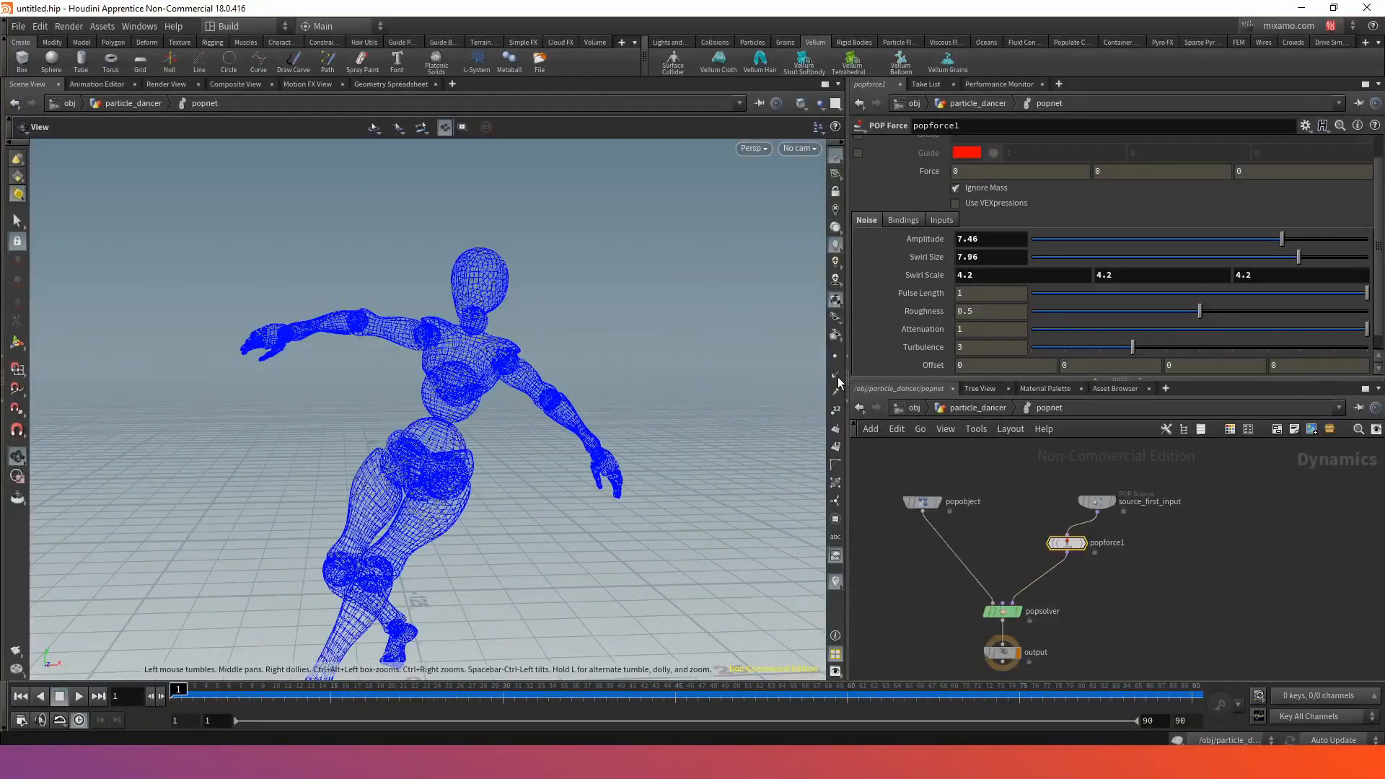
click(970, 410)
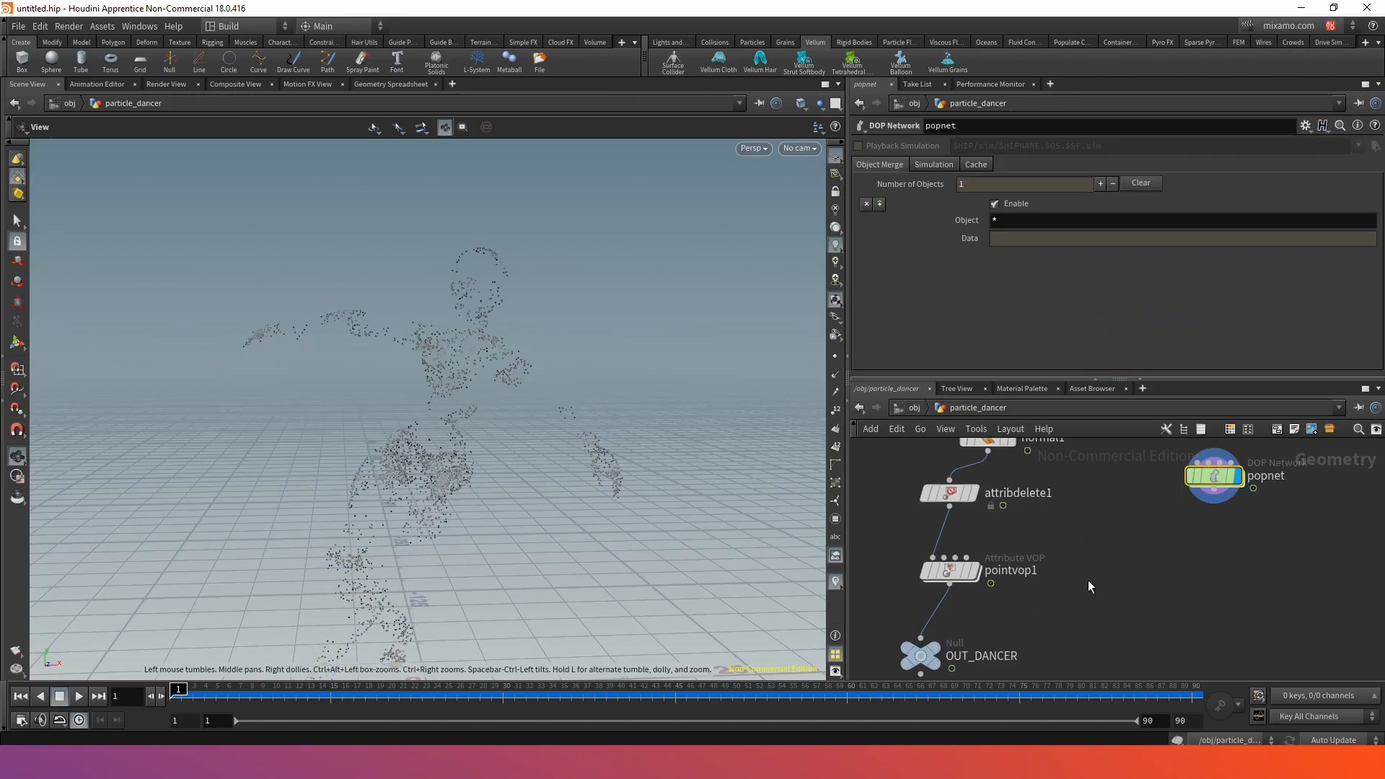
double_click(1216, 479)
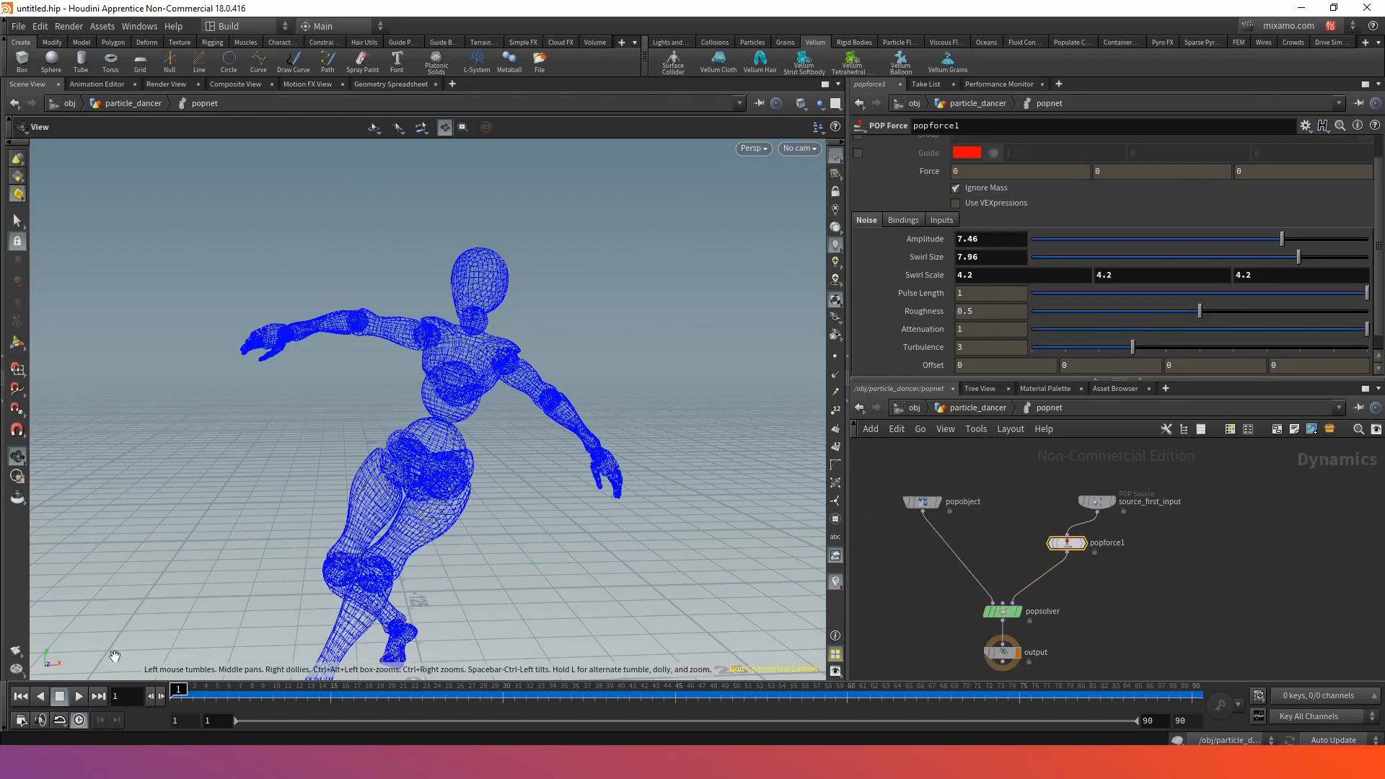
click(81, 694)
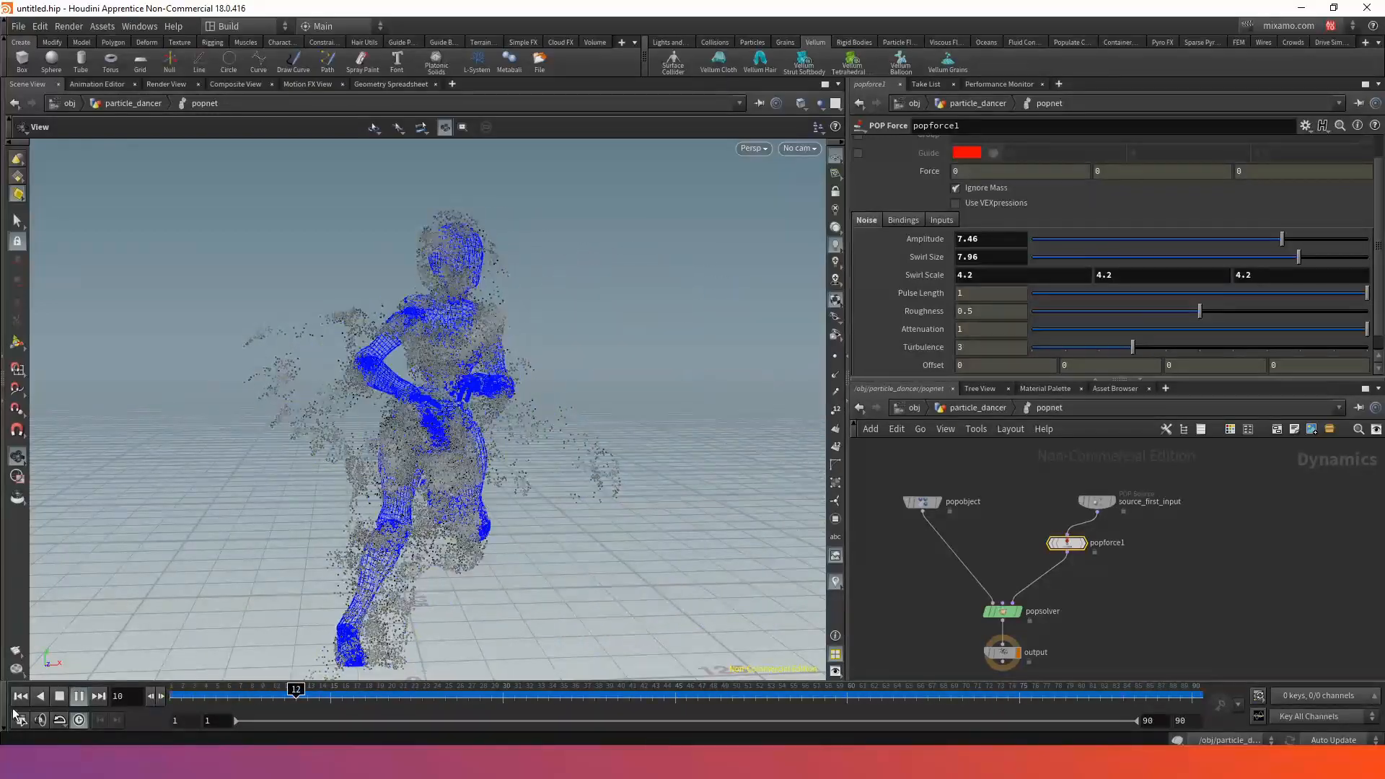
click(61, 699)
- Insert a Trail node between attribdelete1 and pointvop1 in particle_dancer and set its Result Type to Compute Velocity
click(968, 410)
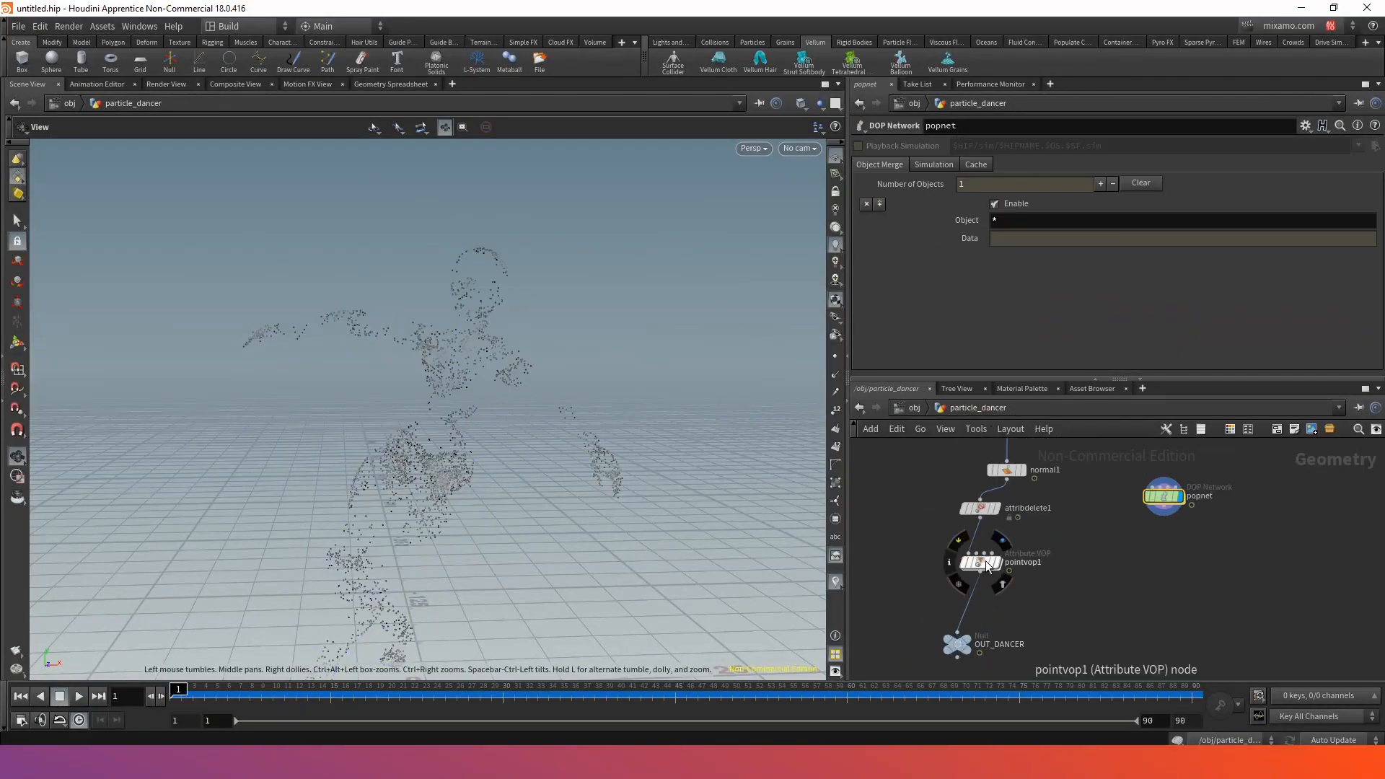
scroll(1011, 556, up, 3)
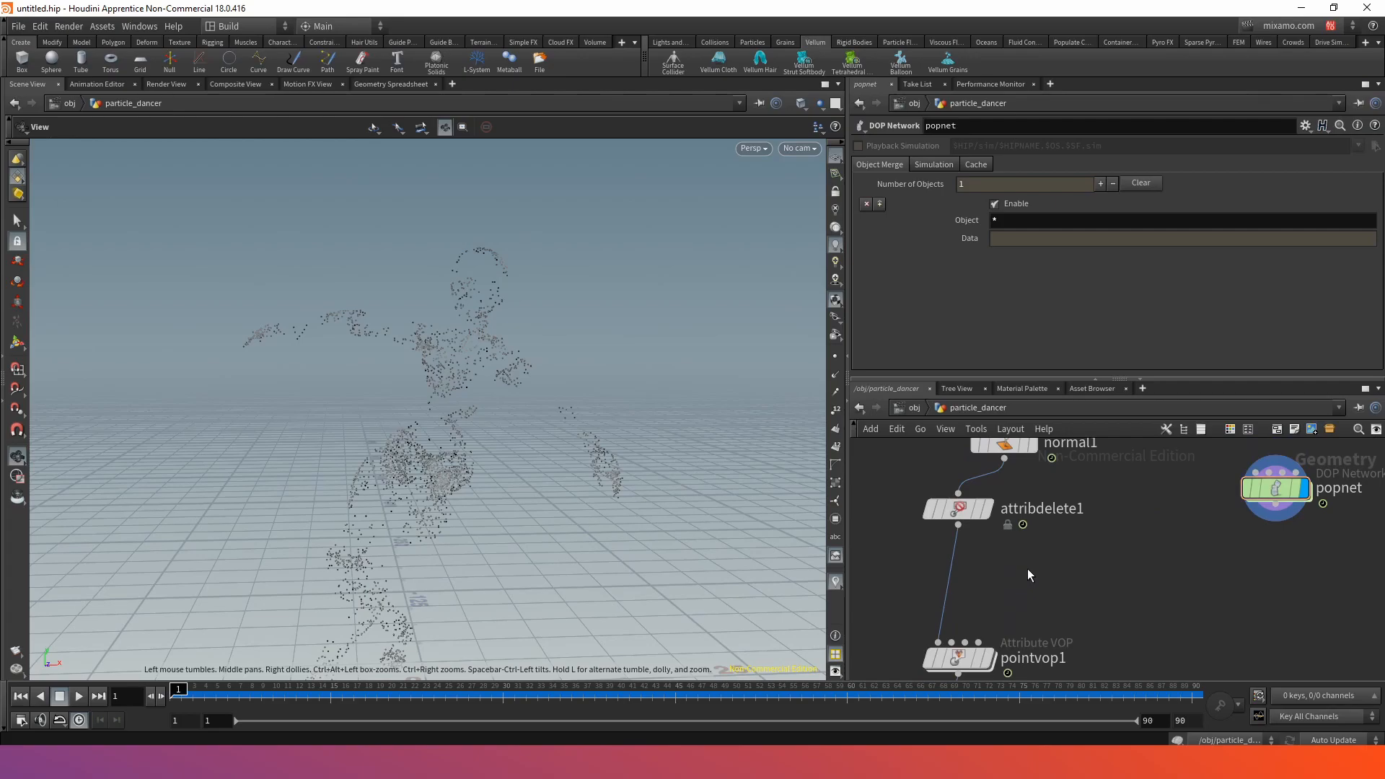
scroll(1024, 567, down, 3)
scroll(1044, 580, up, 1)
key(Tab)
text(trail)
key(Return)
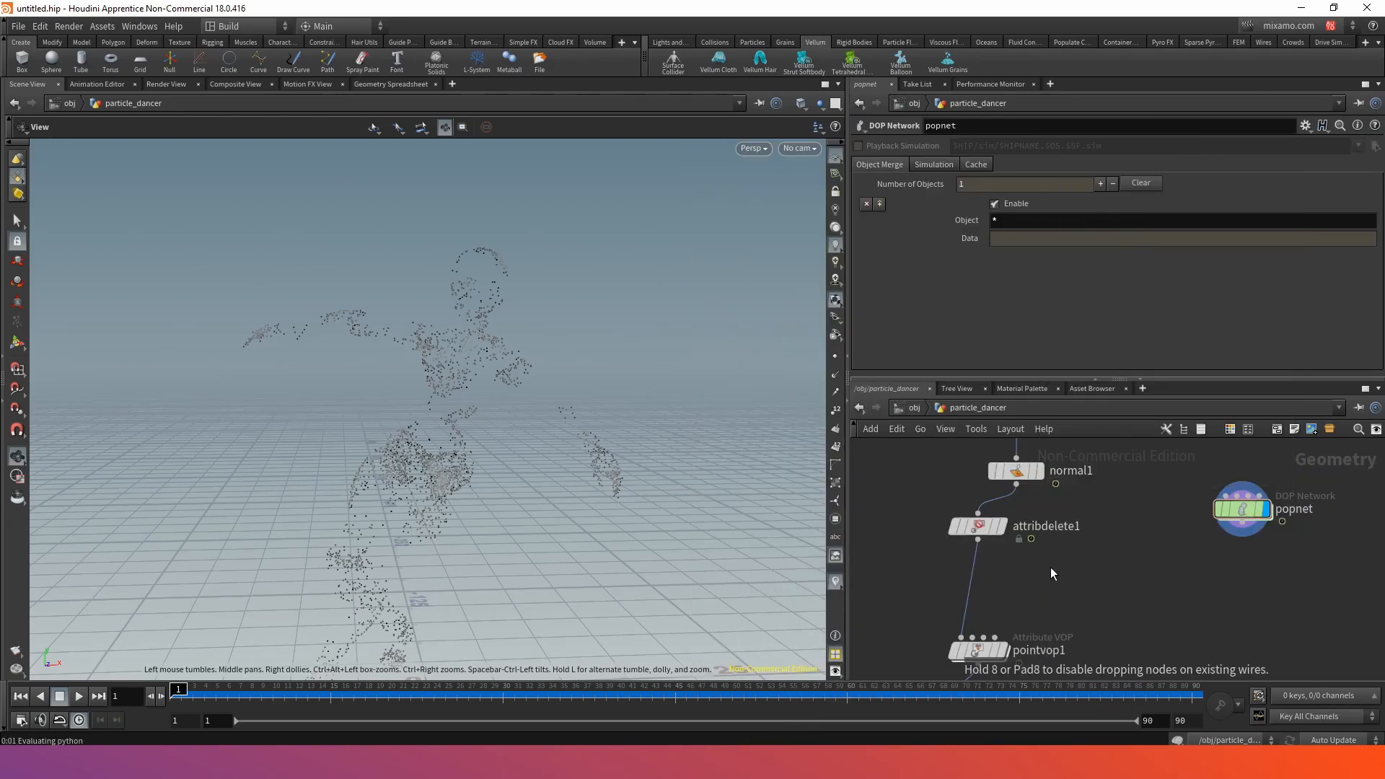
click(1044, 580)
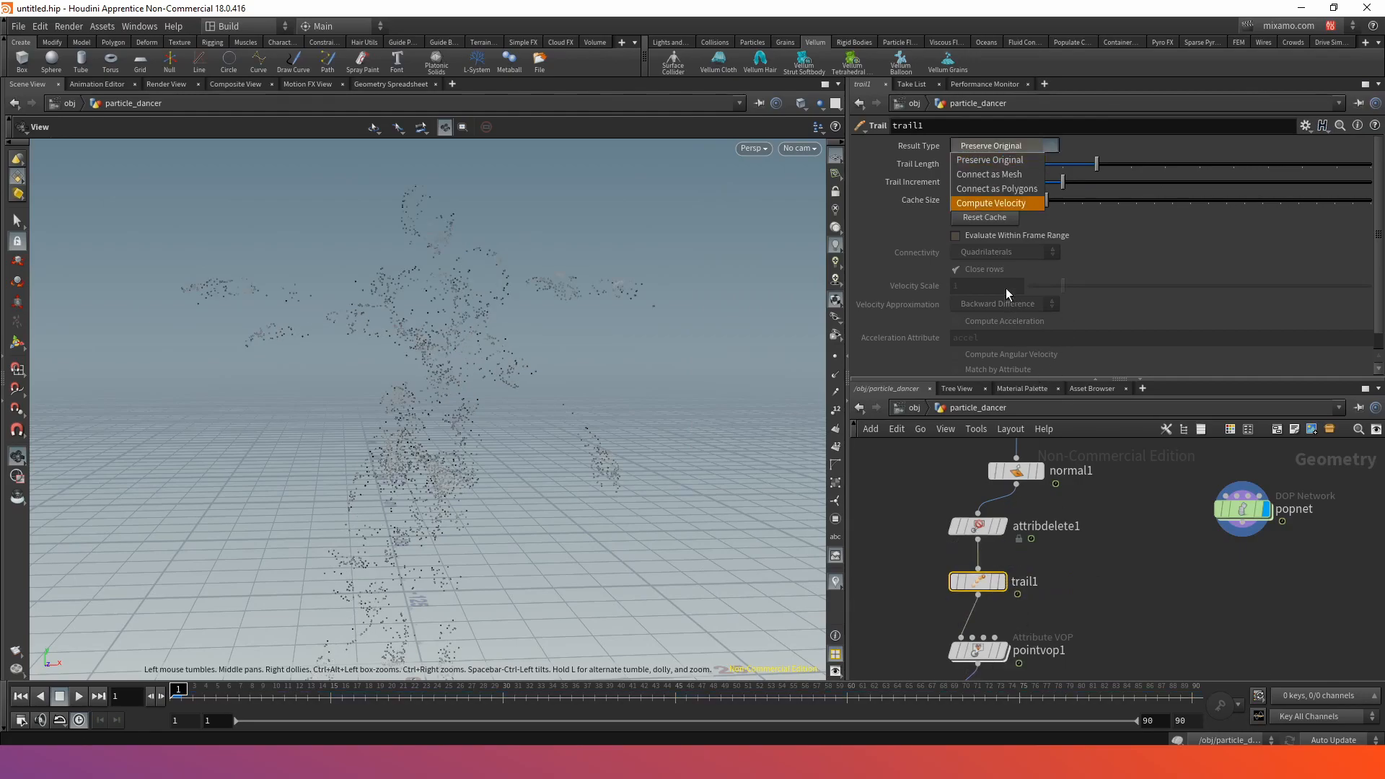
click(999, 205)
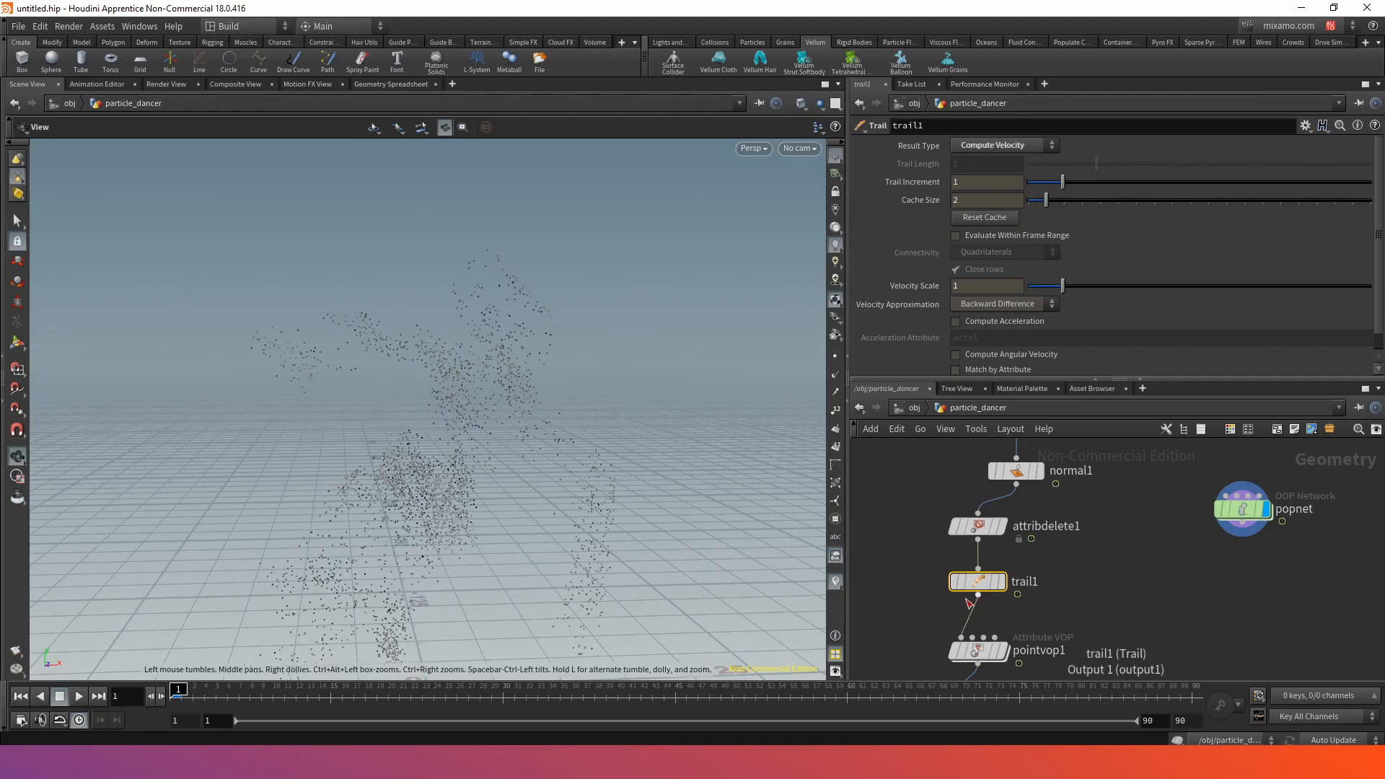
middle_drag(1062, 647, 1047, 590)
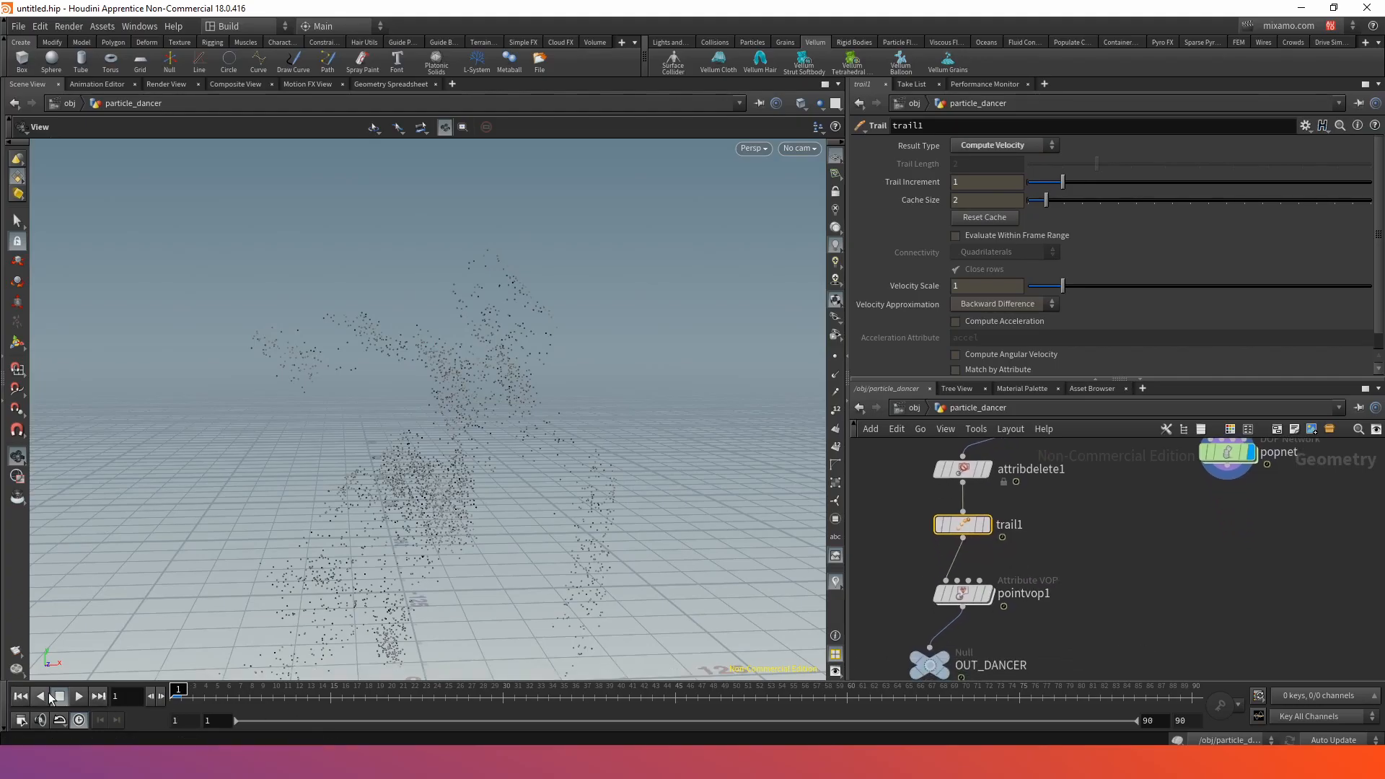
- Play the particle simulation with the computed velocity at the particle_dancer level and rewind it to frame 1
click(73, 696)
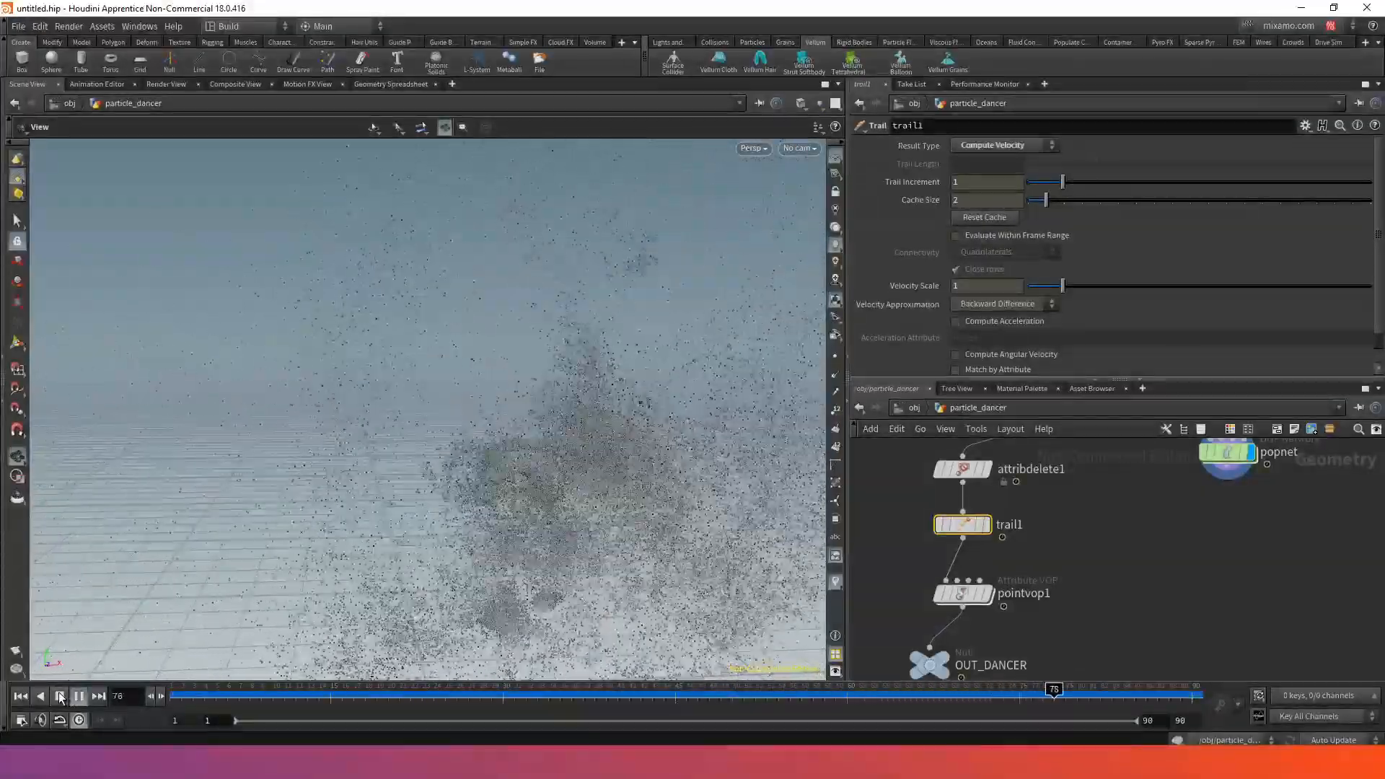
click(59, 697)
click(21, 698)
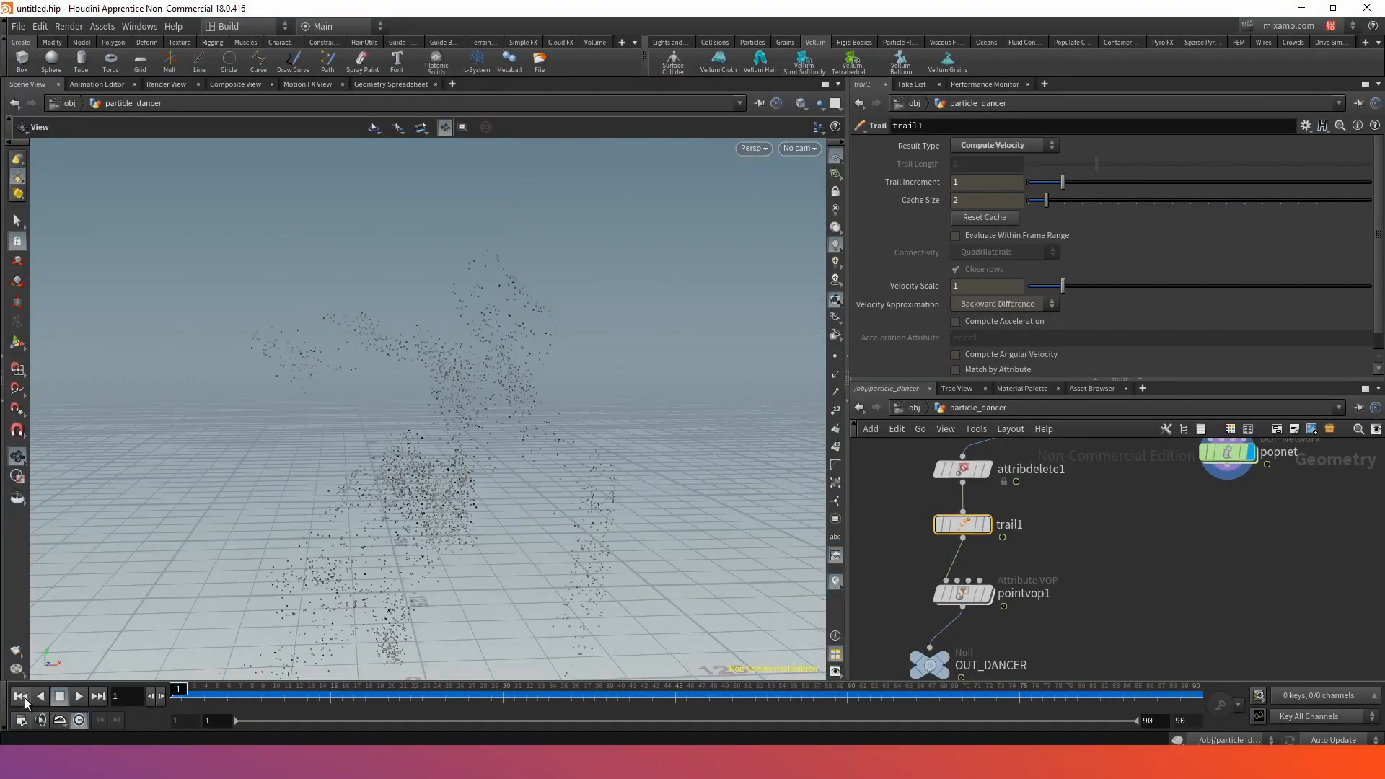
- Set popforce1's noise Amplitude to 1.91, Swirl Size to 3.35 and Swirl Scale to 1.5 on all axes, checking the motion in playback
double_click(1219, 455)
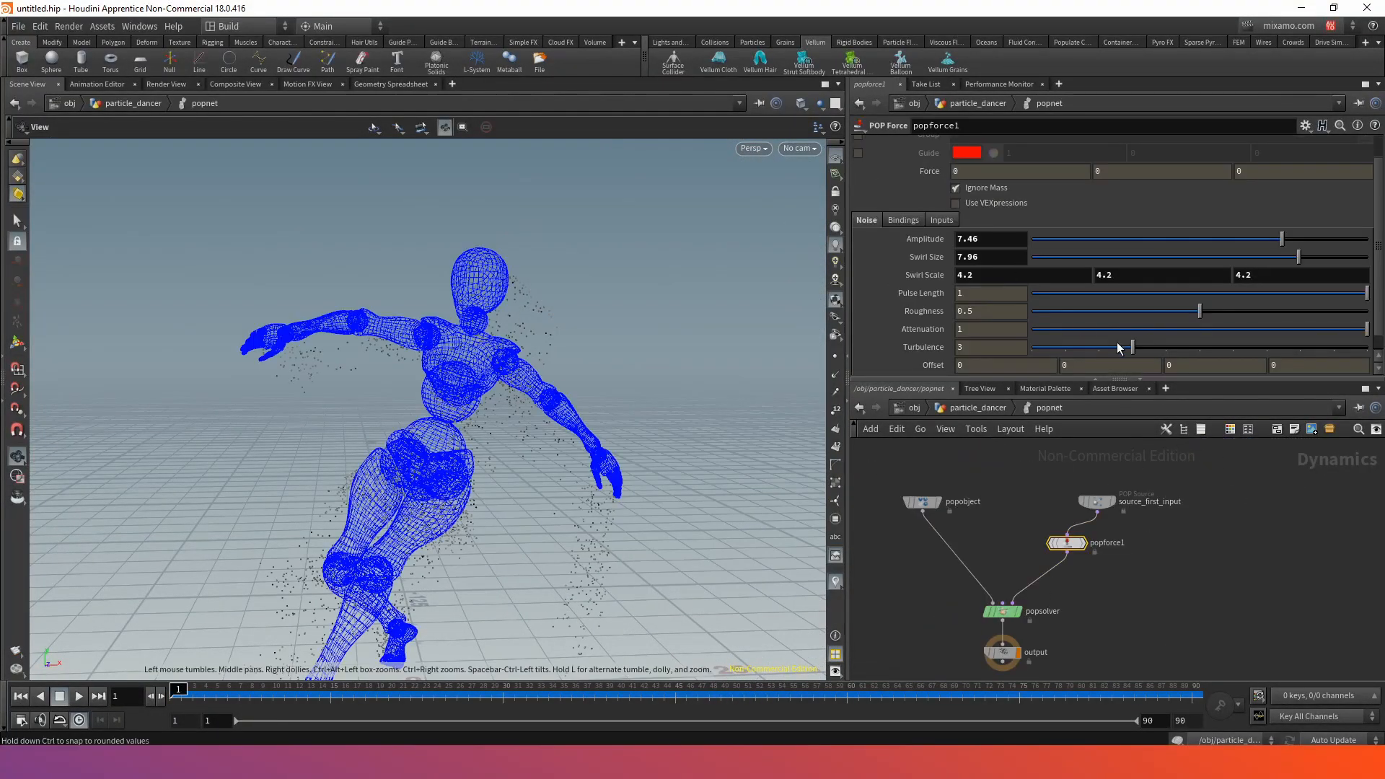
middle_drag(913, 283, 962, 272)
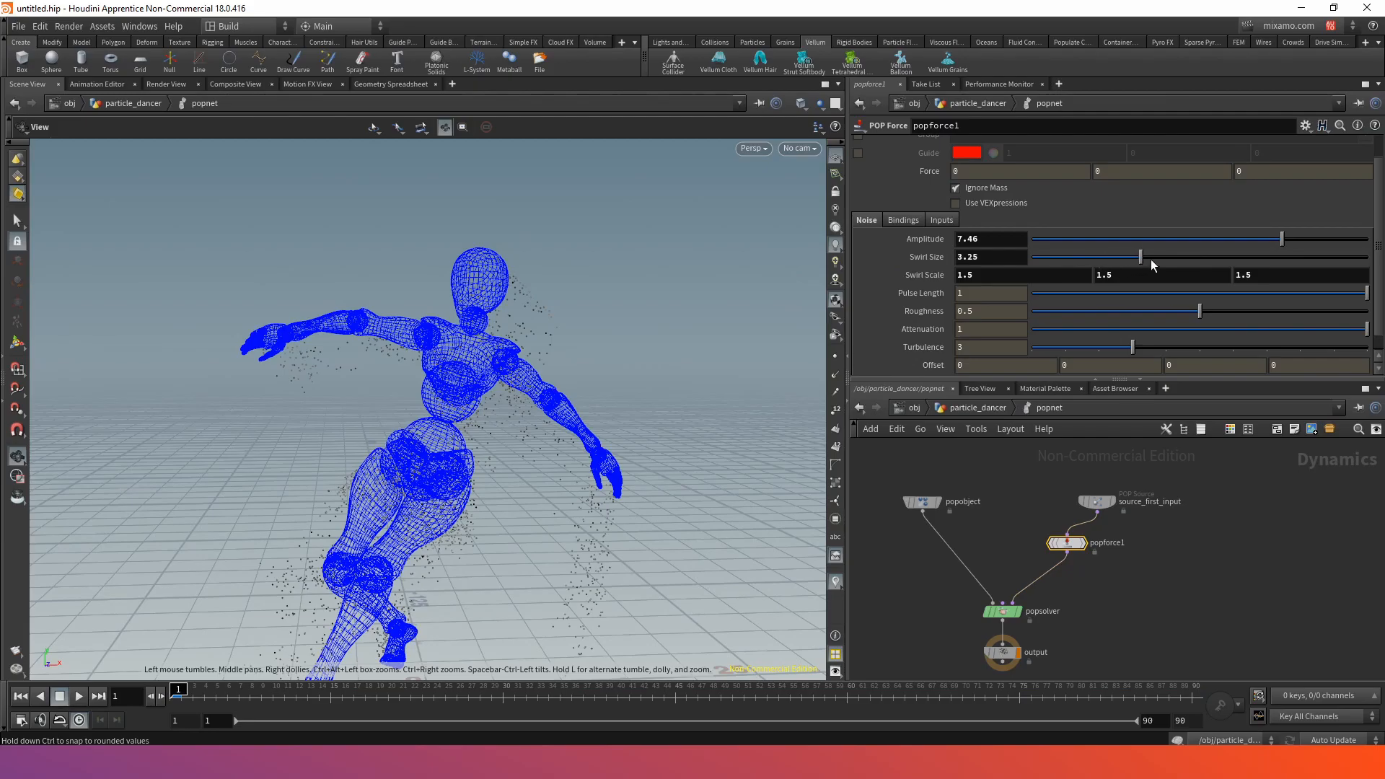
click(77, 698)
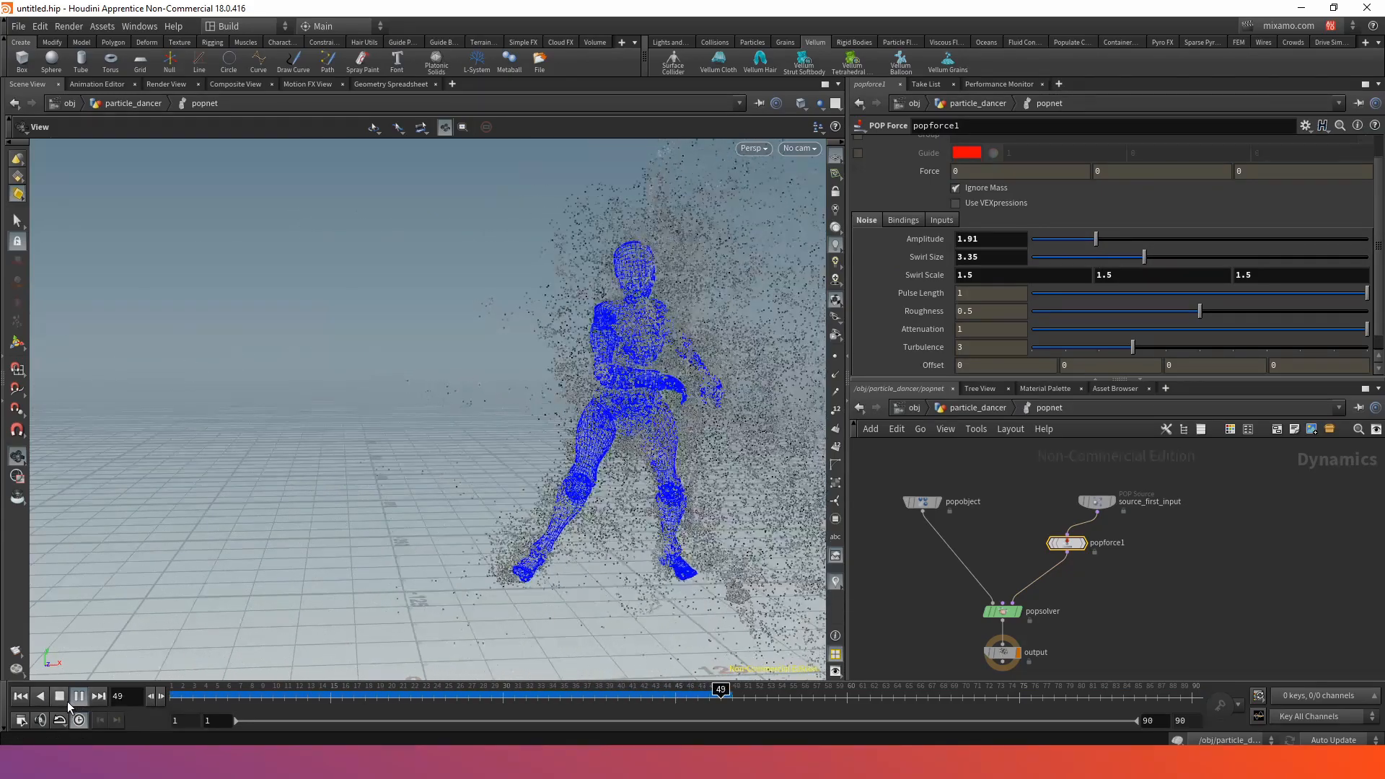
click(62, 698)
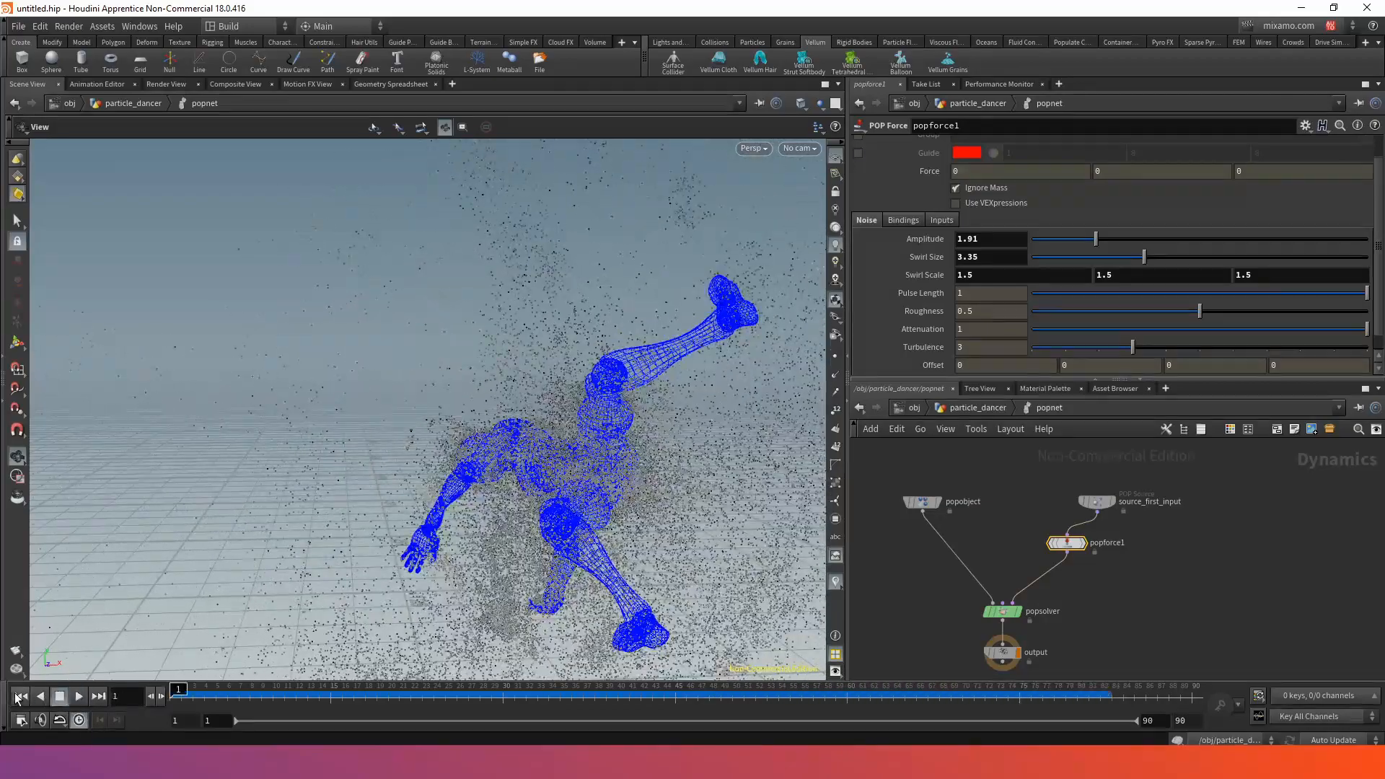
- Add a POP Drag node inside popnet and insert it between popforce1 and popsolver
middle_drag(1126, 579, 1105, 551)
key(Tab)
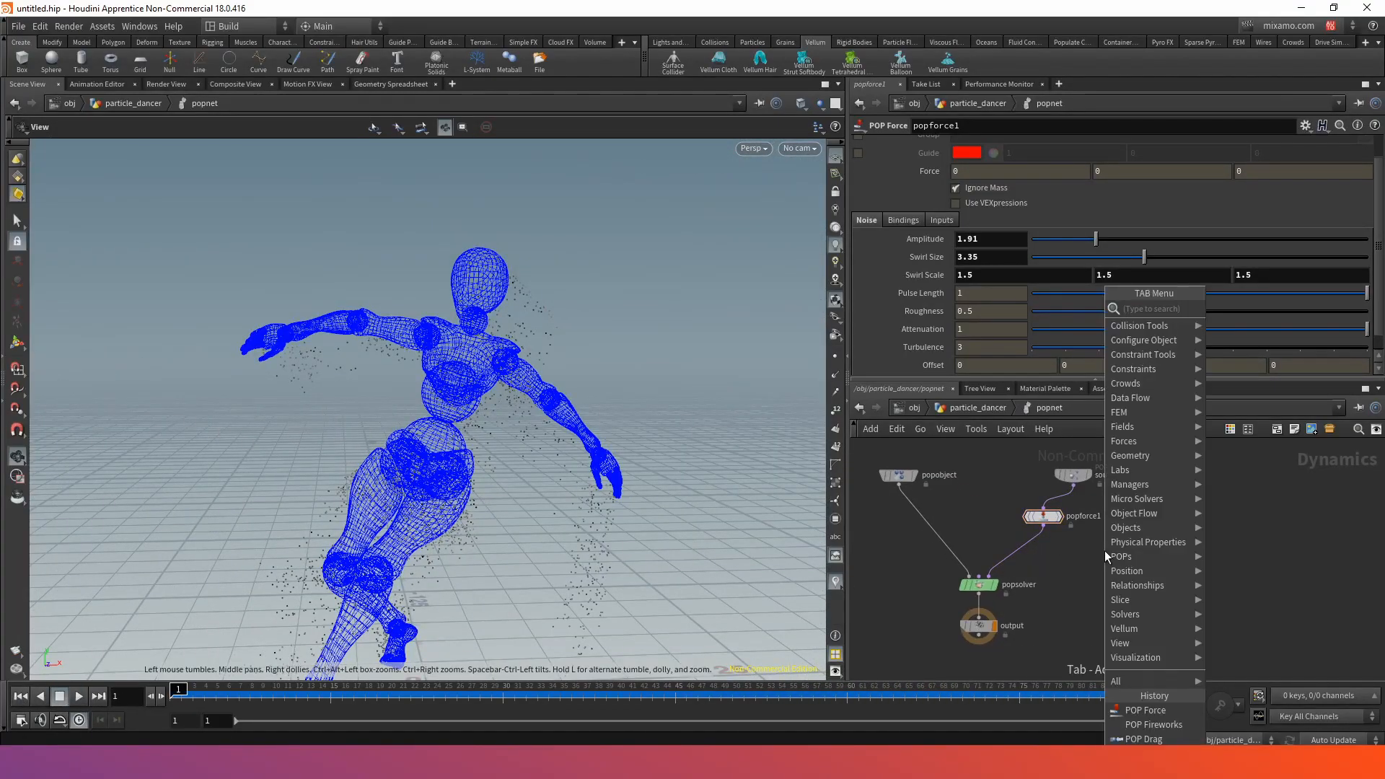
text(dra)
key(Return)
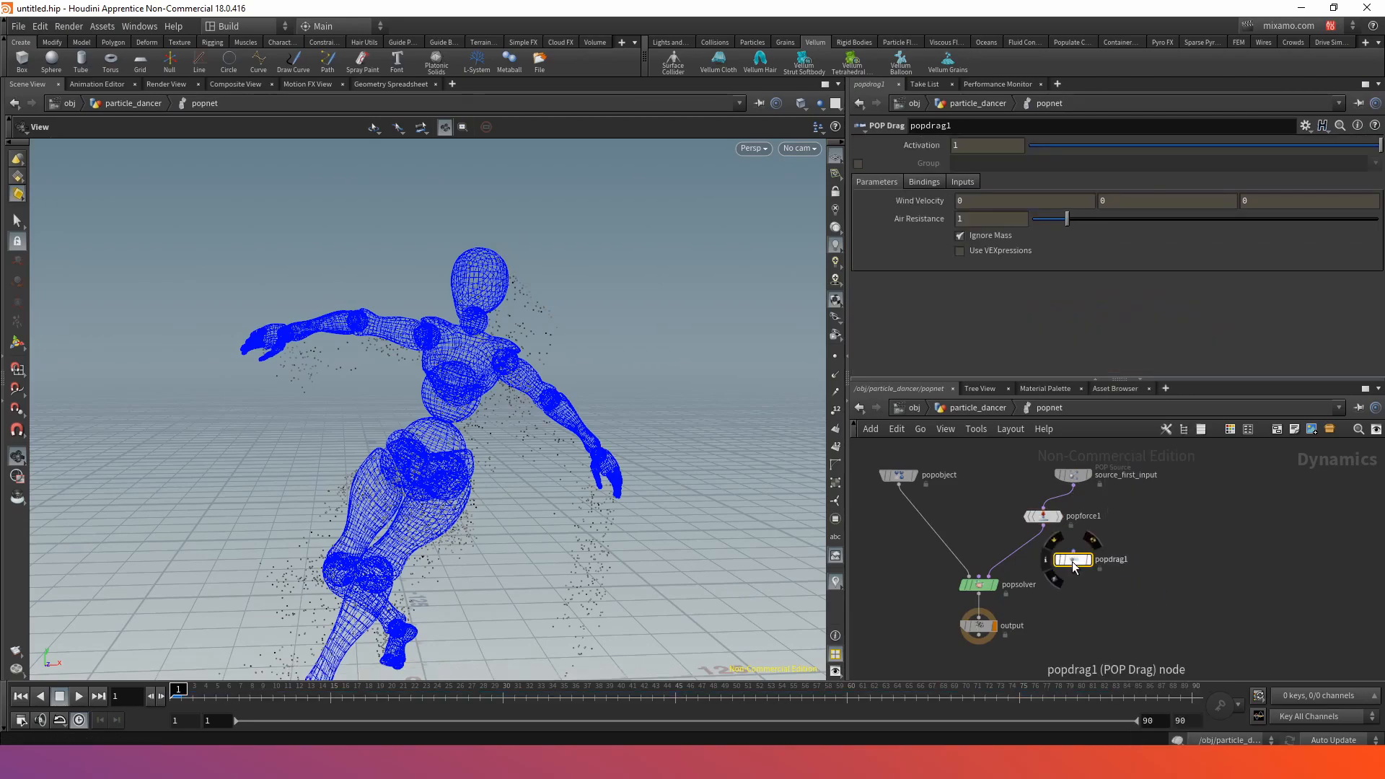
click(1015, 553)
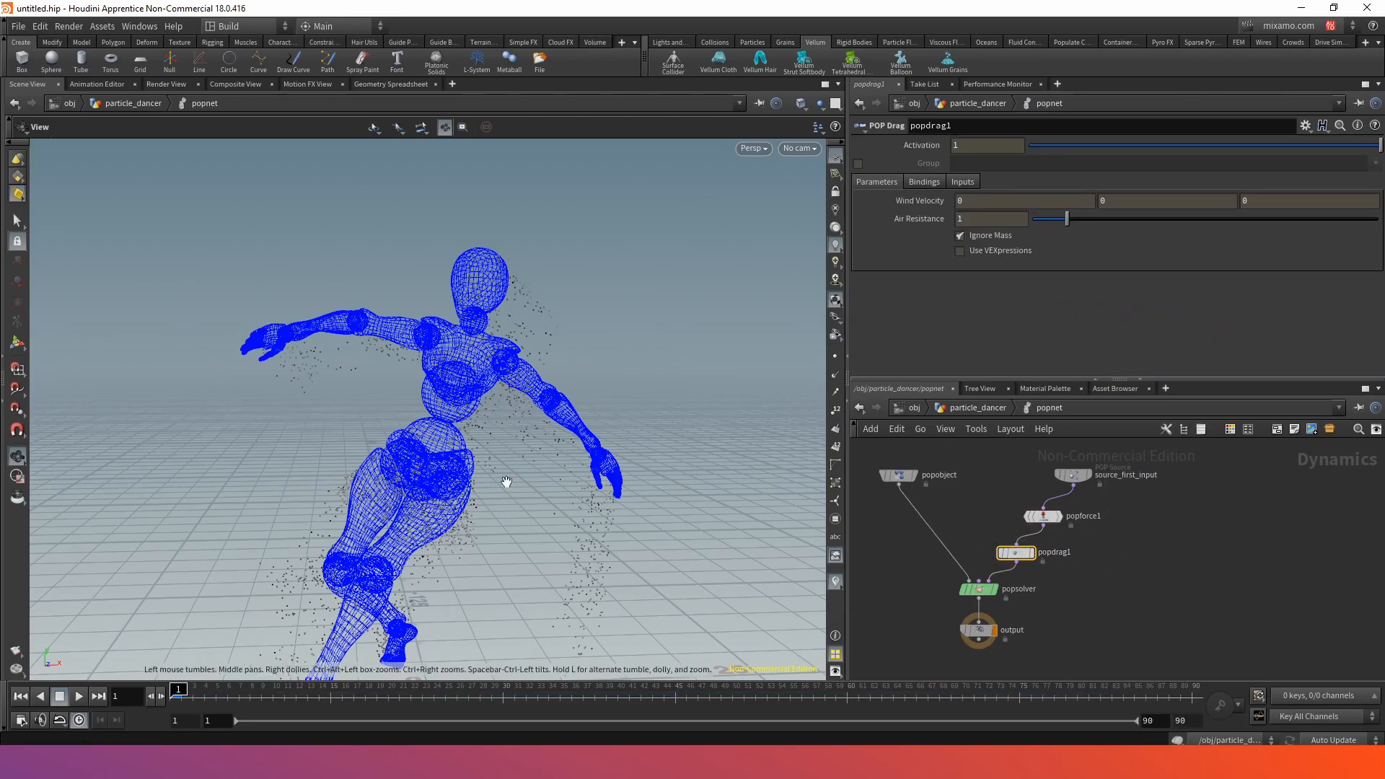
- Play the simulation with the drag applied, rewind it to frame 1 and review popforce1's noise settings
click(79, 696)
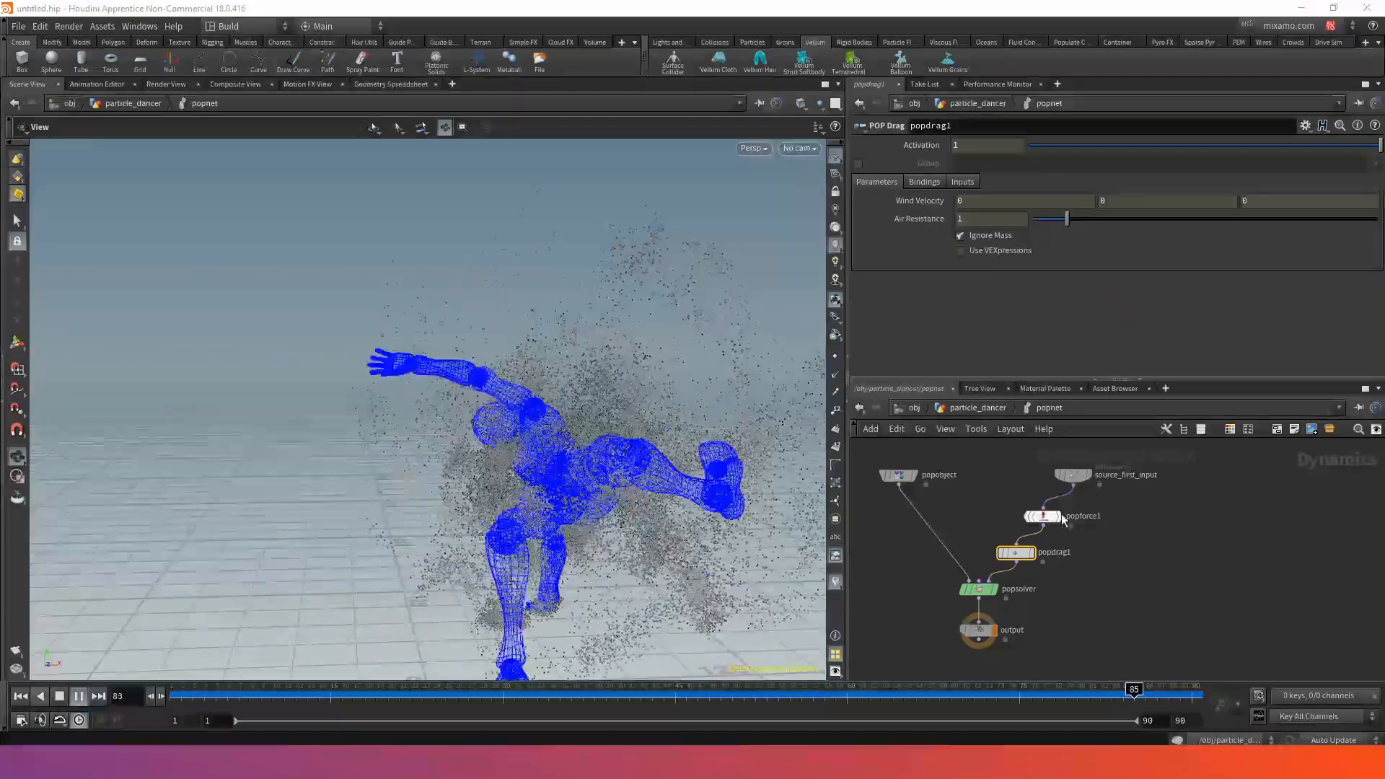
click(59, 696)
click(21, 696)
click(1043, 516)
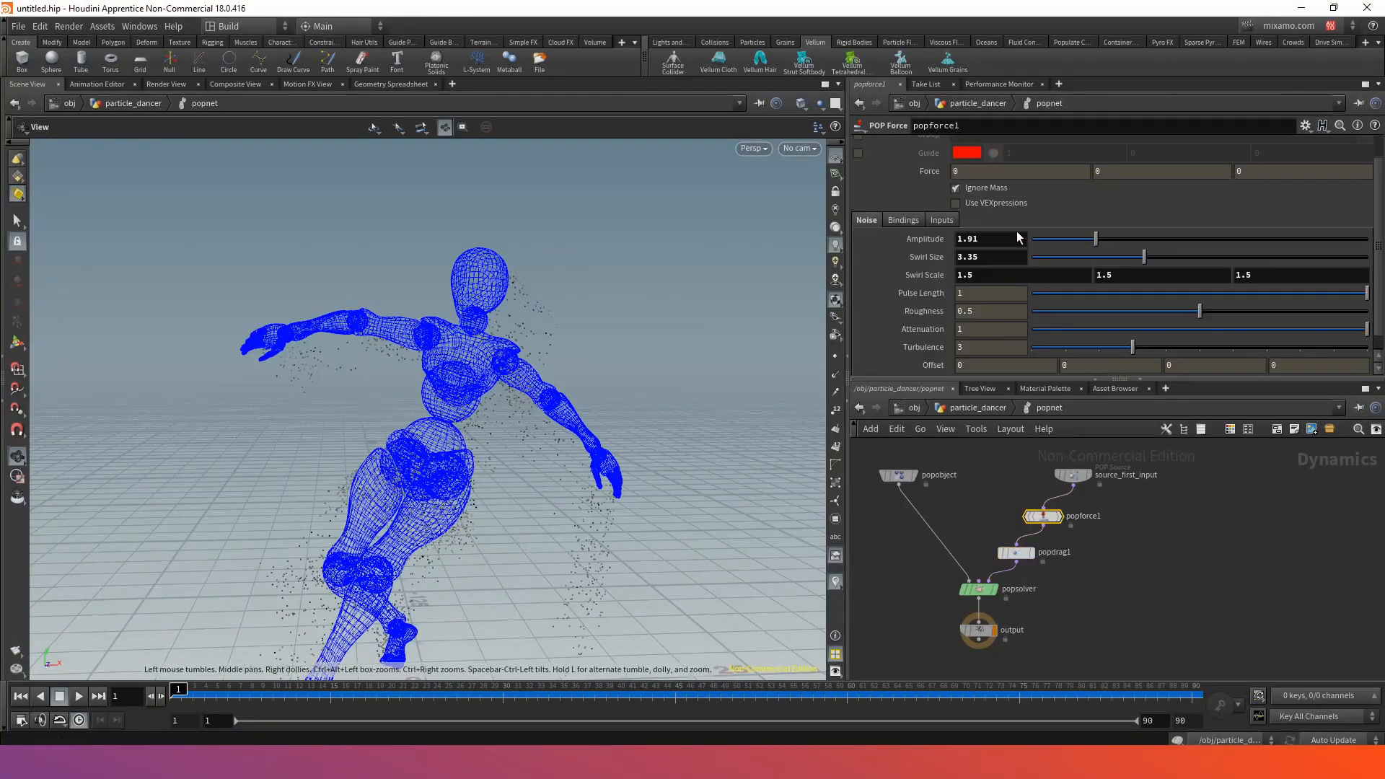
- Add a second POP Force node and insert it between popforce1 and popdrag1
scroll(960, 537, down, 2)
drag(1008, 613, 1007, 613)
drag(1004, 519, 978, 559)
key(Tab)
text(popo)
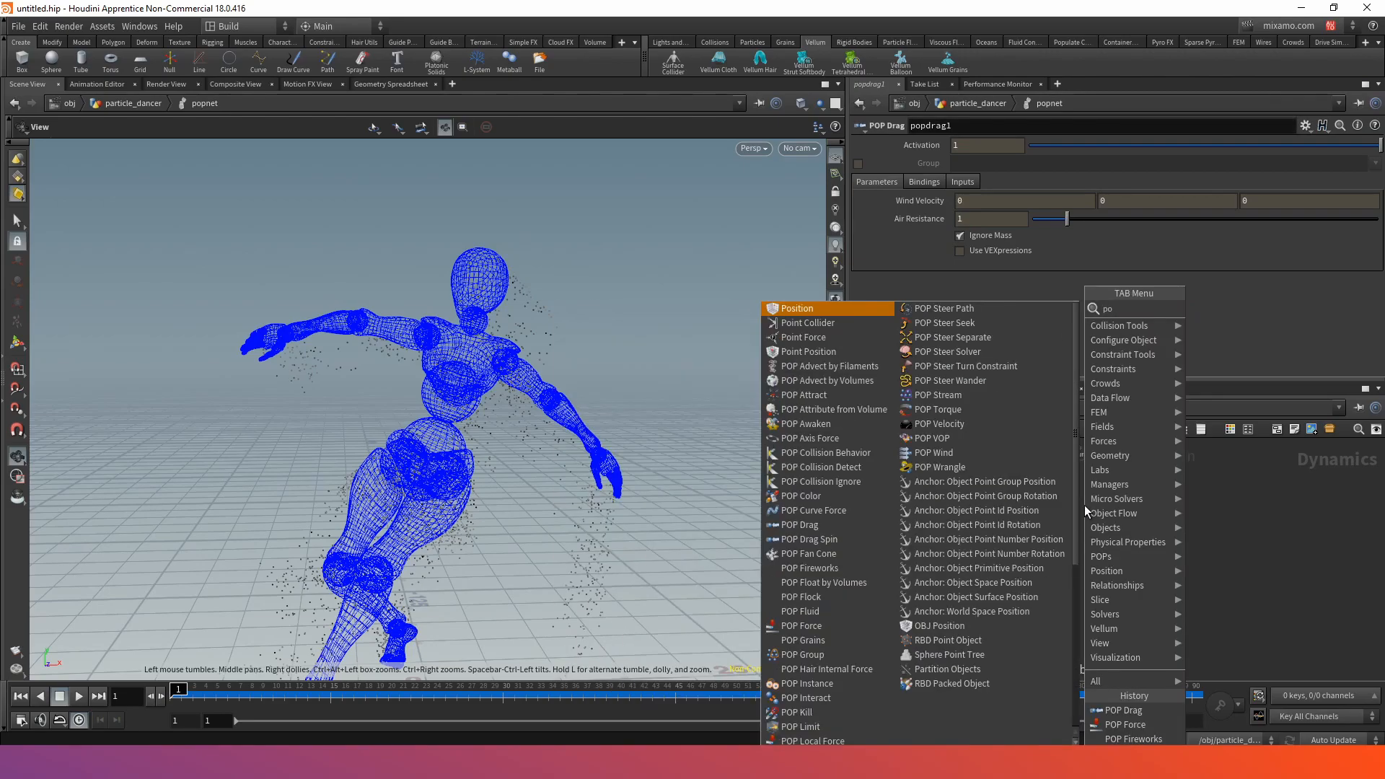
key(BackSpace)
text(for)
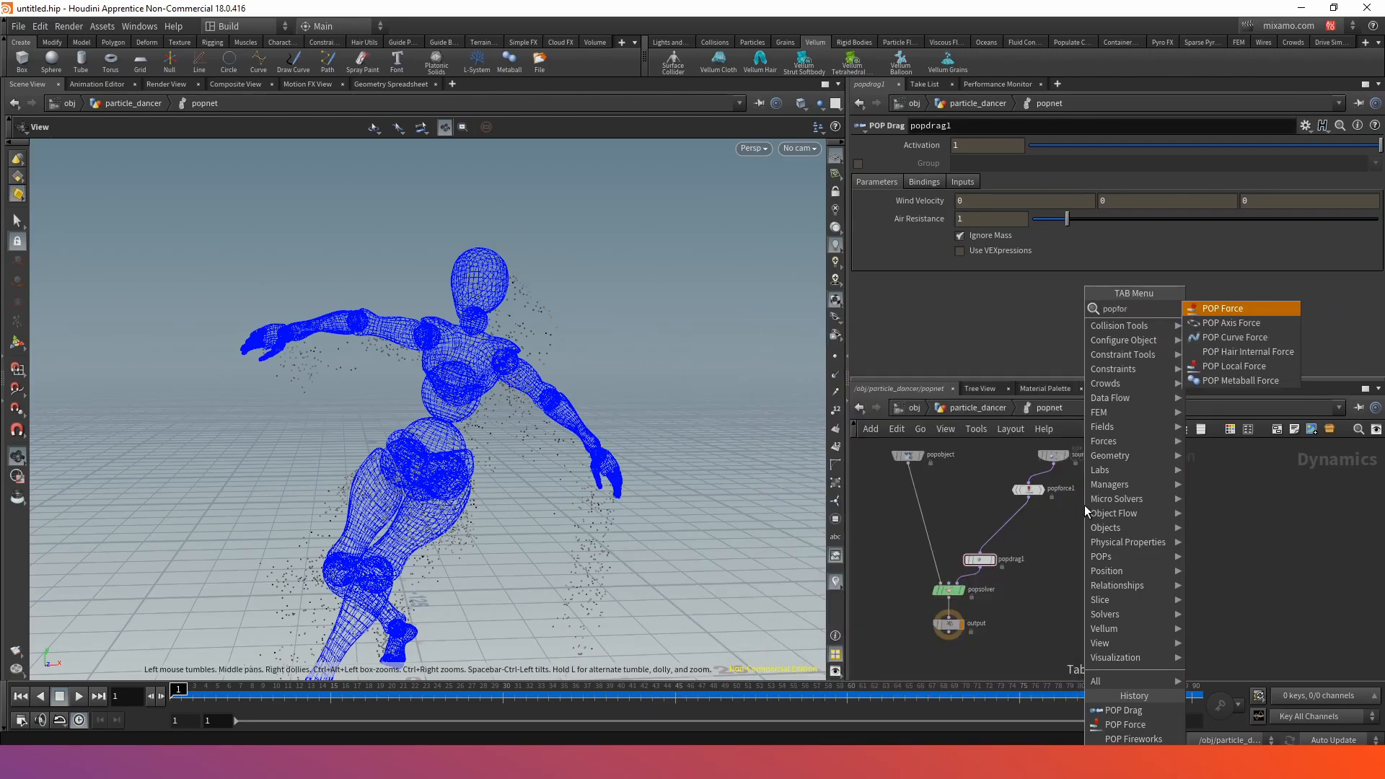
key(Return)
click(1070, 522)
drag(1070, 522, 1015, 526)
- Set popforce2's noise Amplitude to 4.26, Swirl Size to 5.66 and Swirl Scale to 16 on all axes, checking the motion in playback
click(1173, 239)
click(1221, 257)
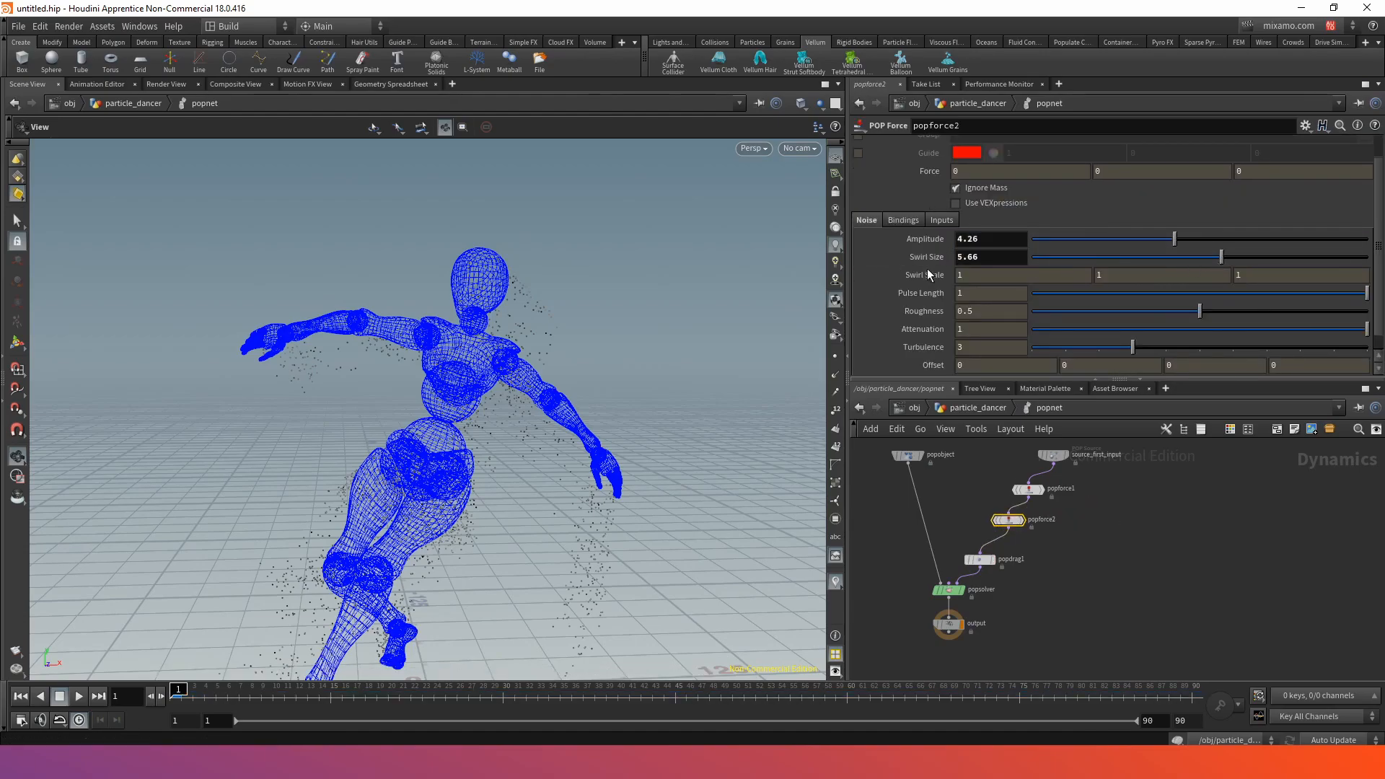
middle_drag(929, 272, 922, 250)
middle_drag(1034, 257, 1017, 257)
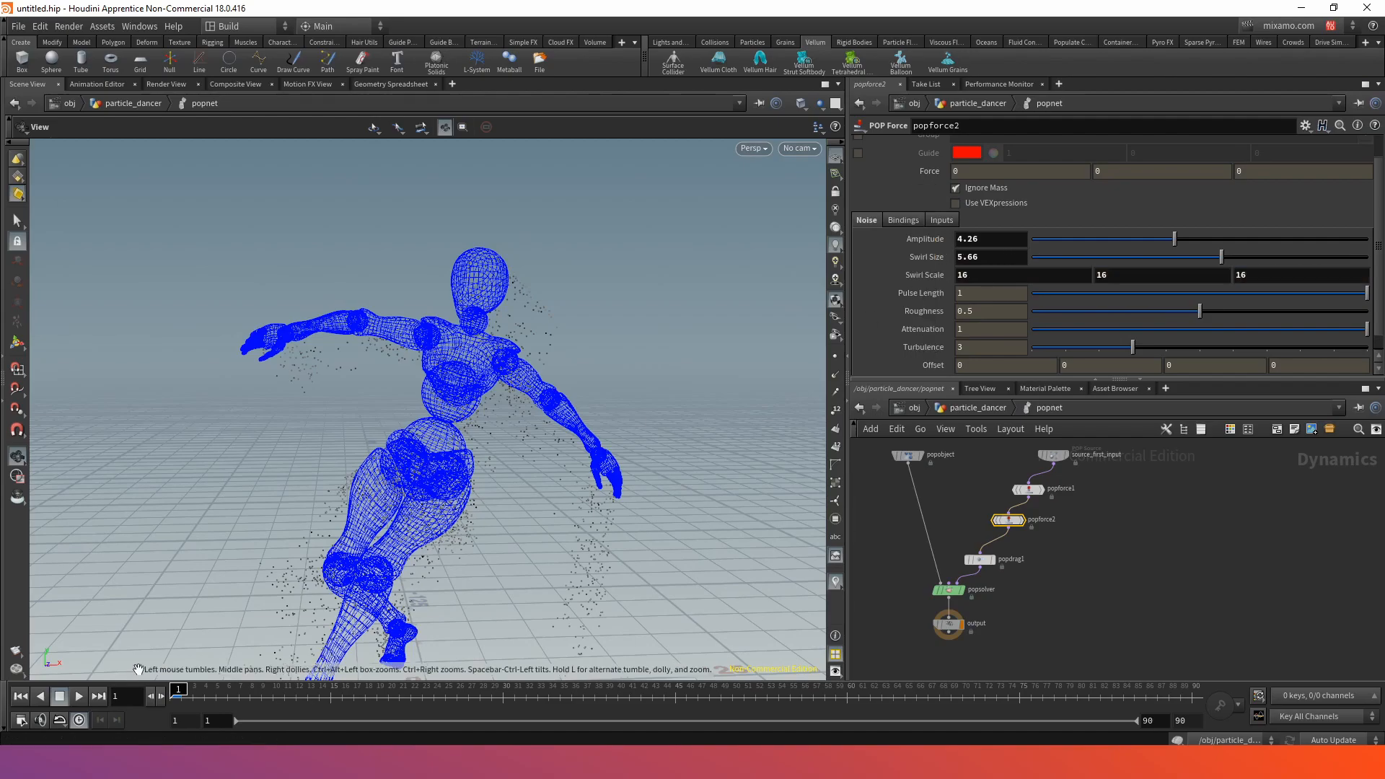
click(80, 696)
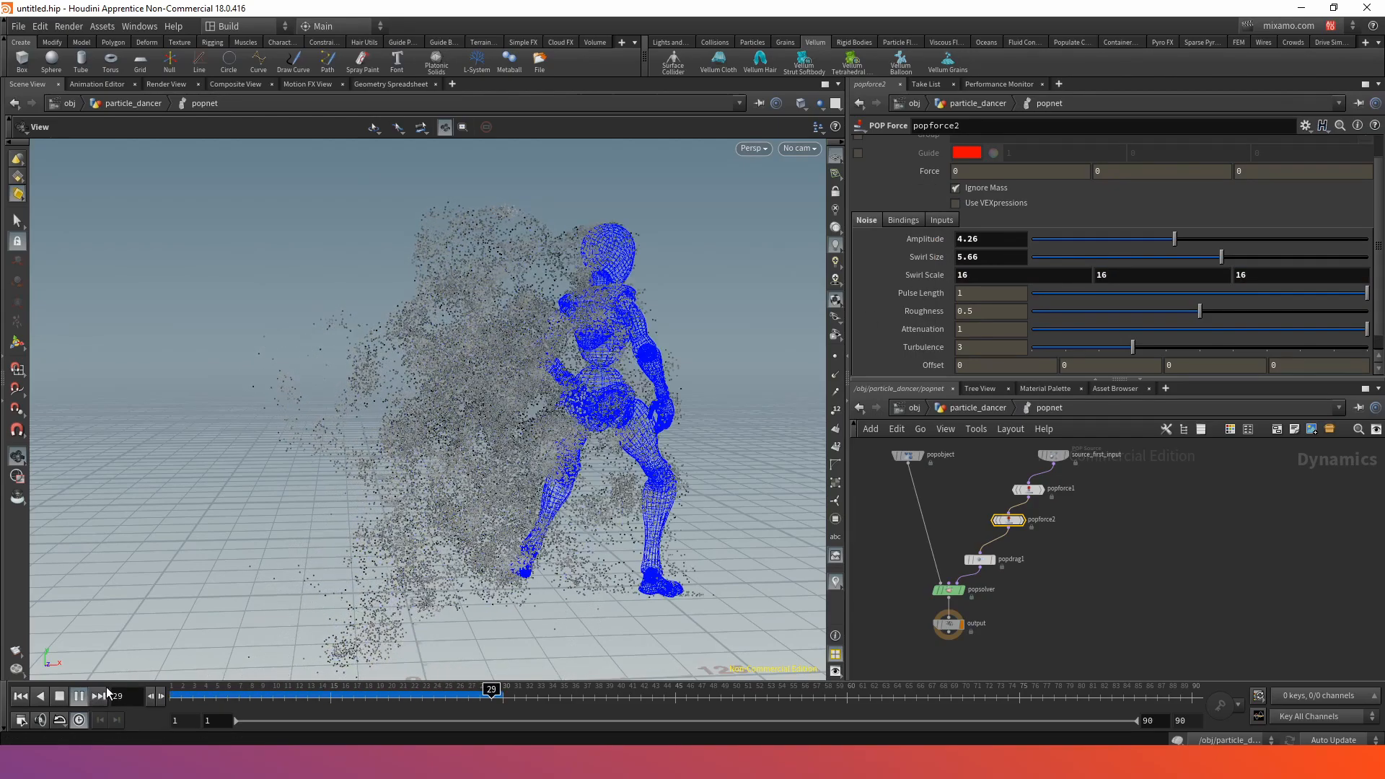
click(21, 696)
- Try popforce2's noise Amplitude at 10, play the simulation and rewind it to frame 1
drag(1174, 239, 1203, 236)
drag(1379, 245, 1382, 245)
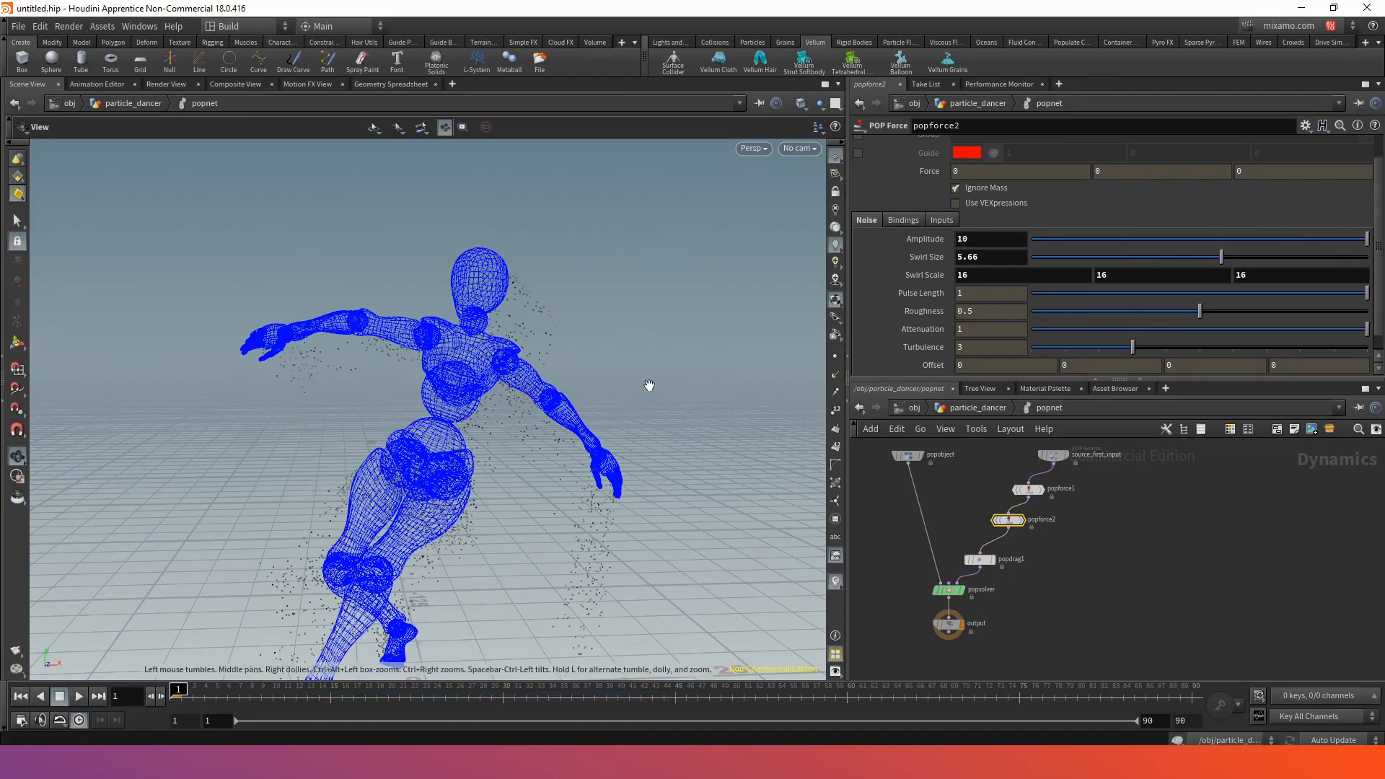
click(74, 697)
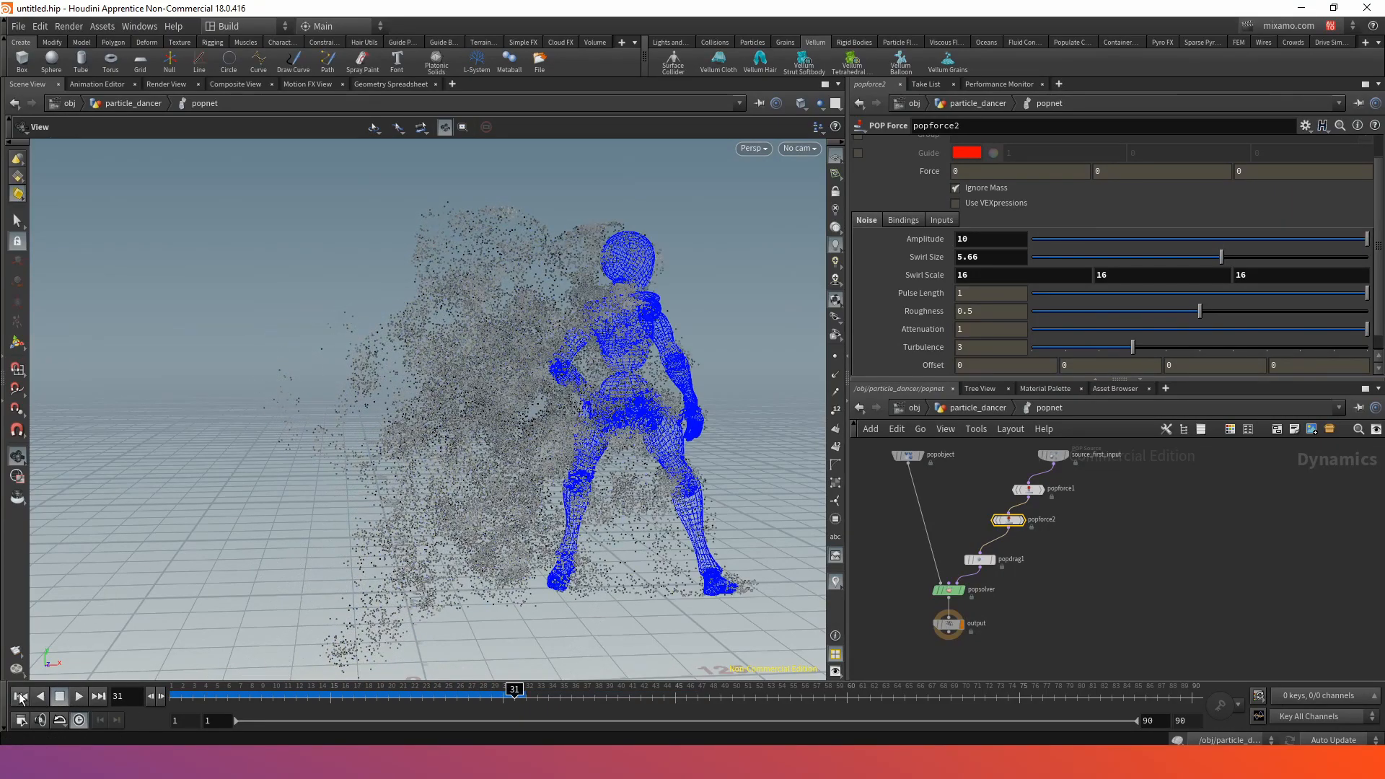
click(19, 698)
- Set popforce2's noise Amplitude to 58, play the simulation and rewind it to frame 1
middle_drag(928, 232, 1070, 211)
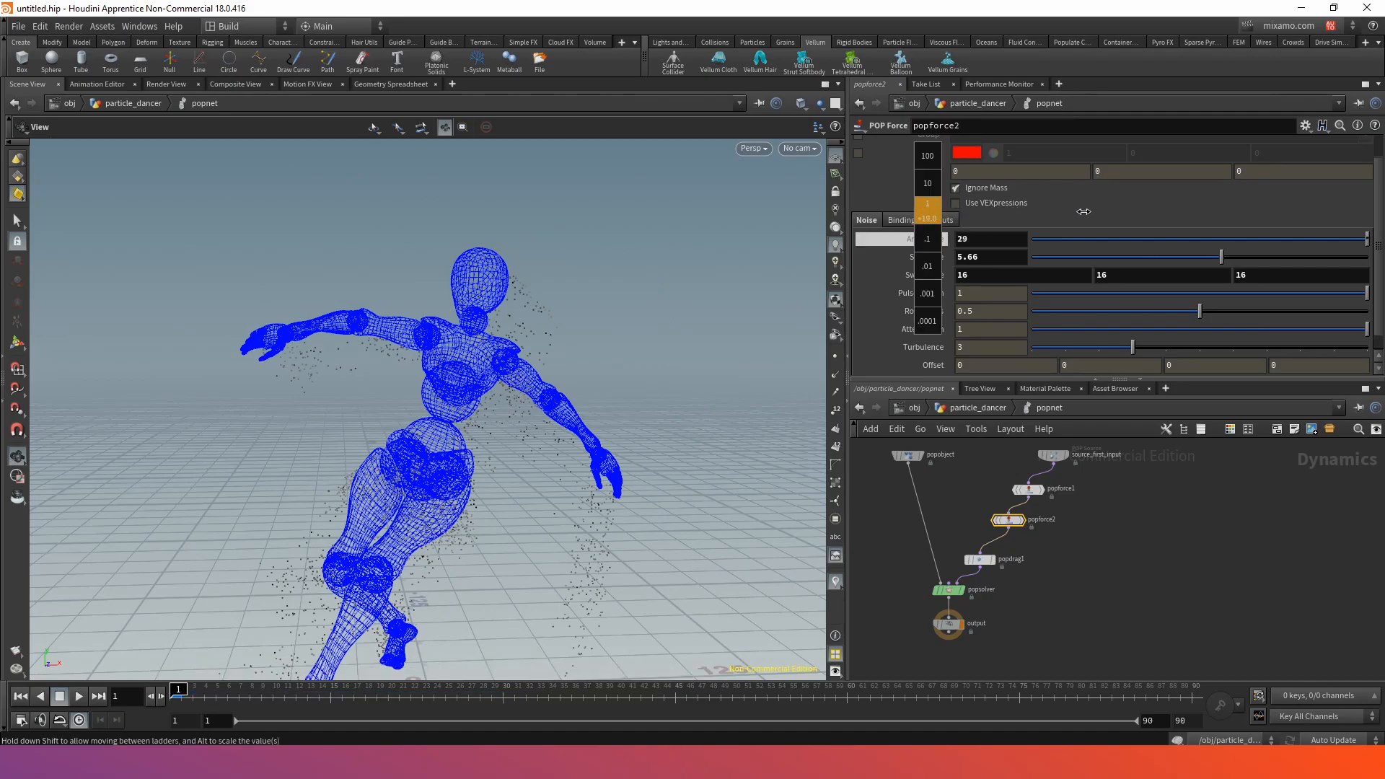
middle_drag(1235, 212, 1243, 212)
click(79, 696)
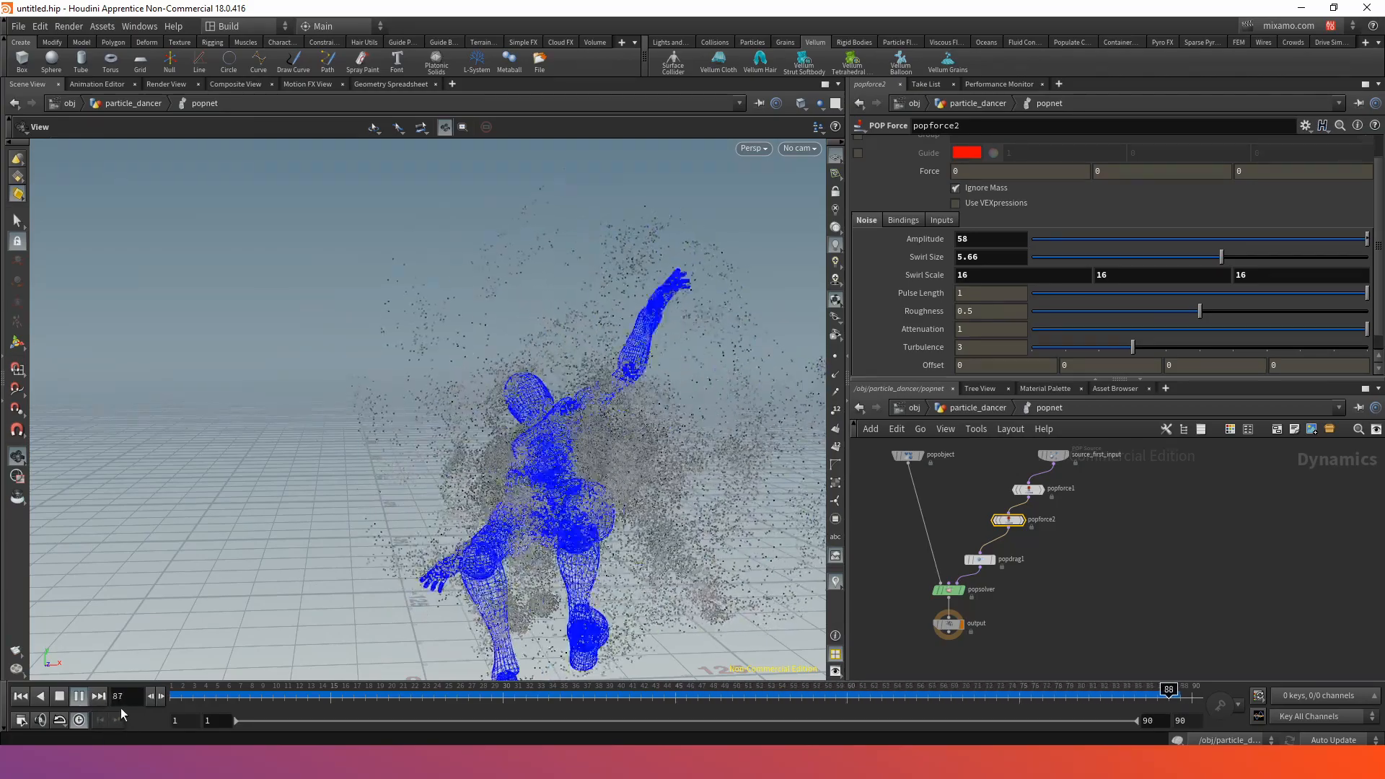
click(78, 697)
click(21, 695)
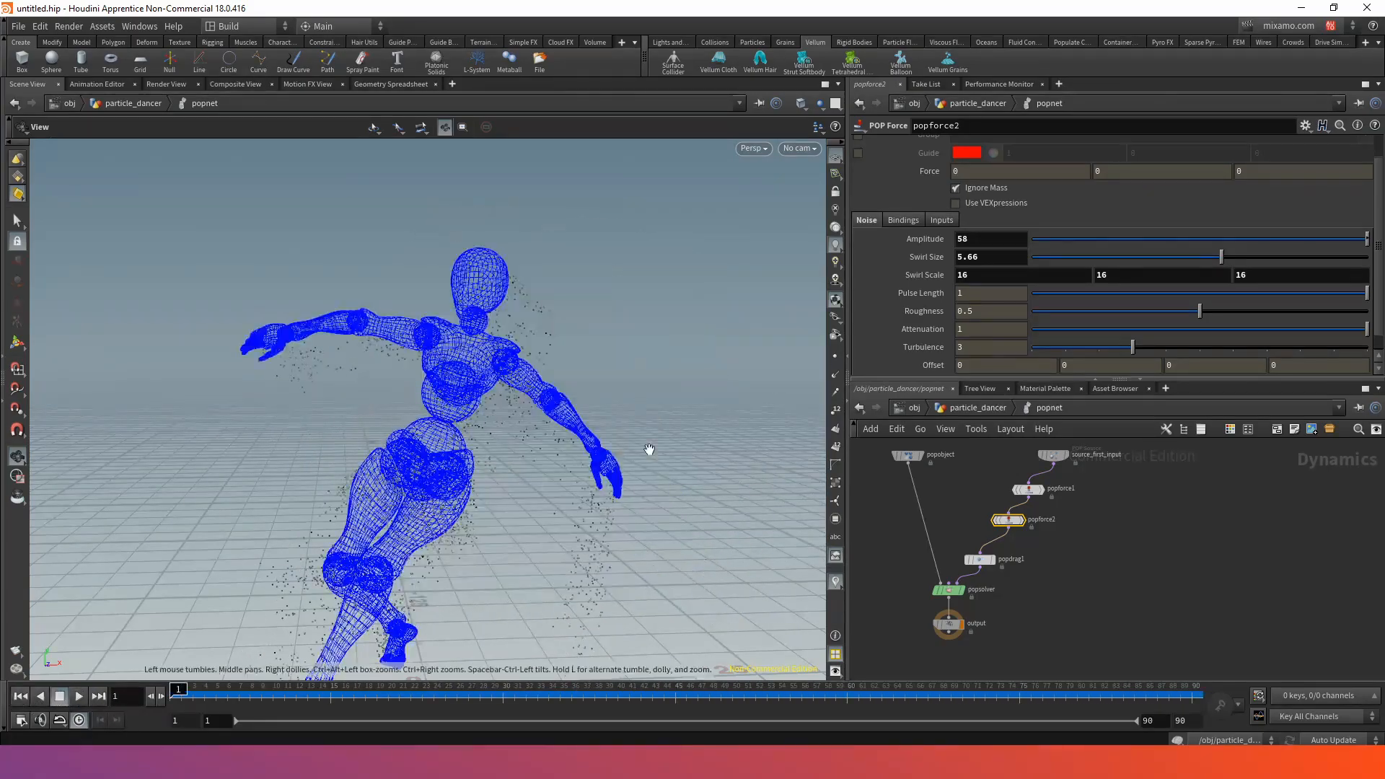
- Set popforce2's Swirl Size to 180 and Swirl Scale to 33 on all axes, and return to the particle_dancer network
key(u)
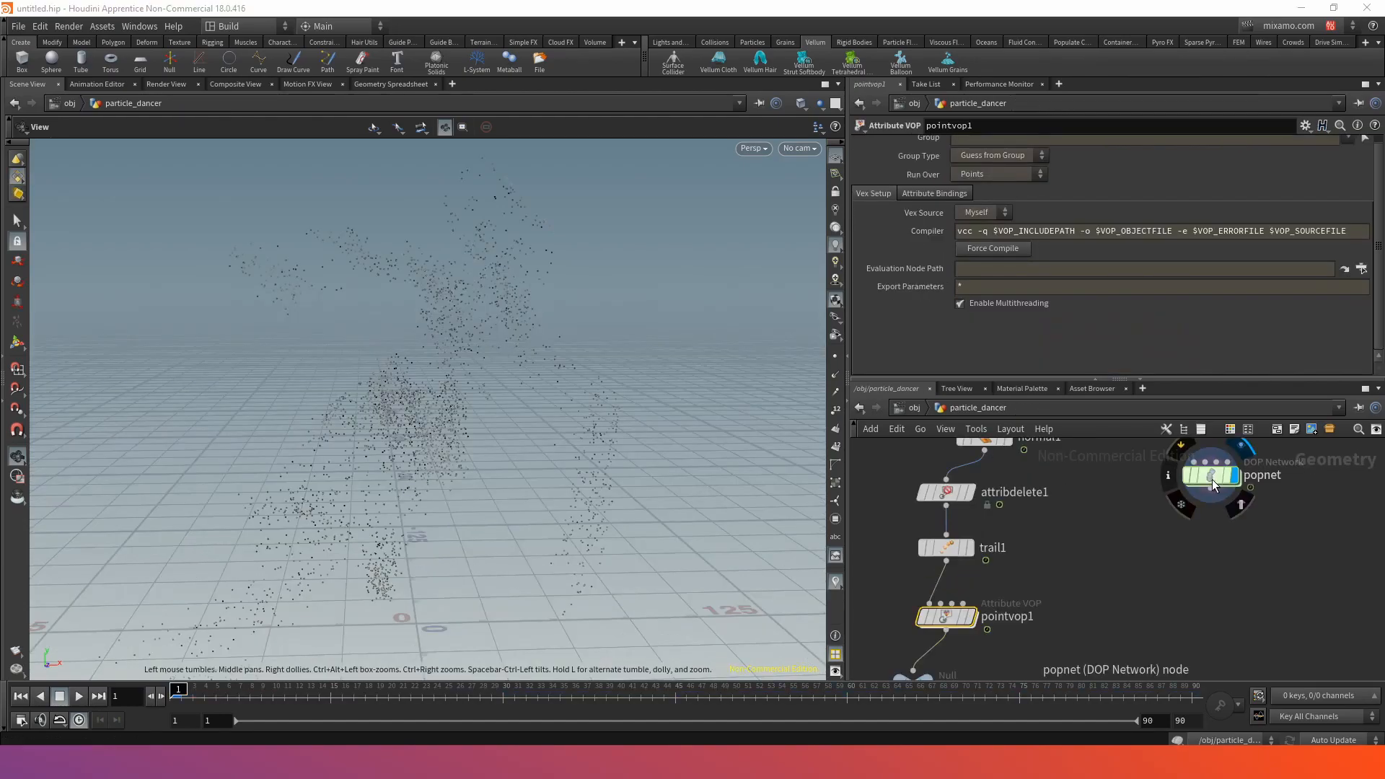
key(i)
drag(458, 315, 557, 438)
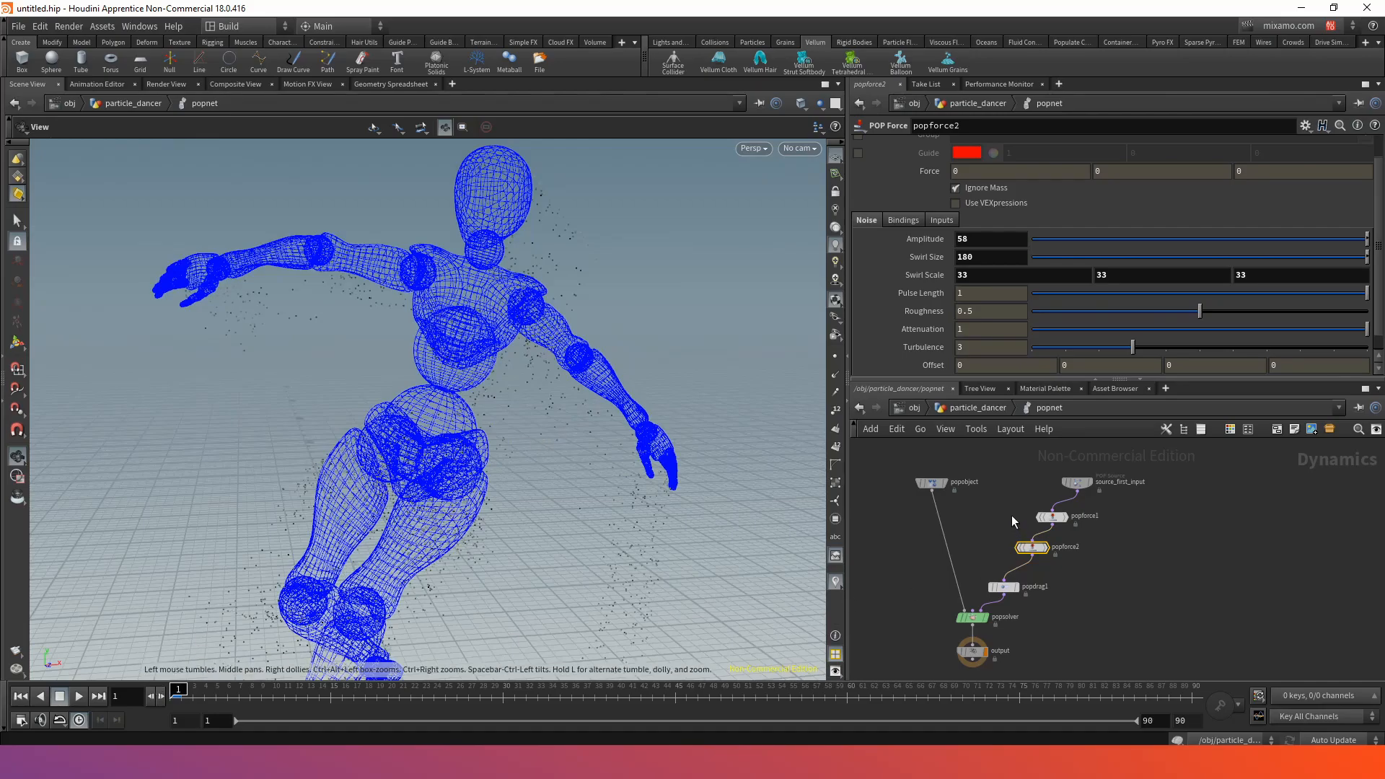
click(982, 409)
middle_drag(1014, 538, 1026, 578)
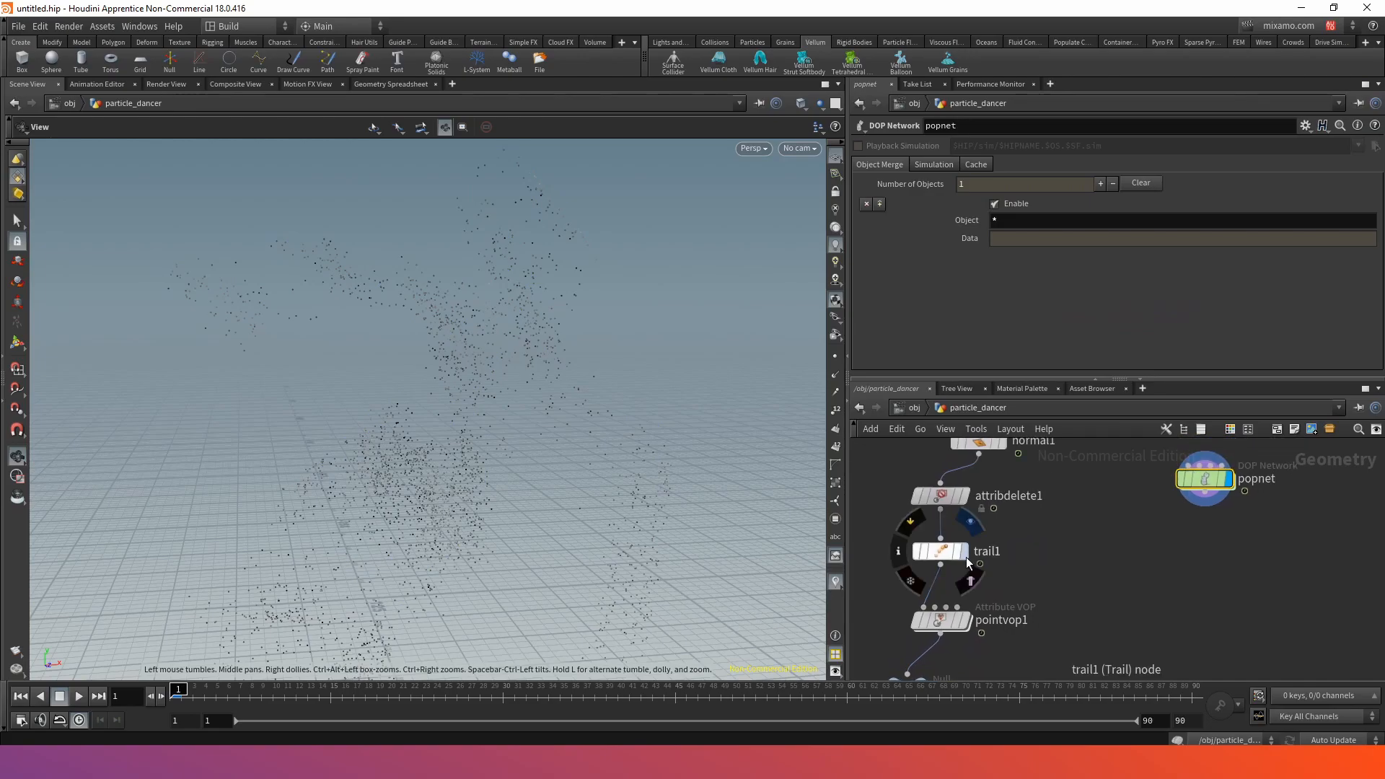
- Inside pointvop1, connect the global N output to the geometry output's v input and play the simulation
double_click(938, 620)
middle_drag(1064, 601, 1063, 550)
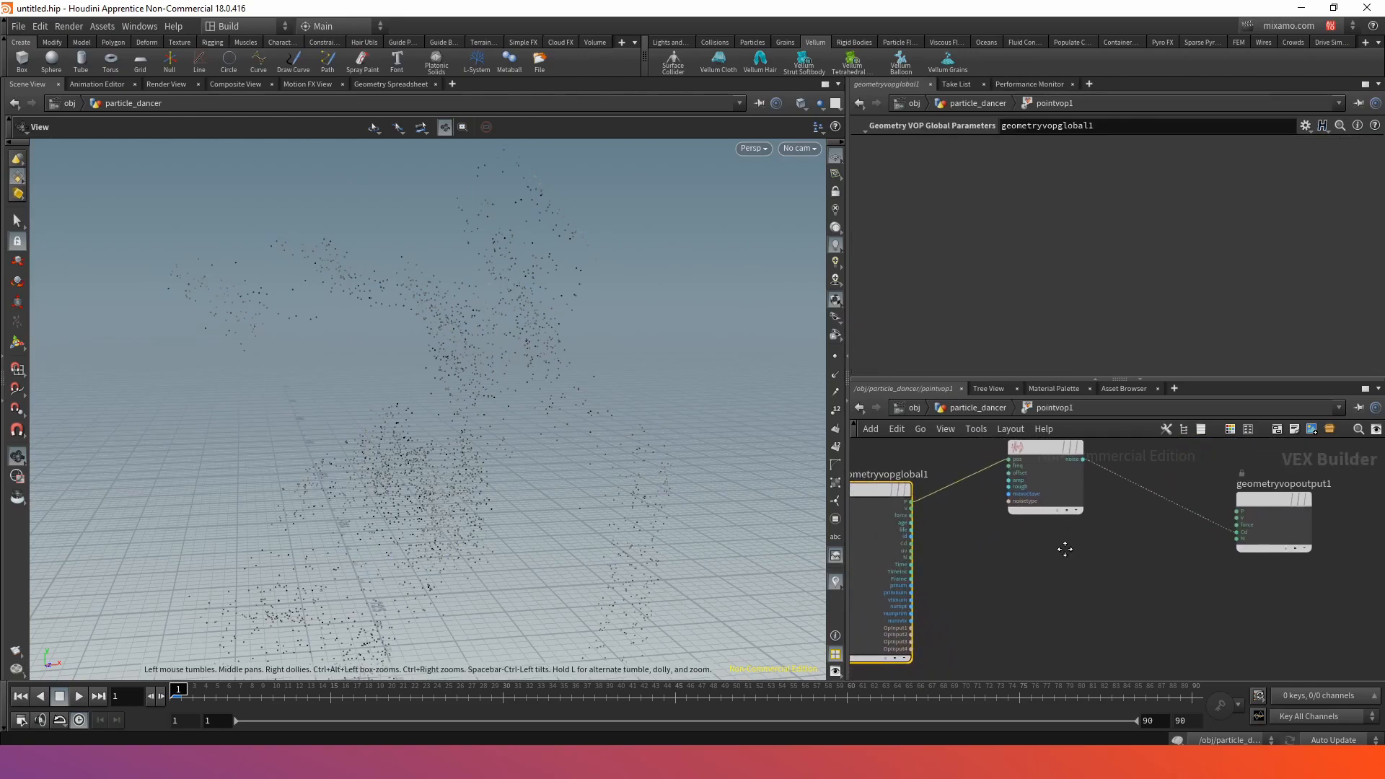
mouse_move(965, 548)
middle_down()
mouse_move(983, 551)
mouse_move(968, 541)
middle_up()
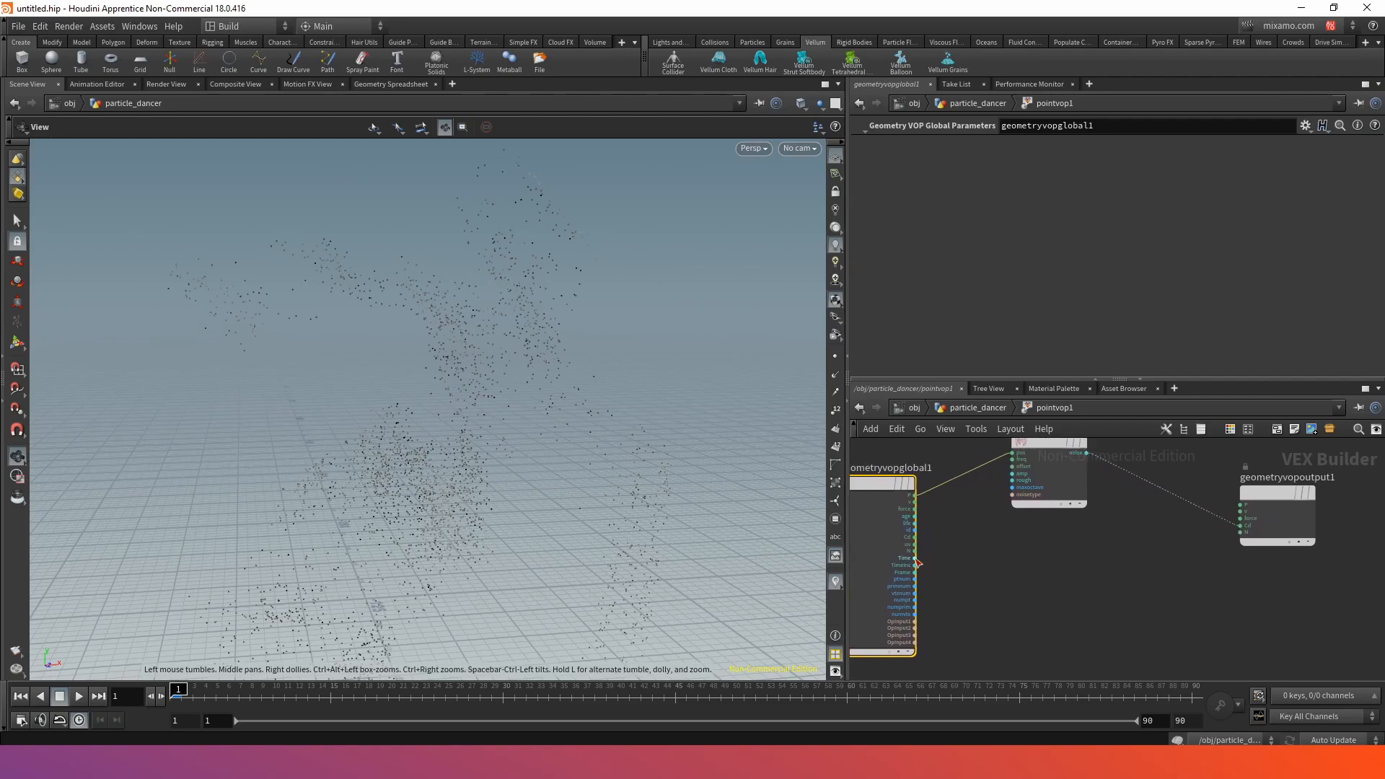
drag(914, 551, 1242, 512)
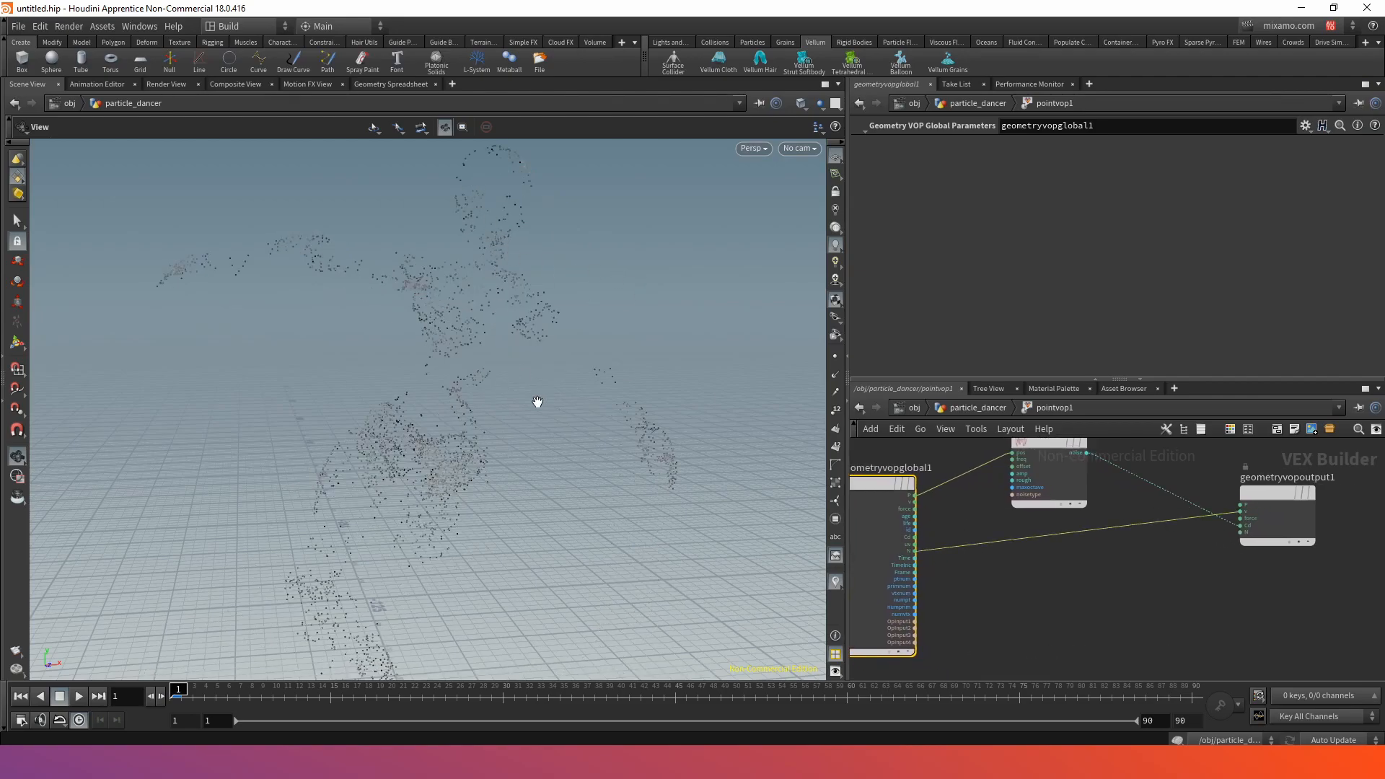
click(78, 697)
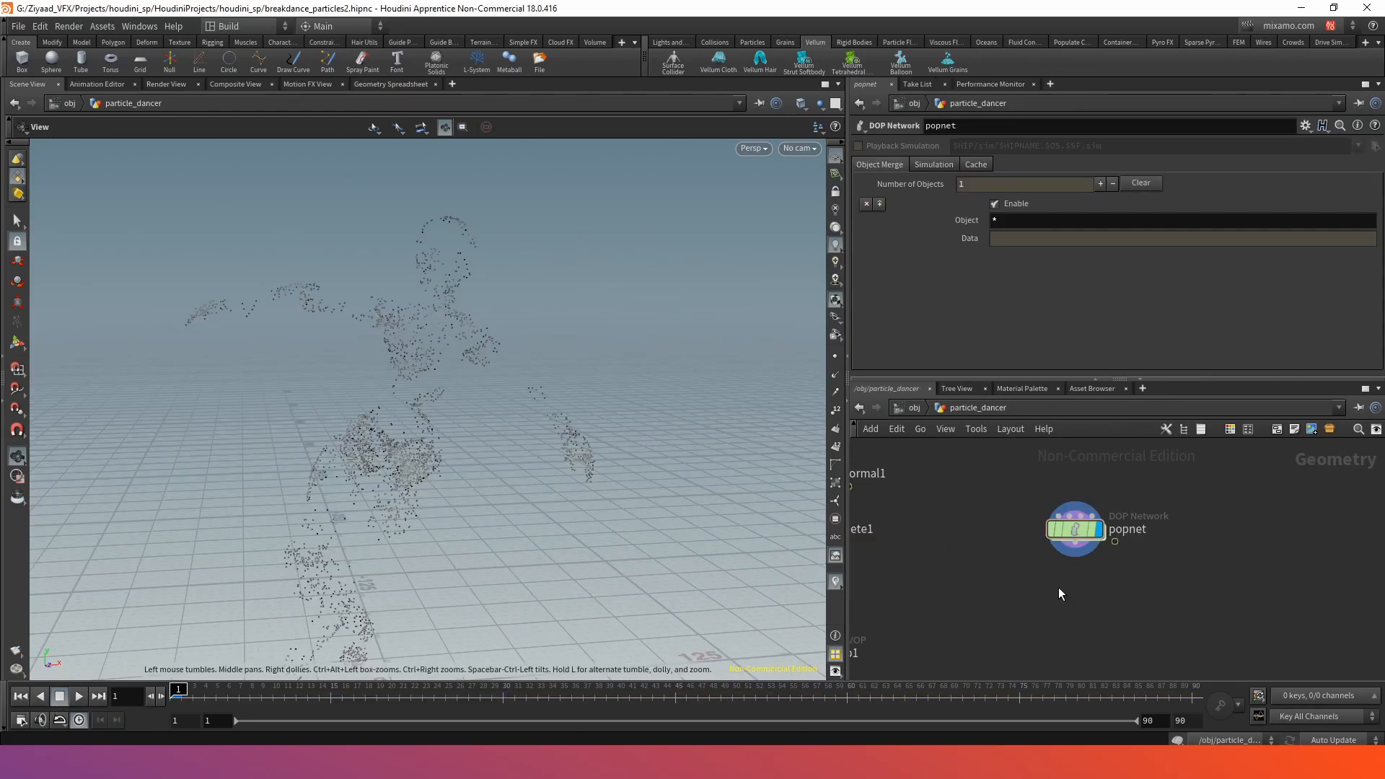
- Add a Point VOP below popnet in the particle_dancer network, wire popnet into it and set its display flag
key(Tab)
text(point ve)
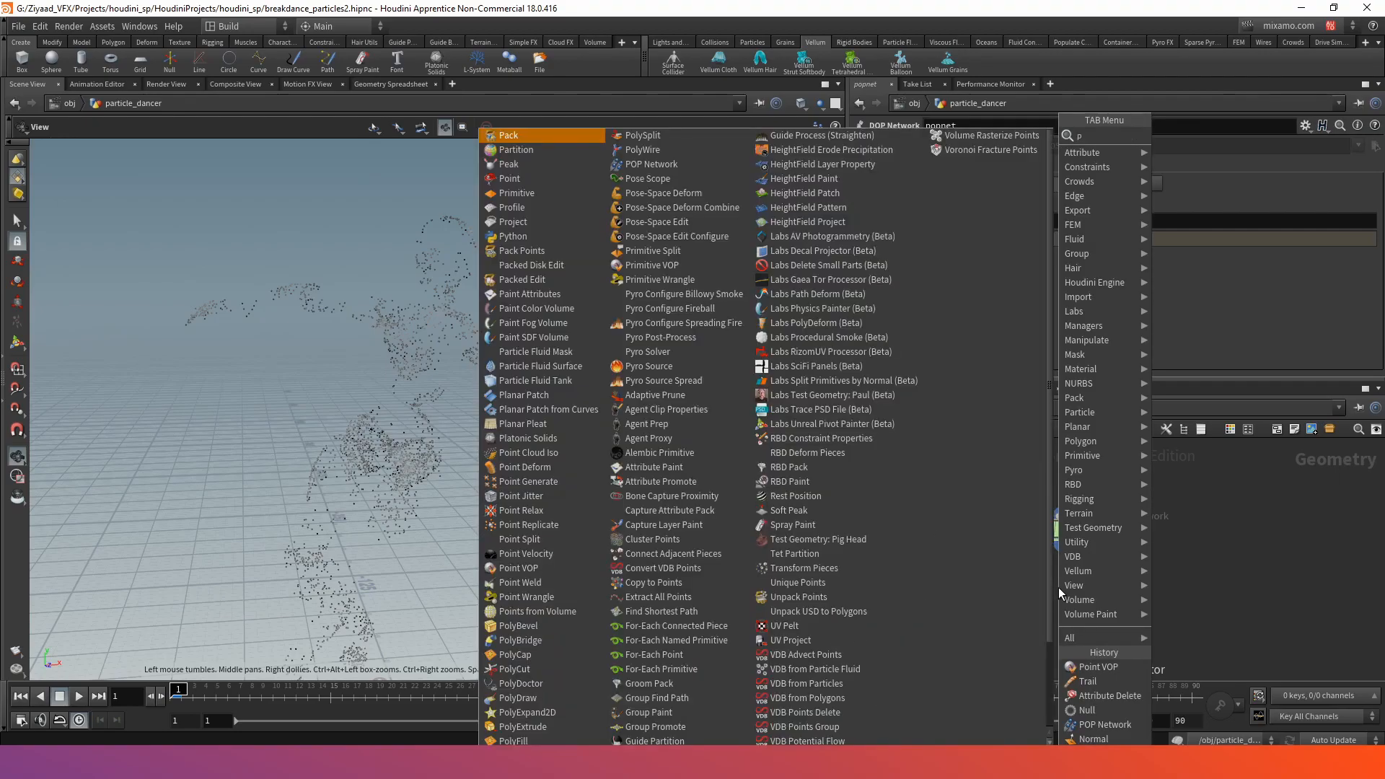
key(Return)
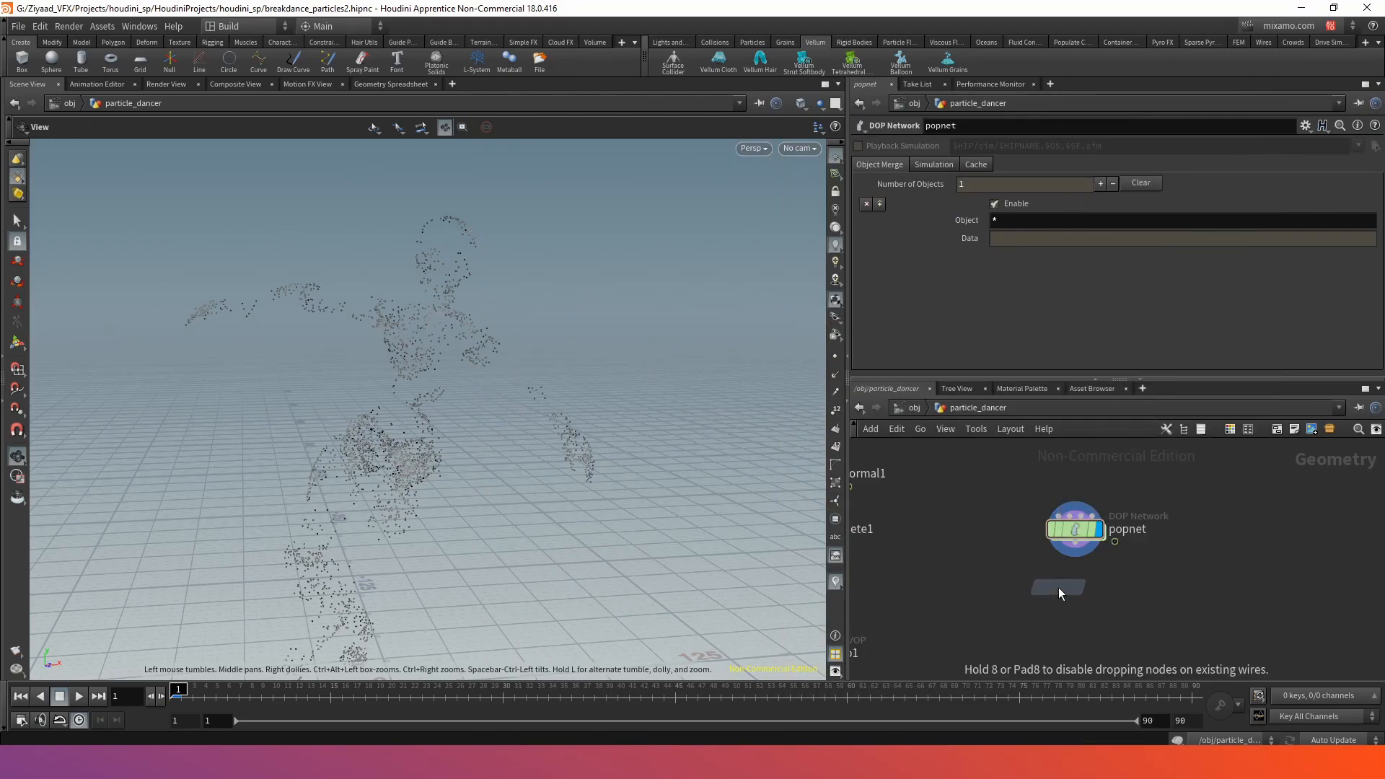
mouse_move(1074, 544)
mouse_down()
mouse_move(1041, 574)
mouse_move(1063, 524)
mouse_up()
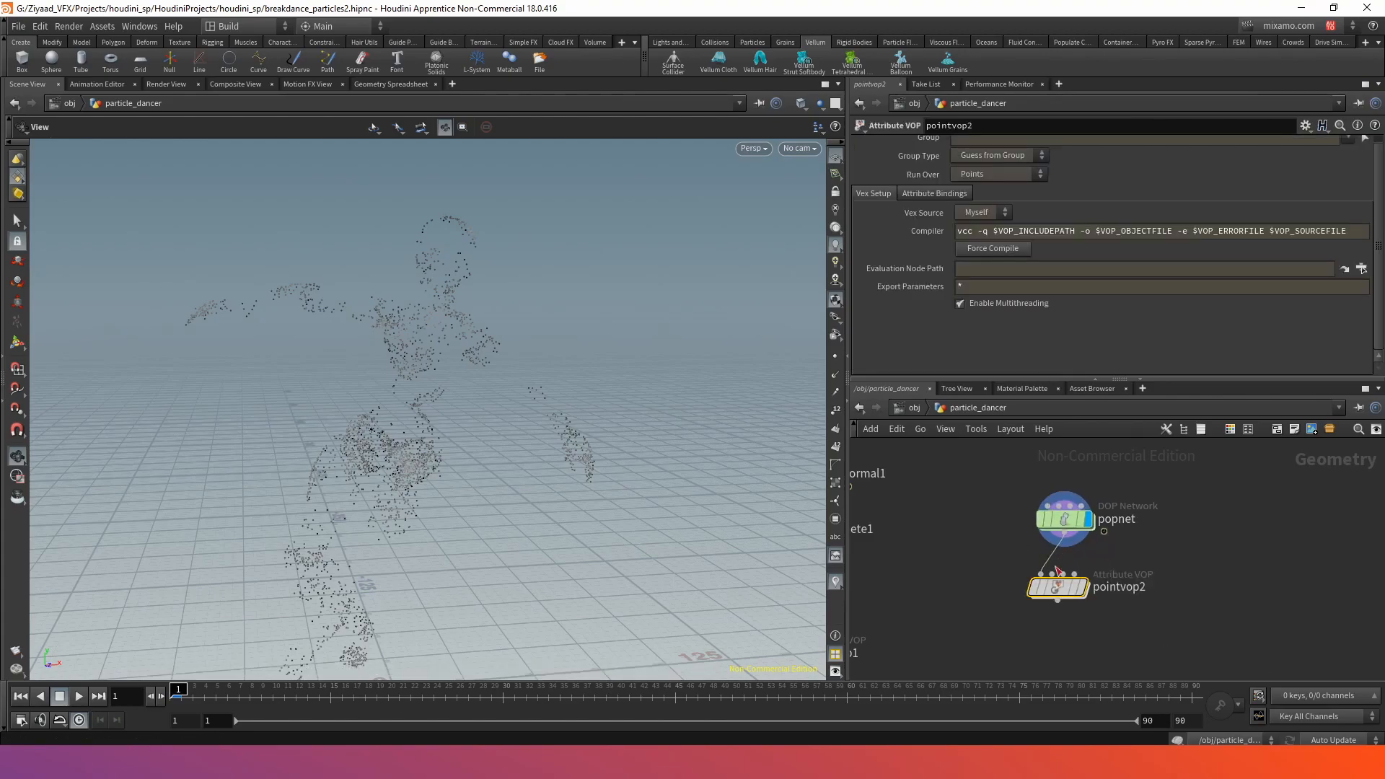
drag(1060, 590, 1074, 587)
click(1099, 590)
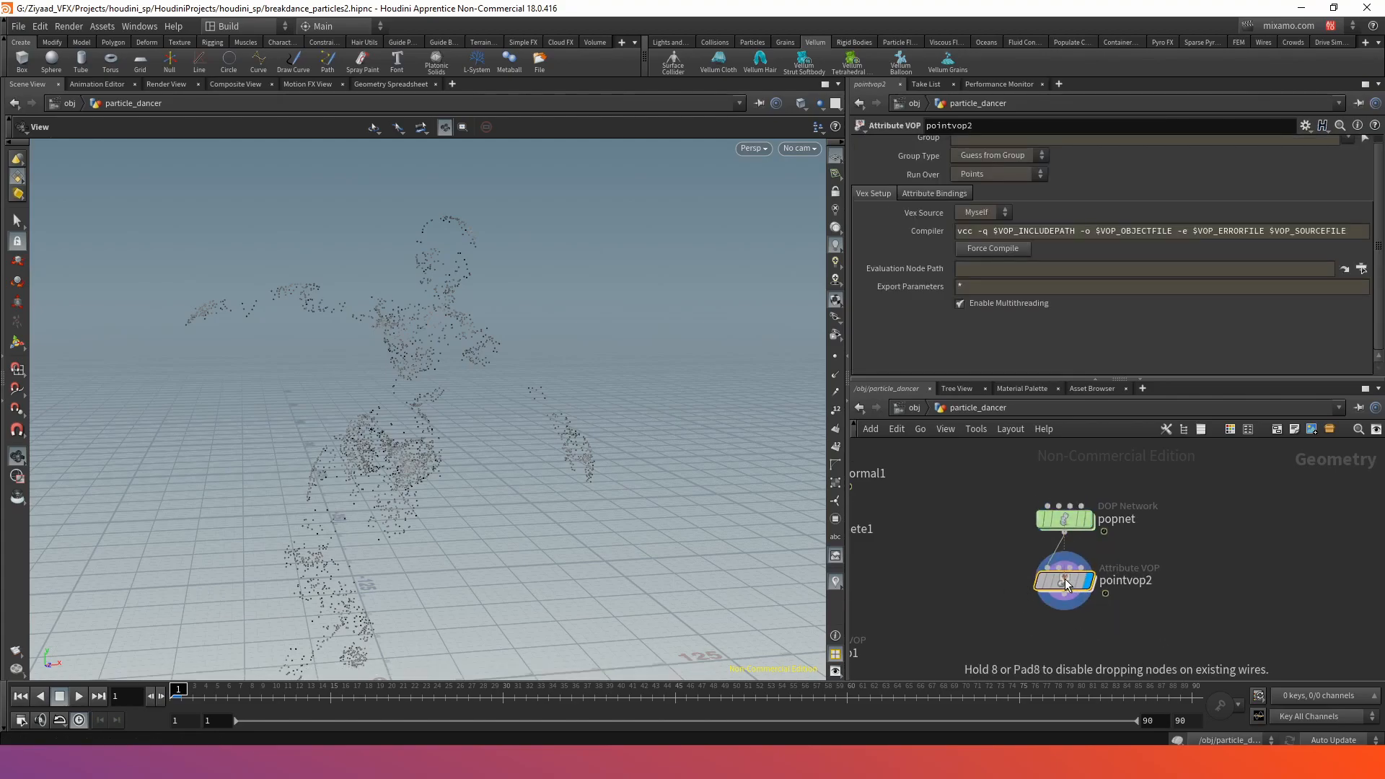
- Enter pointvop2 and add a Ramp Parameter node beside the geometry globals
double_click(1074, 585)
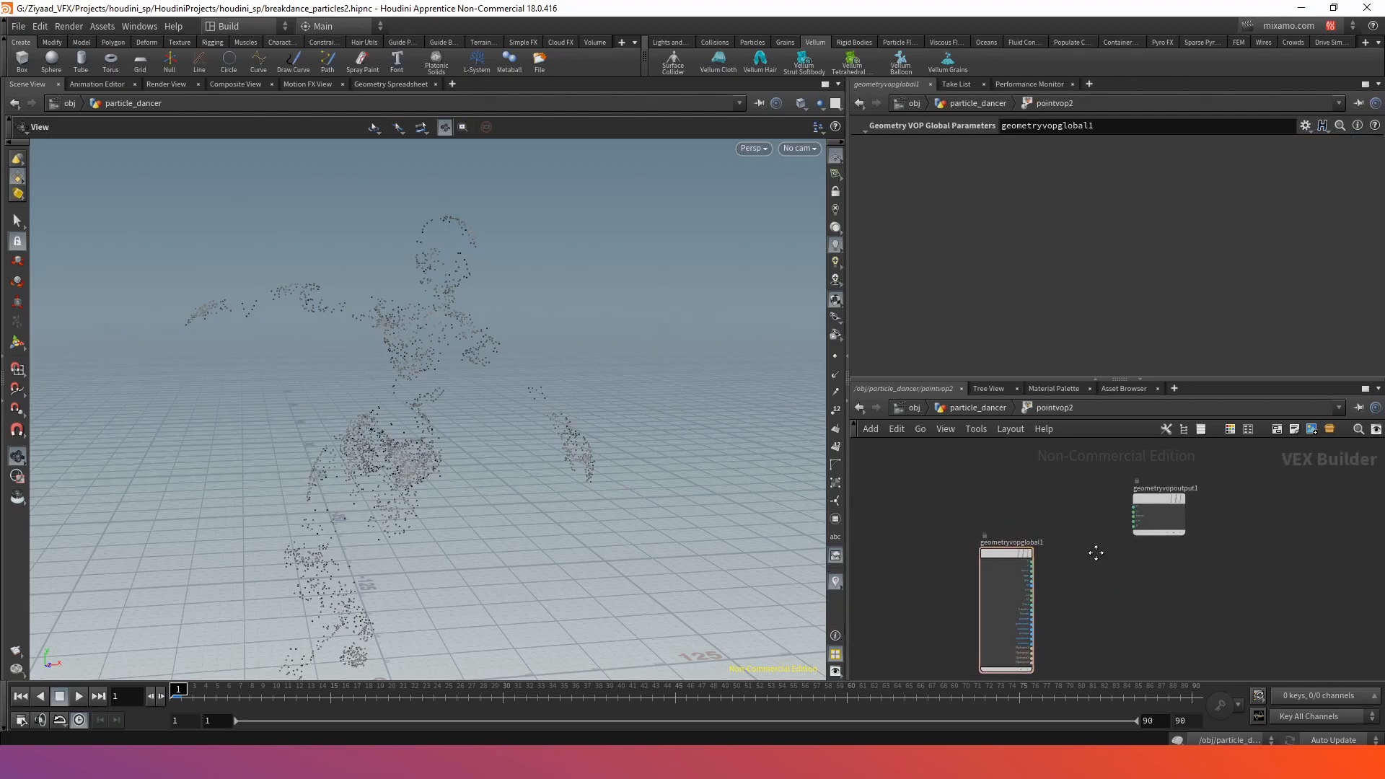
key(Tab)
text(ramp)
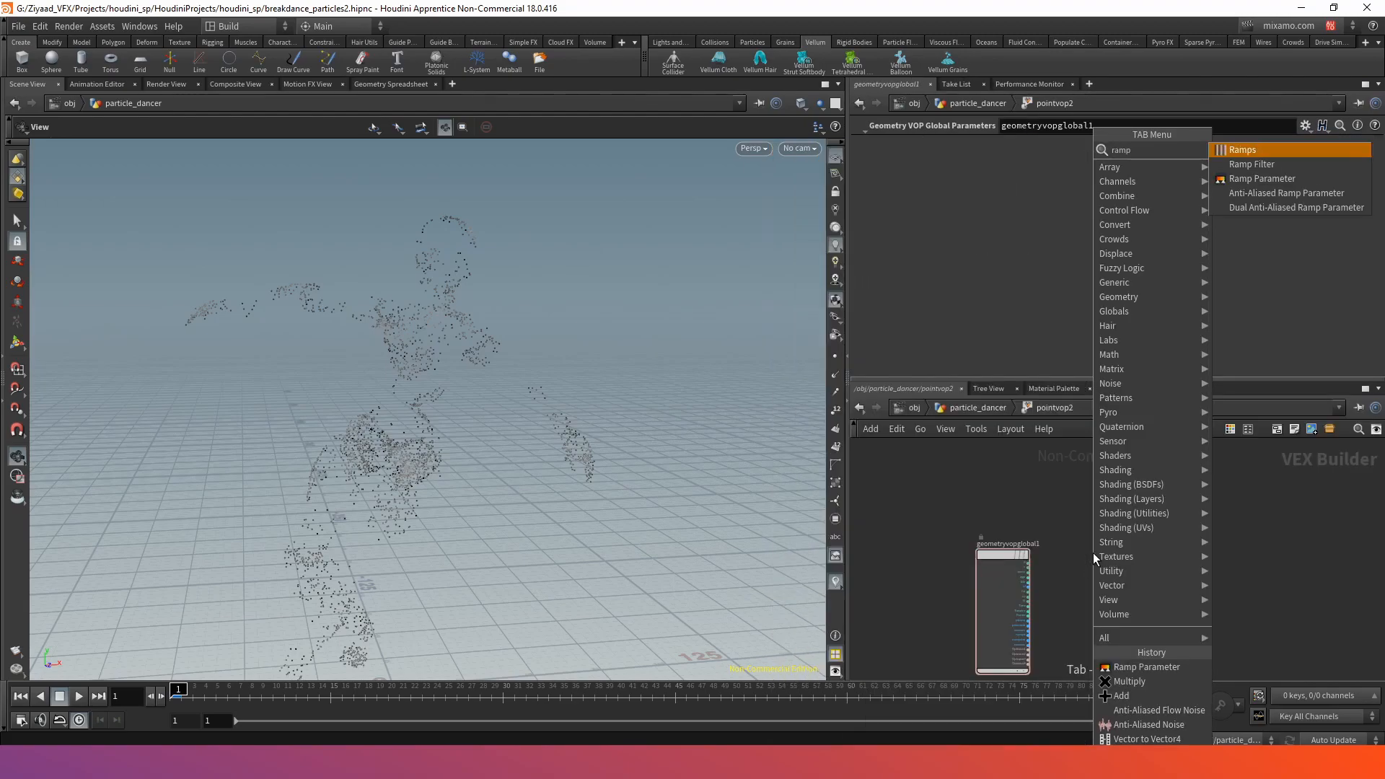
key(Down)
key(Down)
key(Return)
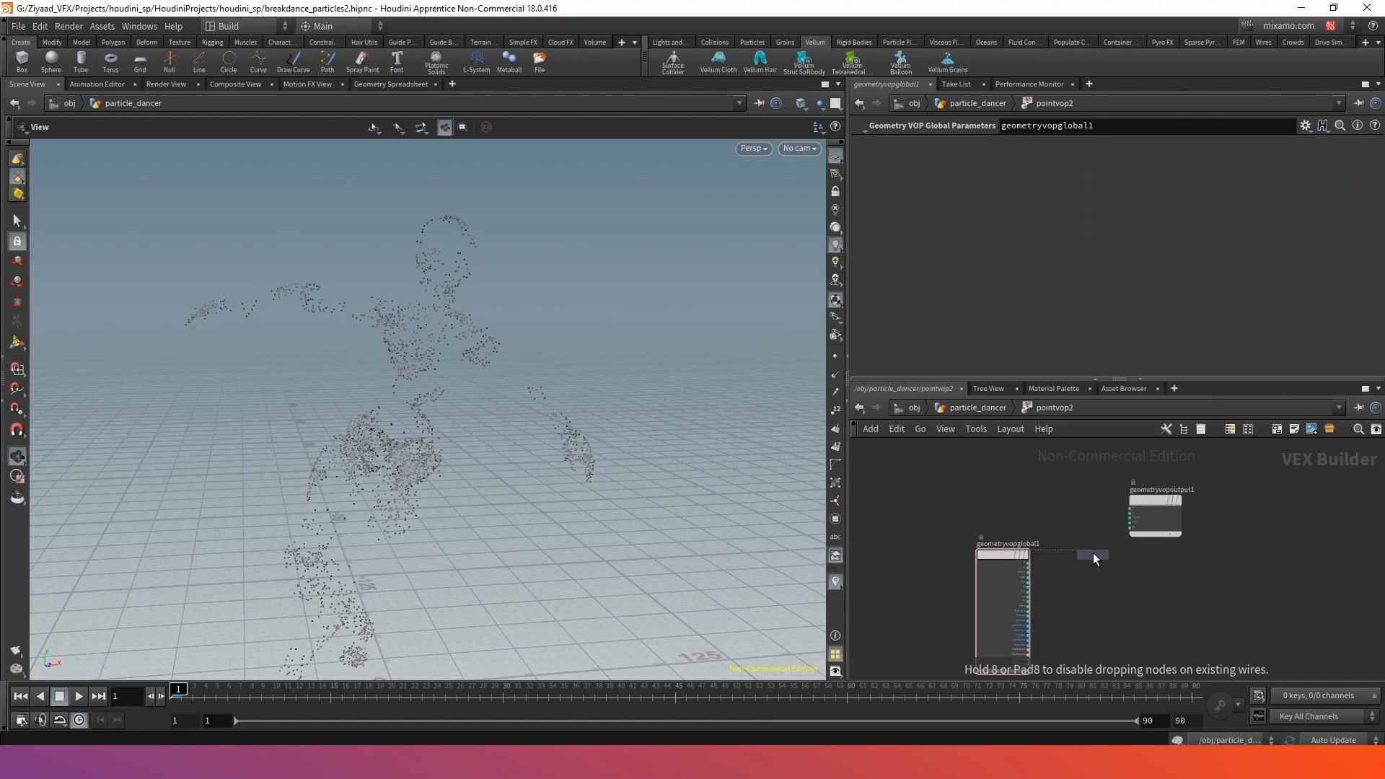
click(1083, 560)
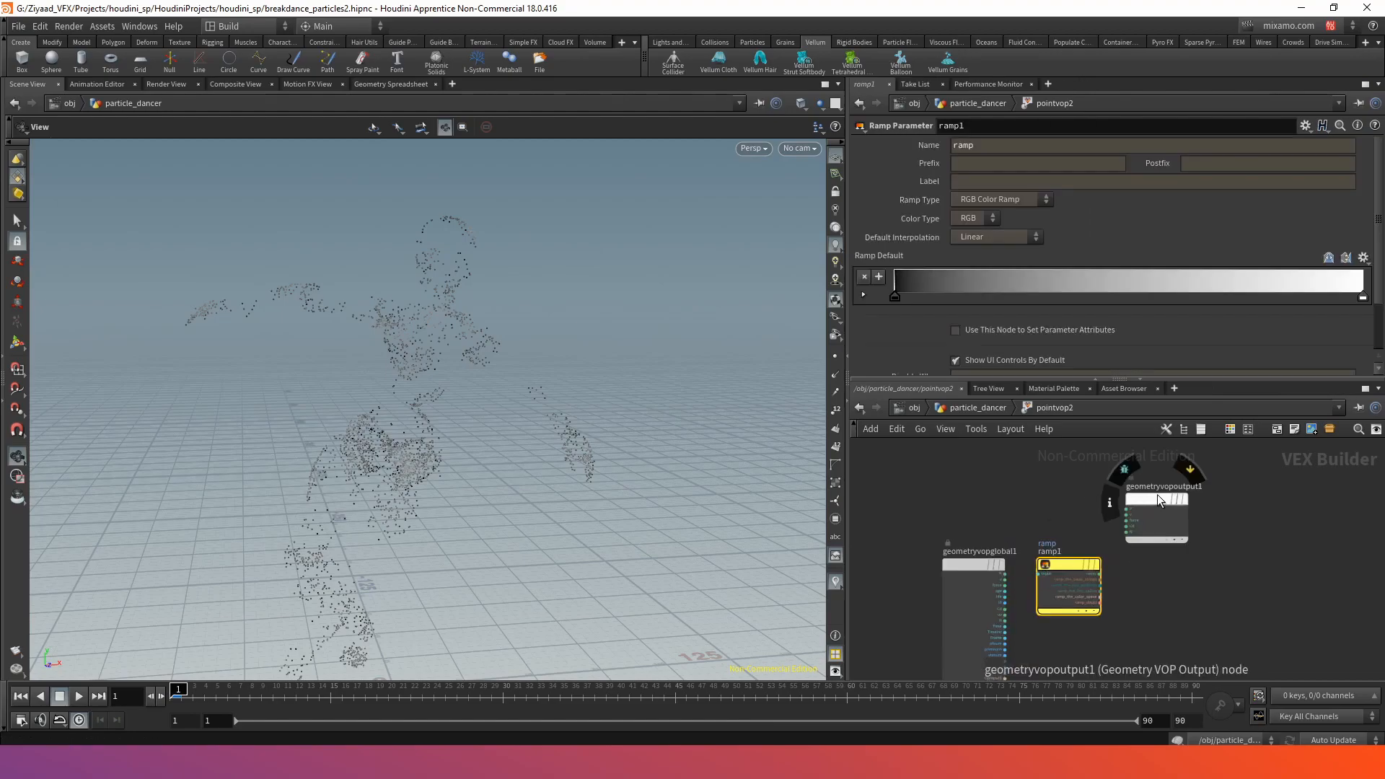
- Spread out the nodes in pointvop2 and place a Divide node between the globals and ramp1
drag(1239, 532, 1234, 534)
scroll(1180, 542, up, 3)
middle_drag(1172, 545, 1165, 496)
drag(1021, 526, 1110, 516)
middle_drag(984, 528, 1043, 512)
drag(997, 501, 920, 478)
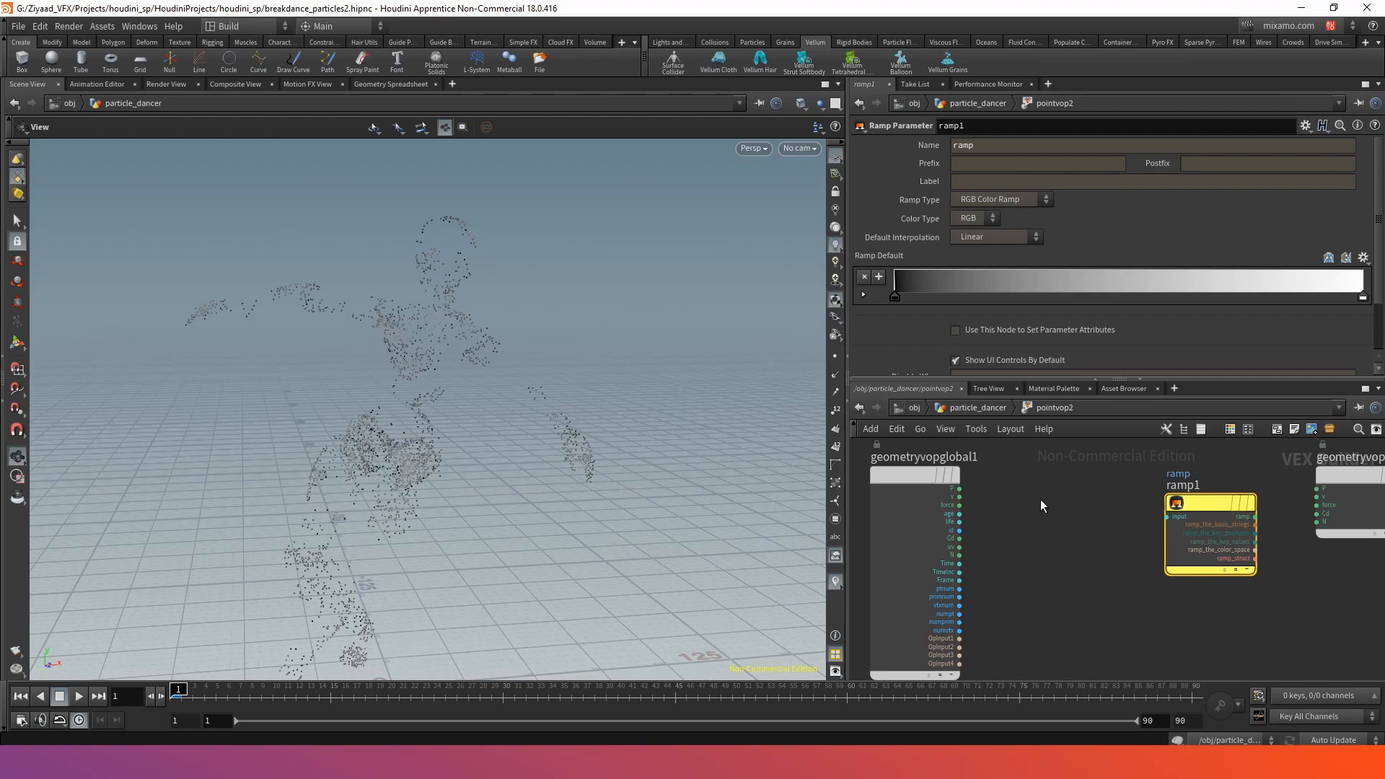
key(Tab)
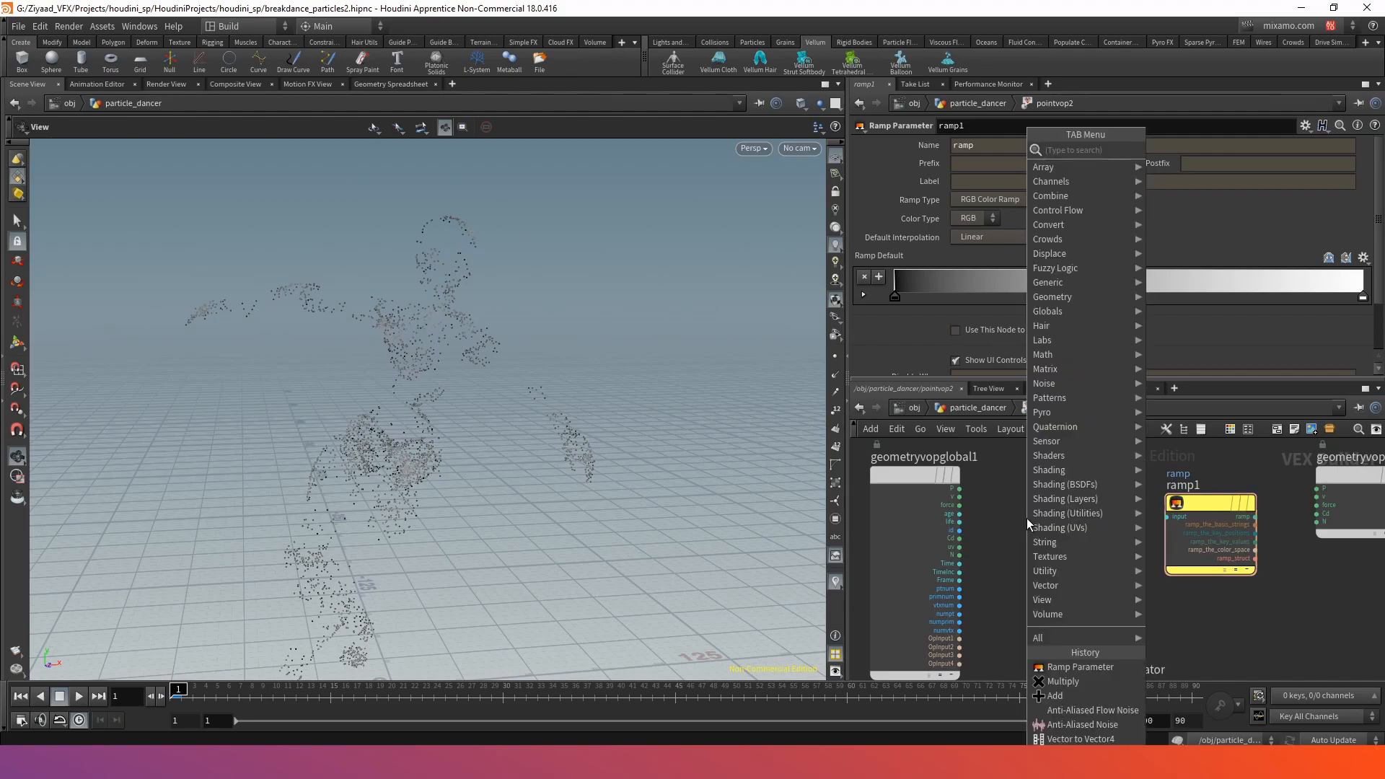
text(divi)
key(Return)
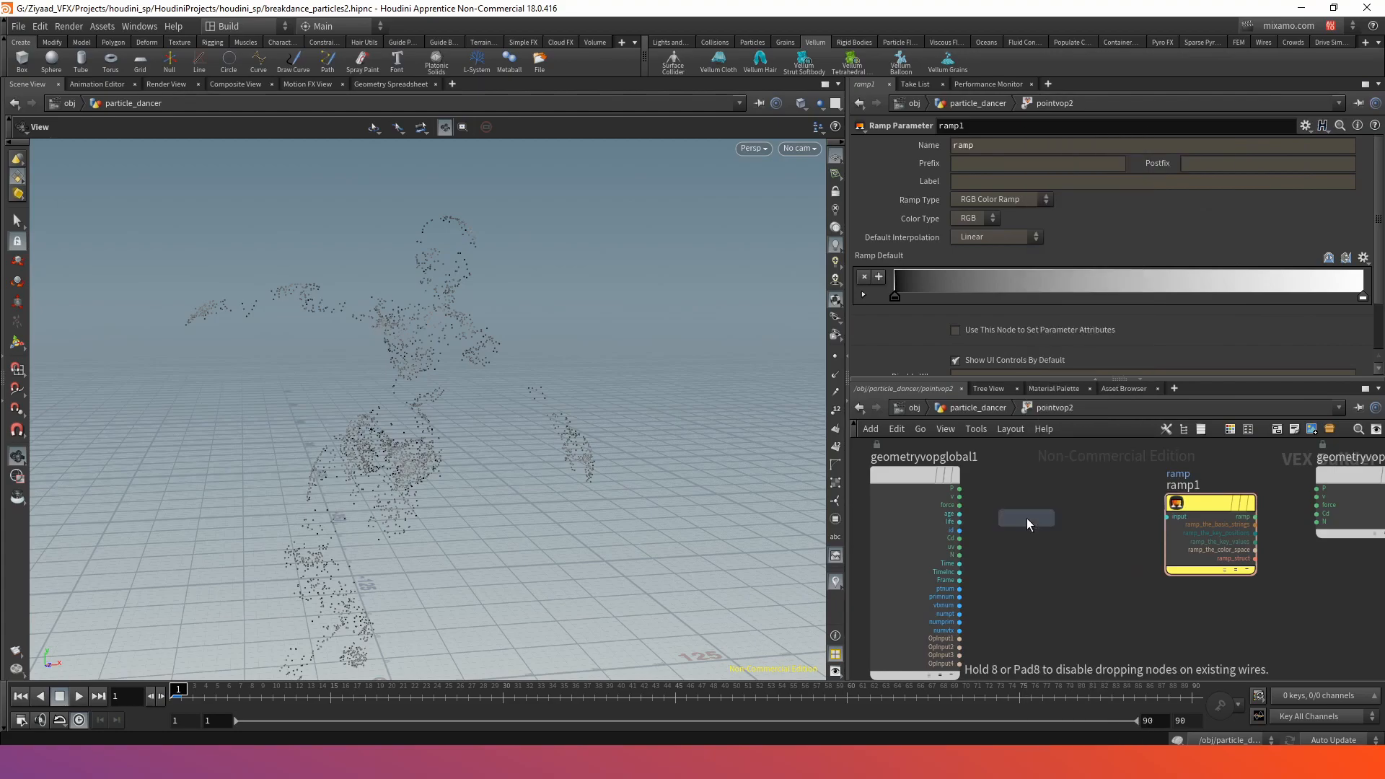
click(1028, 518)
scroll(1027, 518, up, 3)
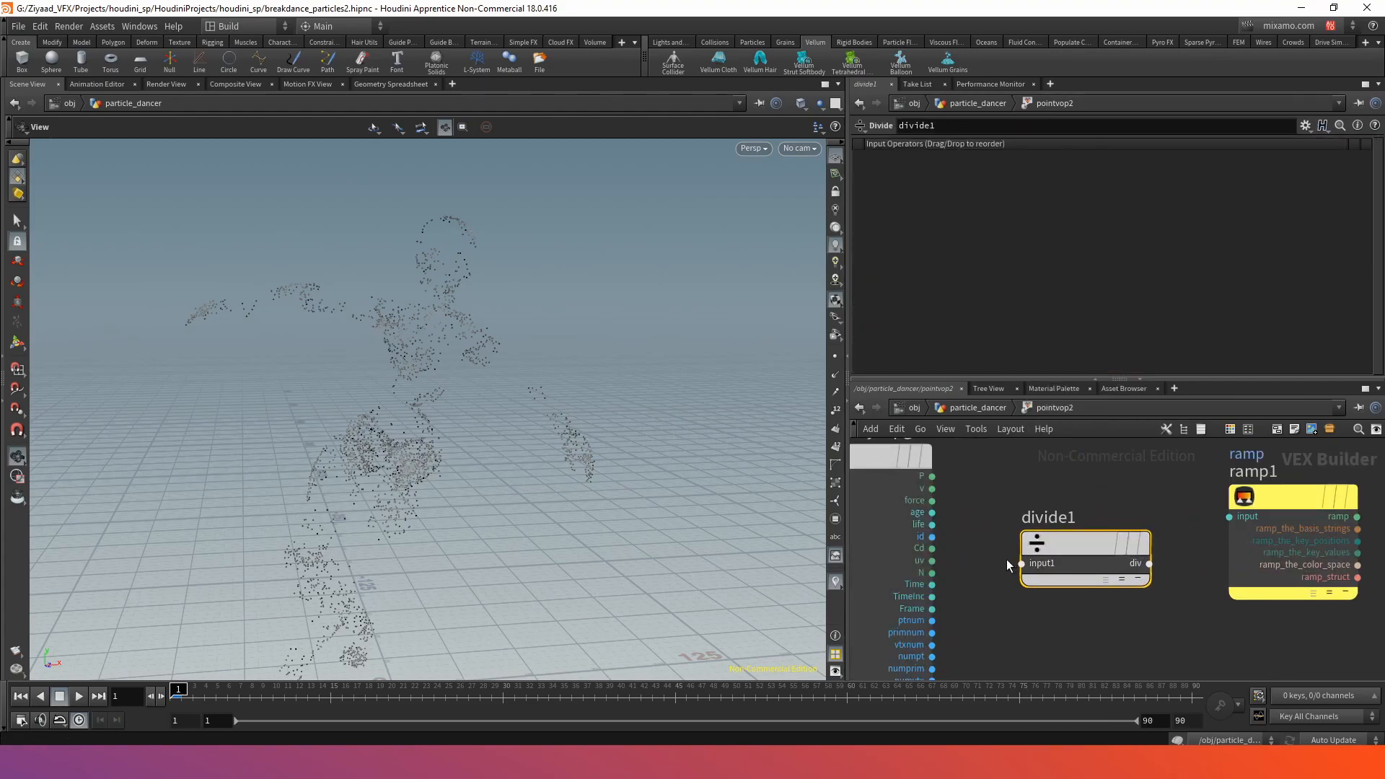
- Wire the global age and life into the Divide node and its result into ramp1's input
middle_drag(922, 494, 926, 512)
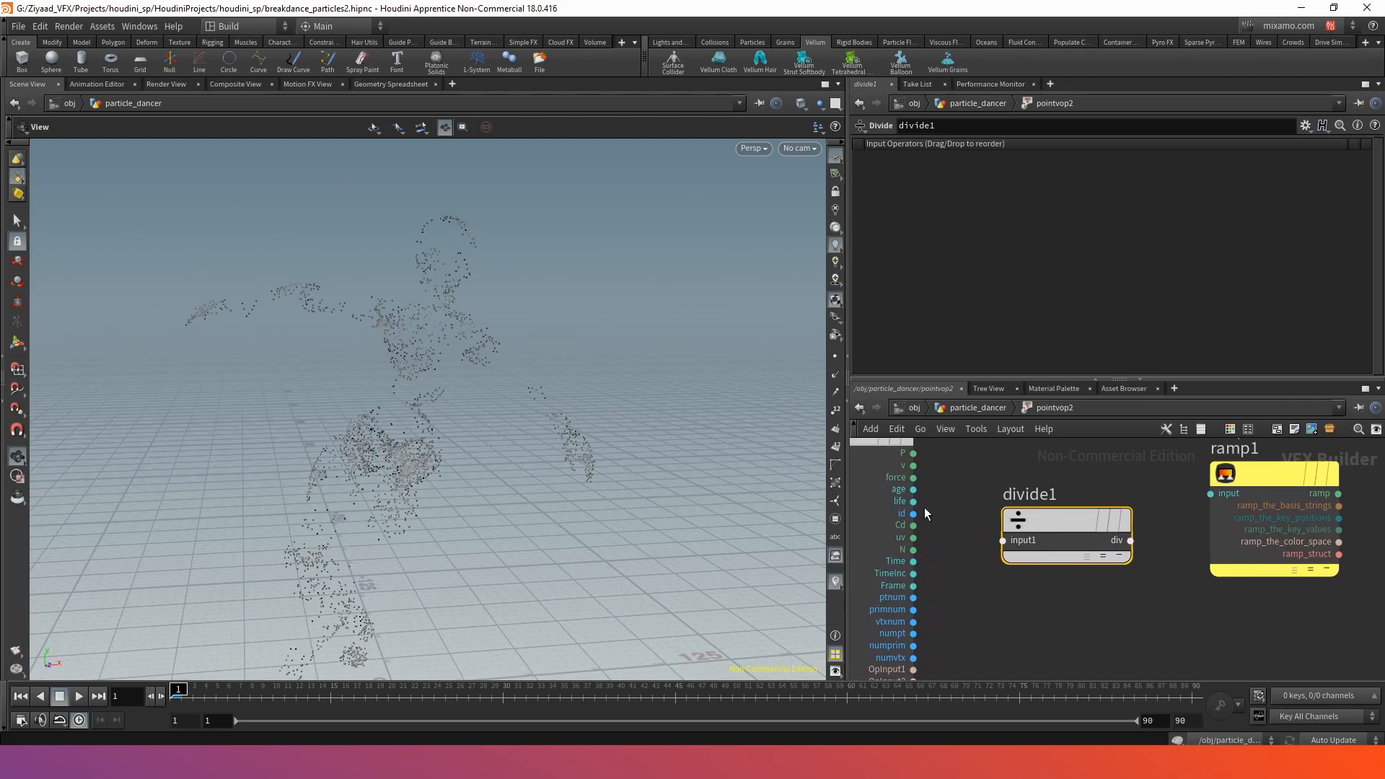
drag(1002, 550, 1003, 545)
drag(913, 501, 1002, 557)
middle_drag(1130, 553, 1009, 559)
drag(1011, 546, 1071, 512)
scroll(1192, 512, down, 2)
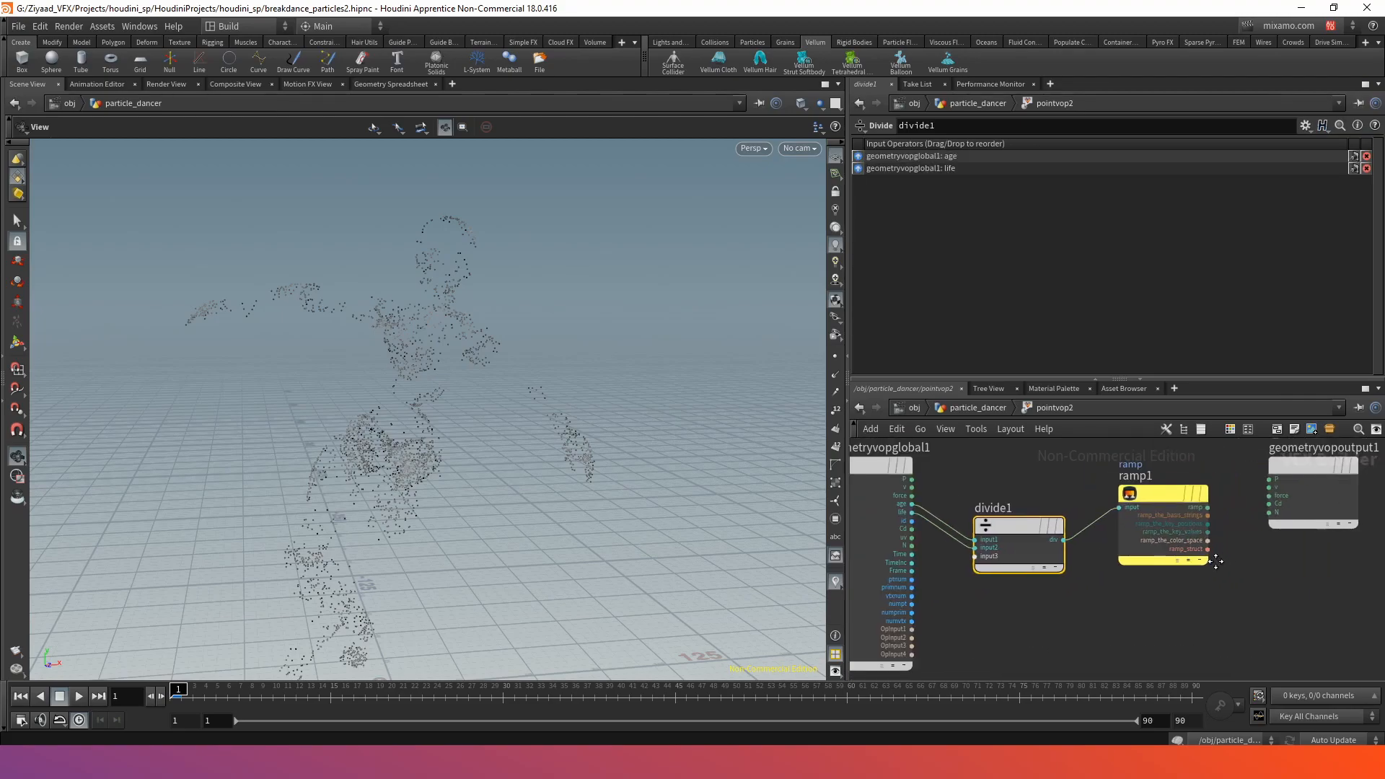
- Connect ramp1's ramp output to the geometry output's Cd input
middle_drag(1220, 562, 1058, 601)
drag(1070, 548, 1107, 542)
middle_drag(1019, 481, 1023, 462)
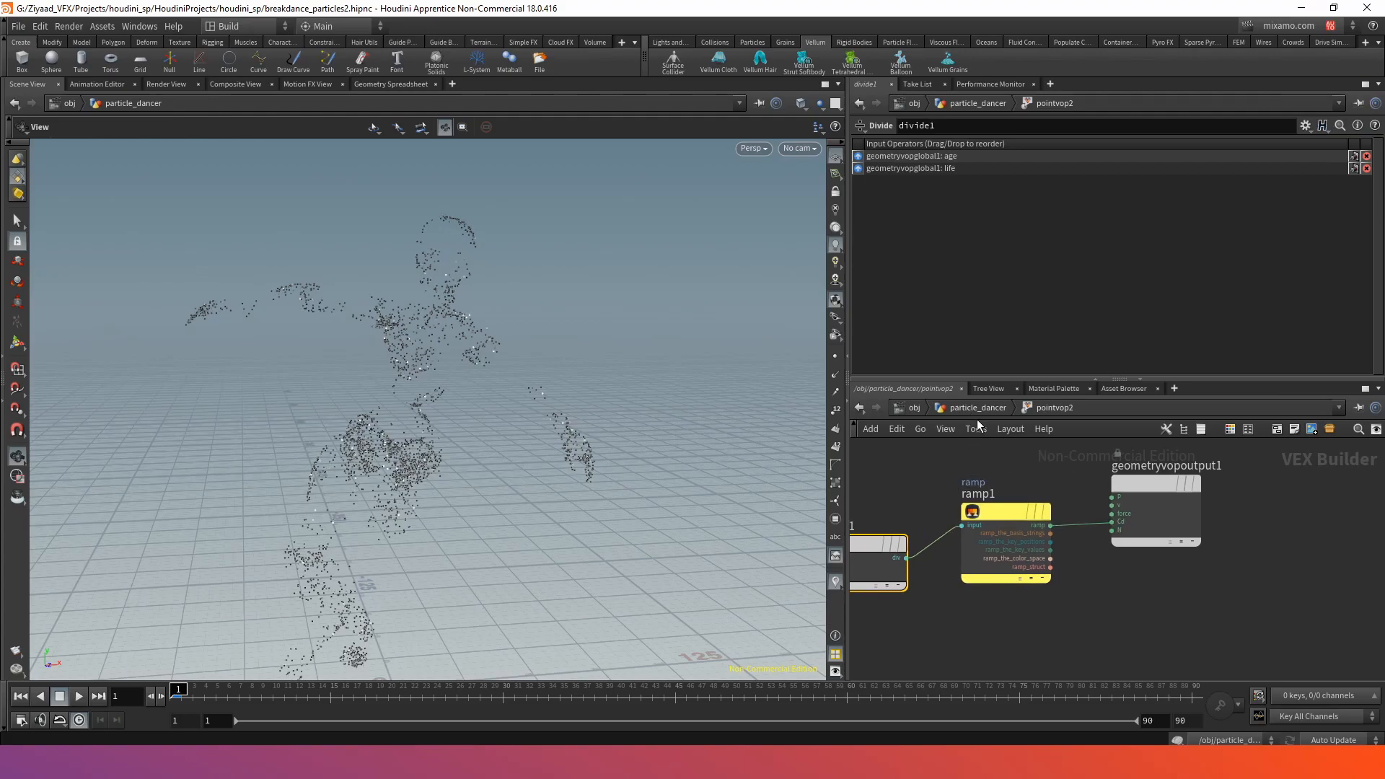
- Label the ramp1 parameter Color and return to the particle_dancer network
click(1005, 508)
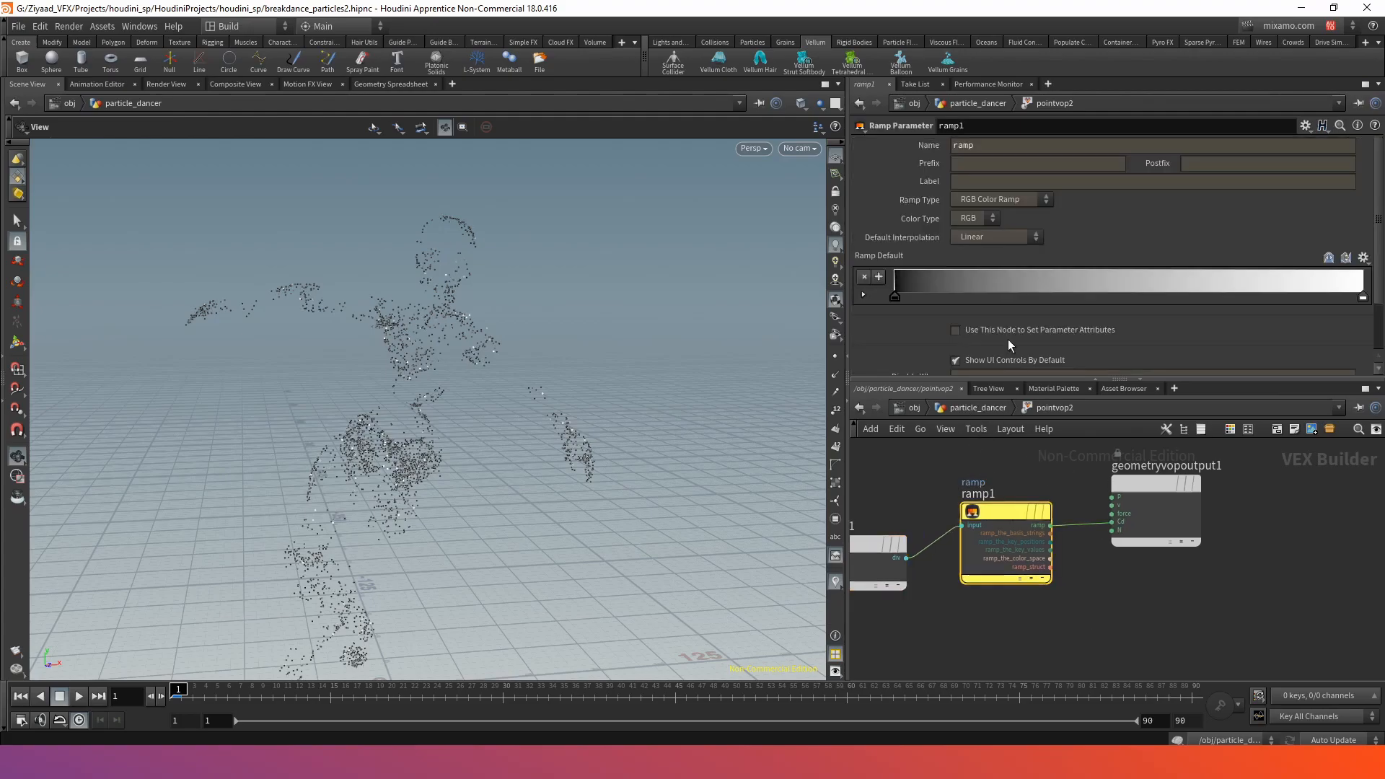
click(1002, 184)
text(Color)
key(Return)
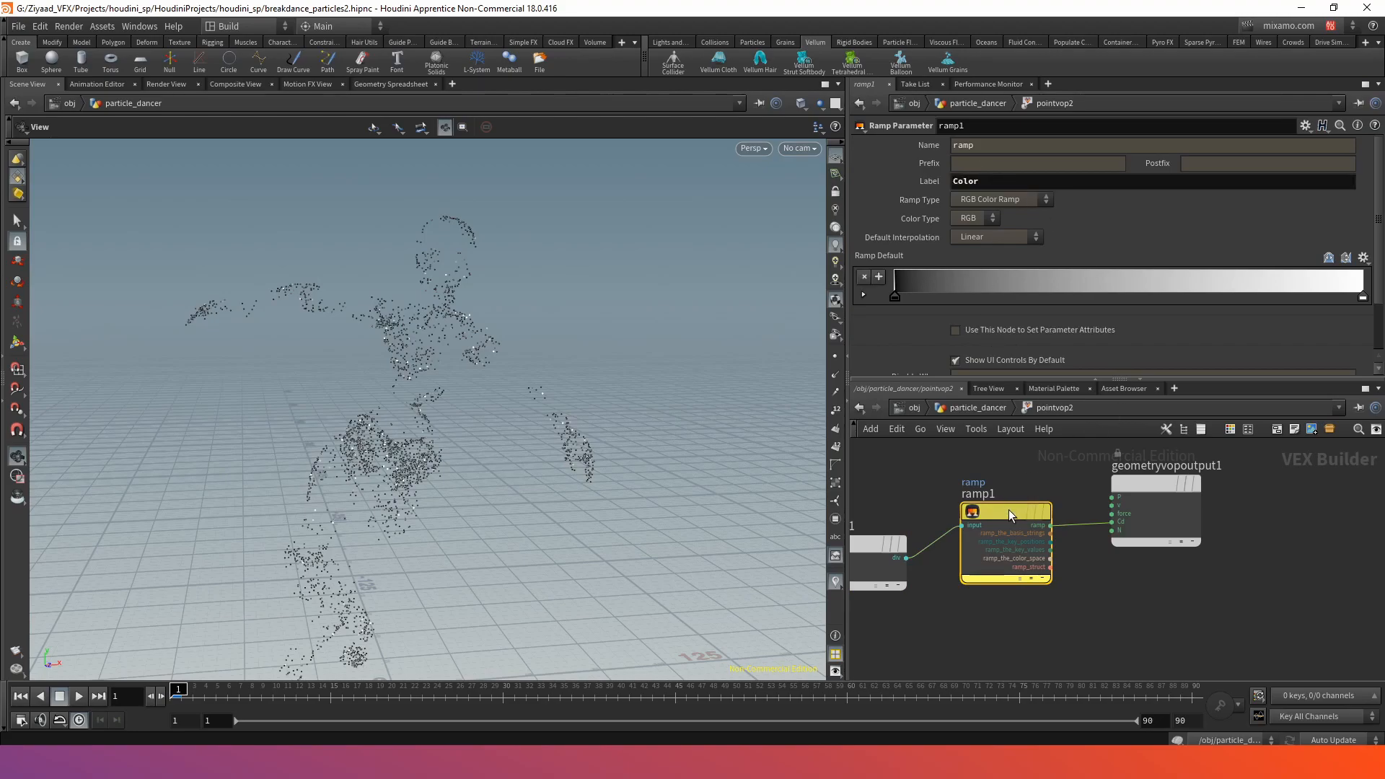
drag(1008, 509, 996, 498)
click(977, 409)
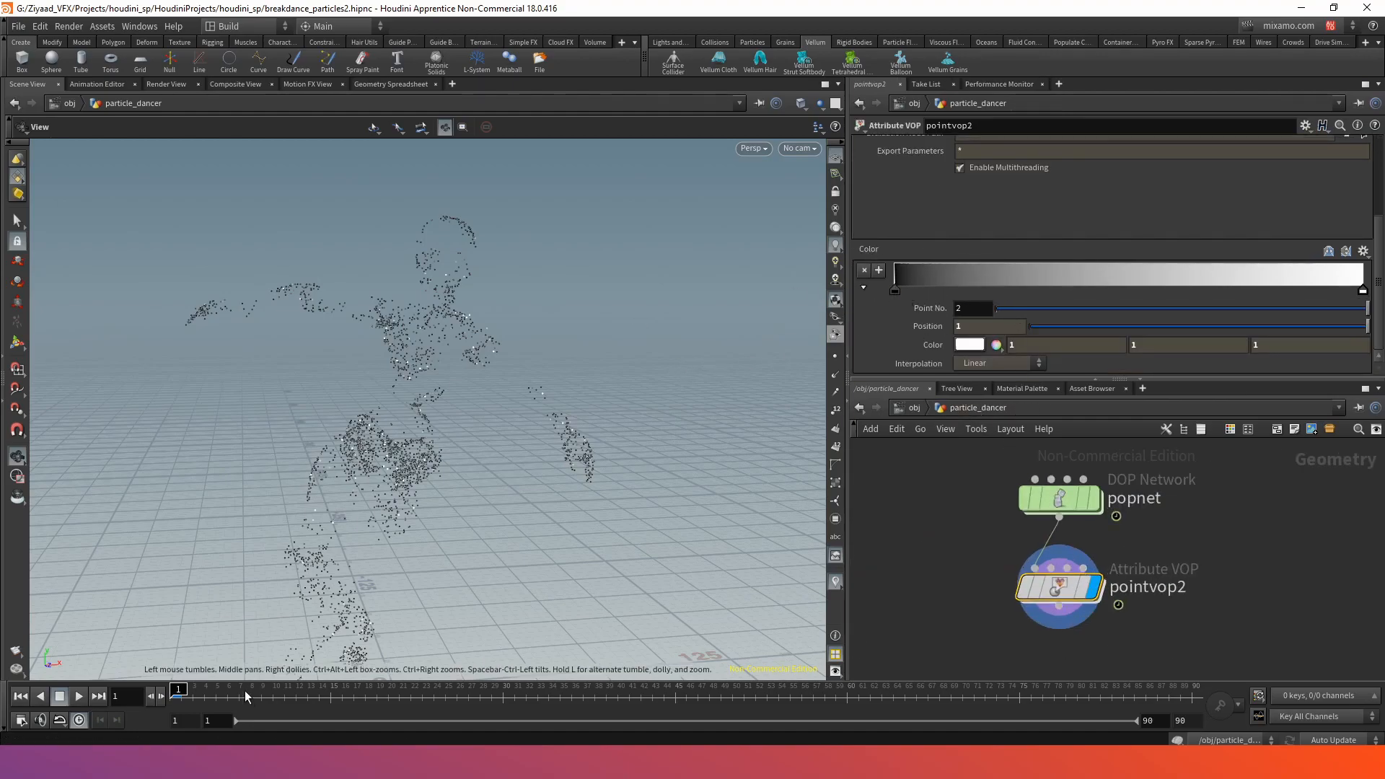
- Play the simulation to check the age-based particle coloring, and rewind it to frame 1
click(75, 701)
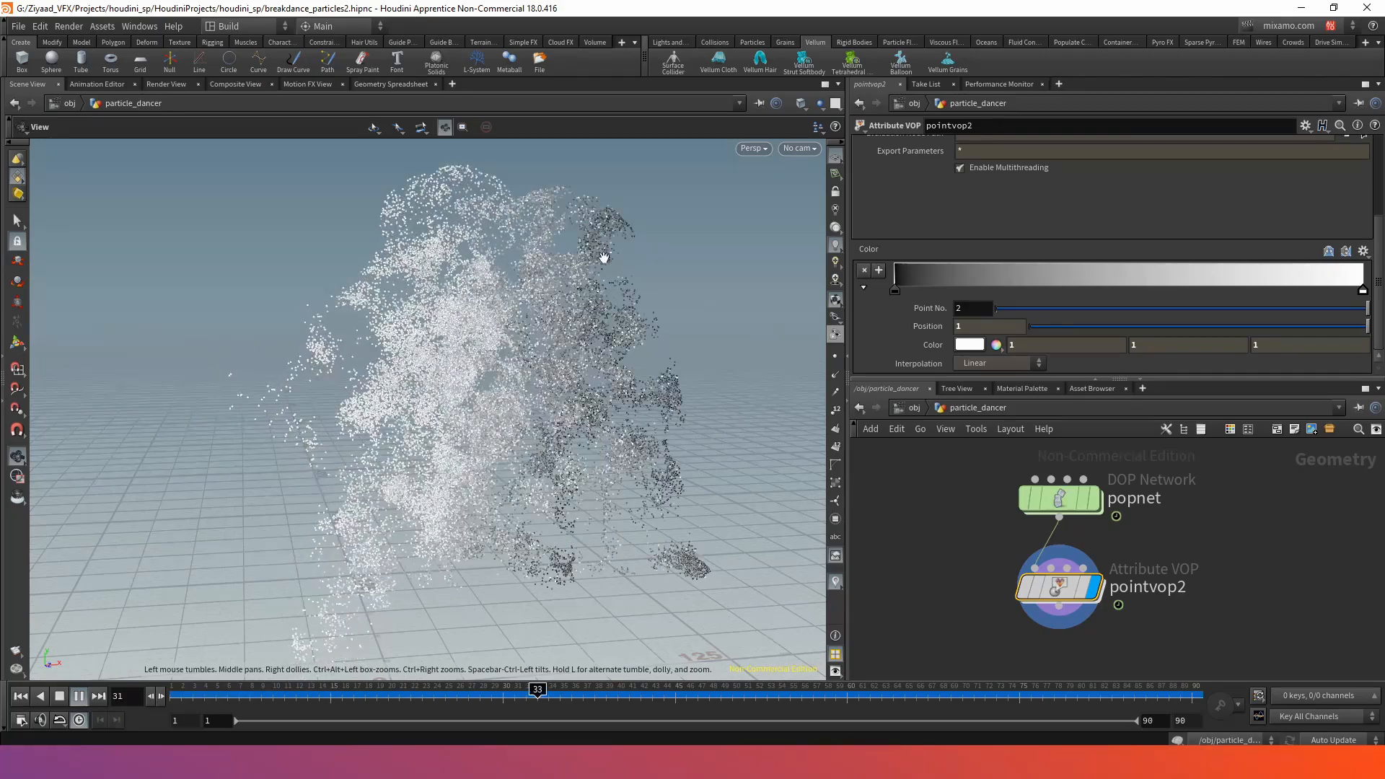
click(62, 700)
click(24, 697)
- Set the first point of pointvop2's Color ramp to white
click(895, 291)
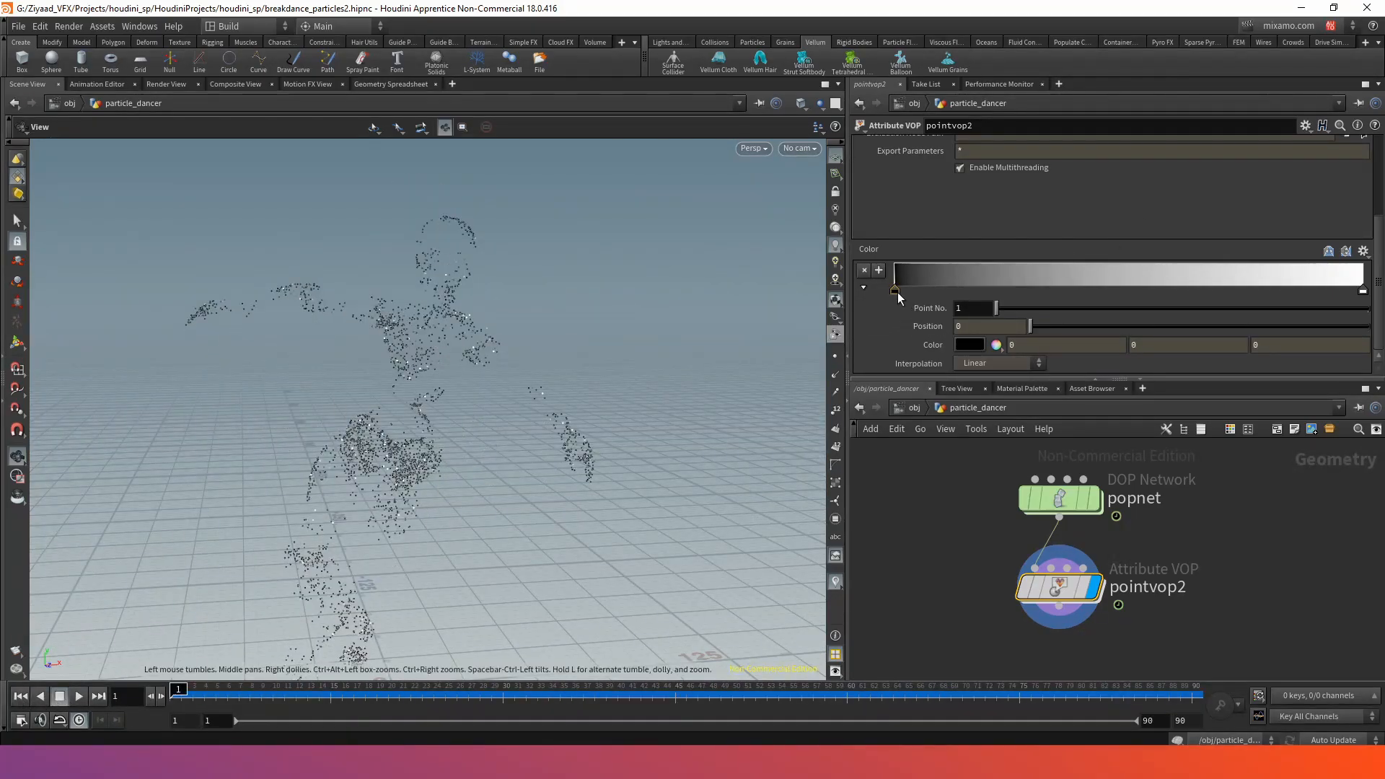
click(970, 345)
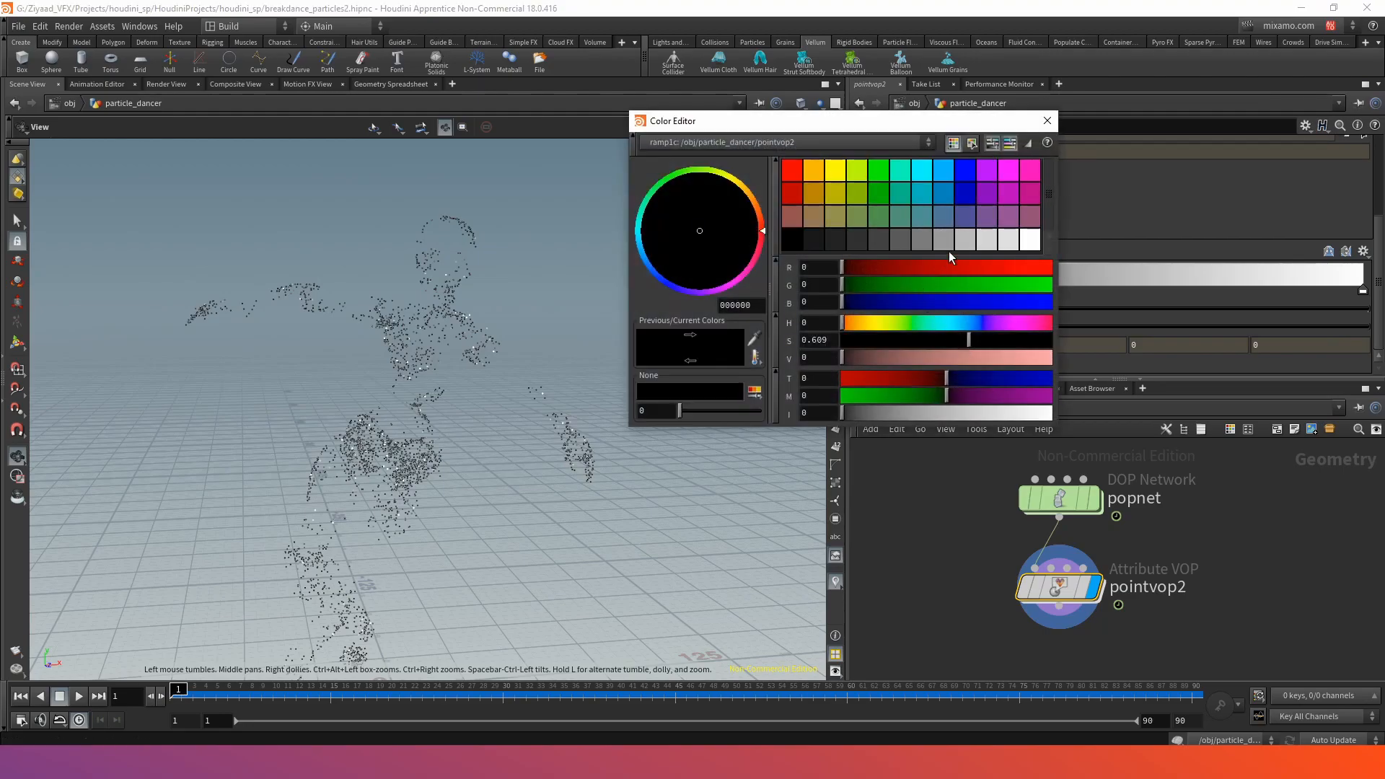
click(1030, 239)
click(1047, 121)
- Try green for the Color ramp's end point and check it in playback
click(1363, 291)
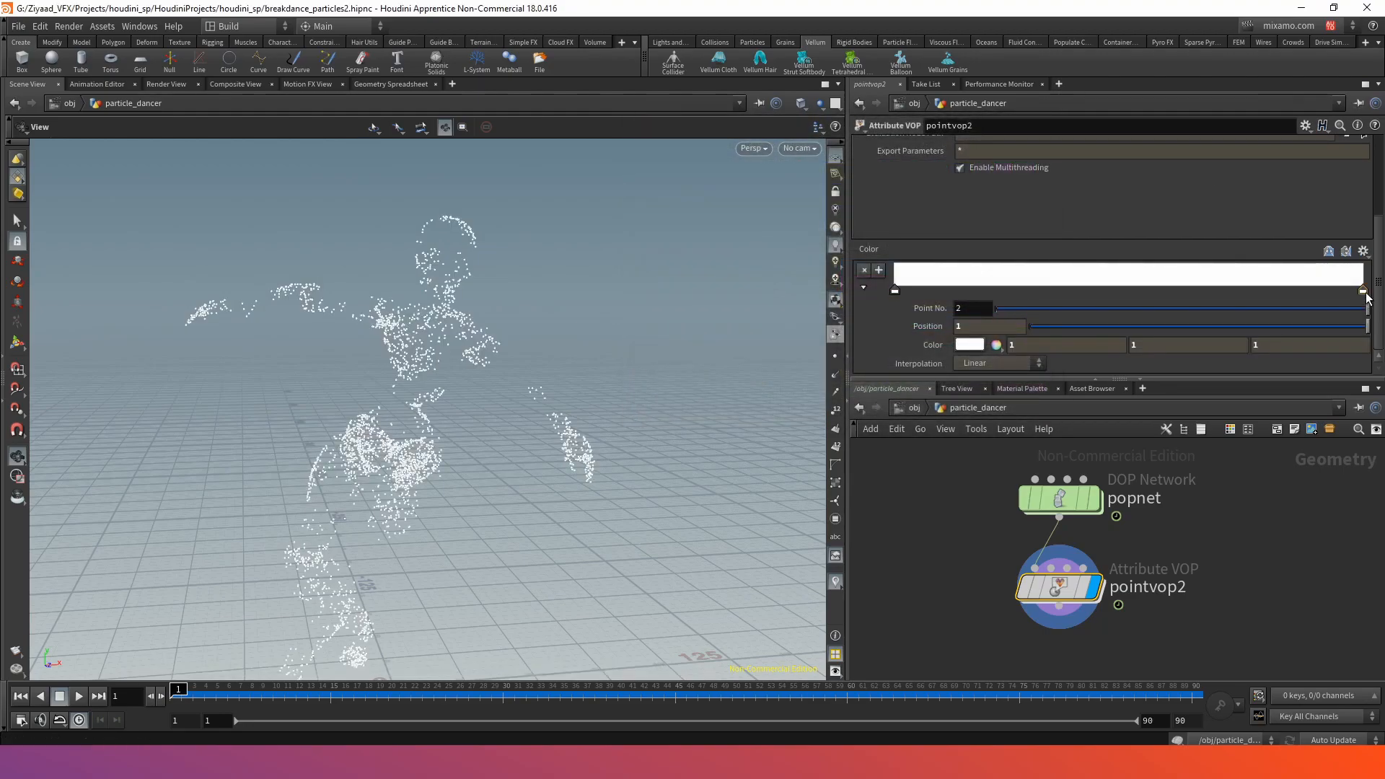
click(969, 345)
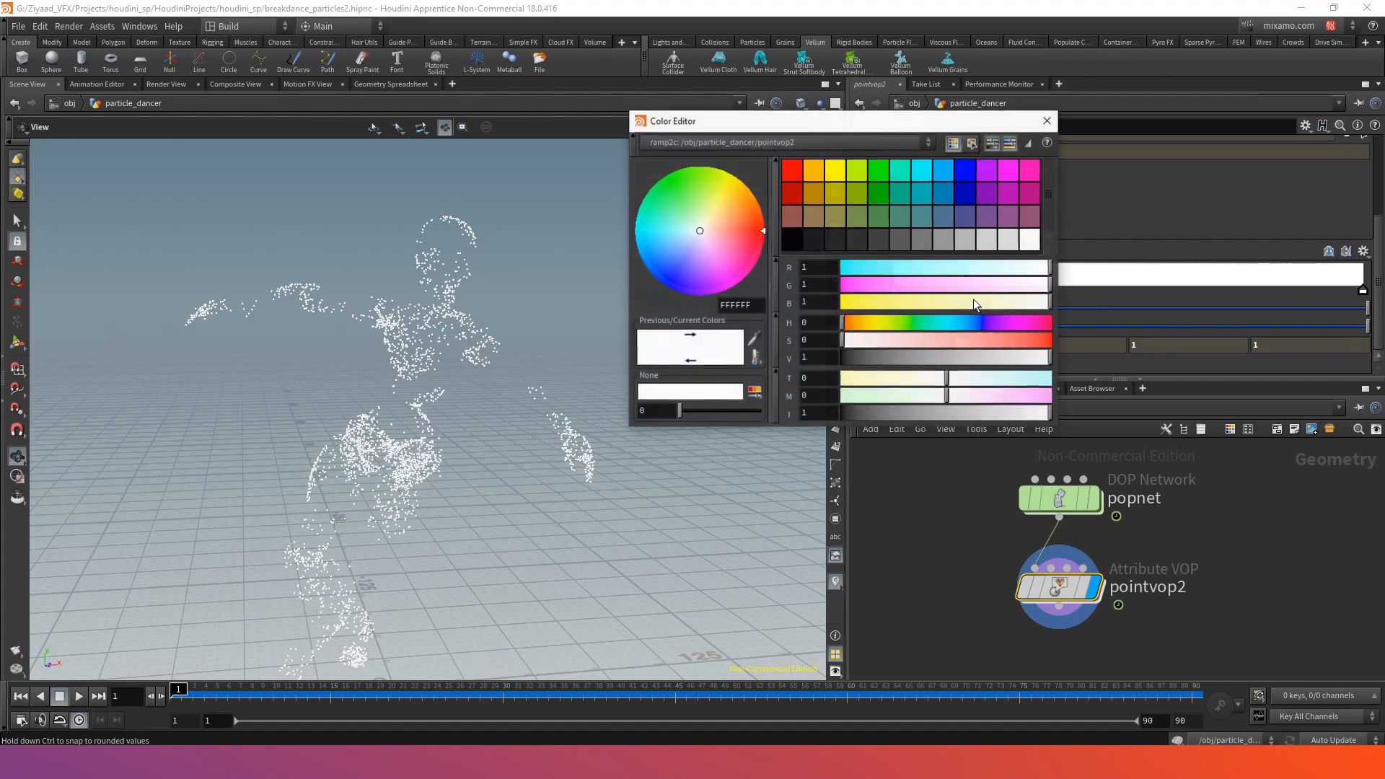
click(868, 180)
click(1051, 122)
click(79, 696)
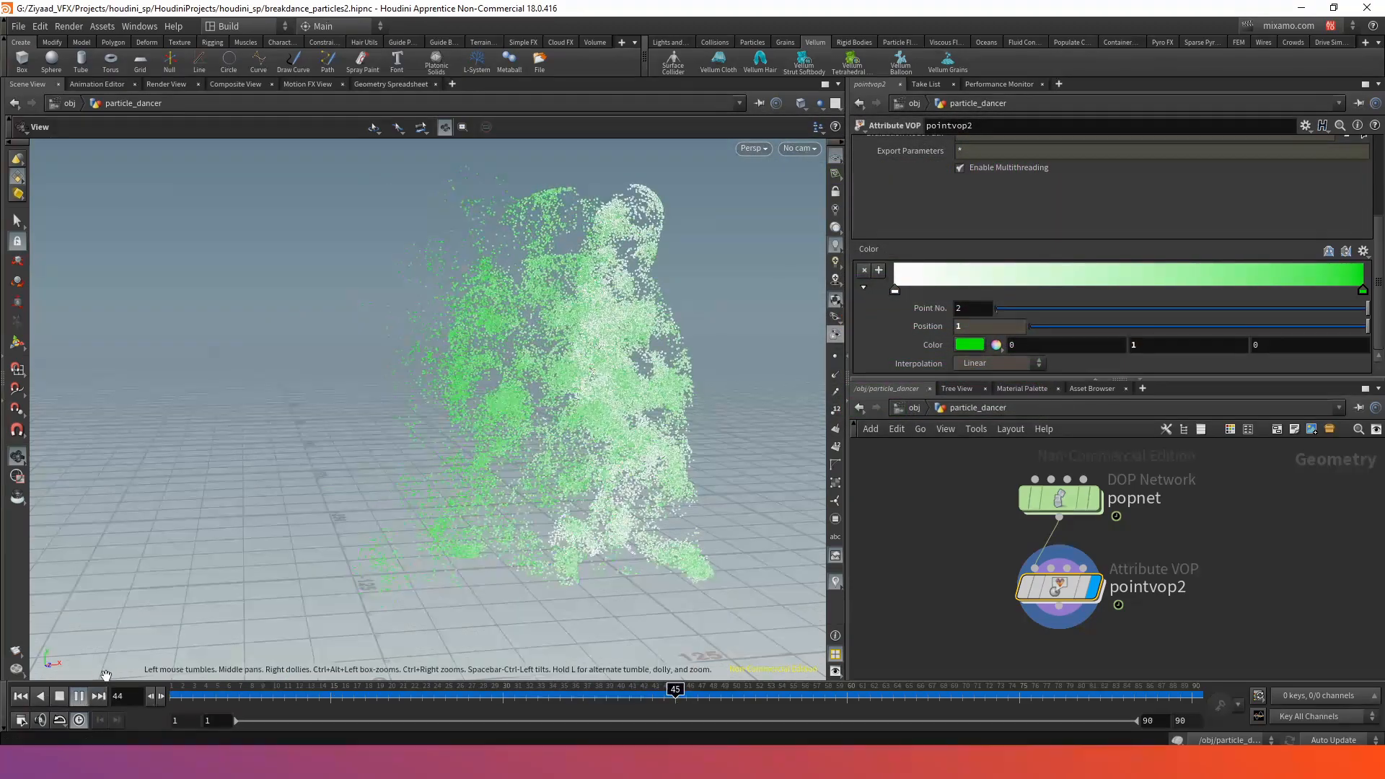
click(59, 696)
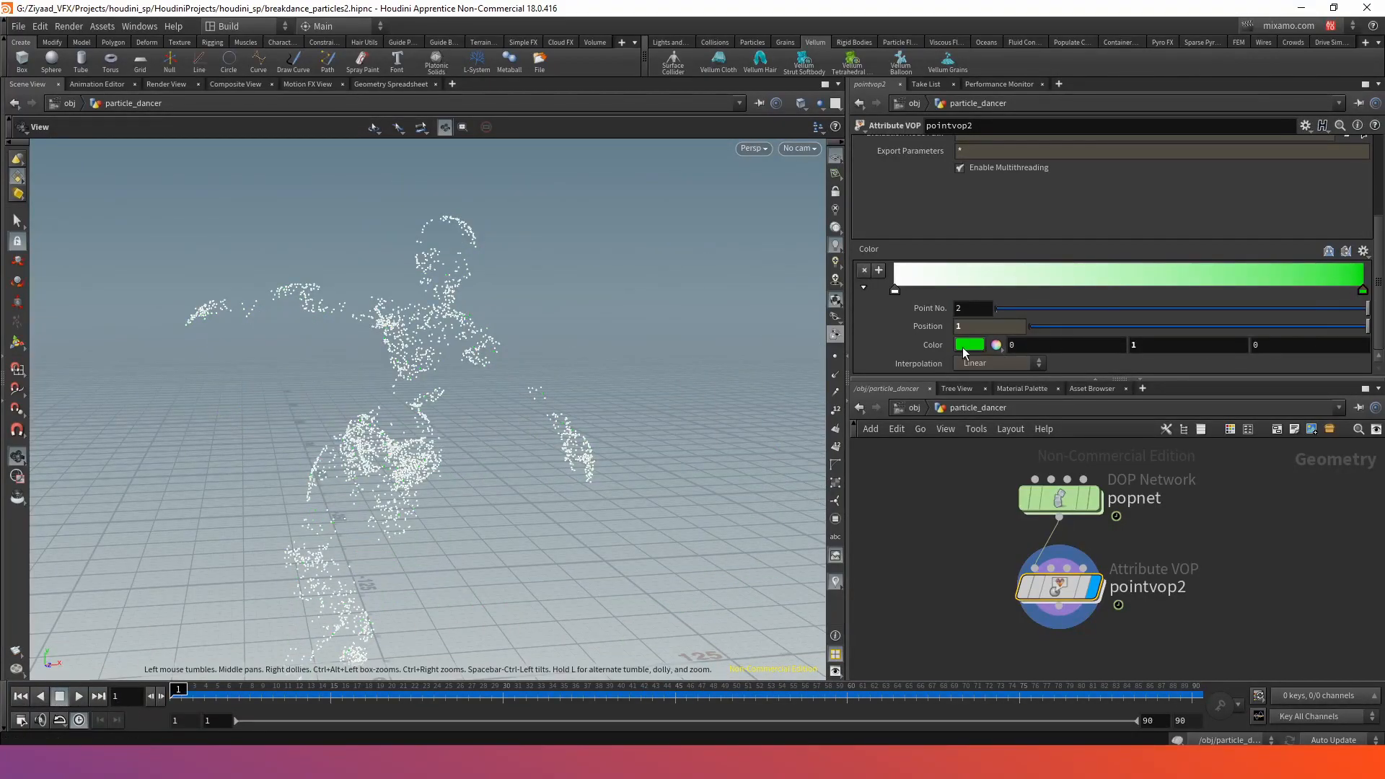
- Set the Color ramp's end point to pink
click(962, 346)
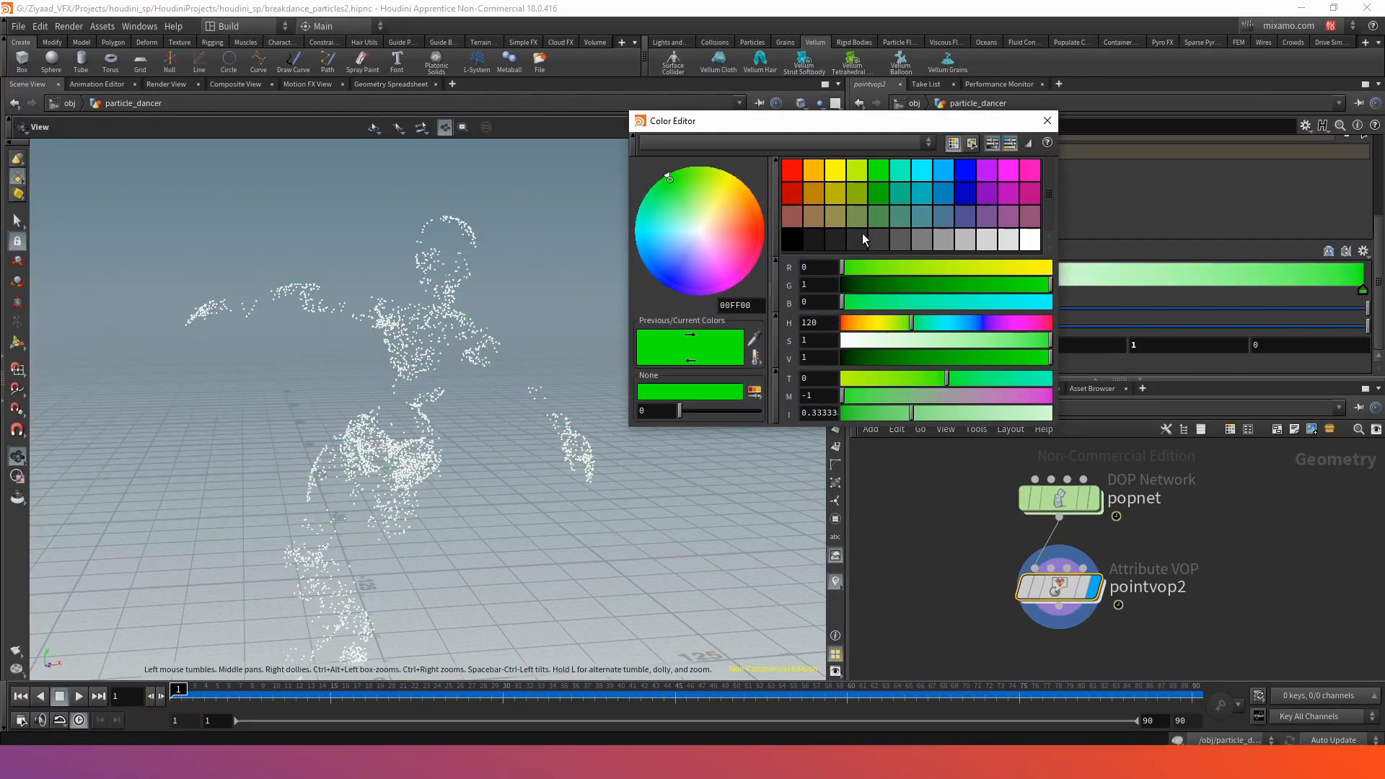
click(1007, 172)
click(1047, 121)
- Add a red point to the Color ramp at position 0.494607 and check the colors in playback
click(1126, 273)
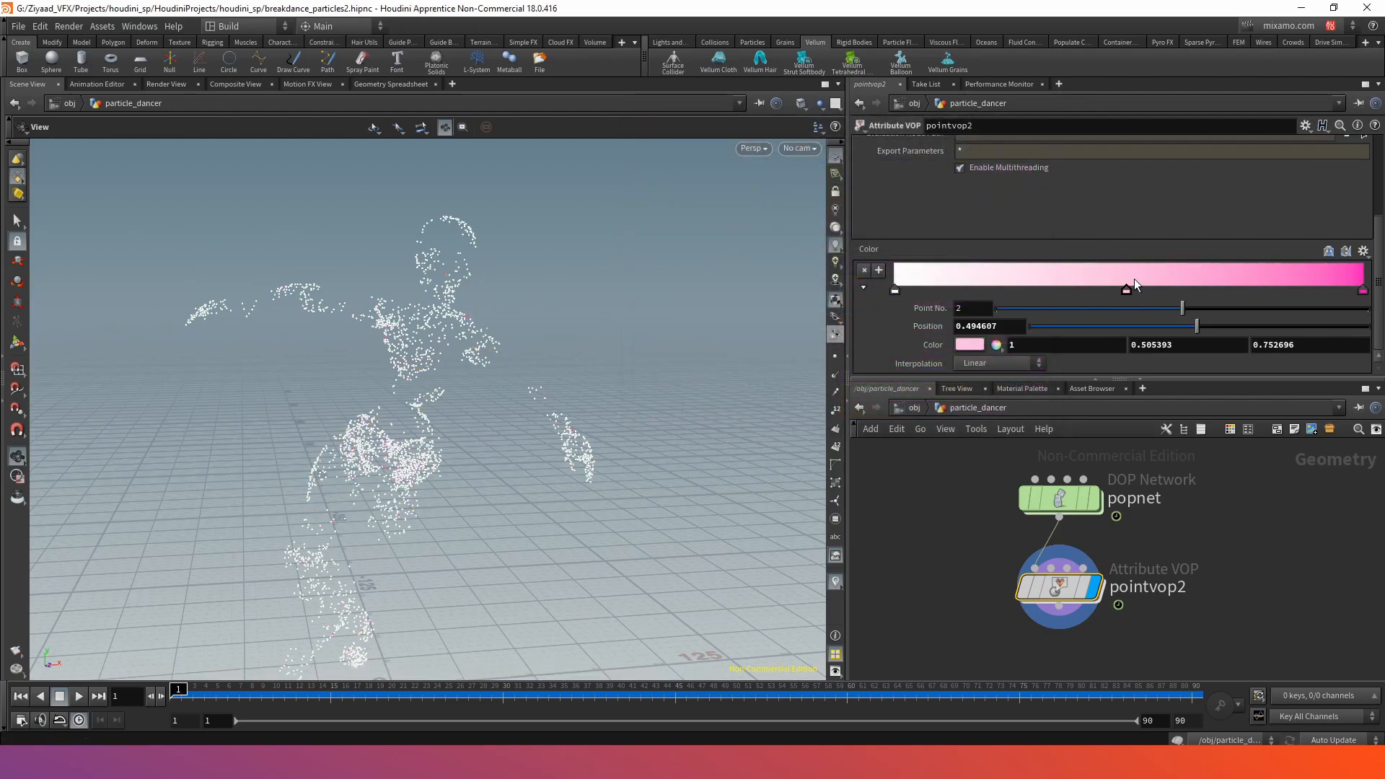
click(969, 345)
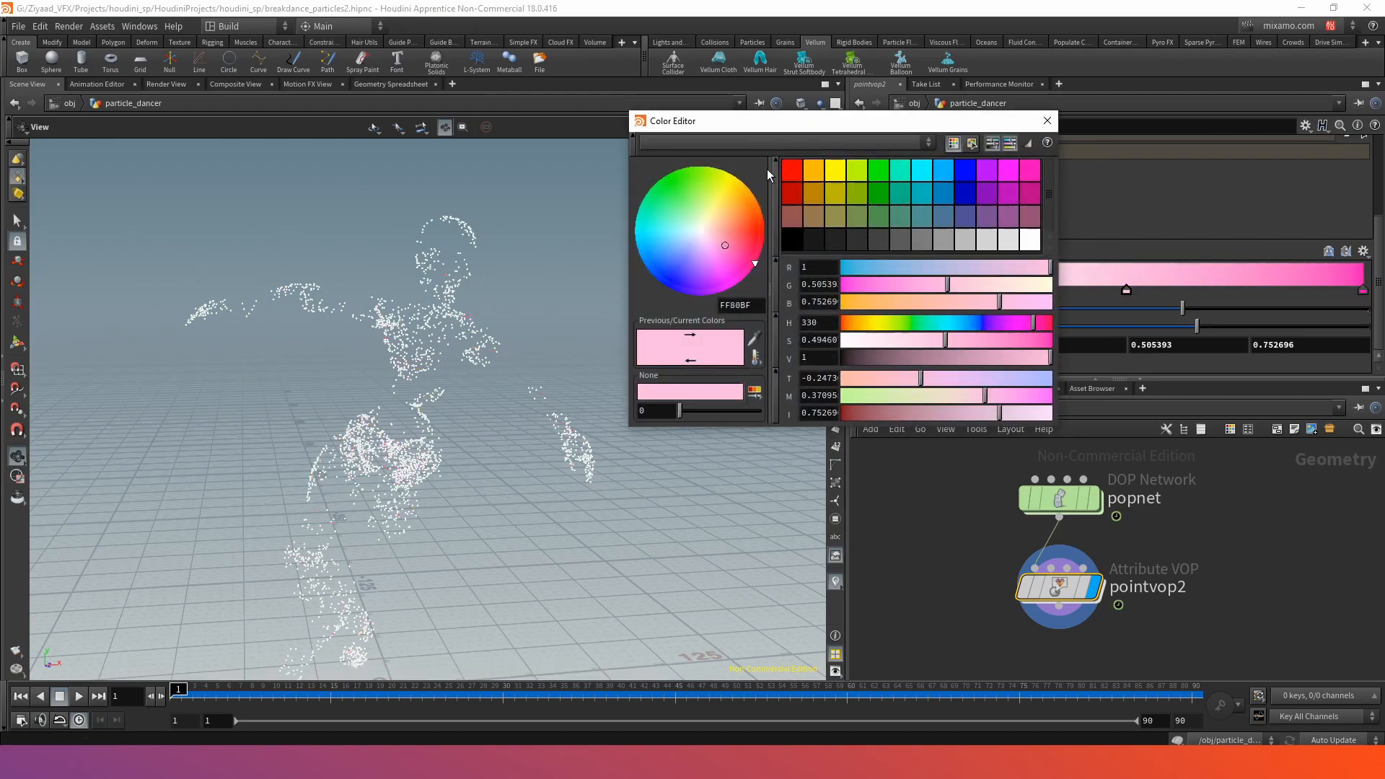
click(792, 169)
click(1047, 121)
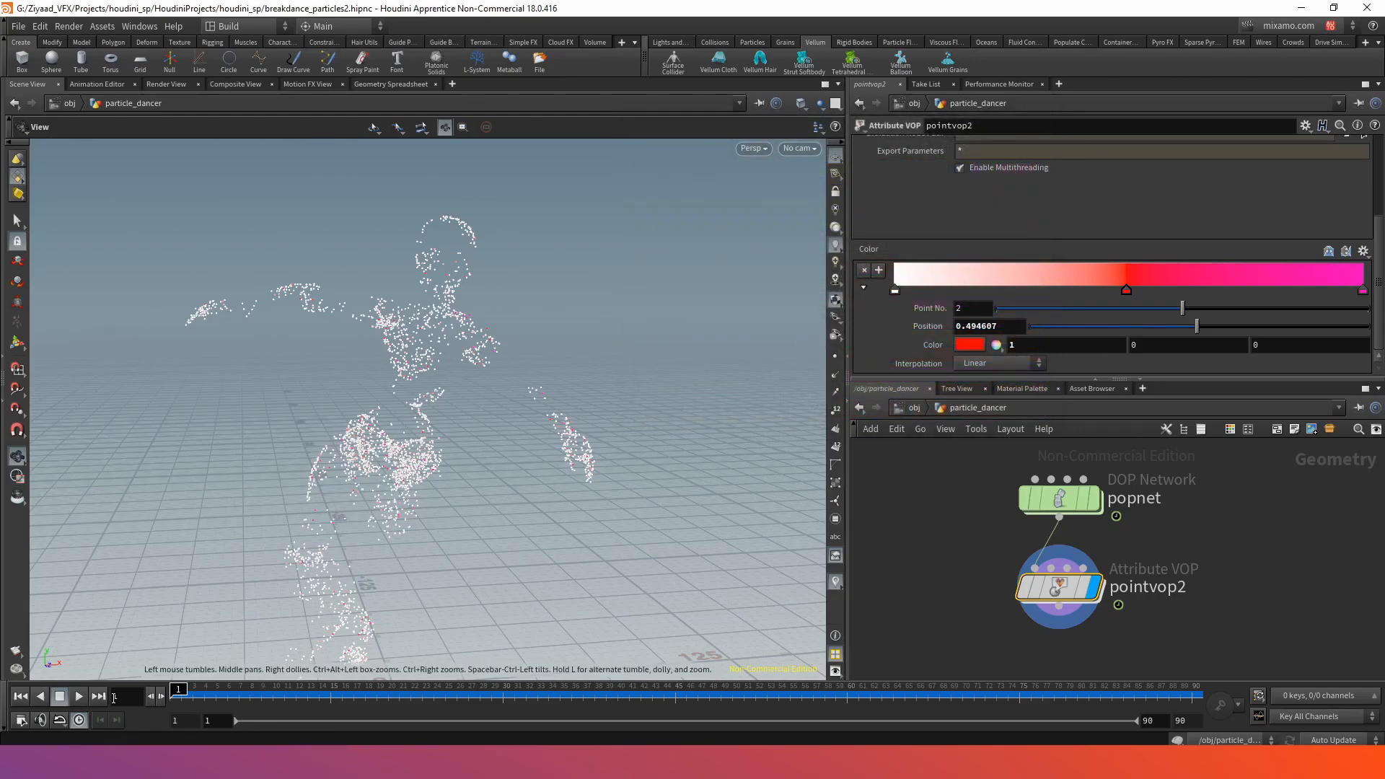
click(81, 696)
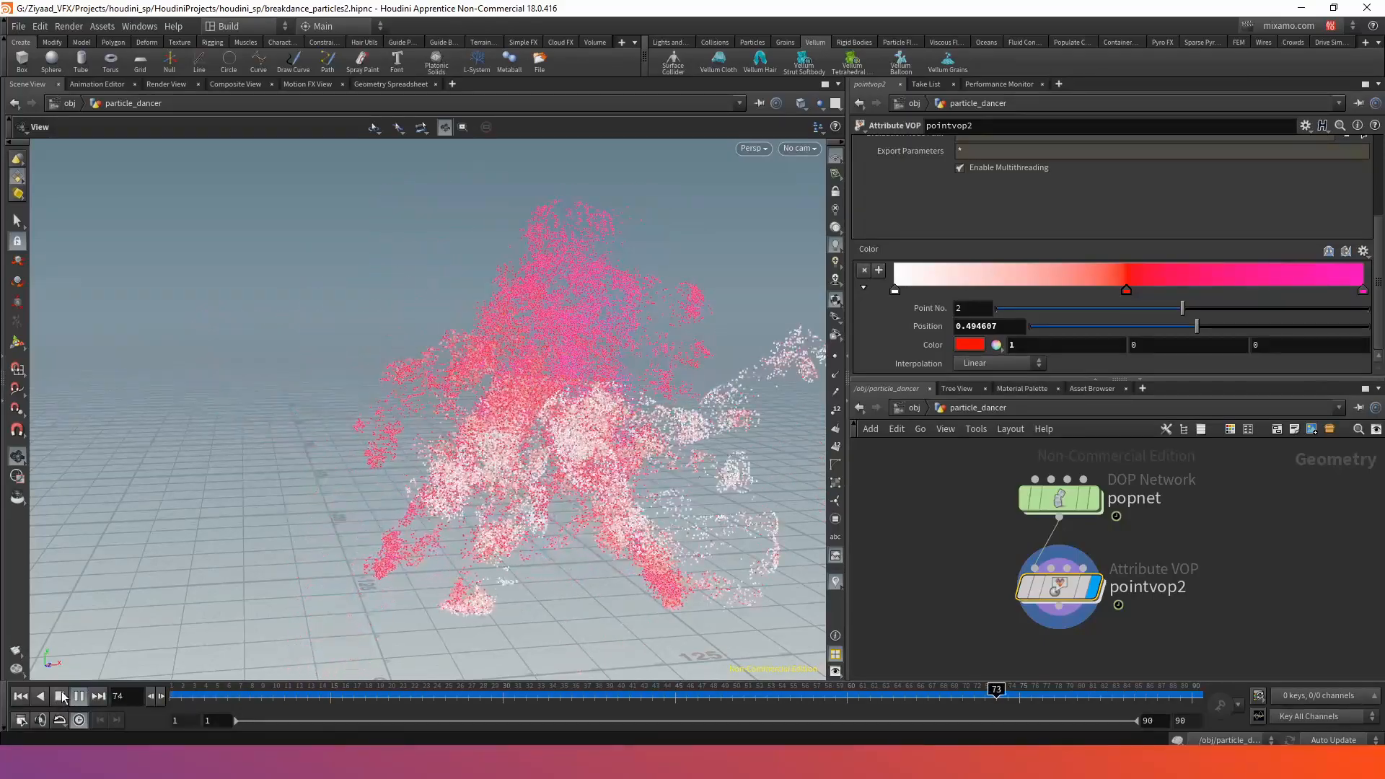
click(63, 695)
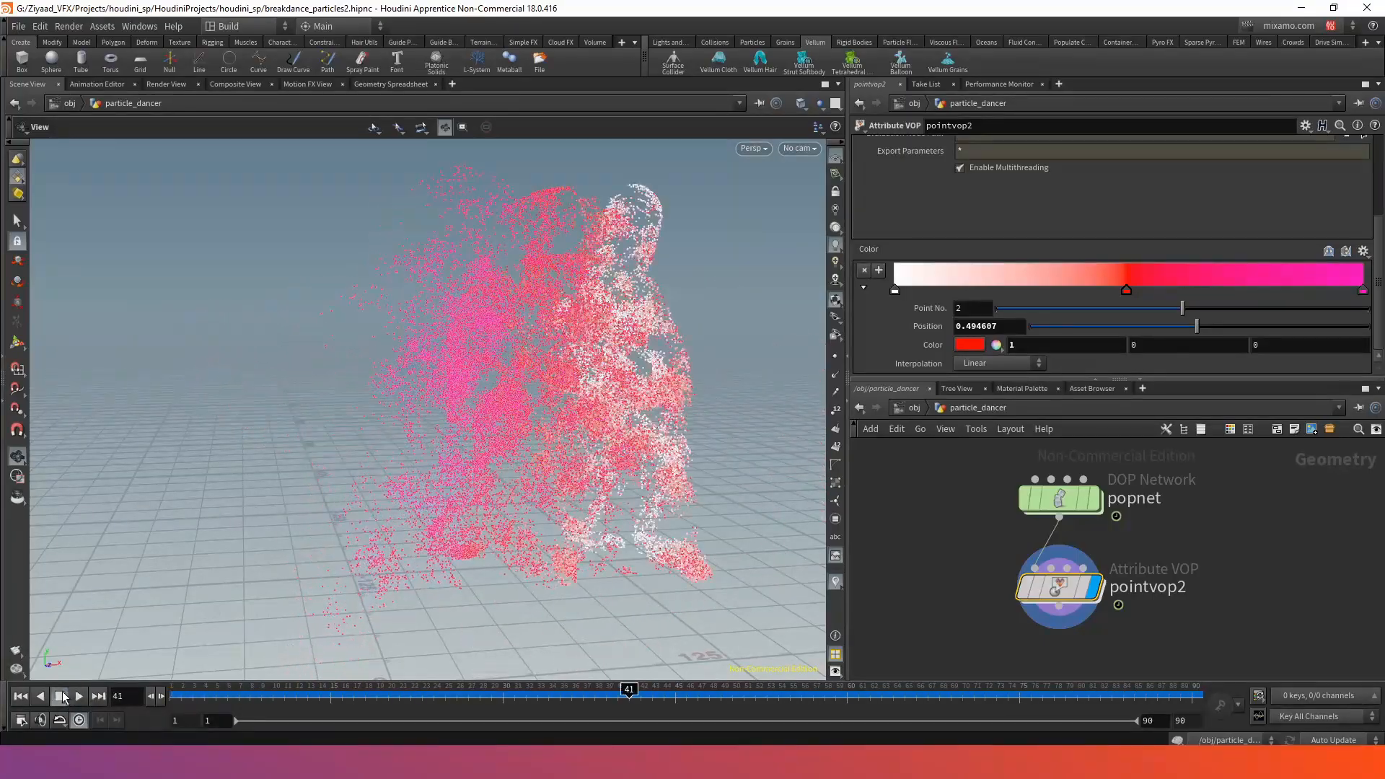
- Inside popnet, set source_first_input's constant birth rate to 1000000
click(21, 696)
double_click(1059, 498)
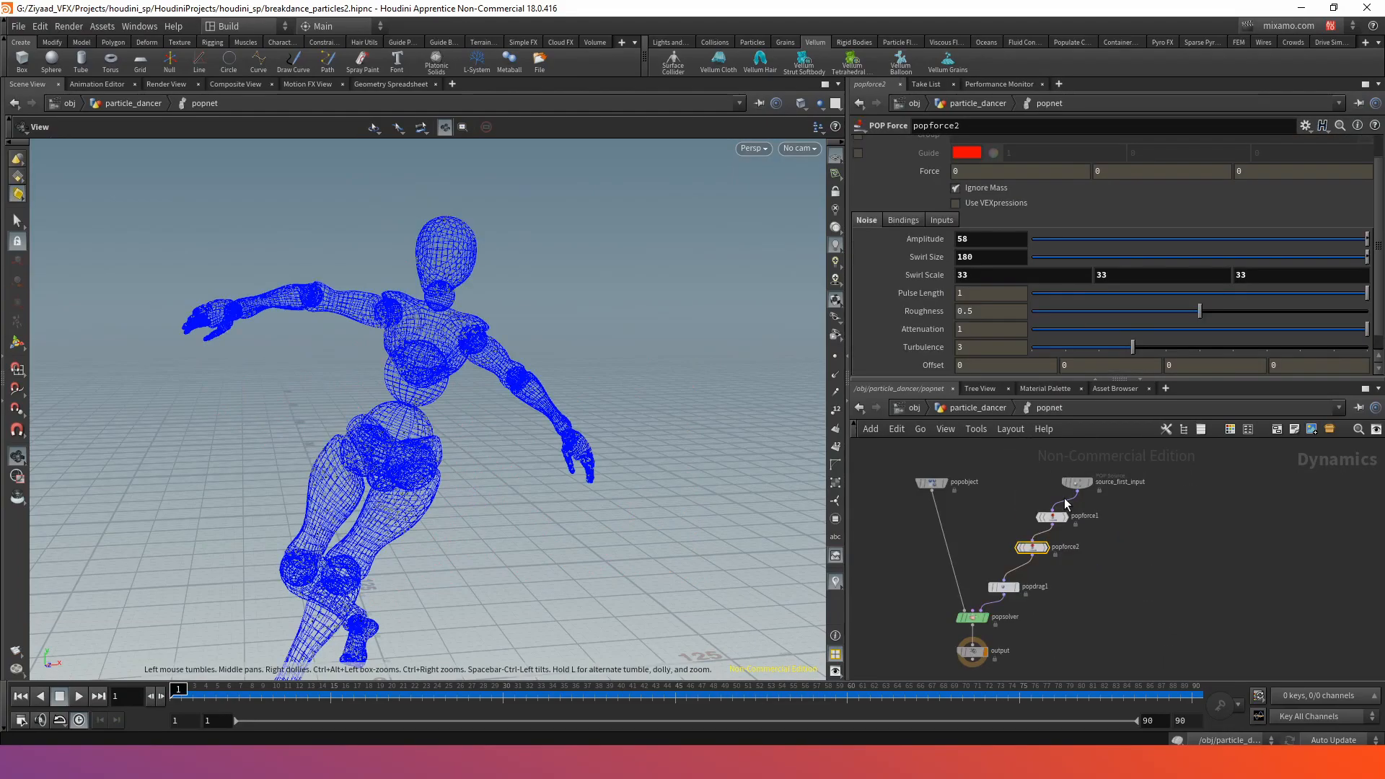
scroll(912, 155, up, 1)
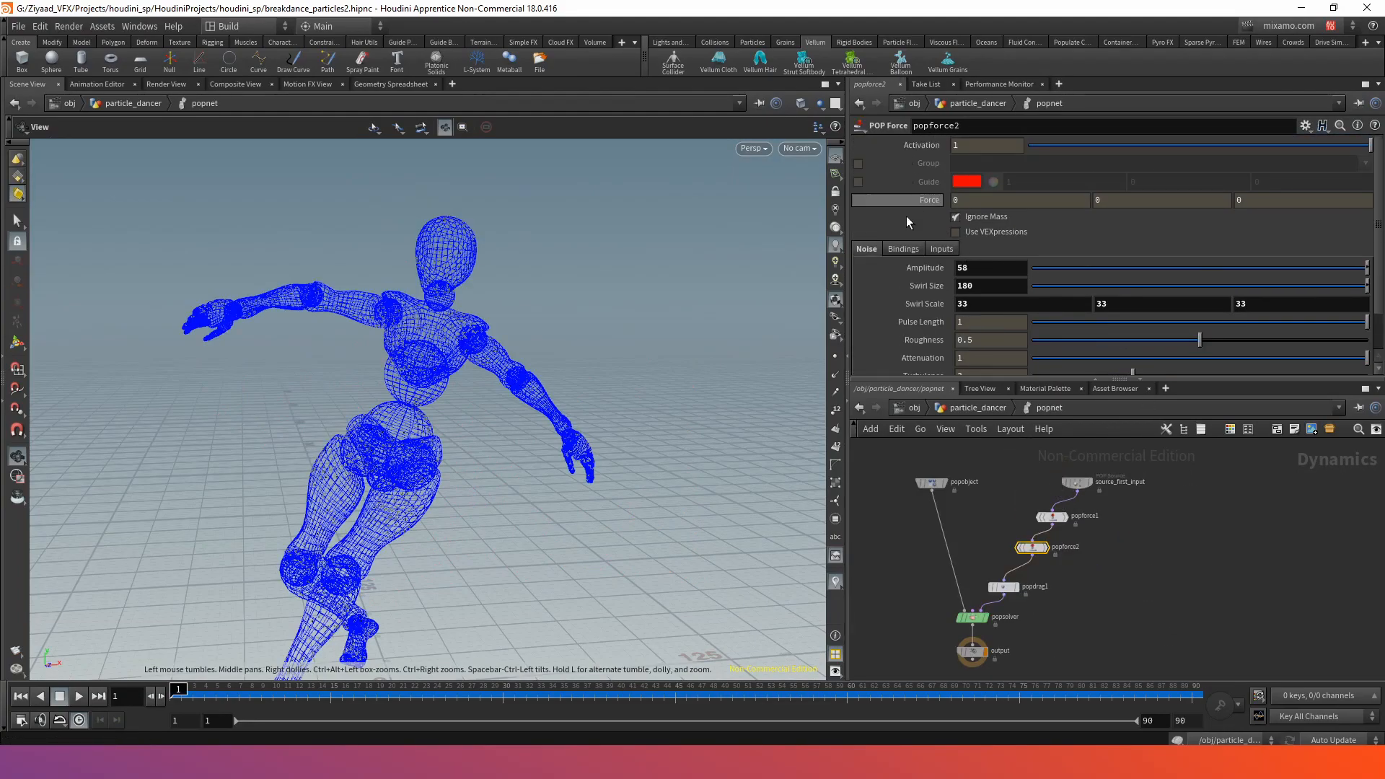
click(1079, 485)
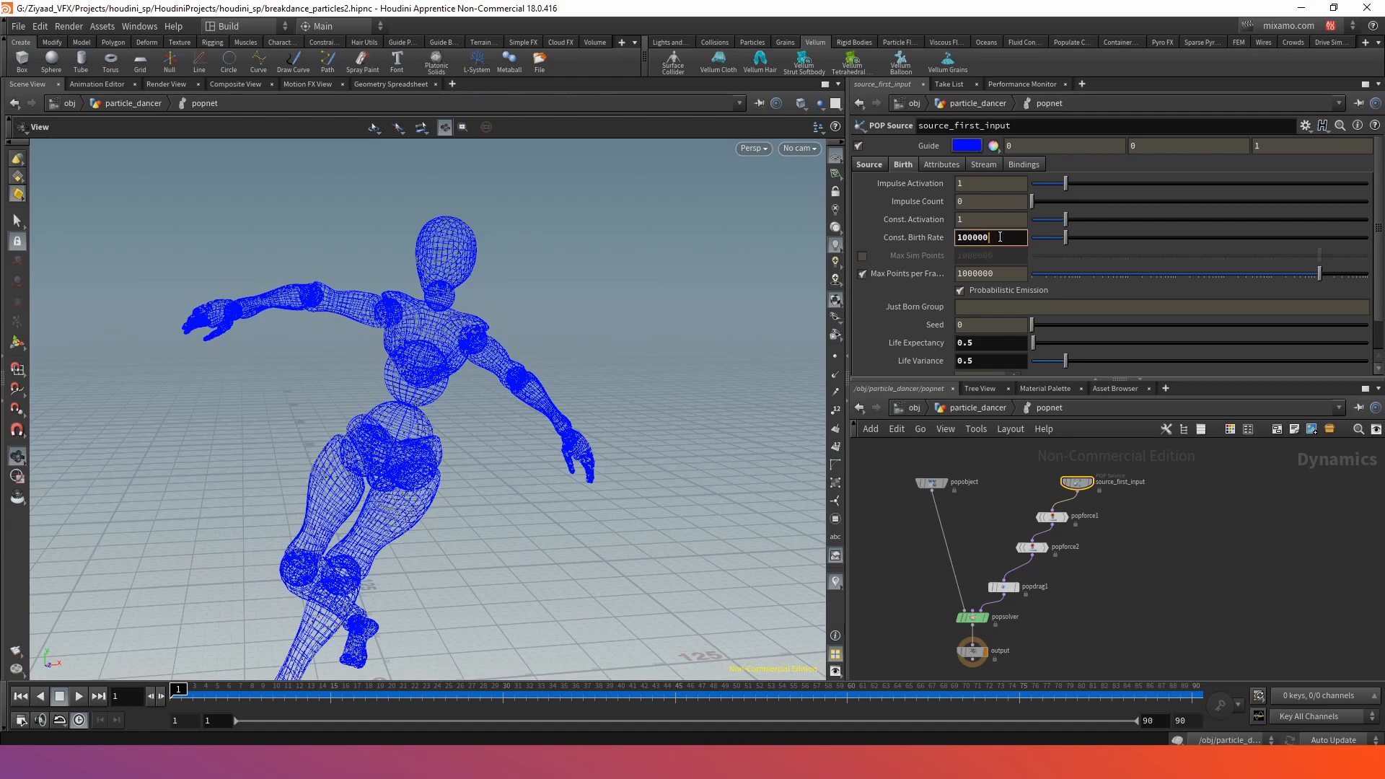
text(0)
key(Return)
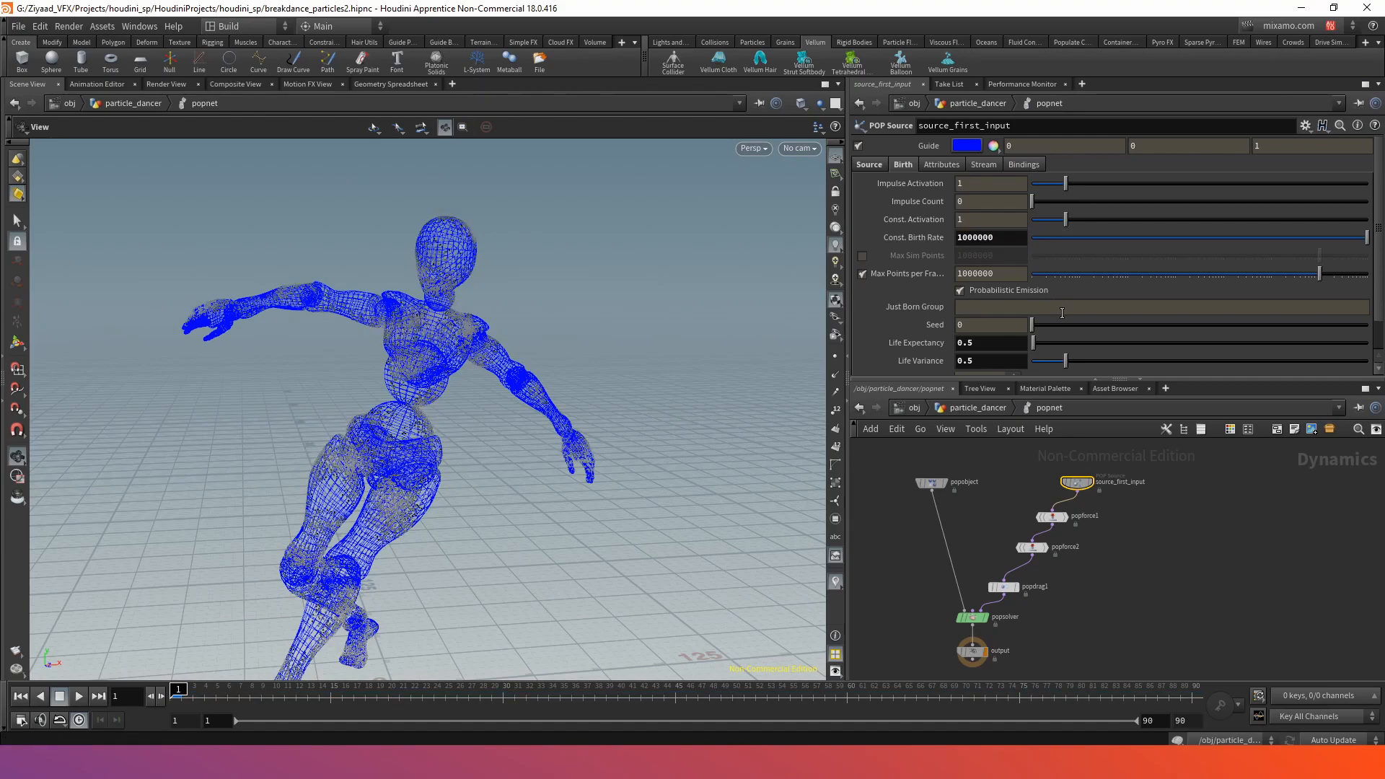
- Play and scrub the colored particle simulation at the particle_dancer level to examine its density and motion
click(957, 409)
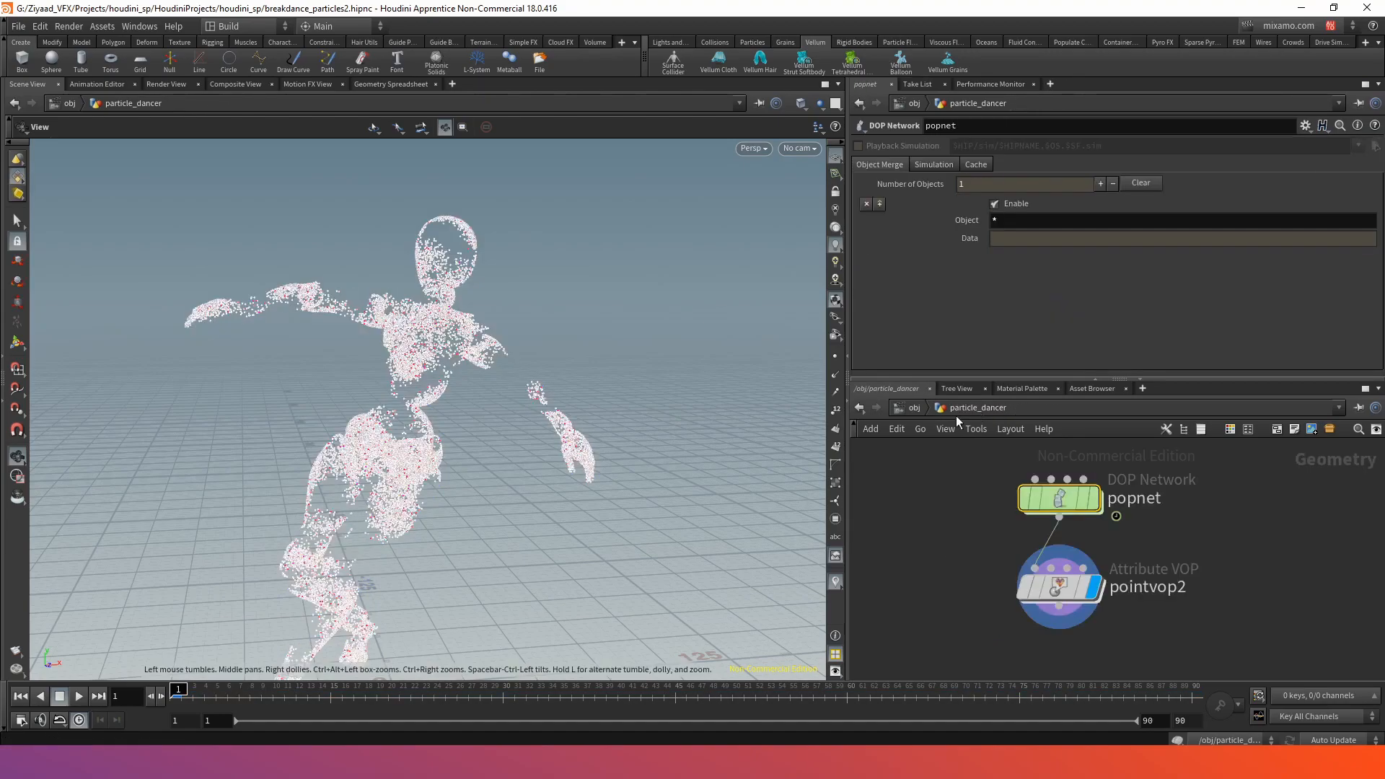
click(78, 696)
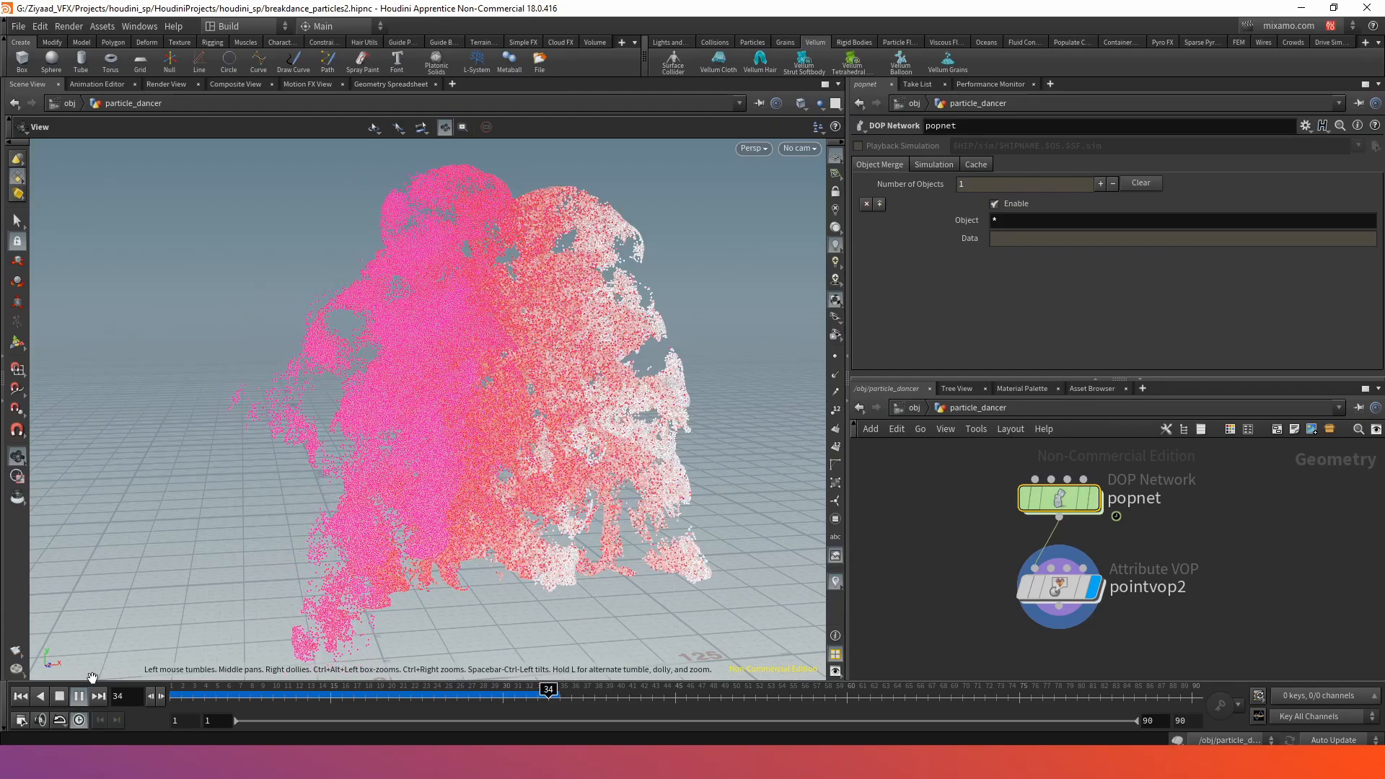
click(60, 703)
drag(663, 691, 721, 703)
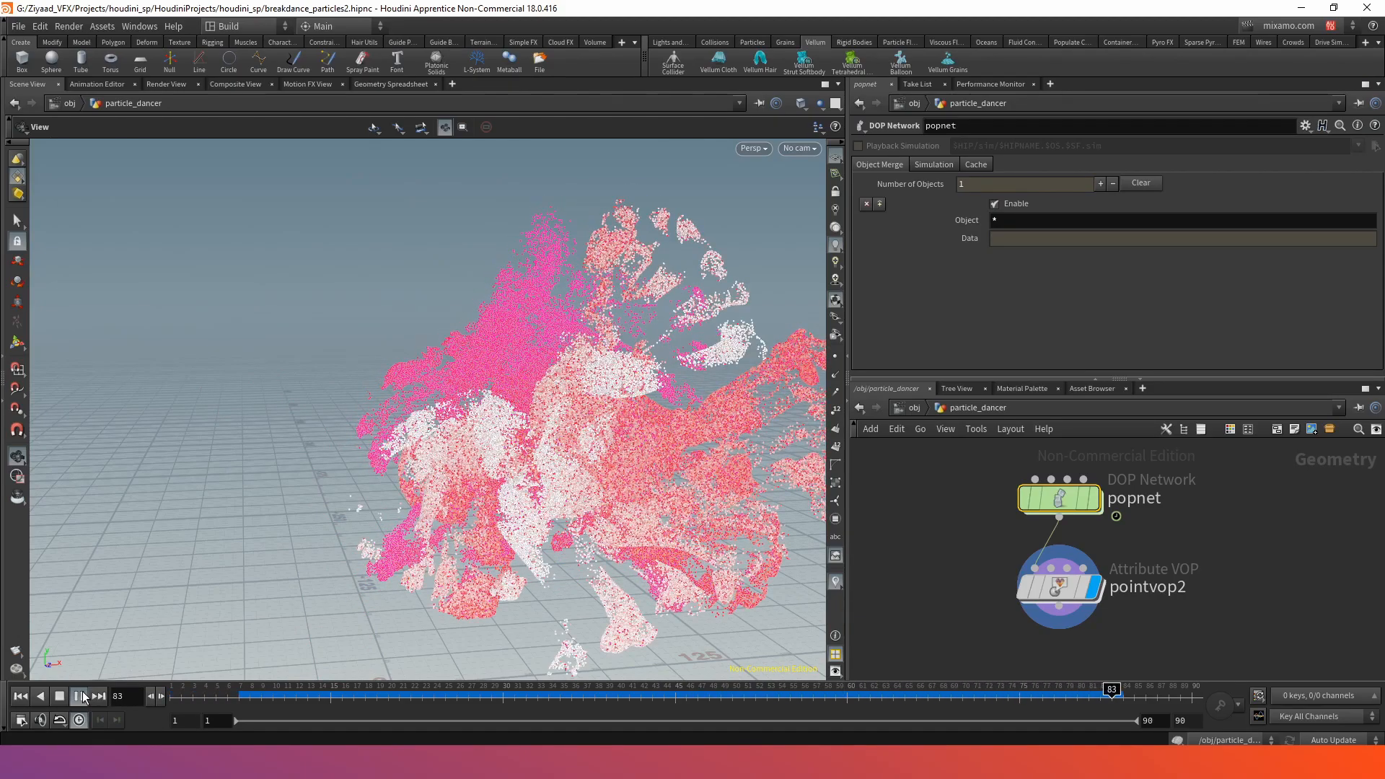
click(78, 697)
- Set the life expectancy and life variance of popnet's source_first_input to 0.25 each
double_click(1057, 499)
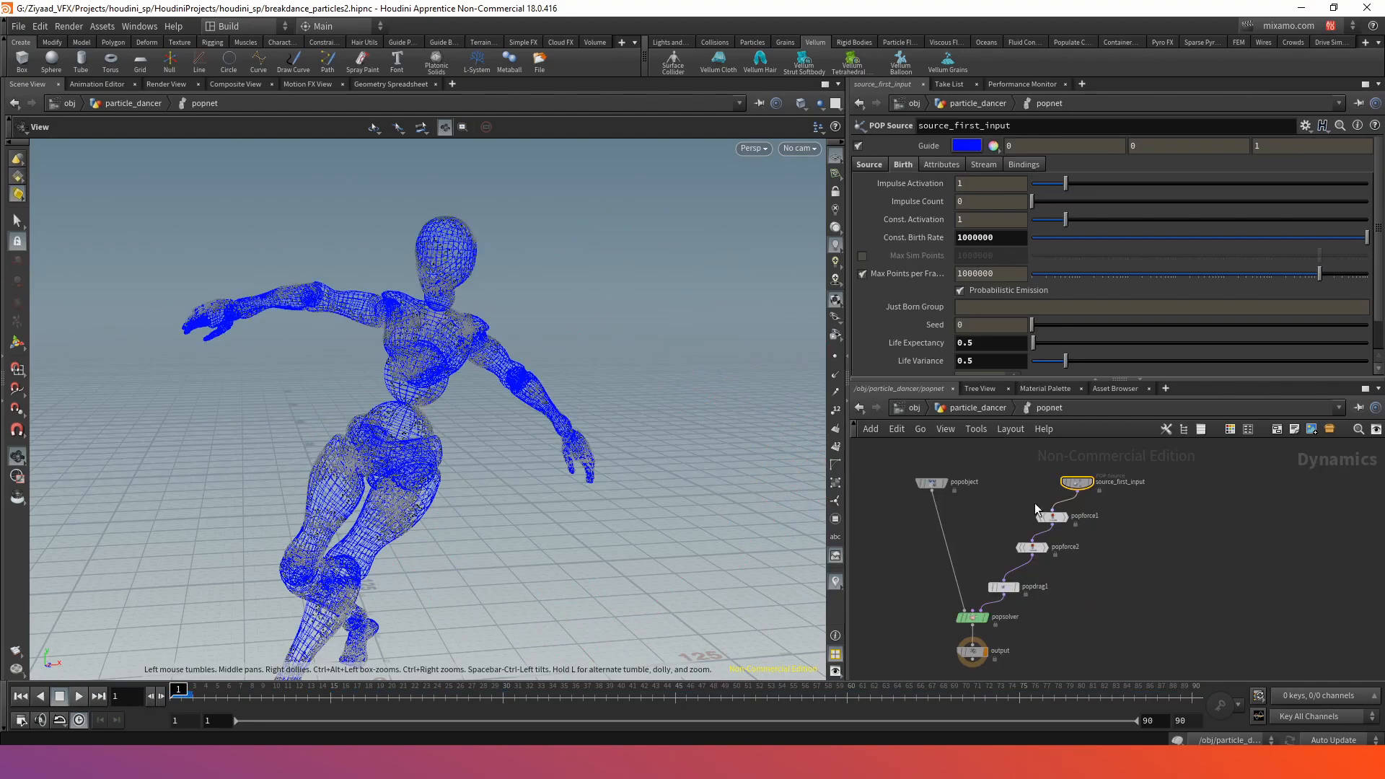
click(79, 696)
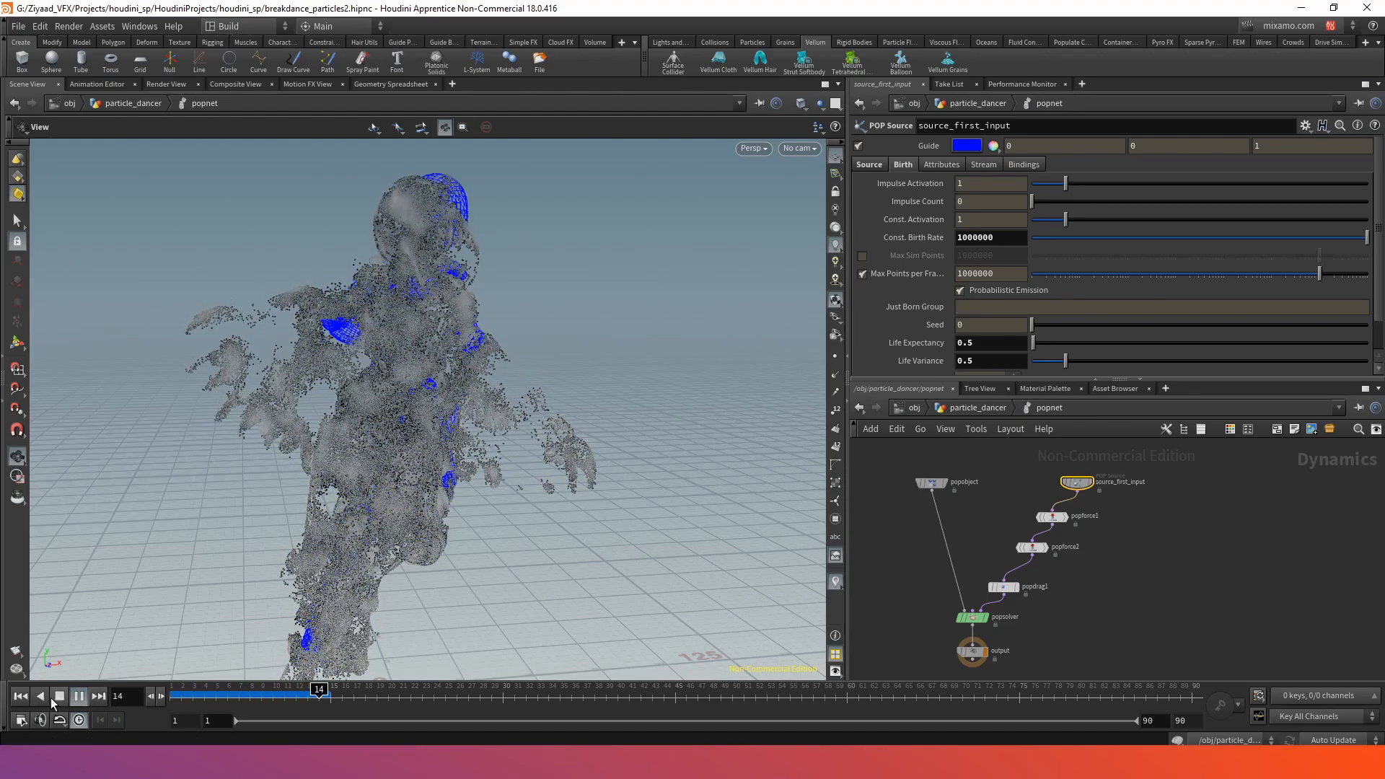
click(21, 696)
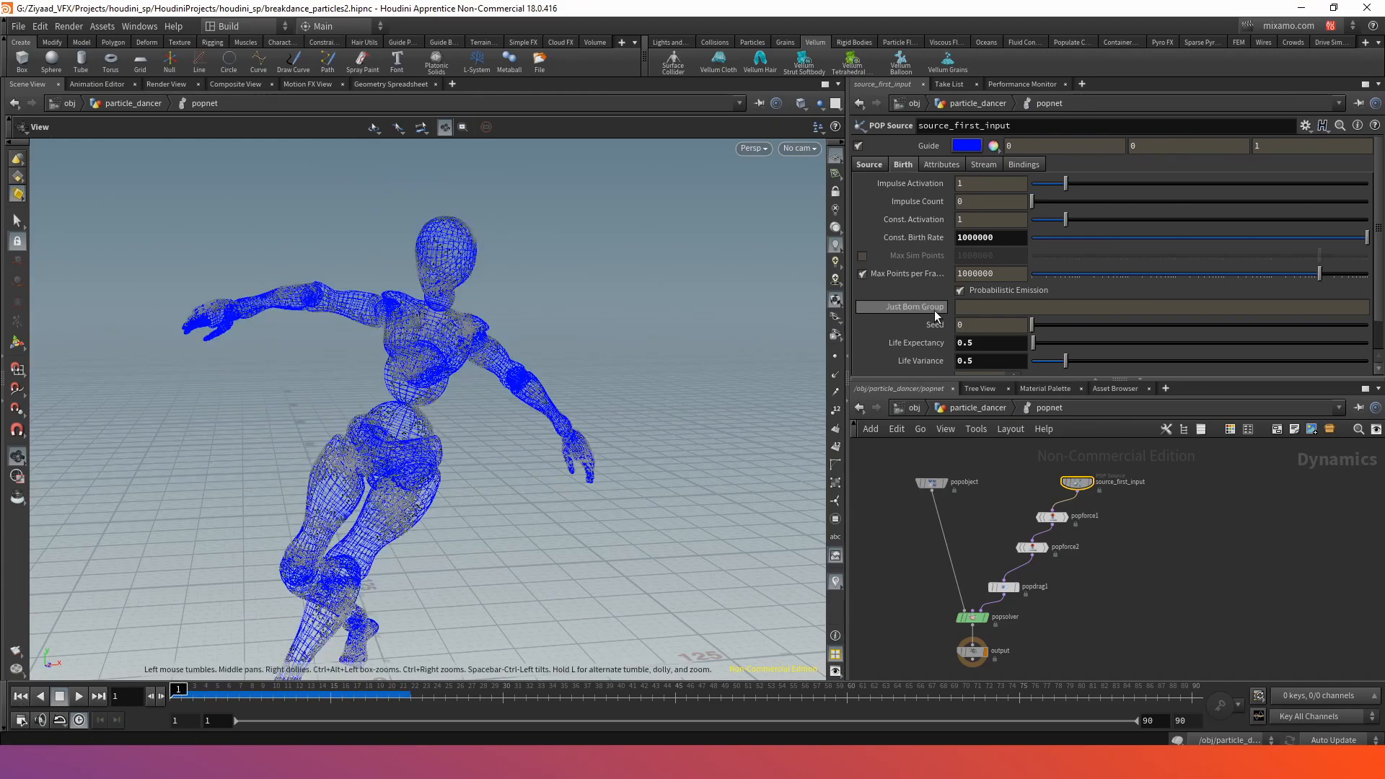
click(987, 343)
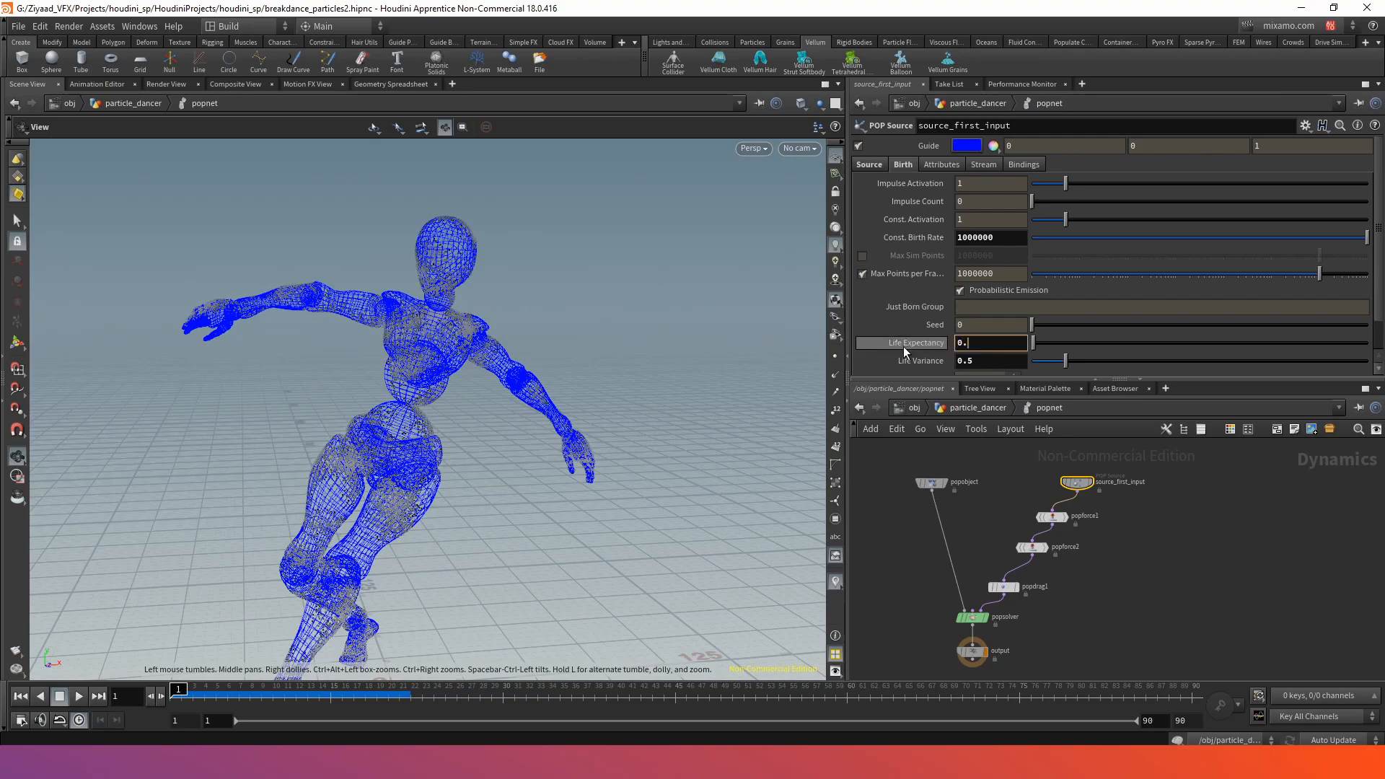
click(986, 360)
text(0)
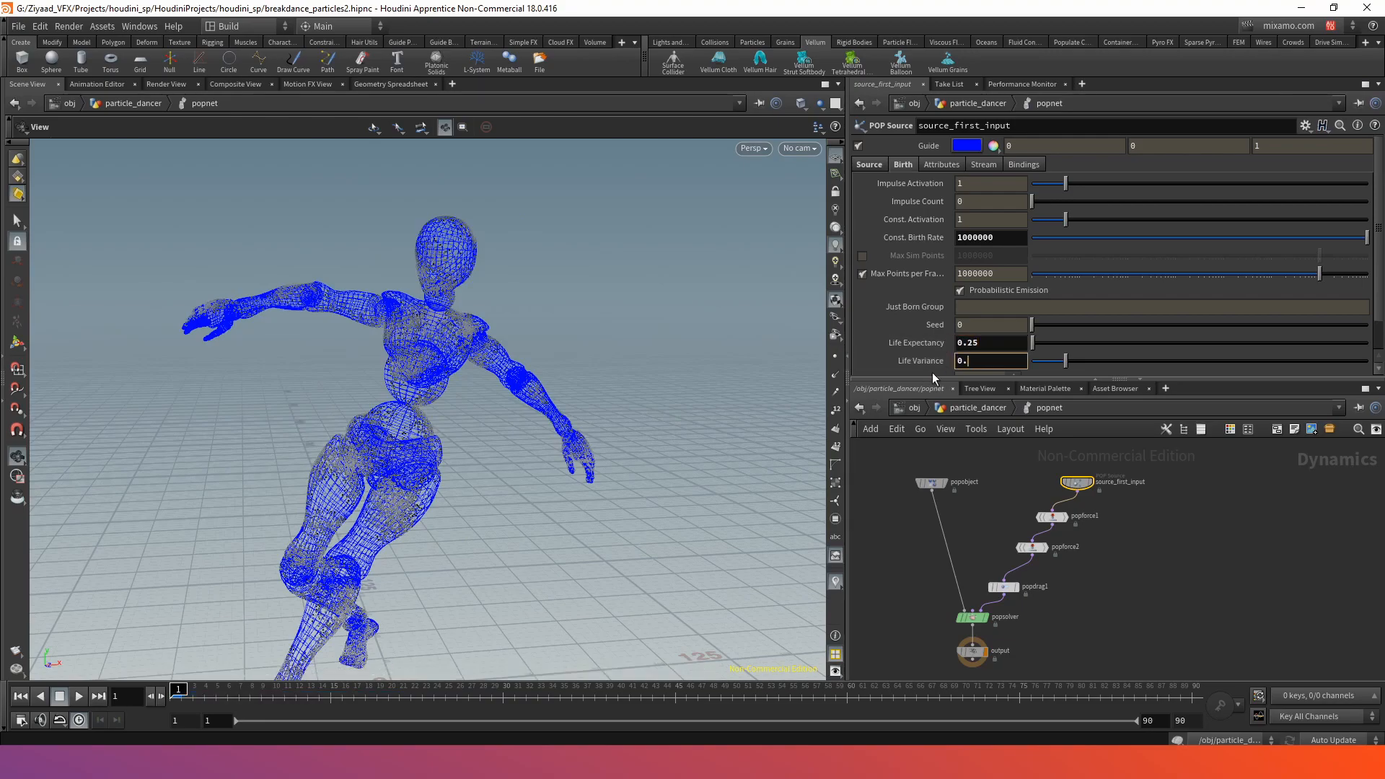
text(.25)
key(Return)
- Play the shorter-lived particles inside popnet and again with their colors at the particle_dancer level
click(78, 696)
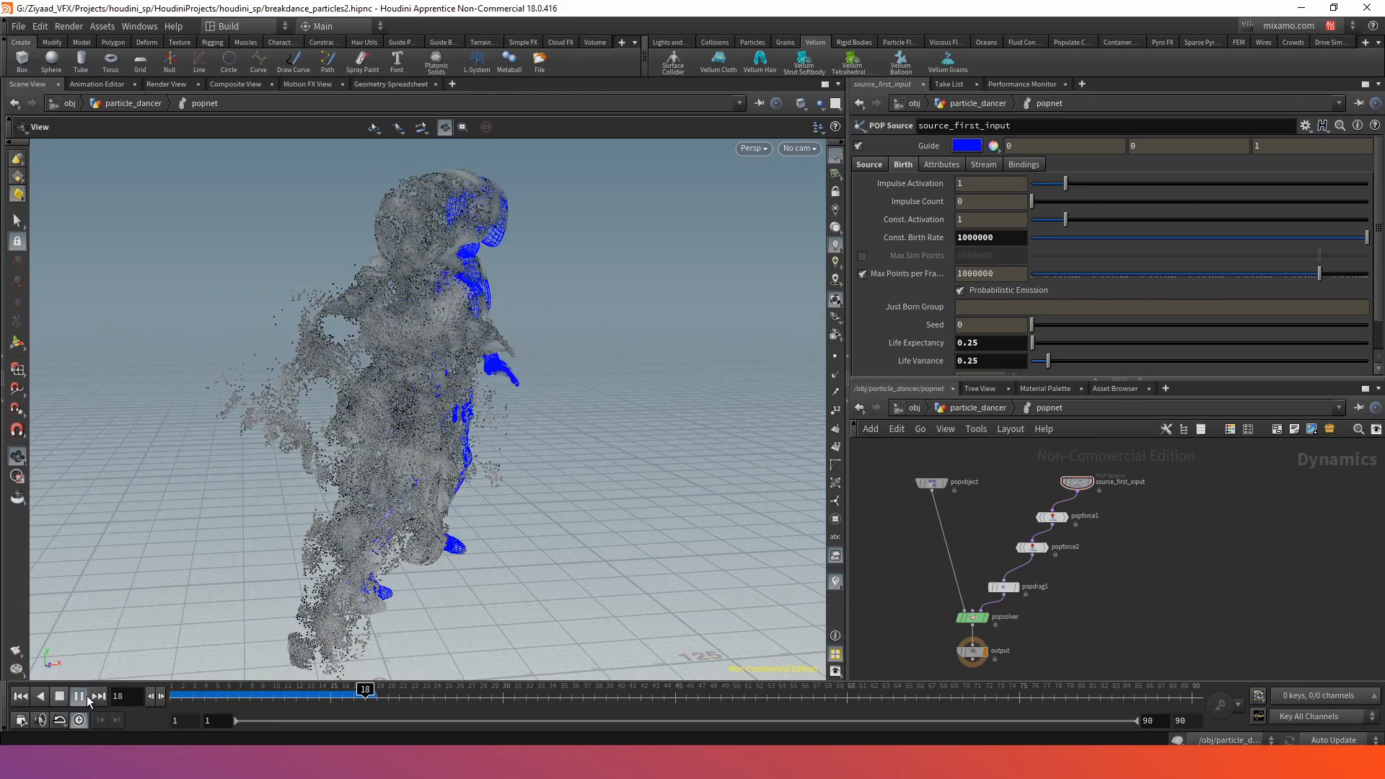
click(78, 697)
click(20, 697)
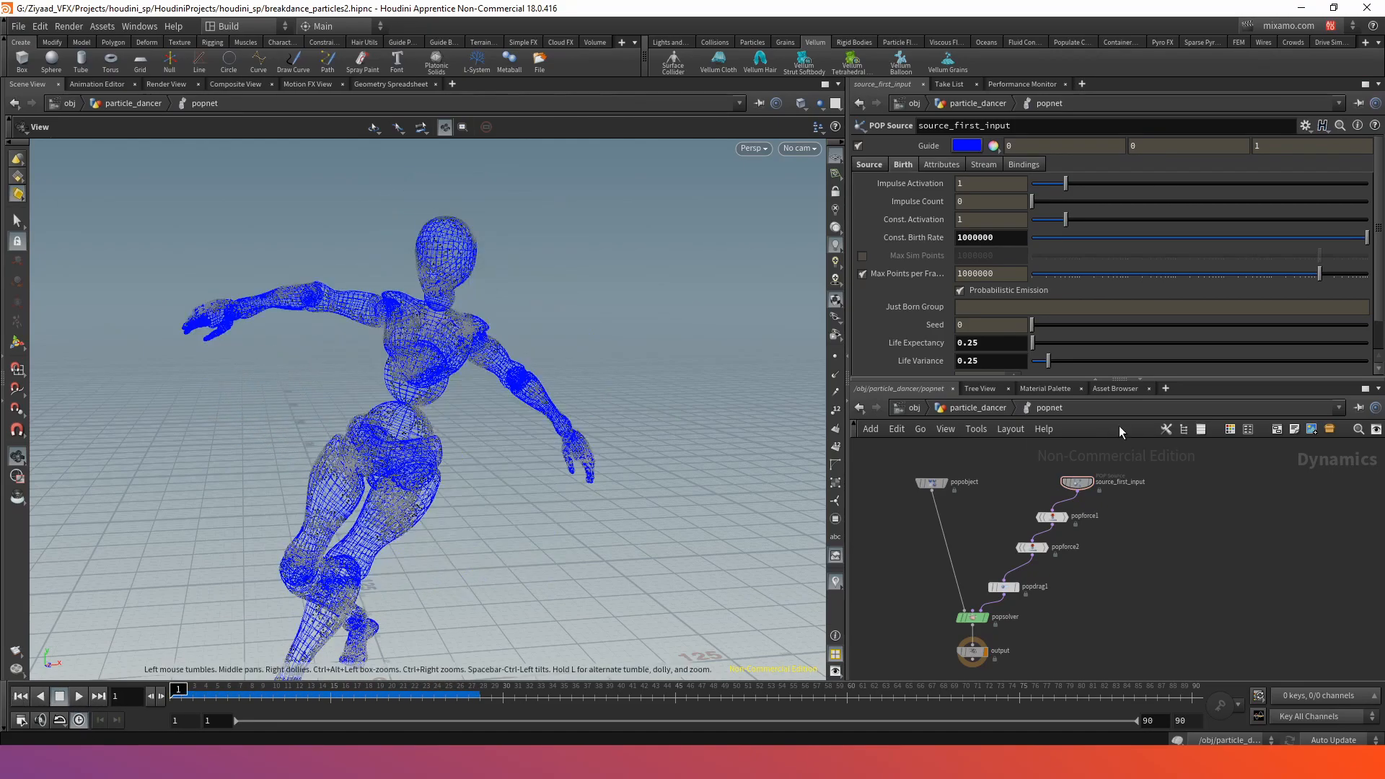
click(970, 410)
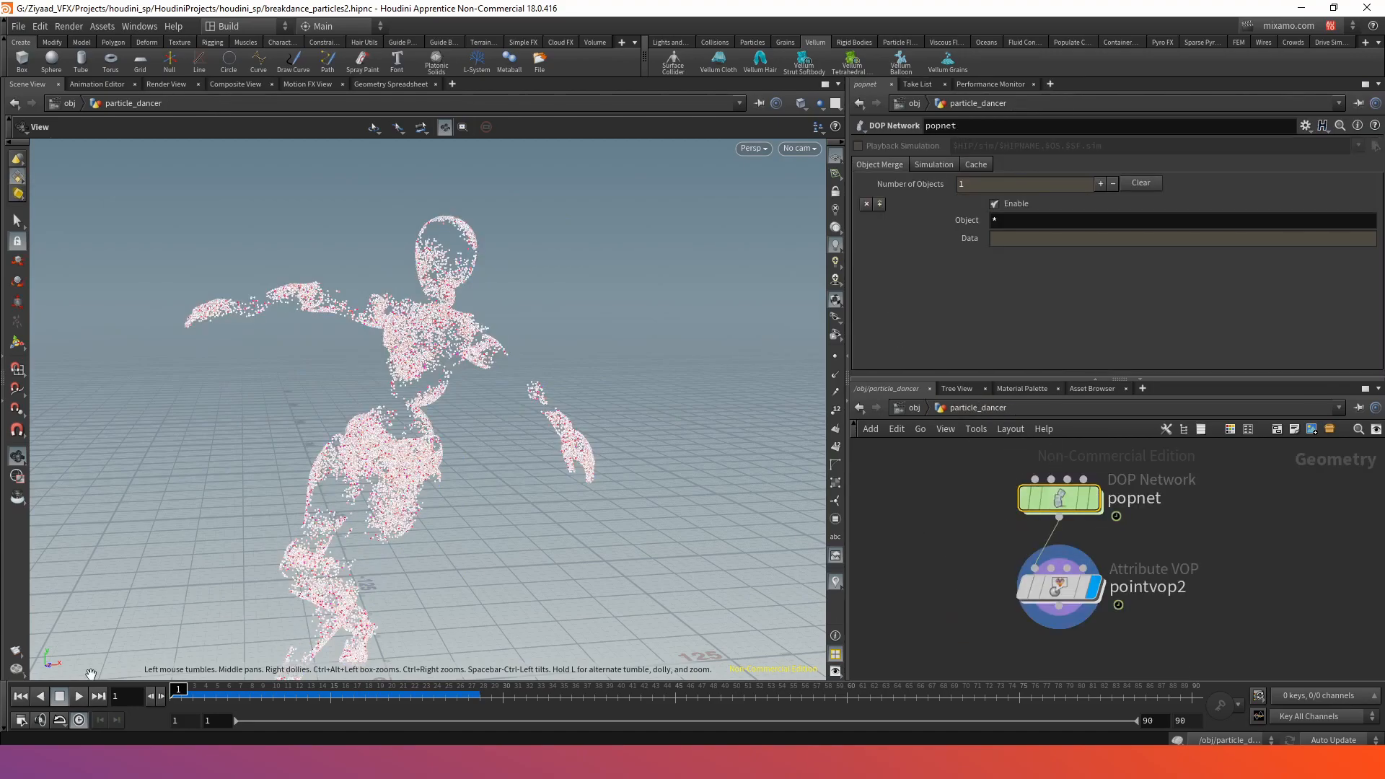
click(80, 697)
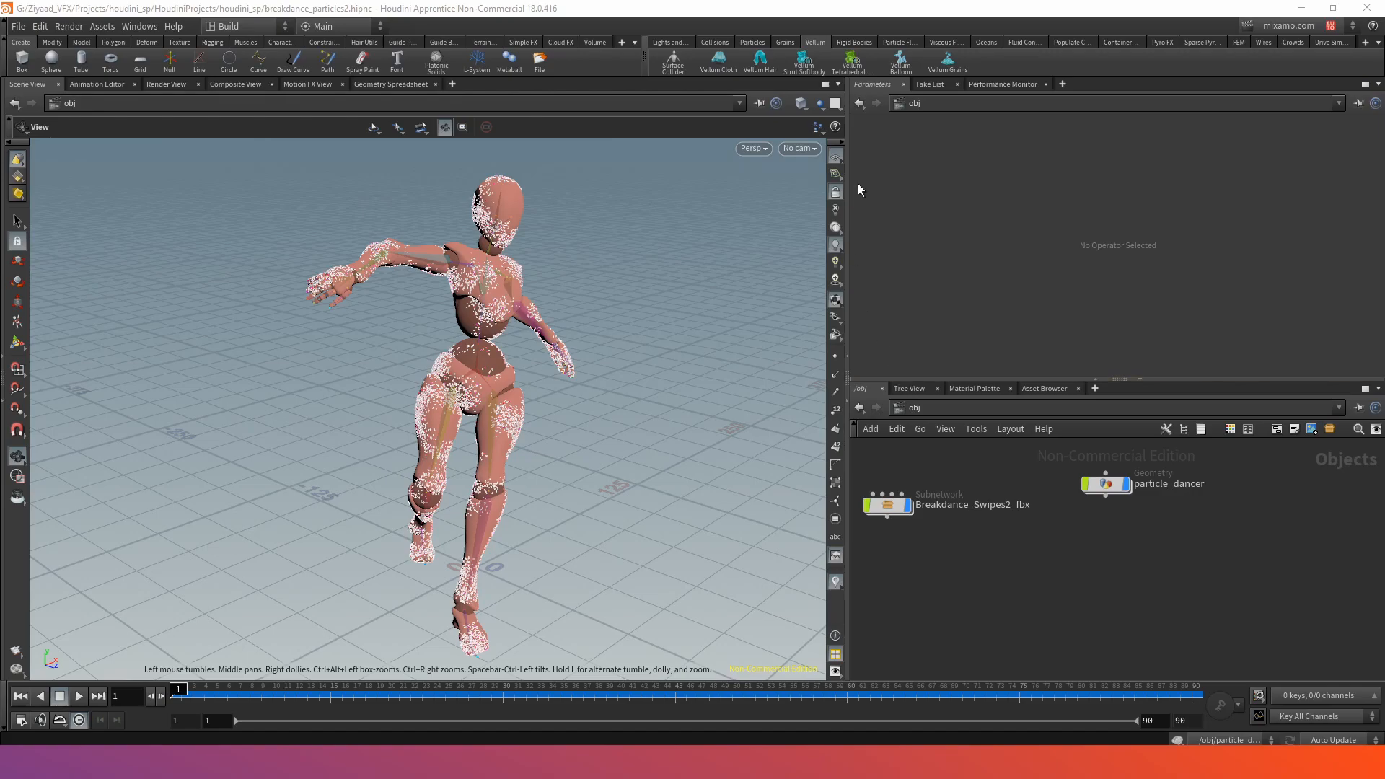
- Create a new camera from the current view and hide the Breakdance_Swipes2_fbx subnetwork
click(802, 153)
click(817, 197)
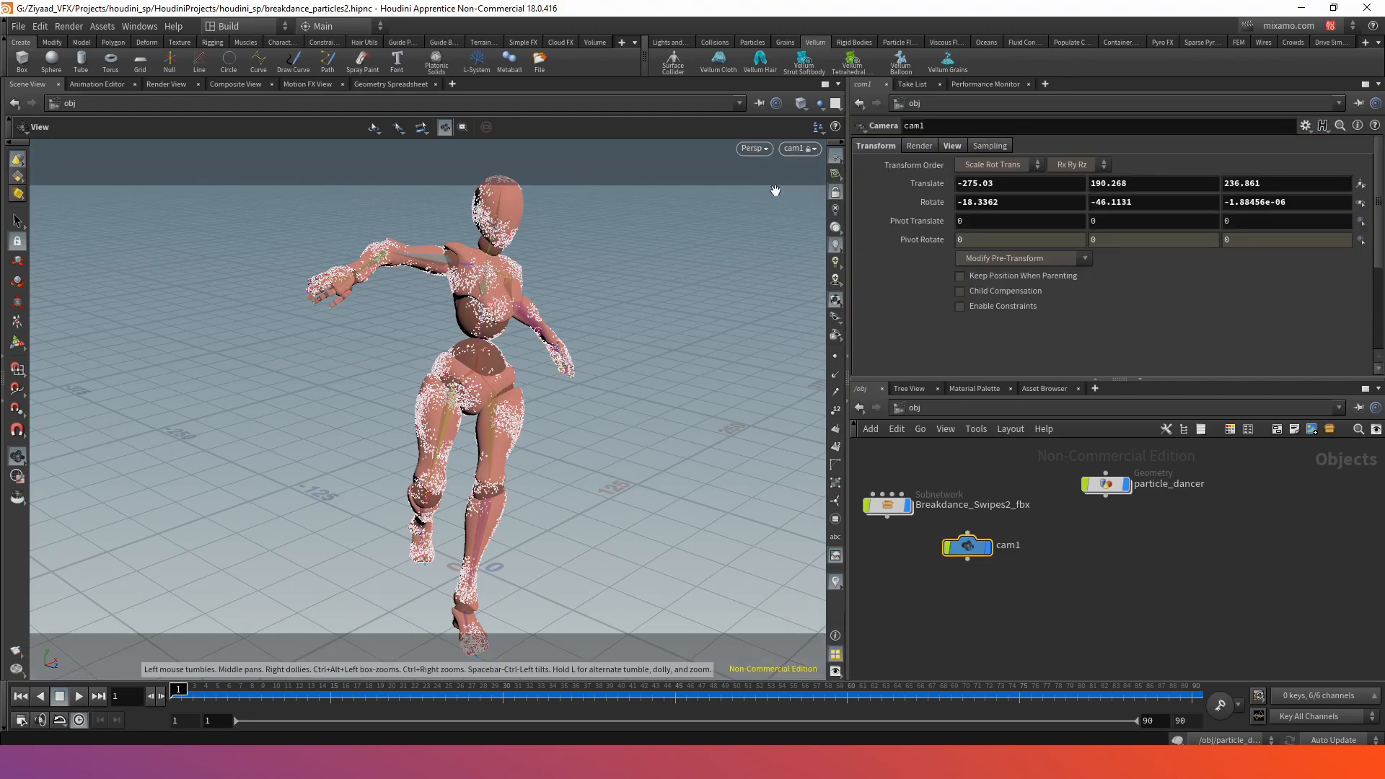
click(909, 505)
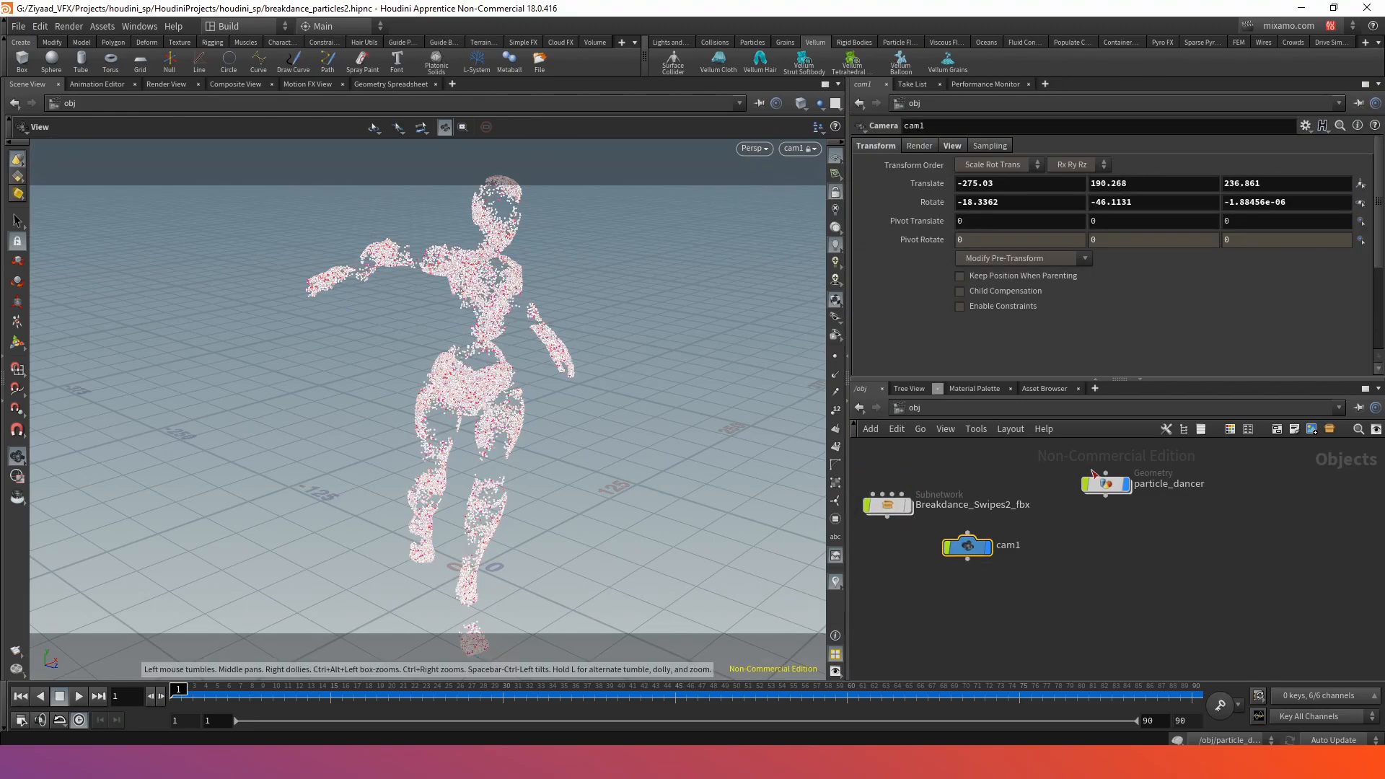
- Frame the dancer through cam1 at about translate (-249, 120, 355), rotate (-7, -33, 0), and keyframe both at frame 1
drag(591, 363, 522, 373)
mouse_move(523, 373)
middle_down()
mouse_move(513, 362)
mouse_move(539, 356)
middle_up()
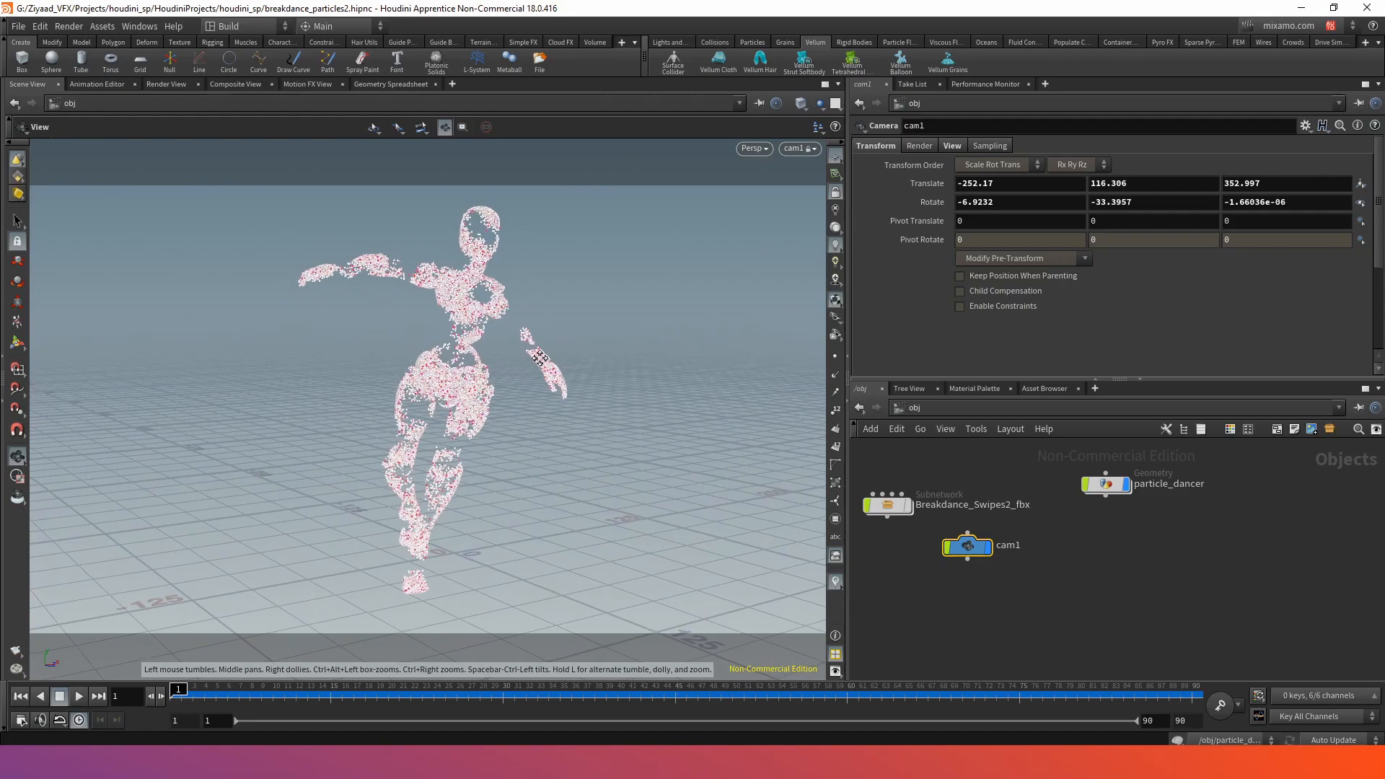
alt+click(905, 183)
alt+click(924, 199)
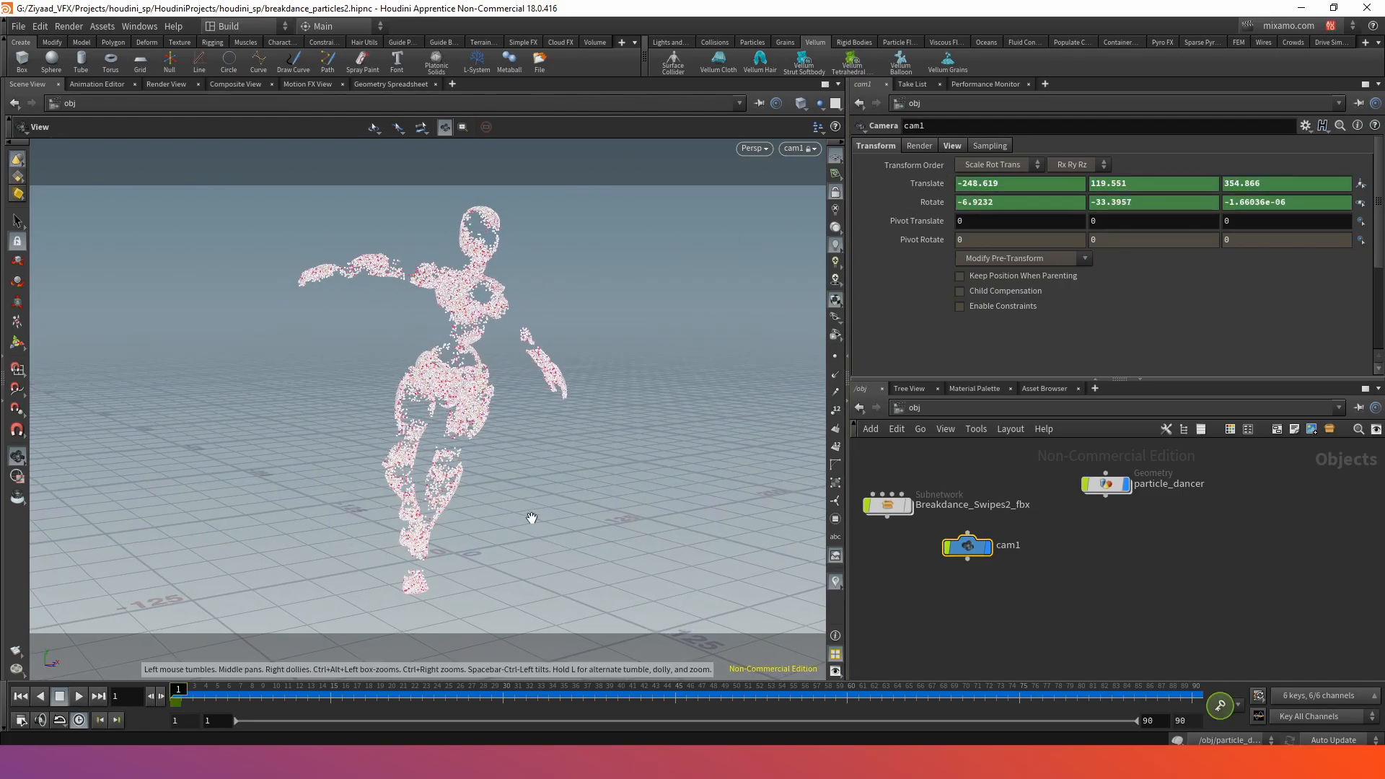
drag(965, 561, 979, 553)
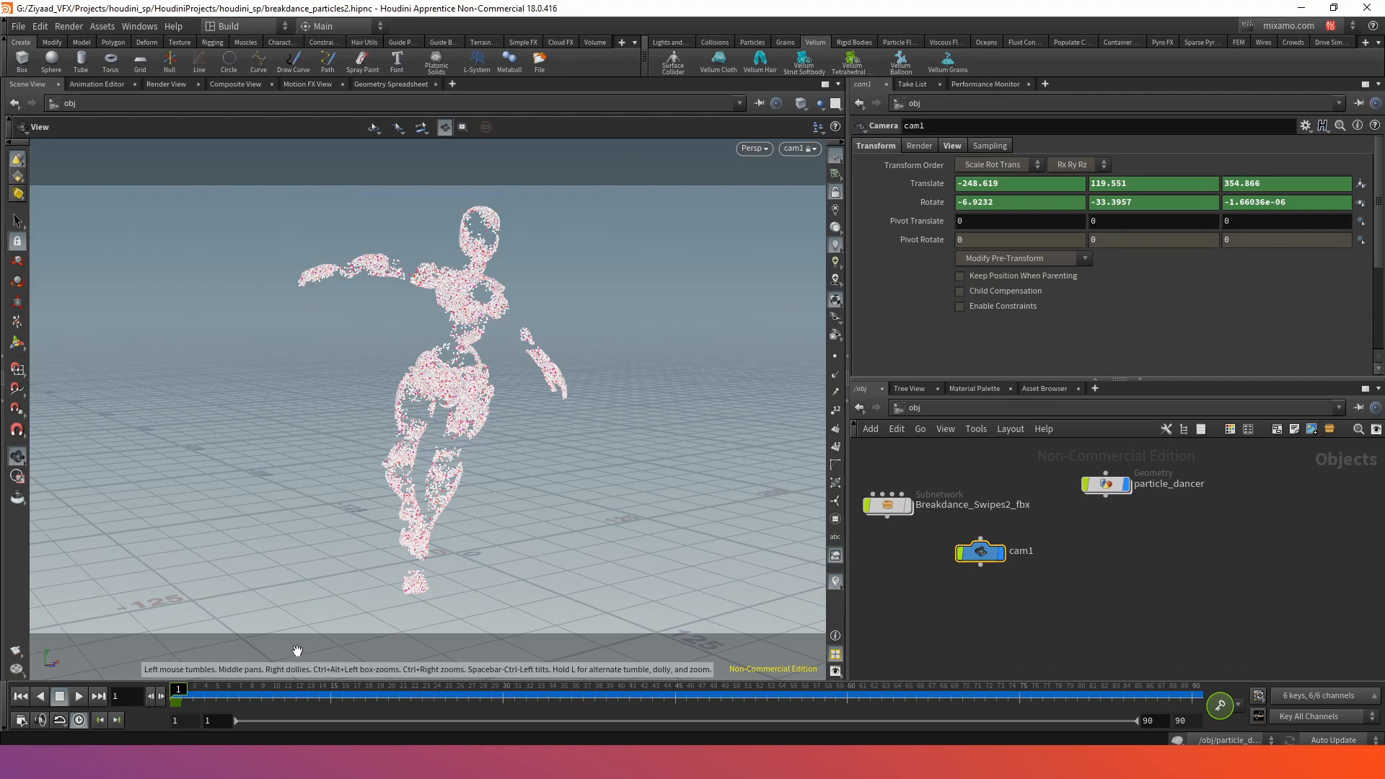
- At frame 90, orbit cam1 to about translate (101, 116, 469), rotate (-6, 7, 0), and keyframe both parameters
drag(217, 691, 1194, 692)
drag(592, 476, 505, 468)
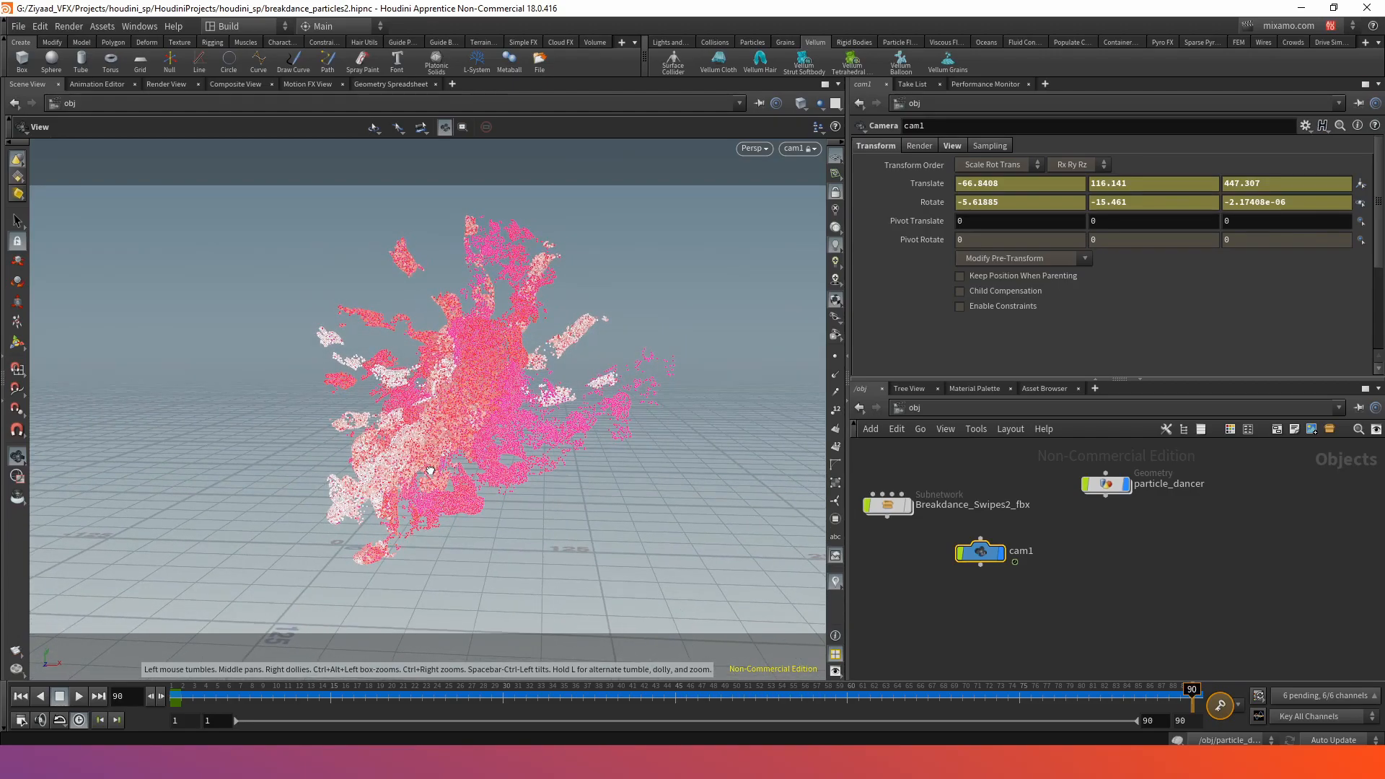
alt+click(922, 185)
alt+click(932, 203)
- Play the animation from frame 1 to check the cam1 move around the dancer
drag(189, 696, 175, 698)
click(77, 699)
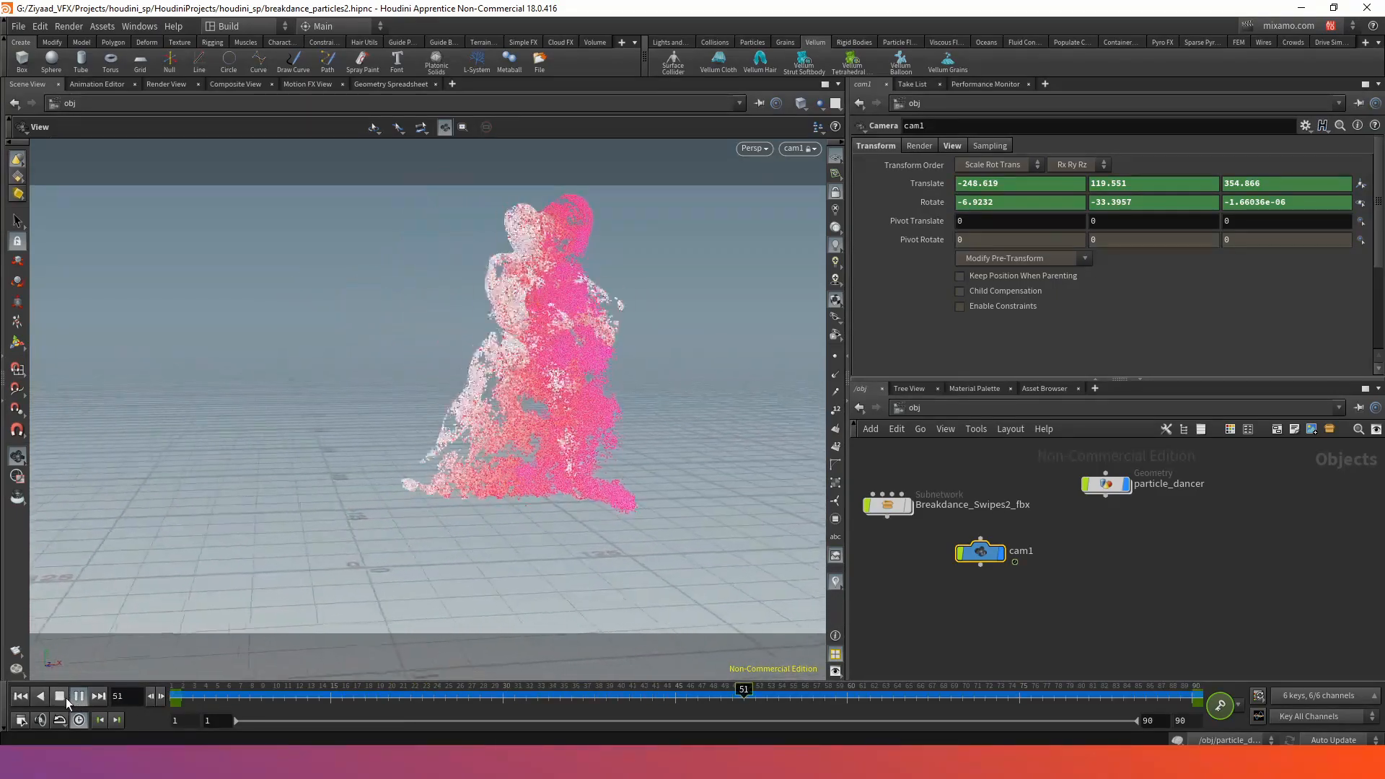
click(60, 697)
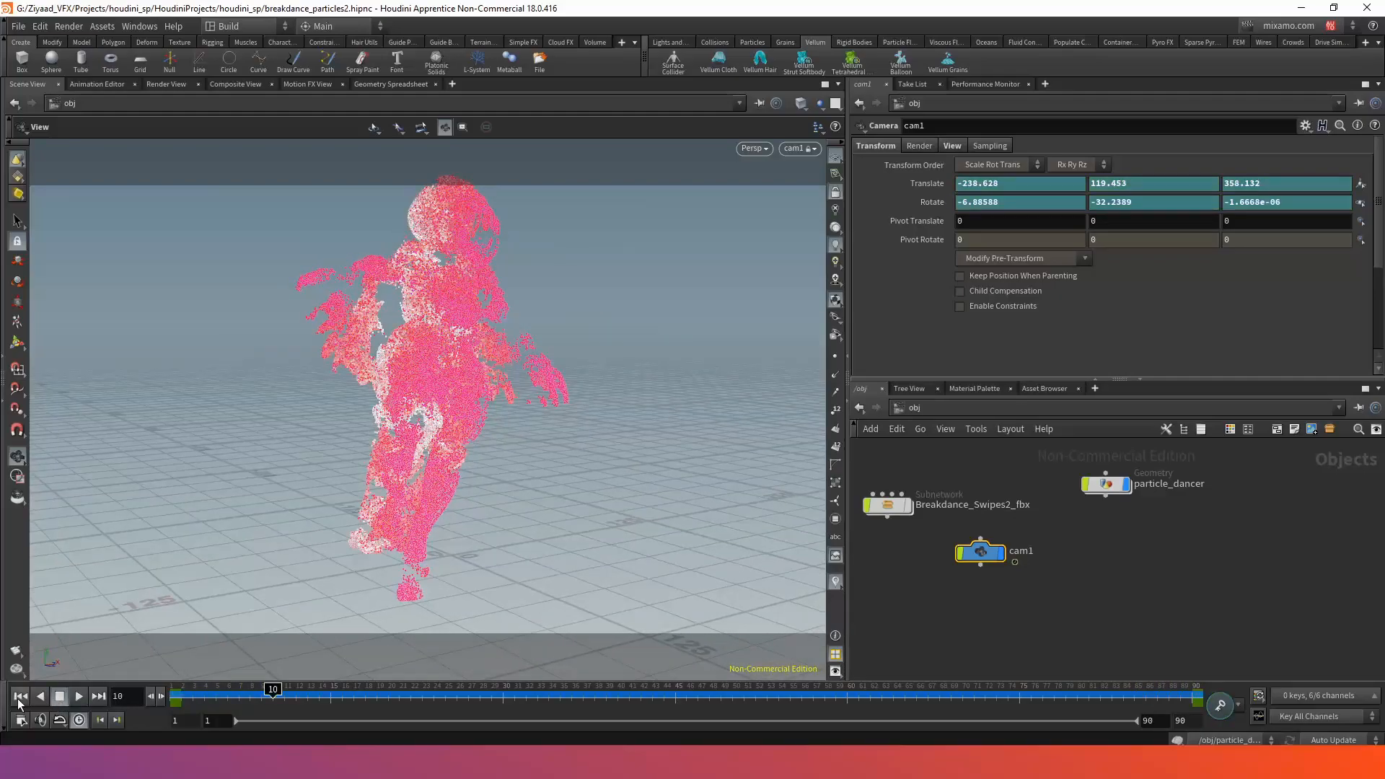
- Set cam1's focal length to 85 mm
click(945, 147)
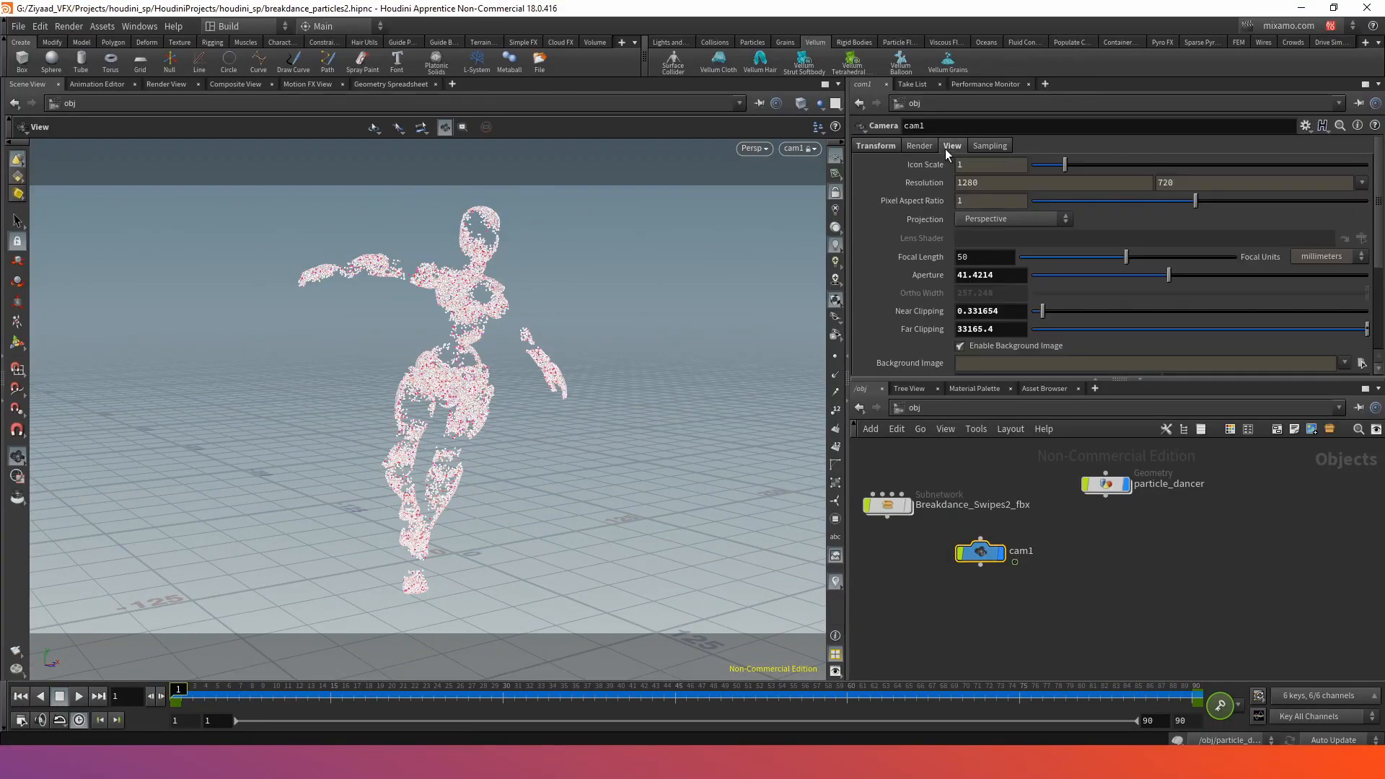
text(85)
key(Return)
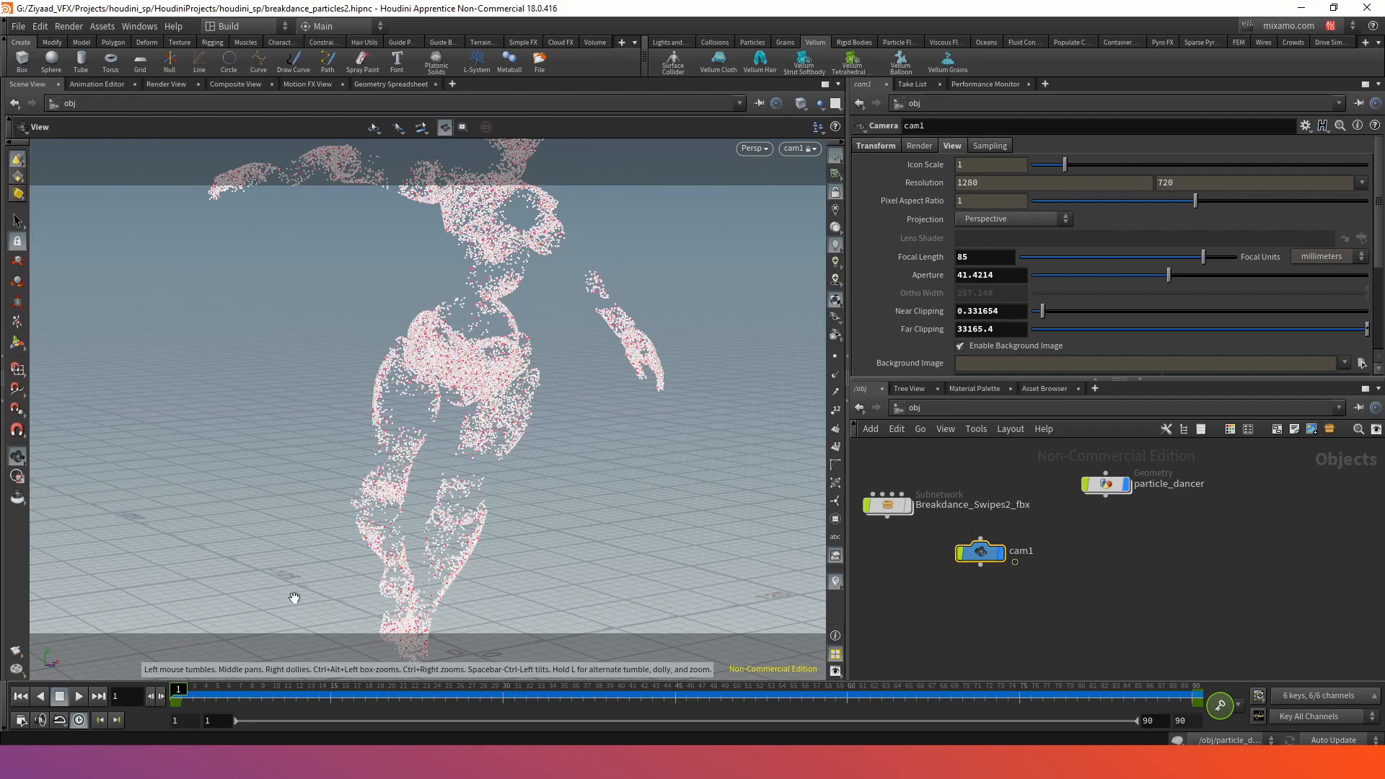
- Pull cam1 back at frame 1 to about translate (-295, 105, 641), rotate (-3, -24, 0), to fit the whole dancer
right_drag(325, 586, 321, 436)
mouse_move(342, 437)
mouse_down()
mouse_move(325, 428)
mouse_move(337, 424)
mouse_up()
middle_drag(345, 427, 318, 426)
click(876, 146)
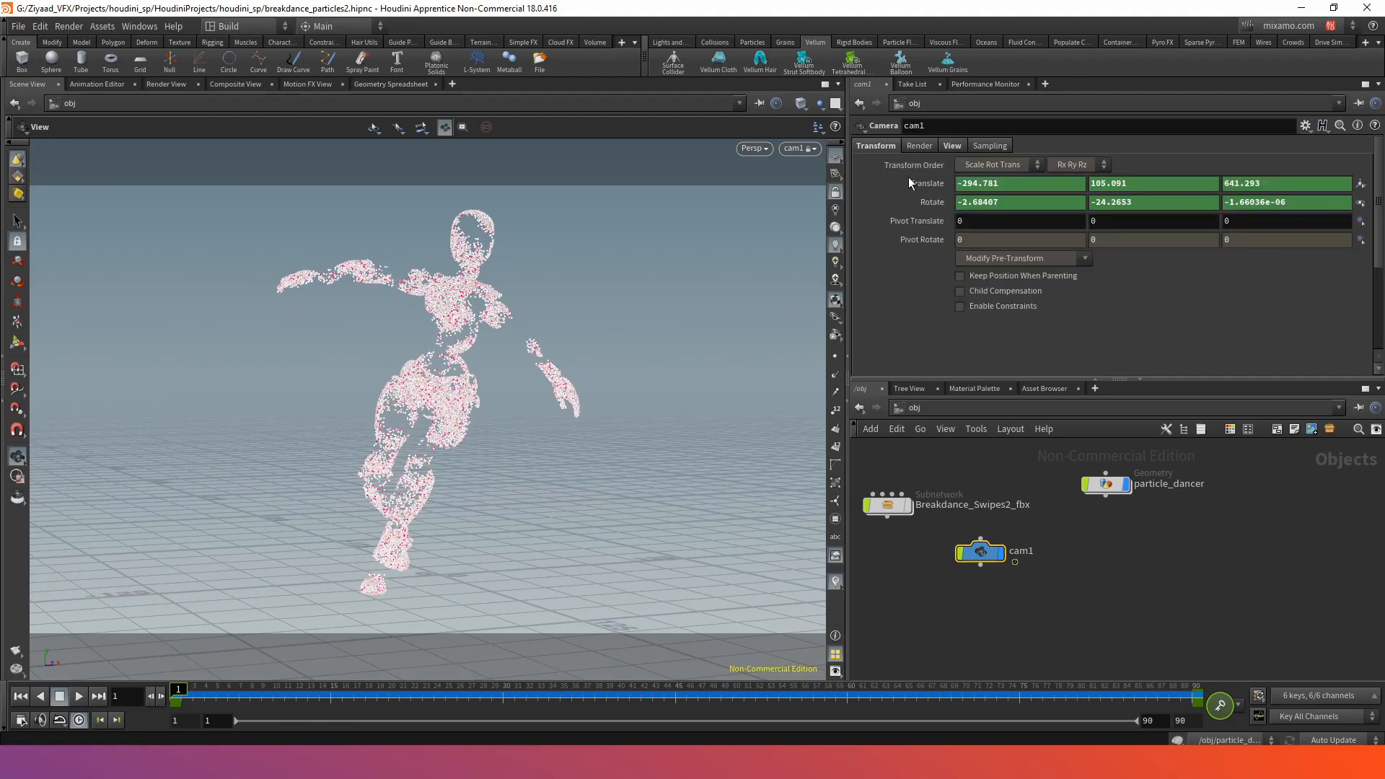
- Reframe cam1 at frame 90 to about translate (333, 107, 616), rotate (-2, 26, 0), and update its keyframes
drag(277, 691, 1194, 691)
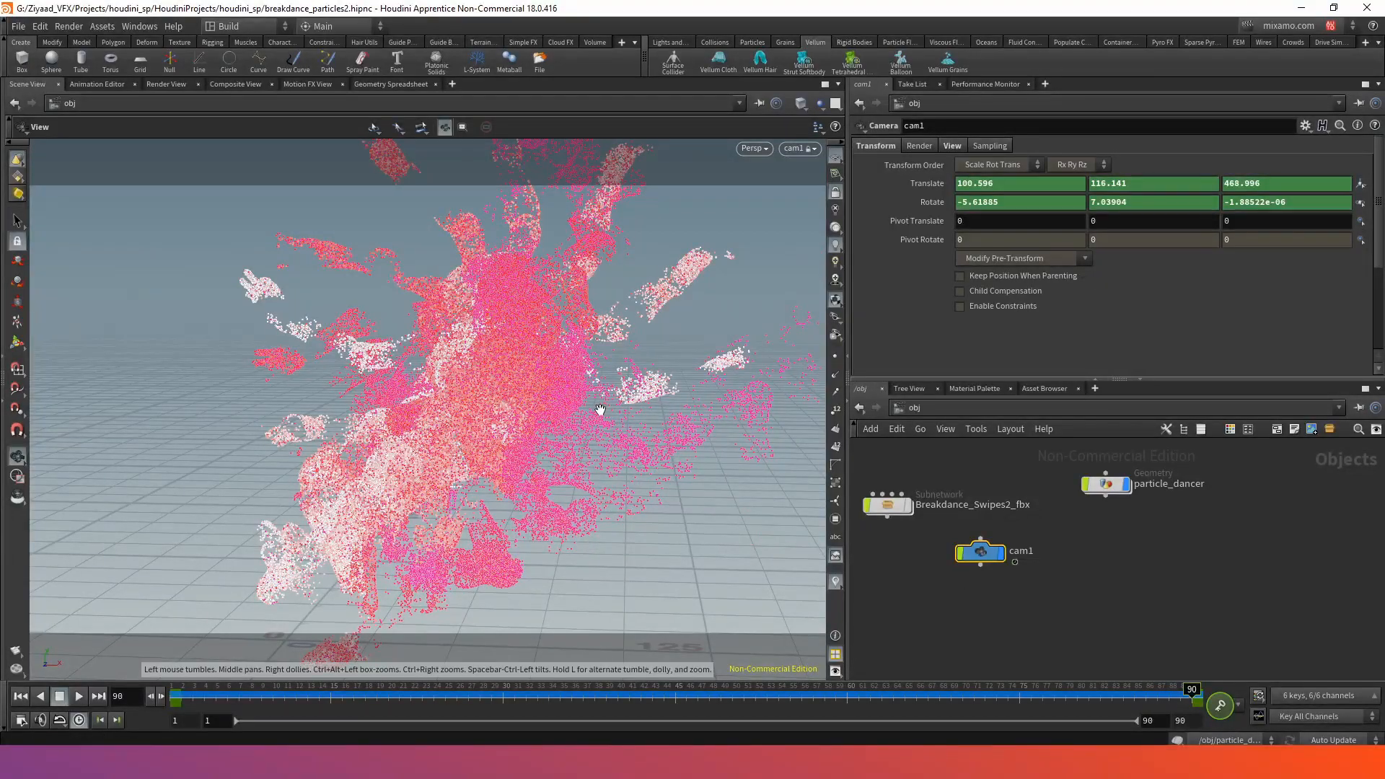
right_drag(587, 406, 422, 428)
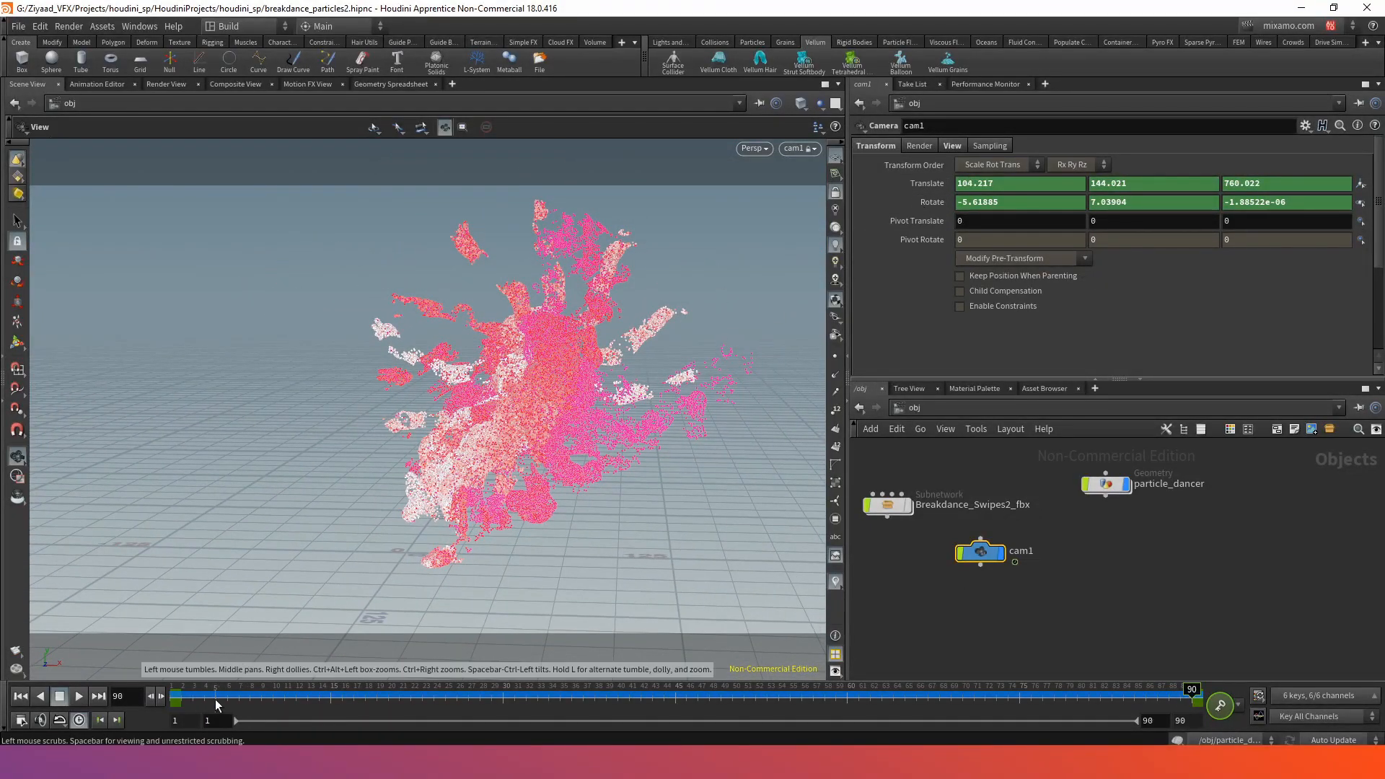
click(78, 696)
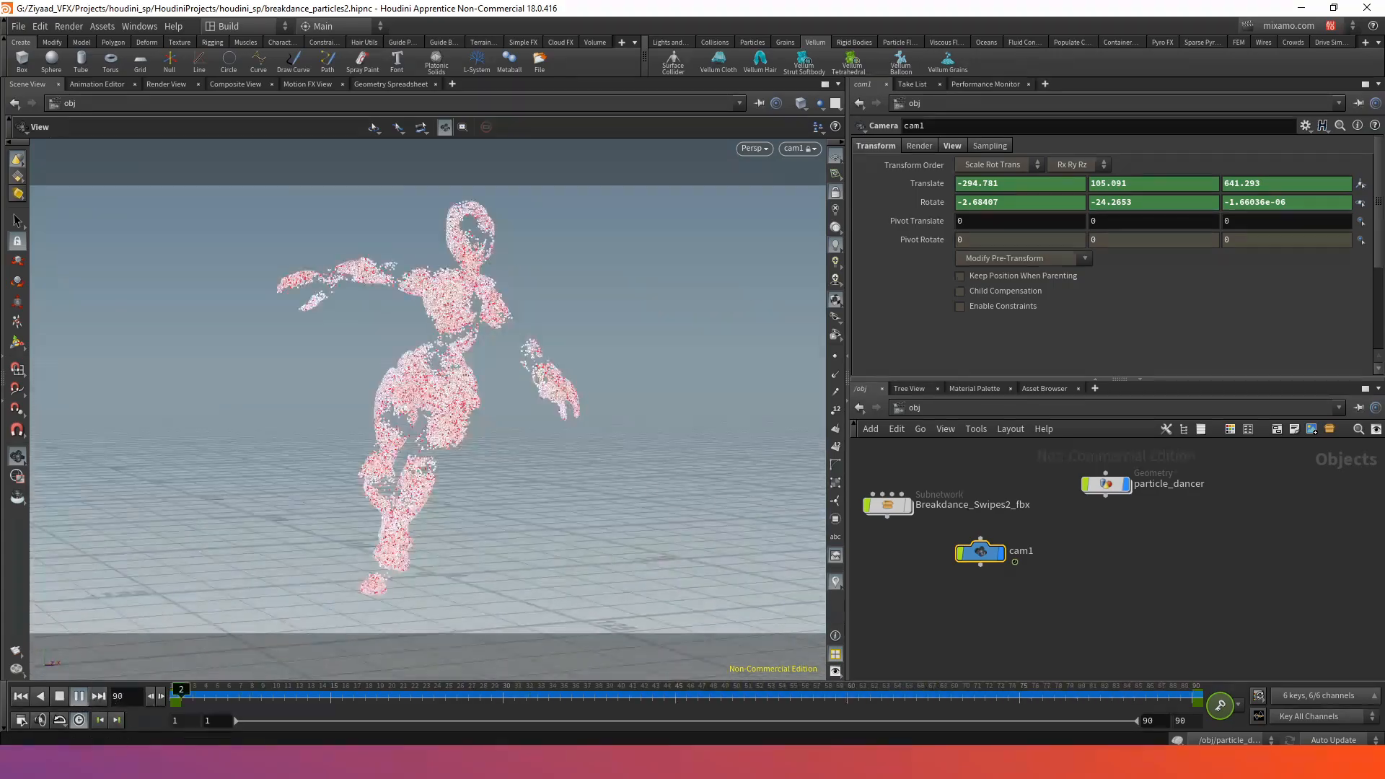
click(79, 698)
drag(433, 706, 1197, 700)
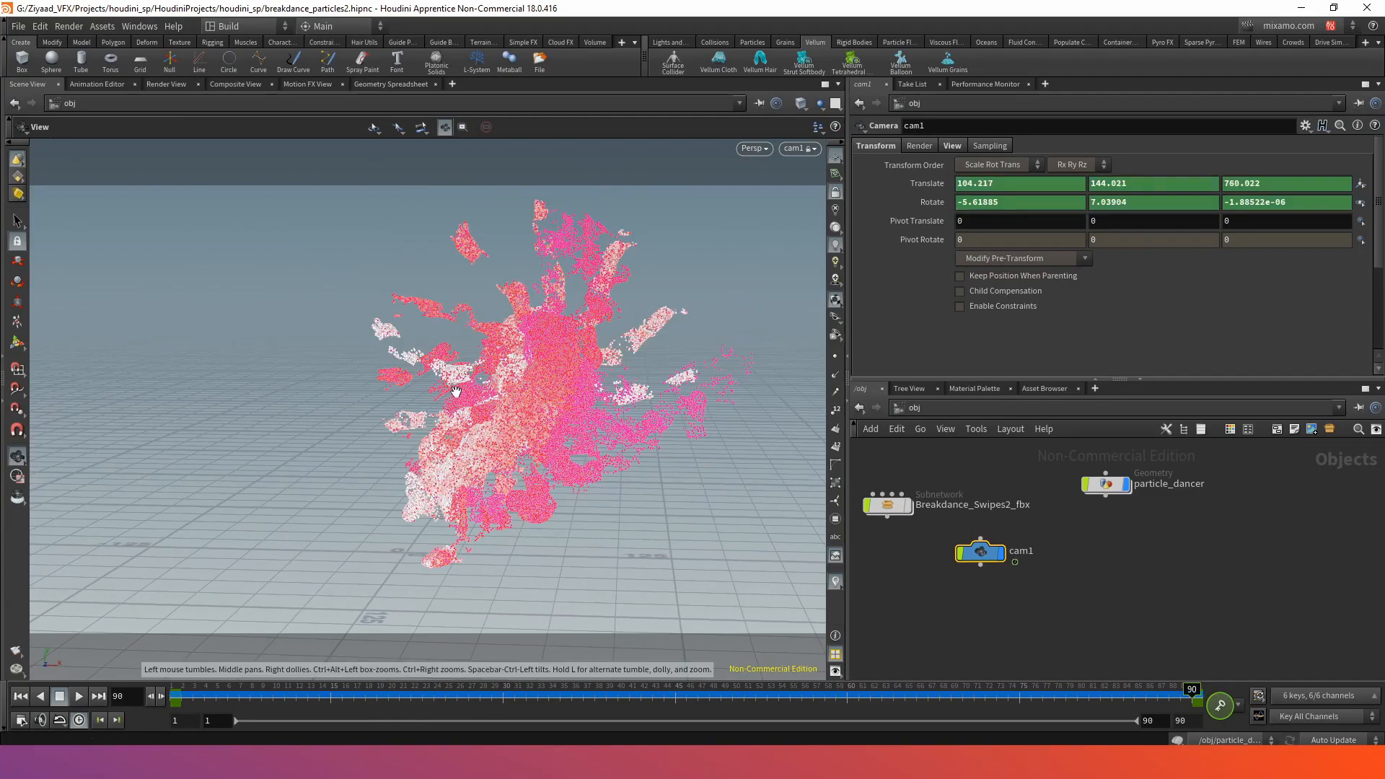
middle_drag(458, 394, 434, 401)
right_drag(434, 401, 428, 392)
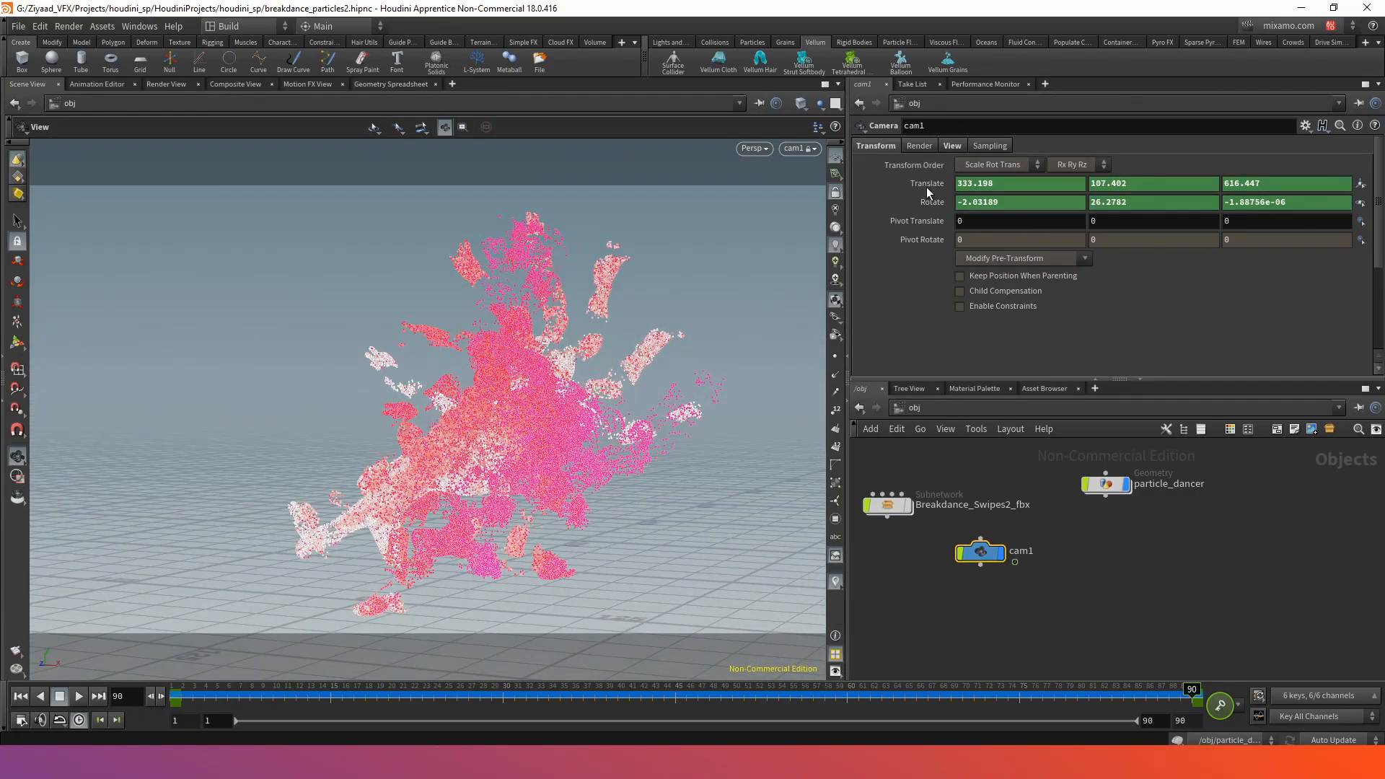
- Shift cam1 at frame 1 to about translate (-274, 113, 650), update its keyframe and play the animation
drag(511, 708, 178, 720)
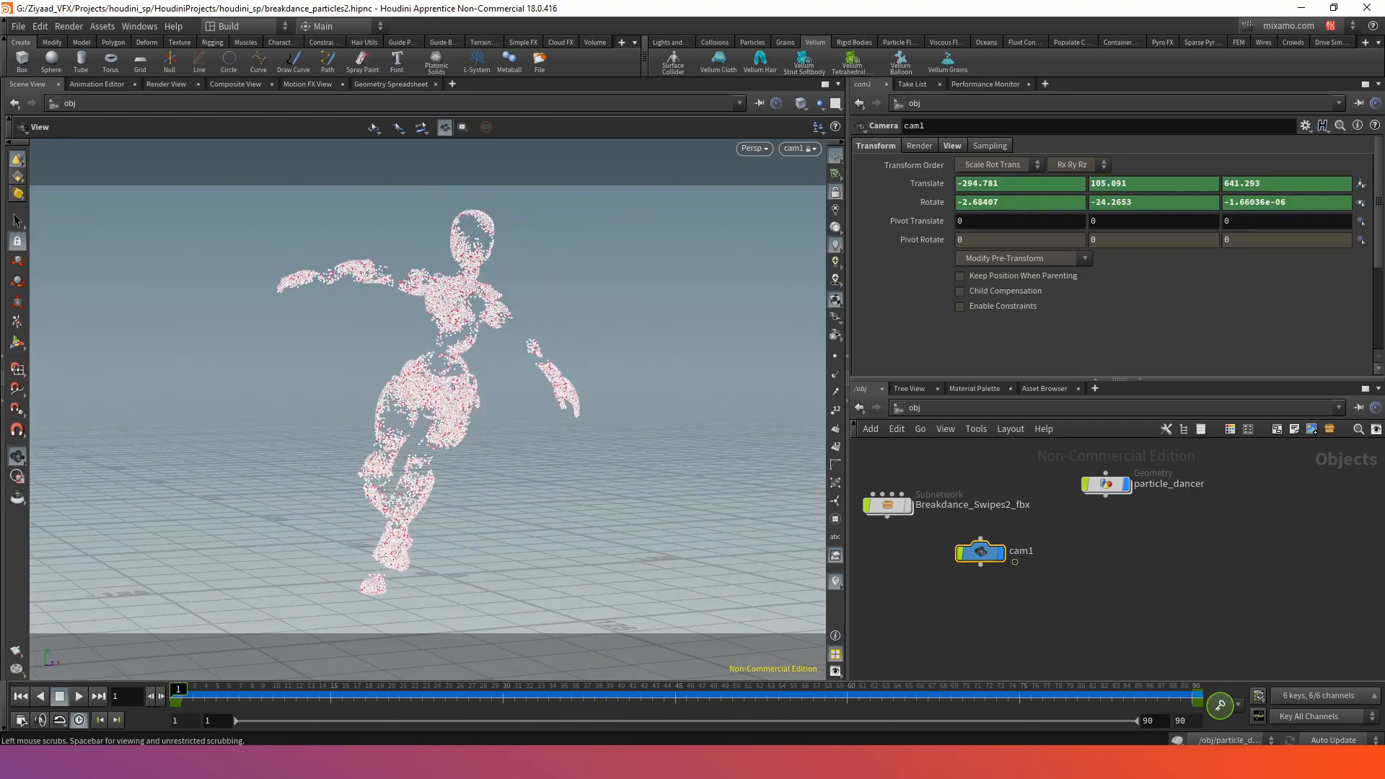
middle_drag(556, 420, 517, 433)
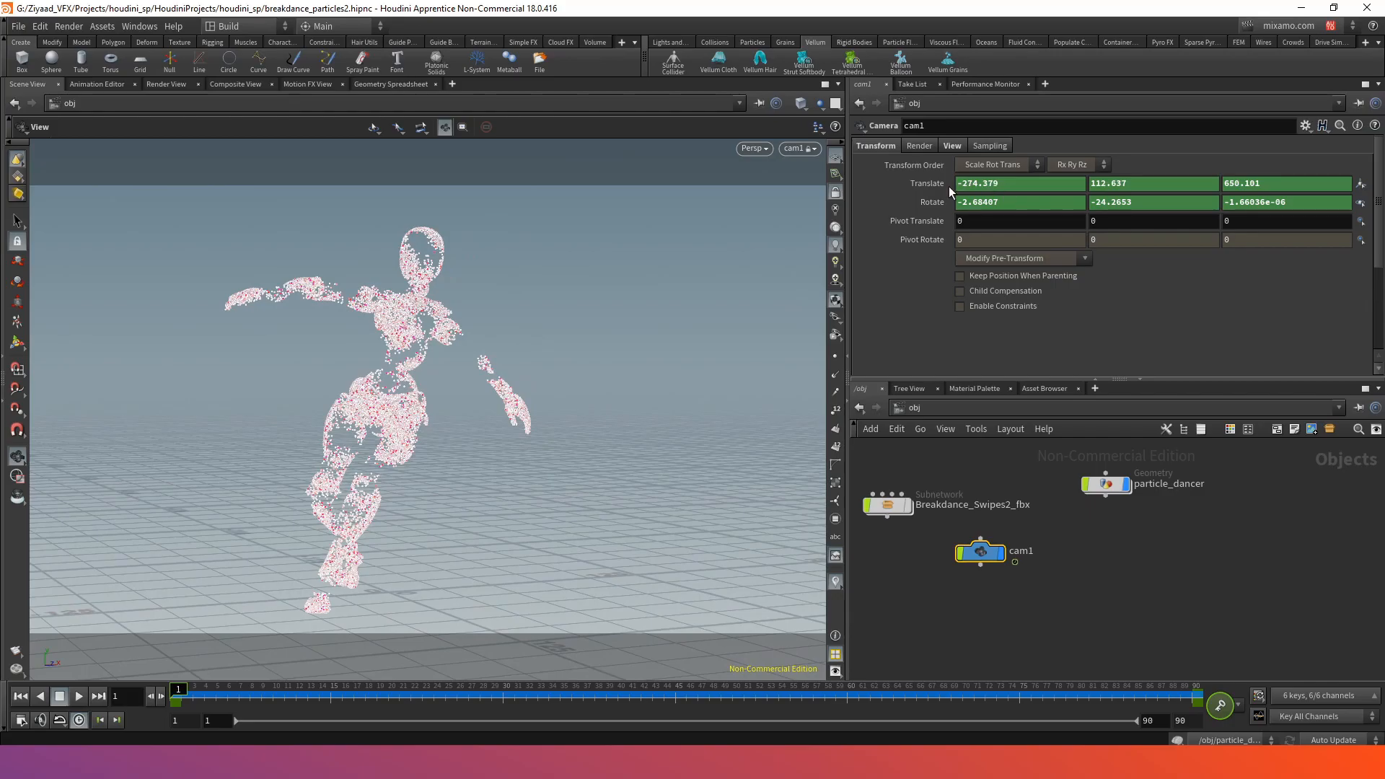
click(79, 696)
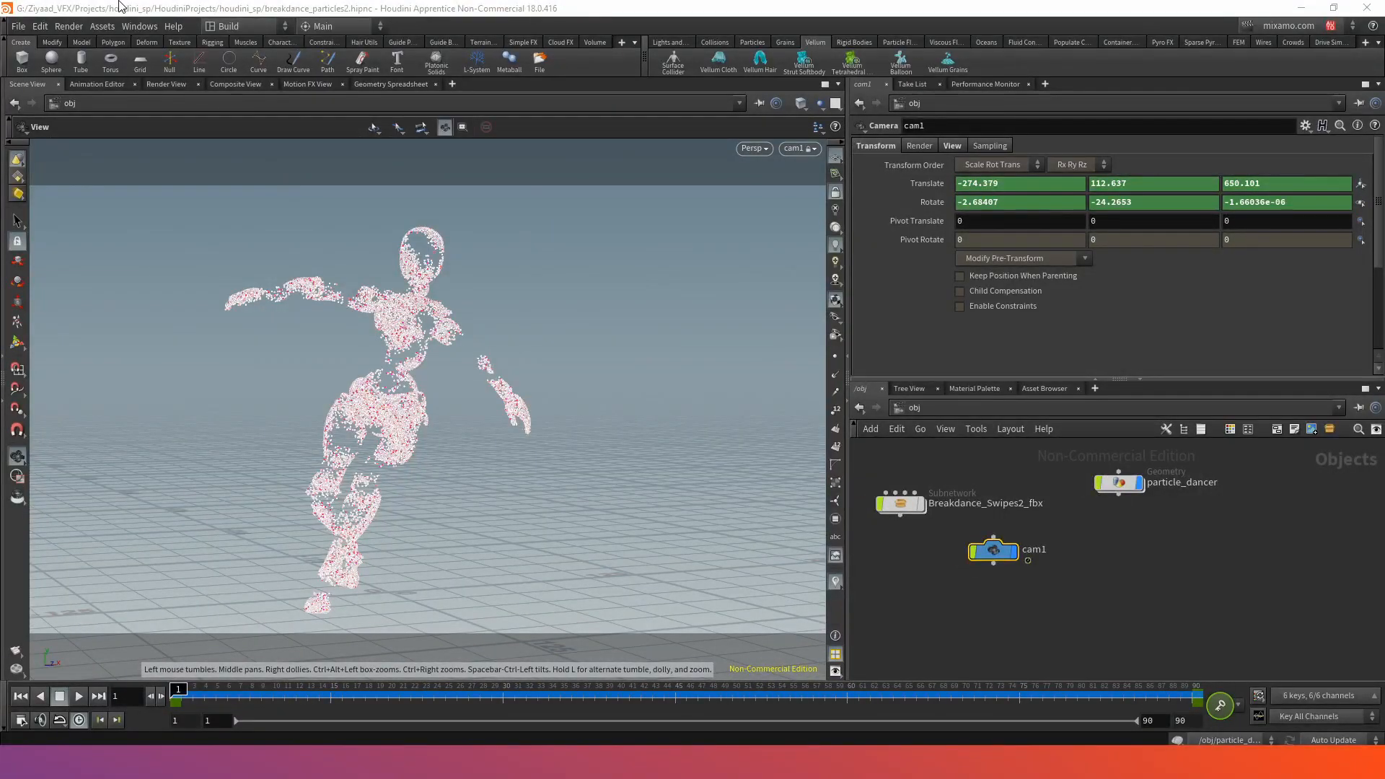
- Create a Mantra render node and set its valid frame range to Render Frame Range
click(68, 26)
mouse_move(79, 81)
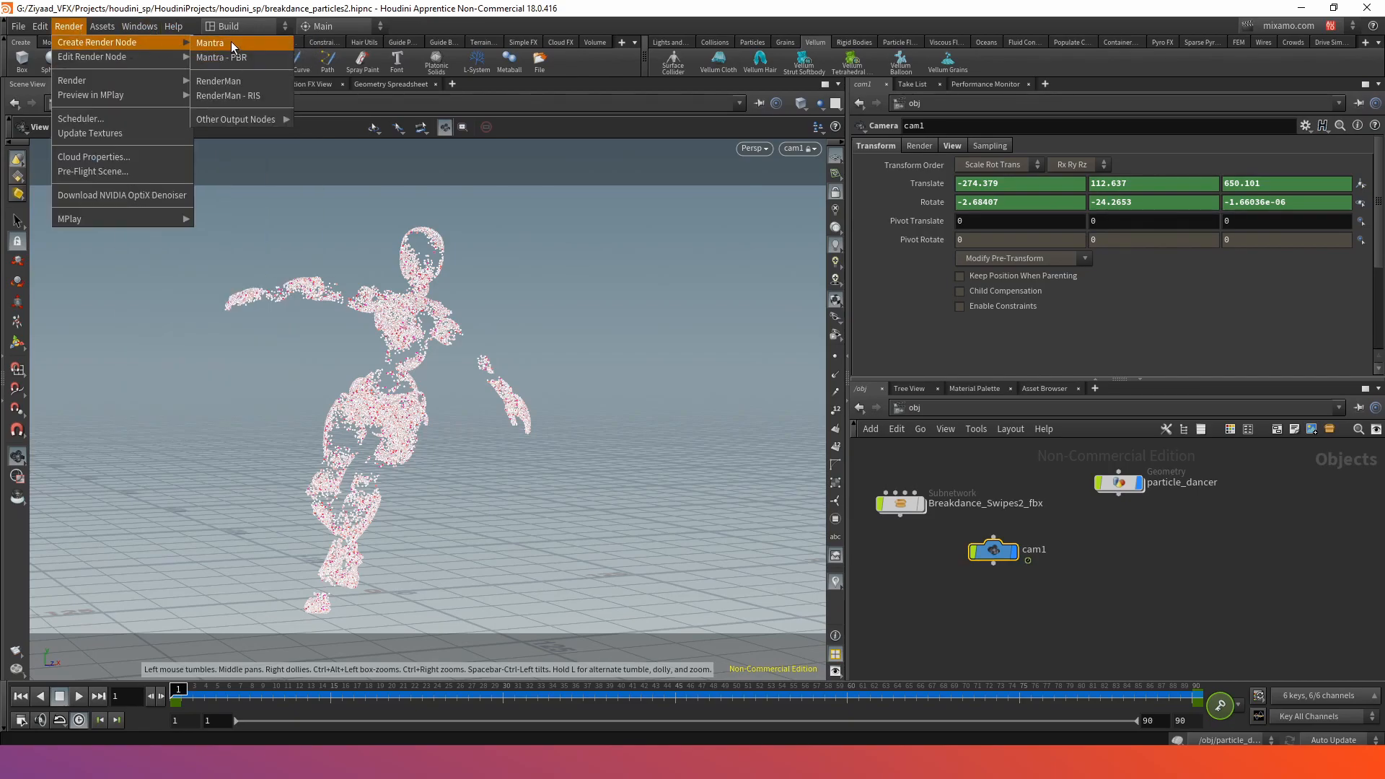
click(233, 47)
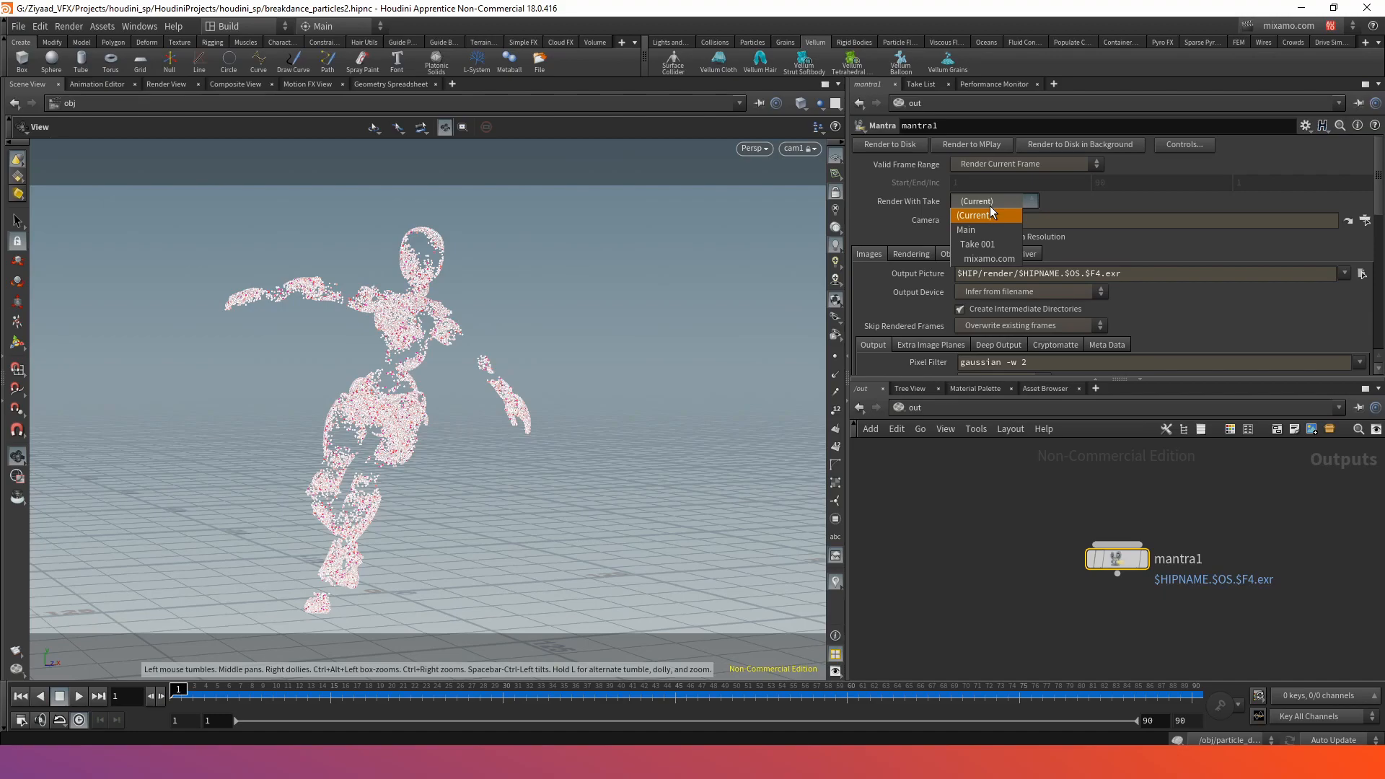
click(990, 215)
click(1008, 164)
click(985, 176)
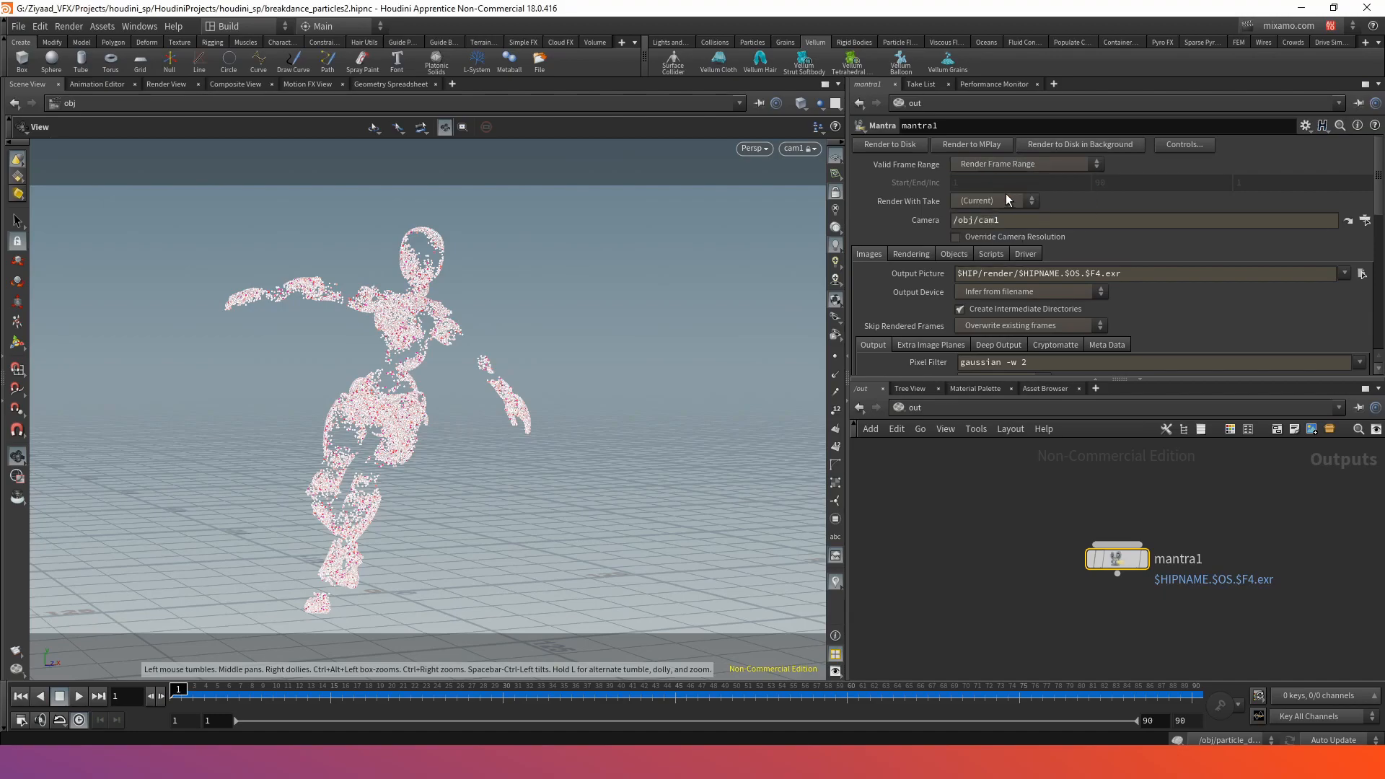
click(907, 253)
click(879, 254)
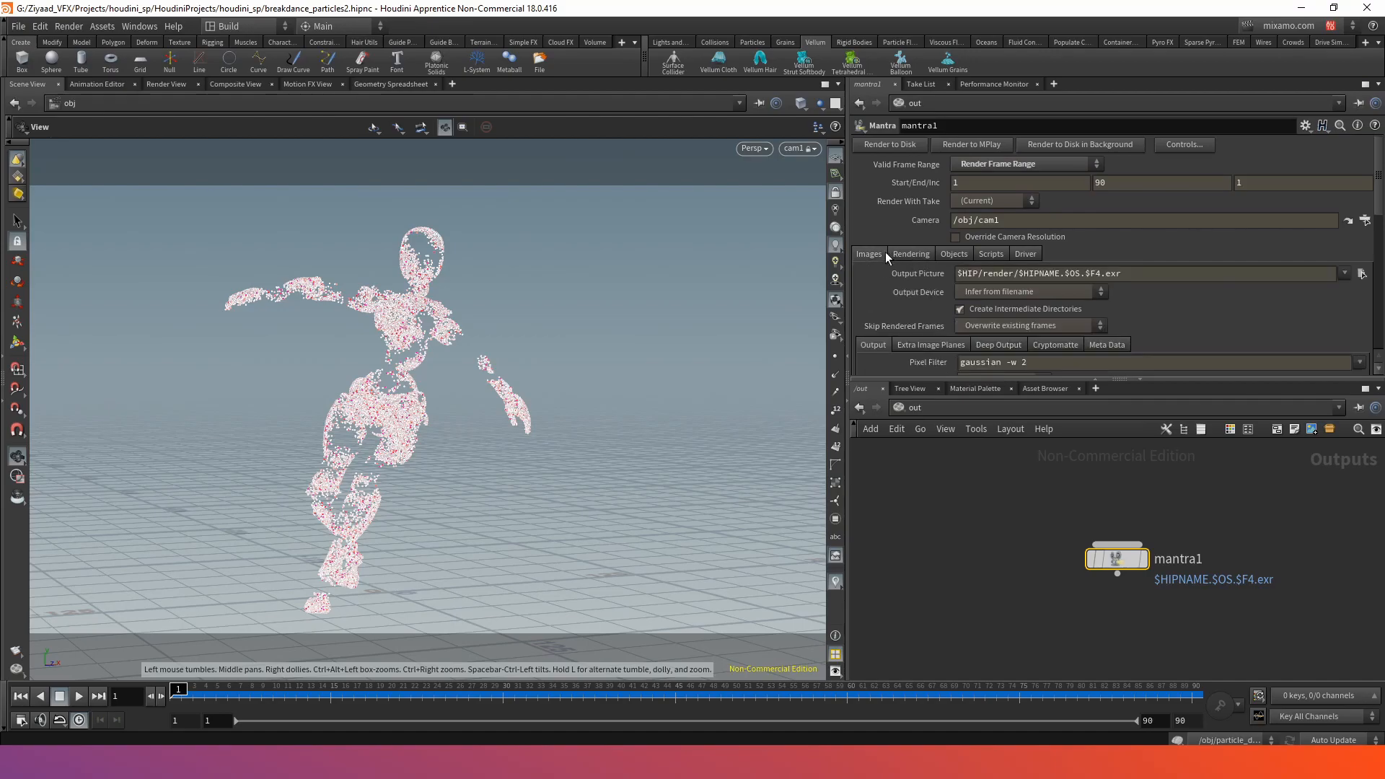
- Go to frame 57 and run an interactive test render of mantra1, stopping and restarting it
drag(205, 696, 817, 737)
click(171, 84)
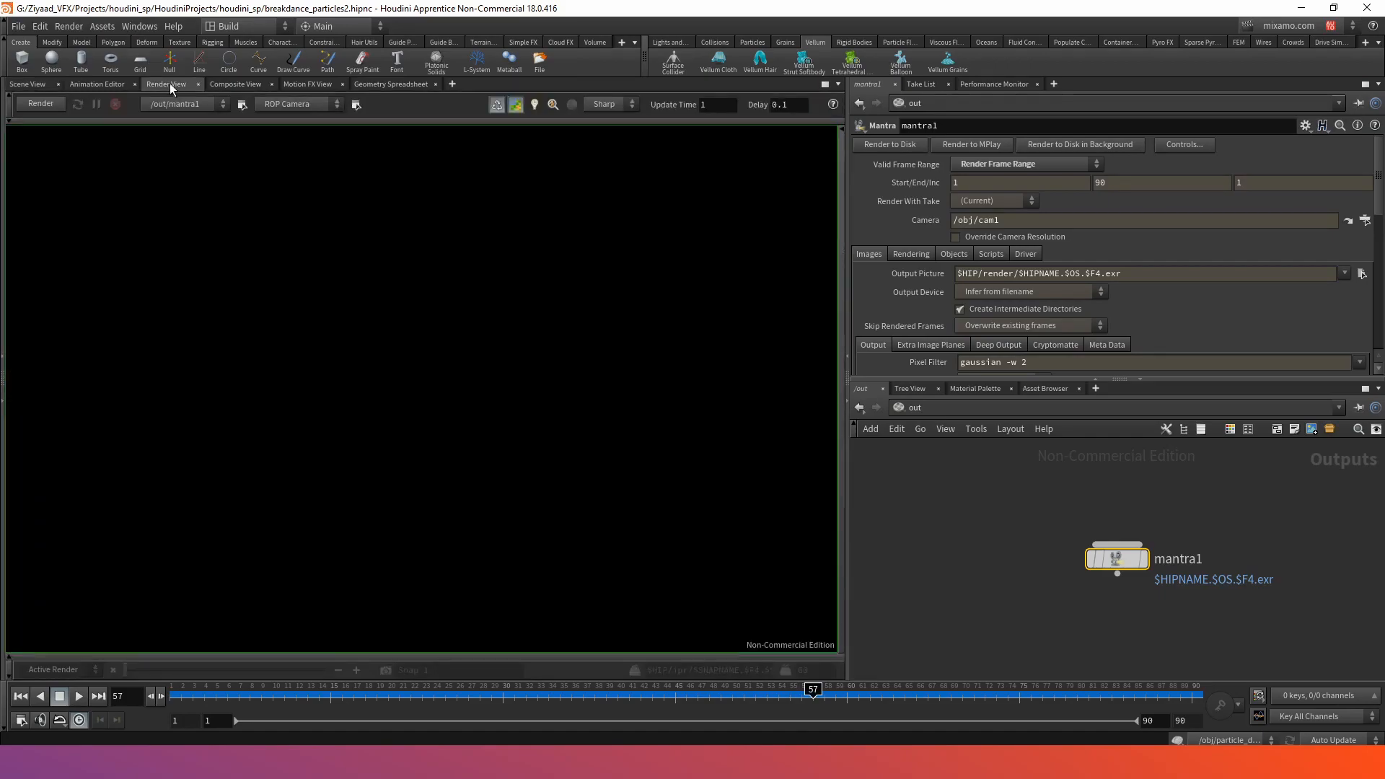
click(43, 105)
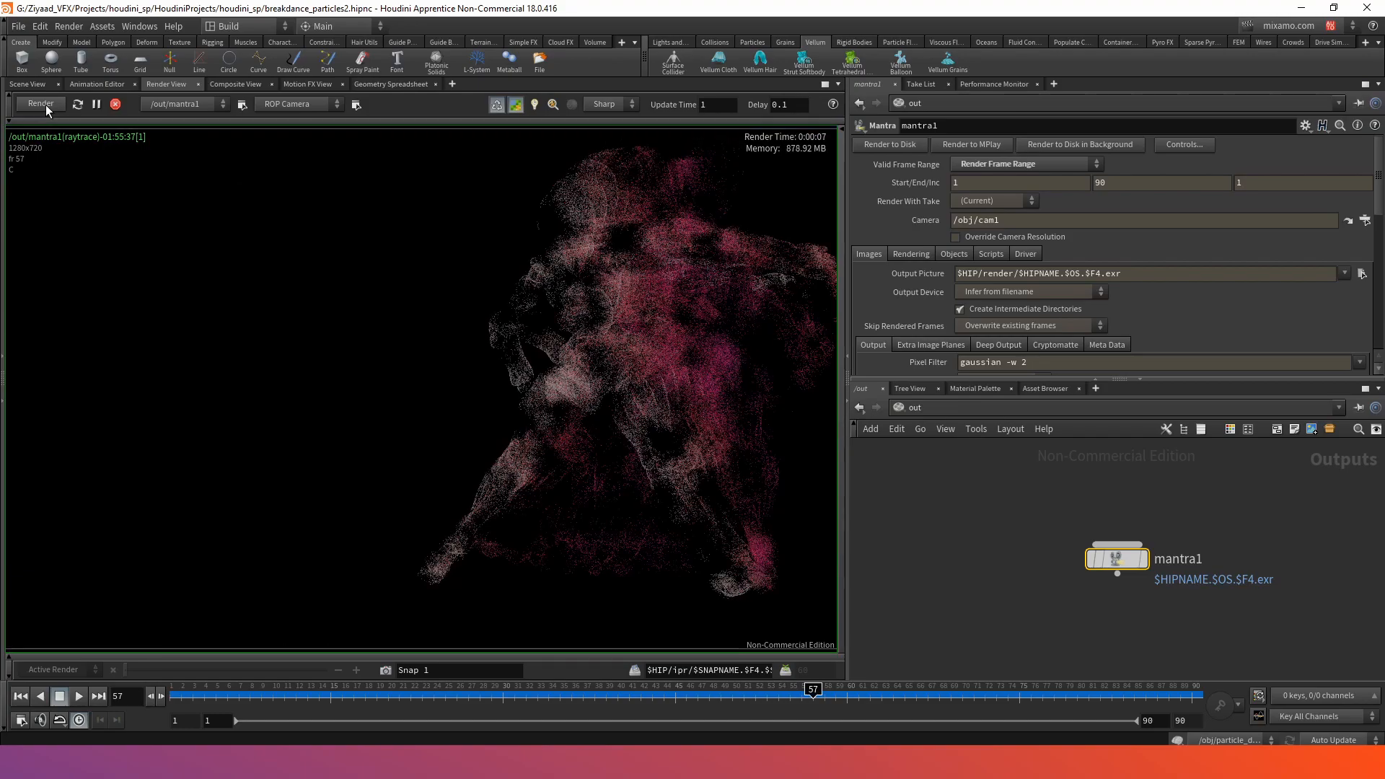
click(41, 104)
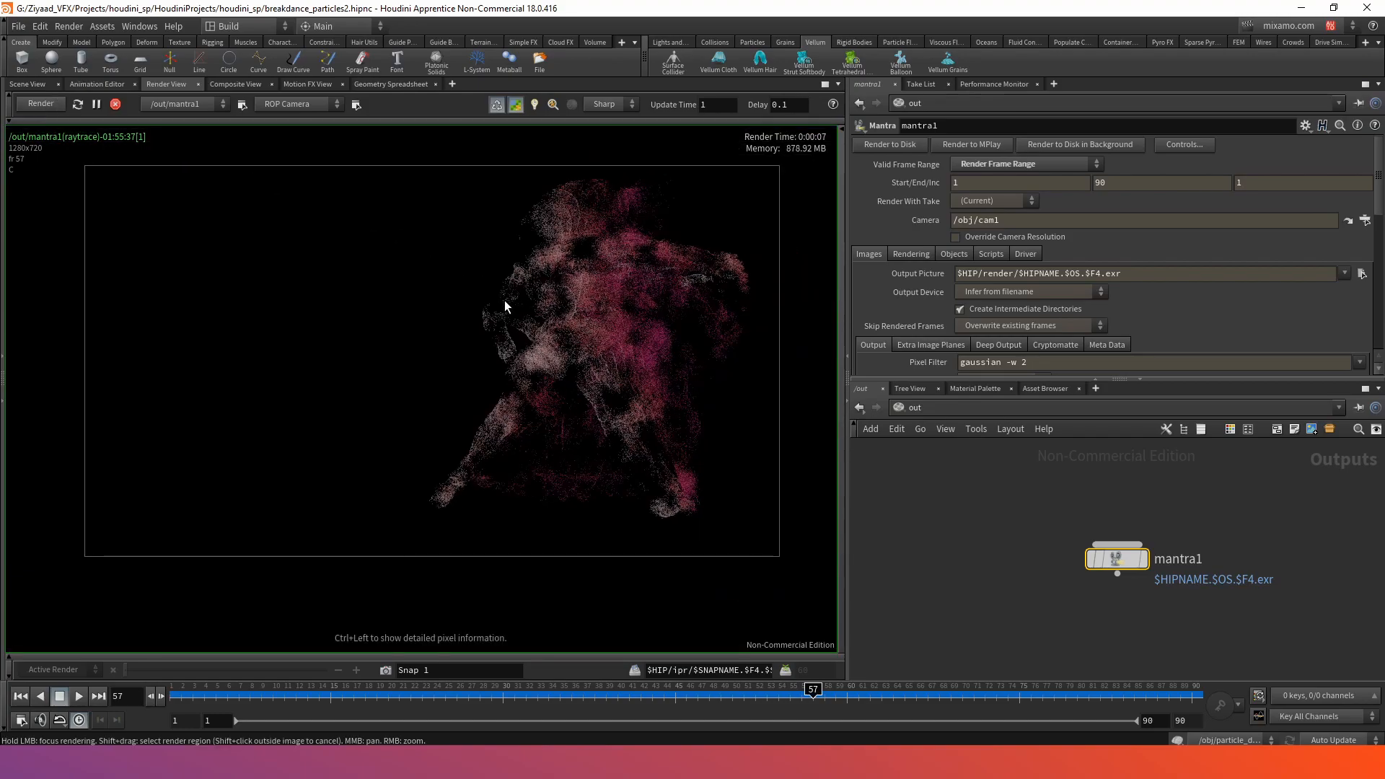
middle_drag(453, 315, 466, 318)
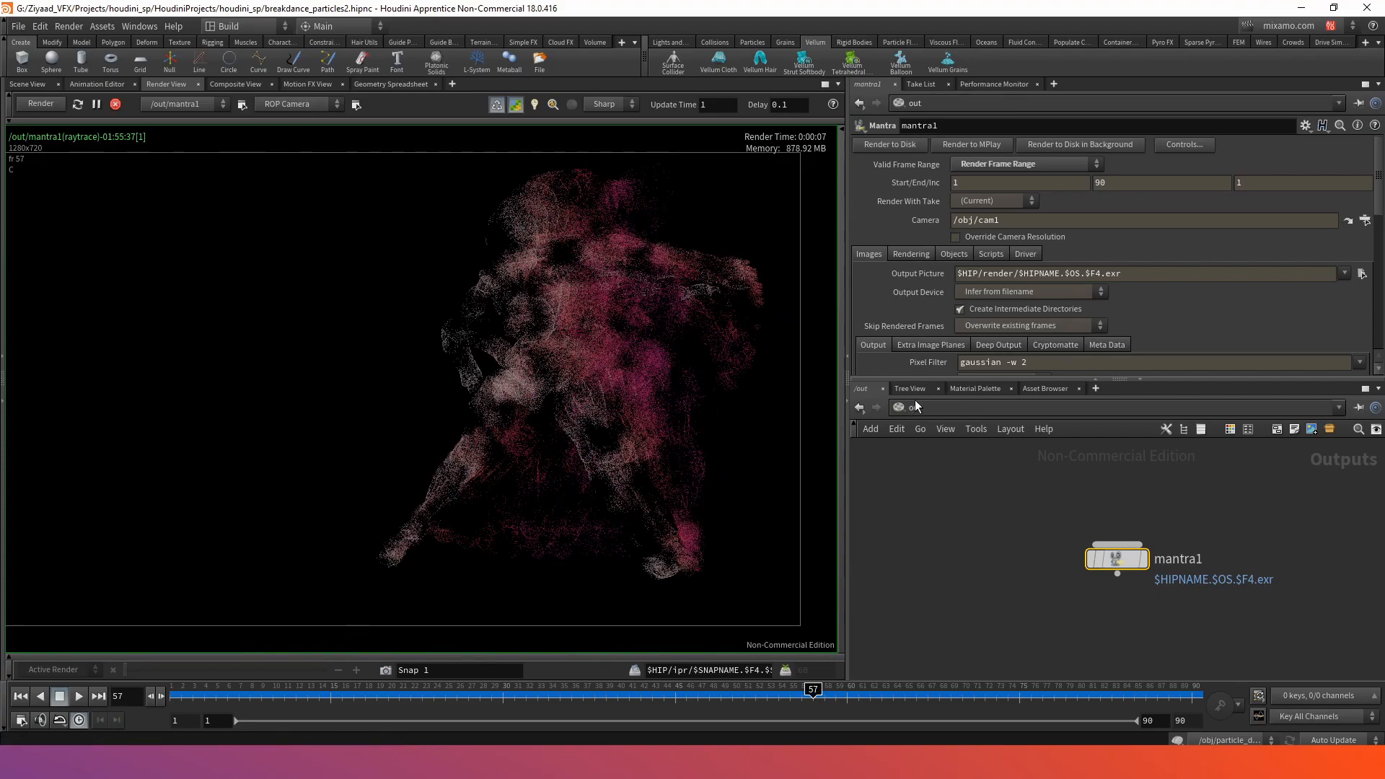
click(114, 105)
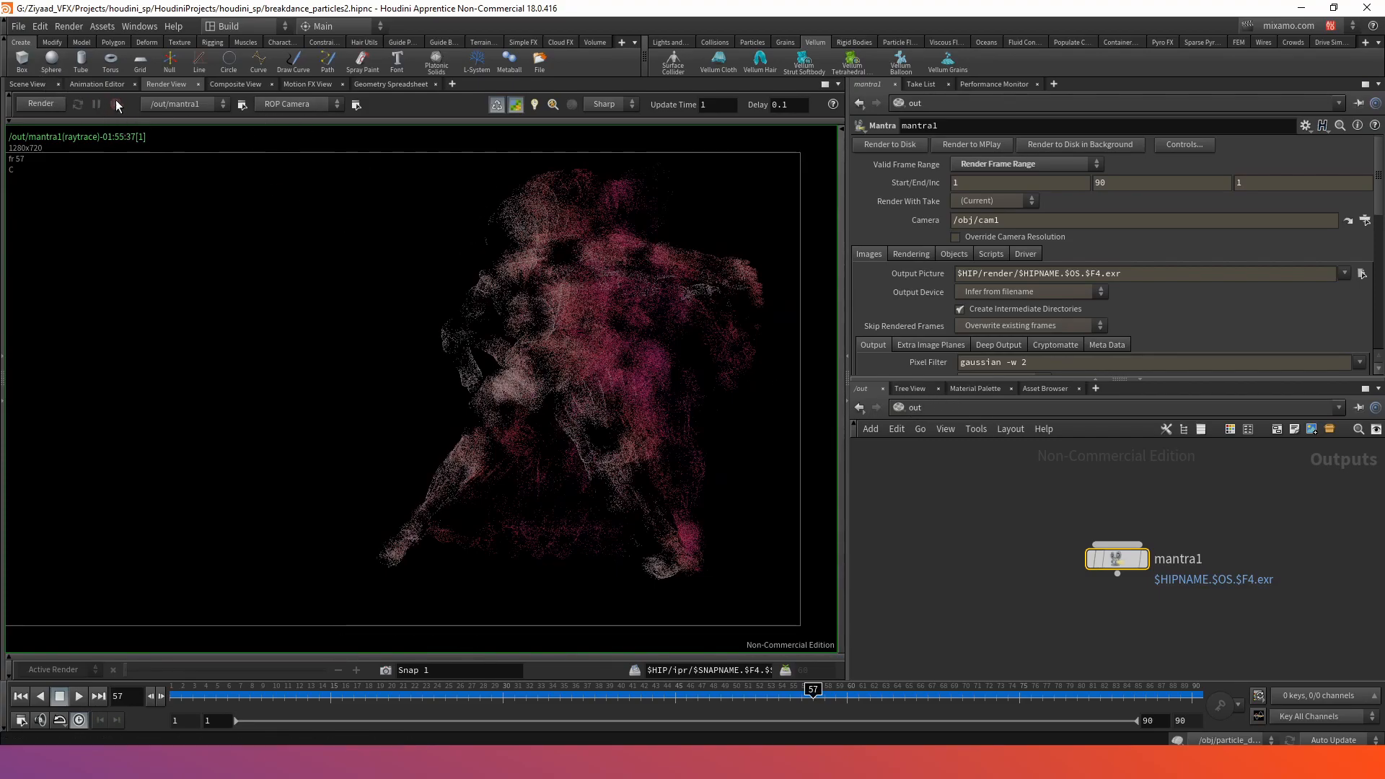
click(41, 103)
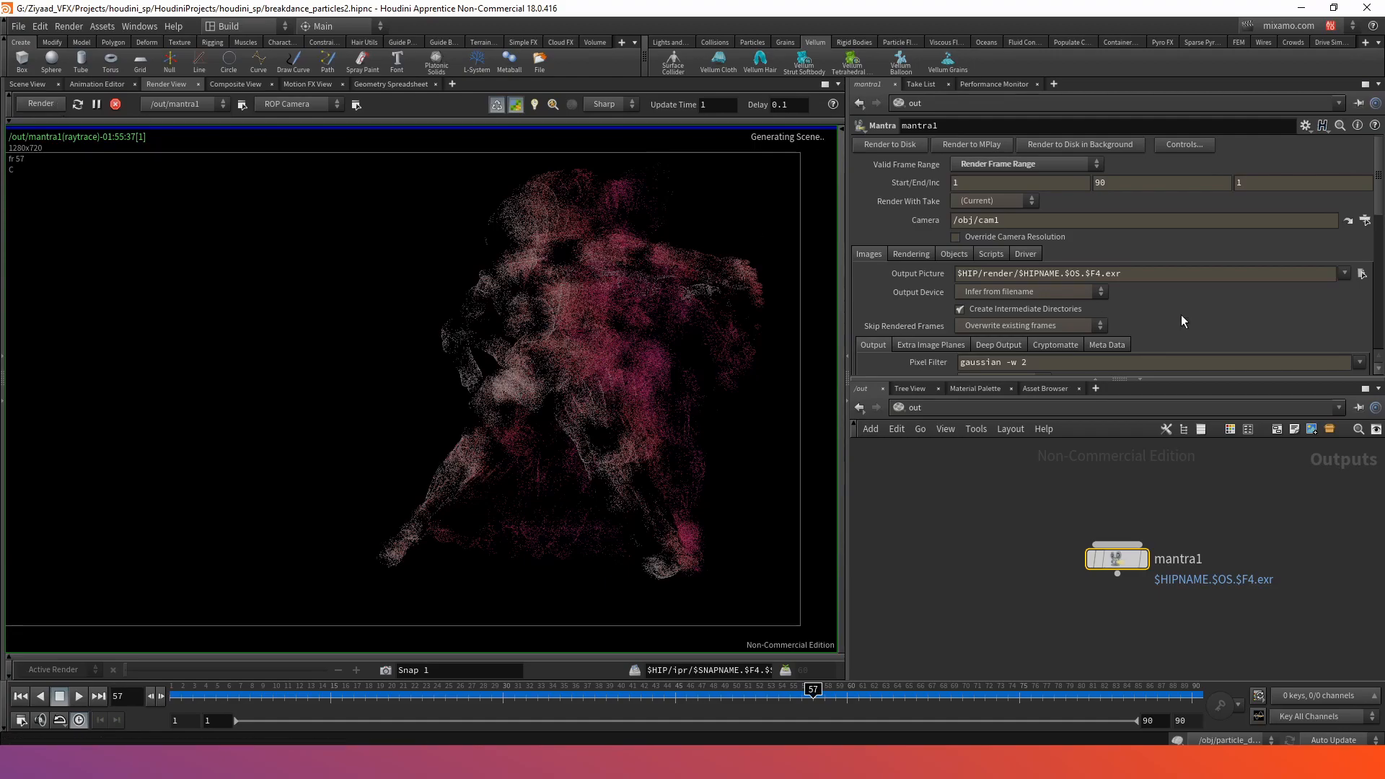
- Enter the pointvop2 network inside particle_dancer and move the geometry output node farther from ramp1 to make room
click(910, 408)
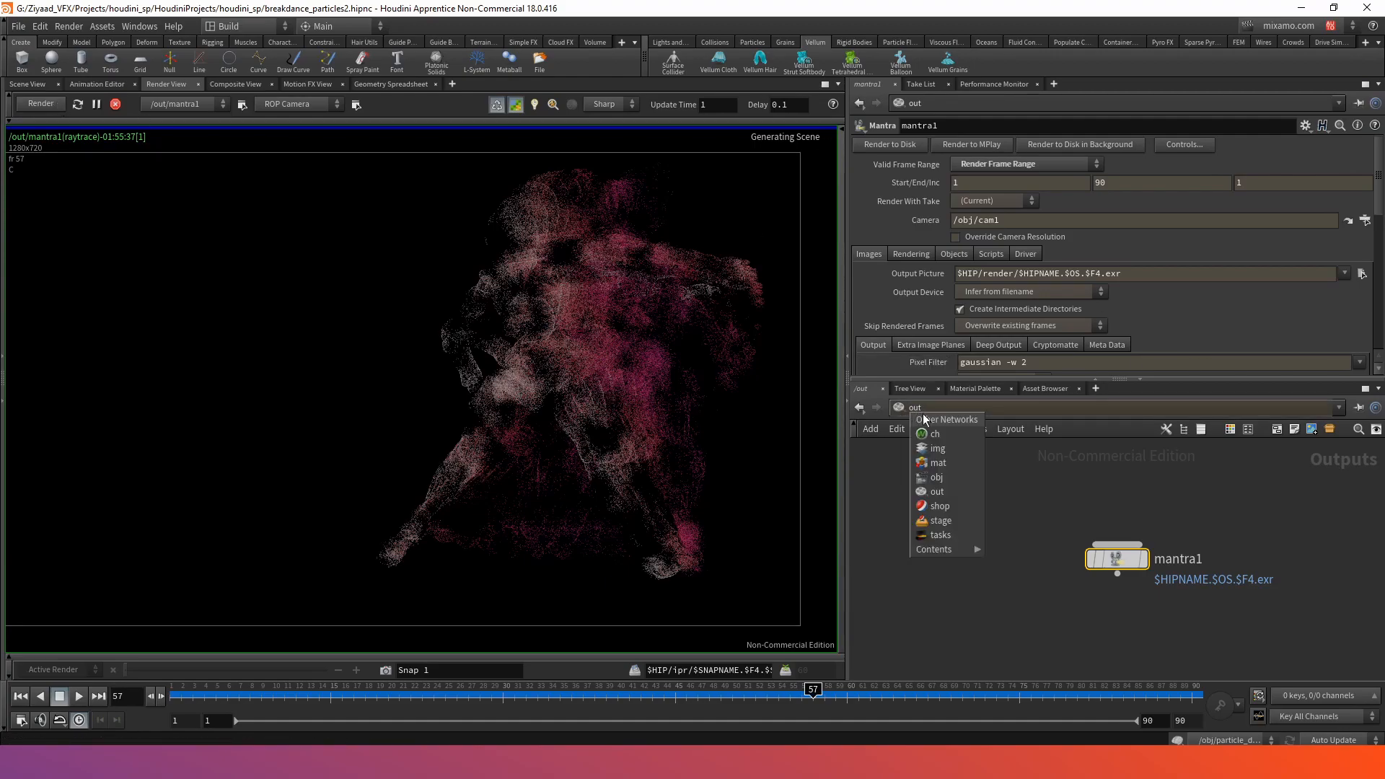
click(936, 477)
scroll(1070, 505, up, 3)
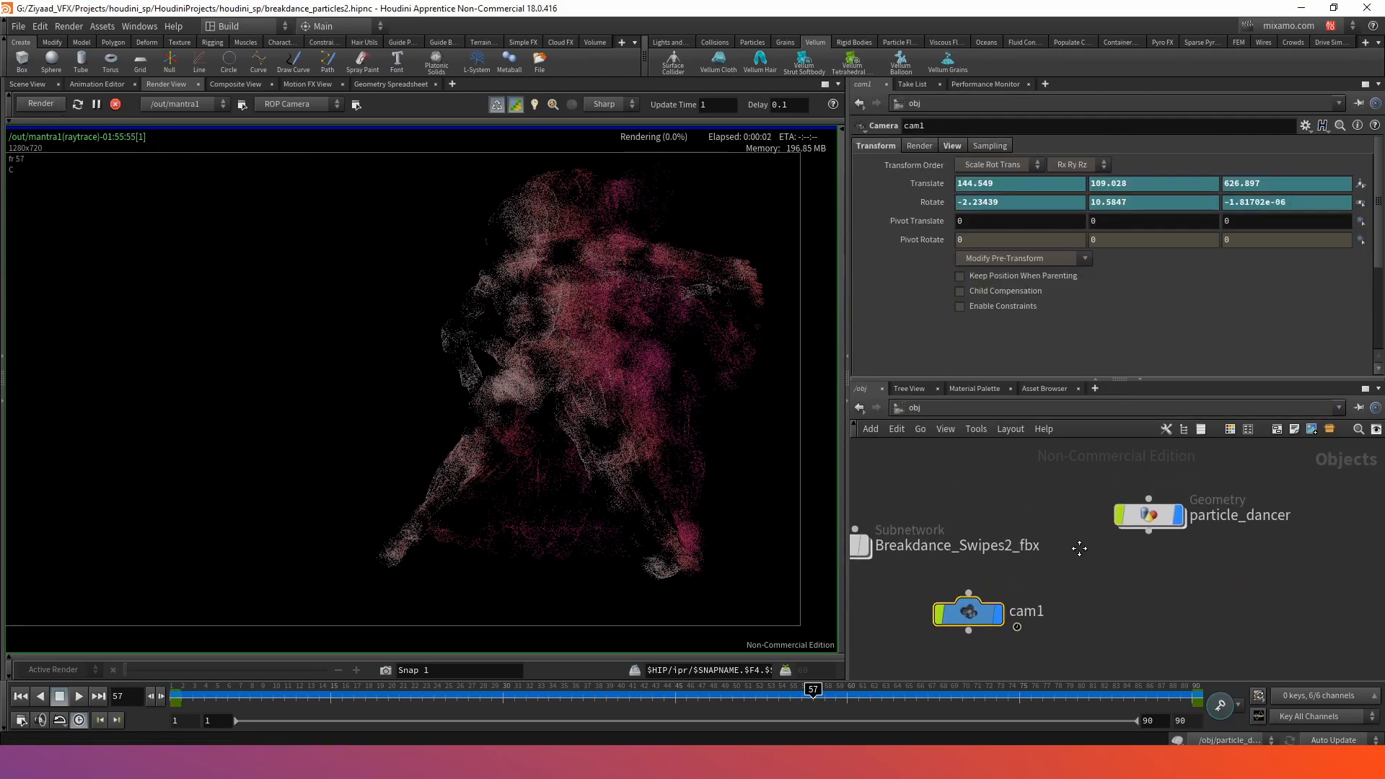
double_click(1139, 509)
scroll(1125, 530, up, 3)
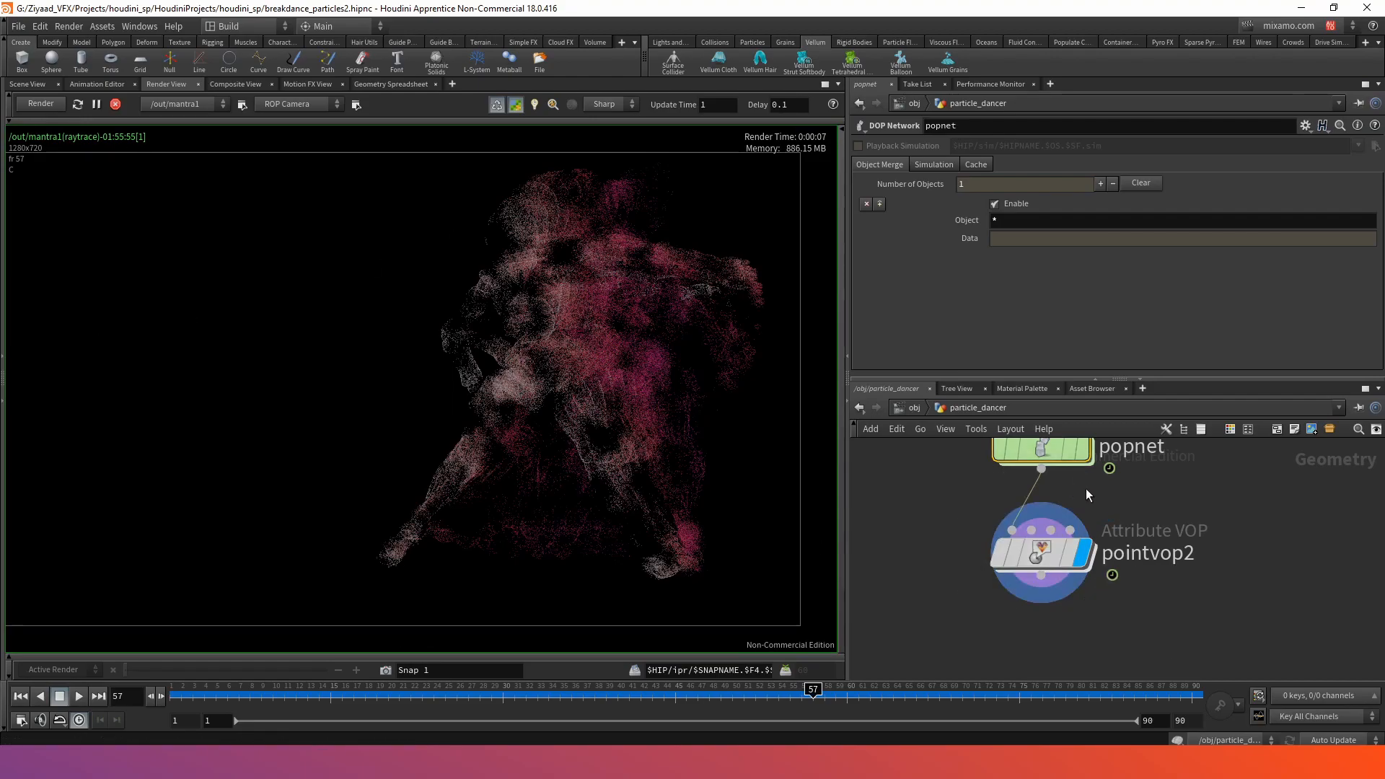
mouse_move(1052, 554)
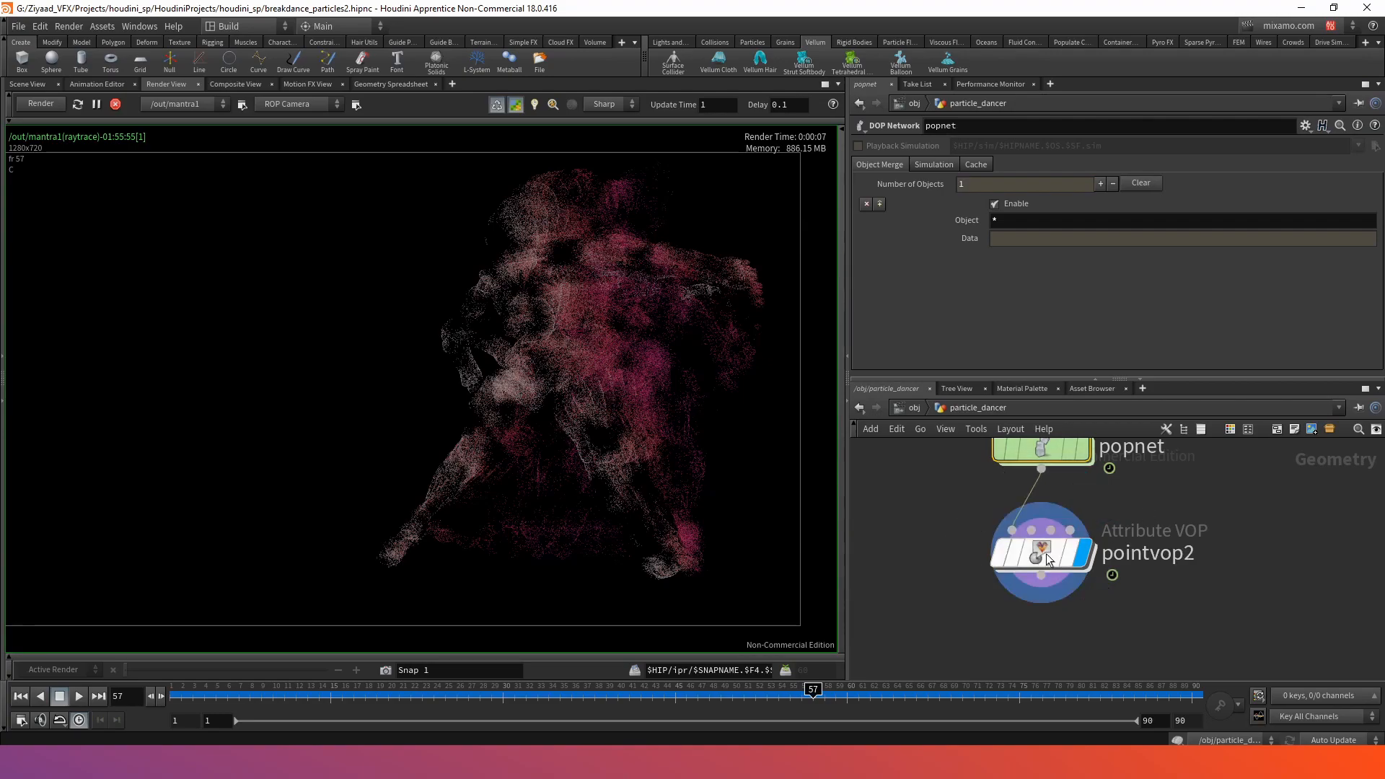
double_click(1042, 559)
scroll(1065, 537, down, 3)
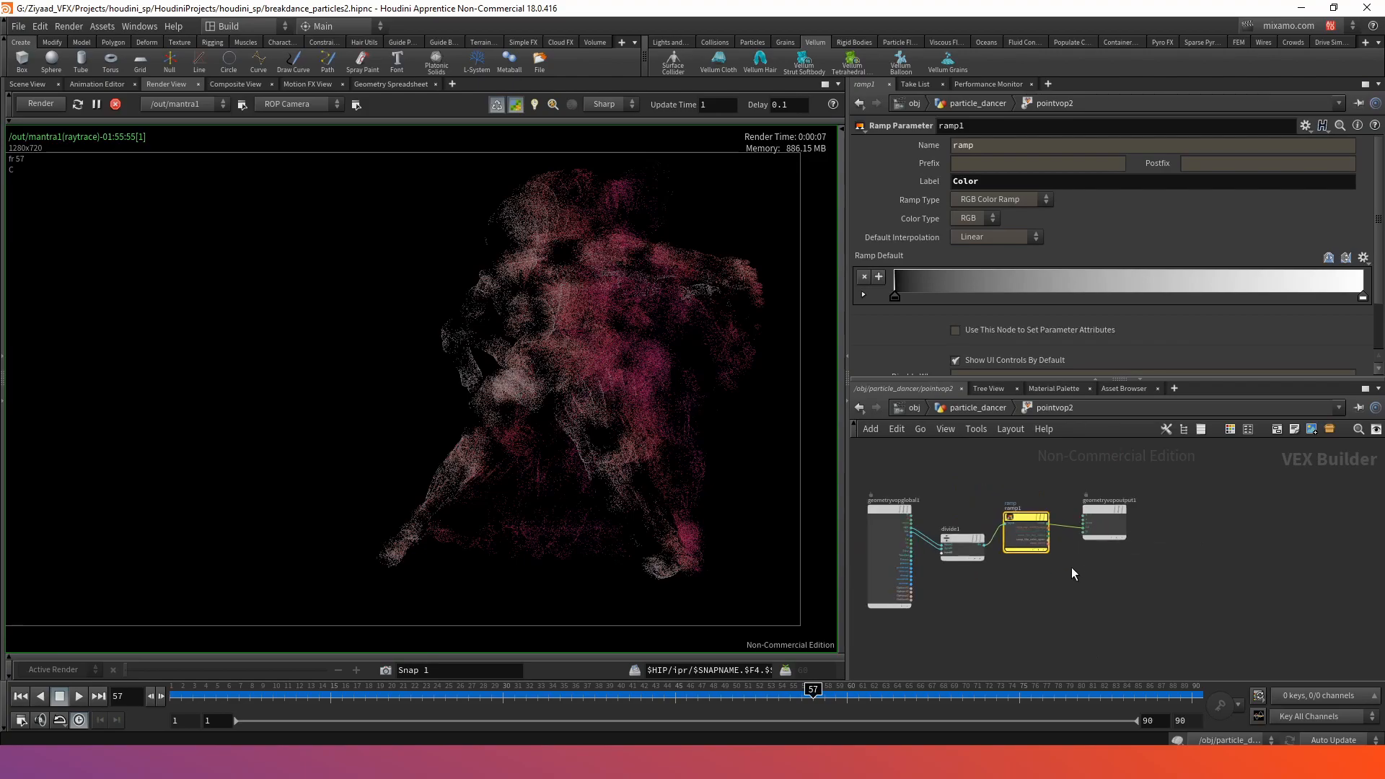
middle_drag(1071, 569, 1044, 600)
drag(1073, 546, 1143, 550)
text(mult)
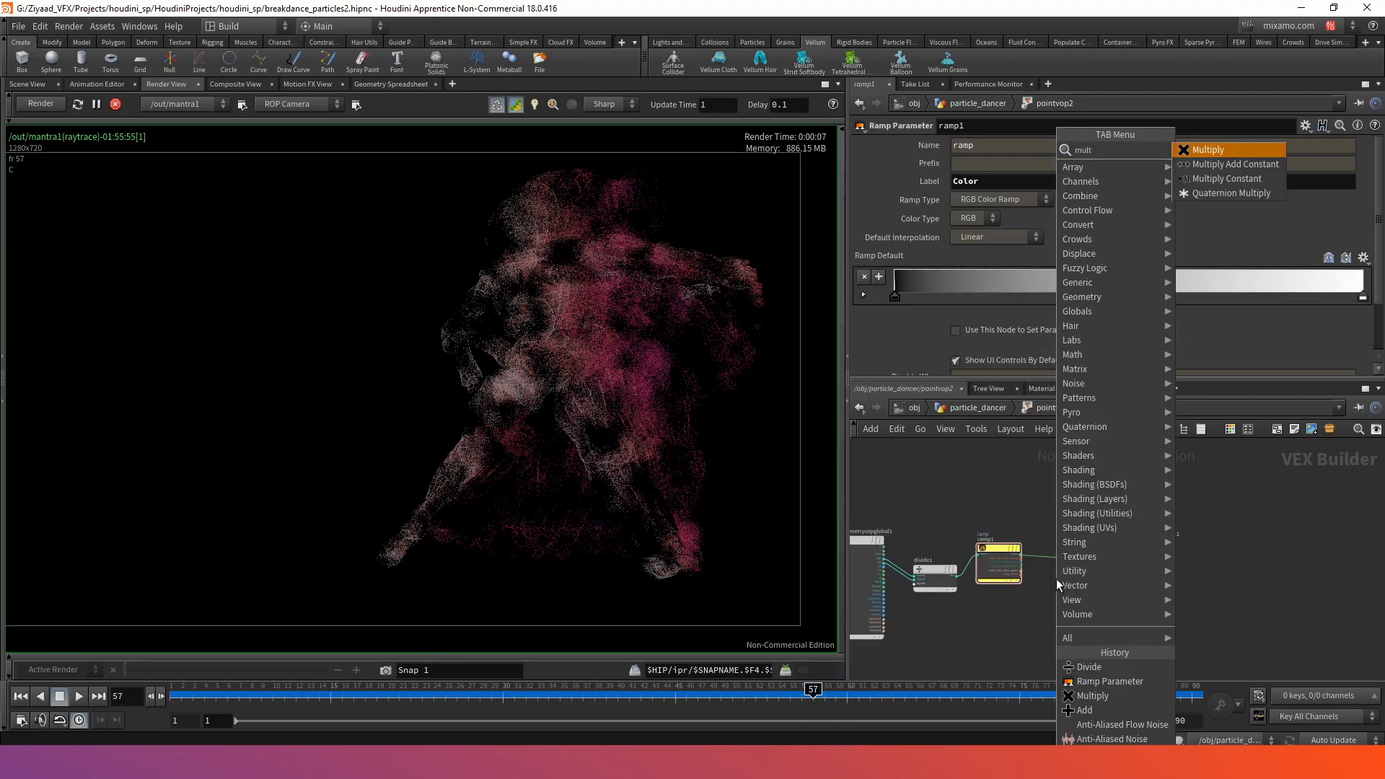
key(Return)
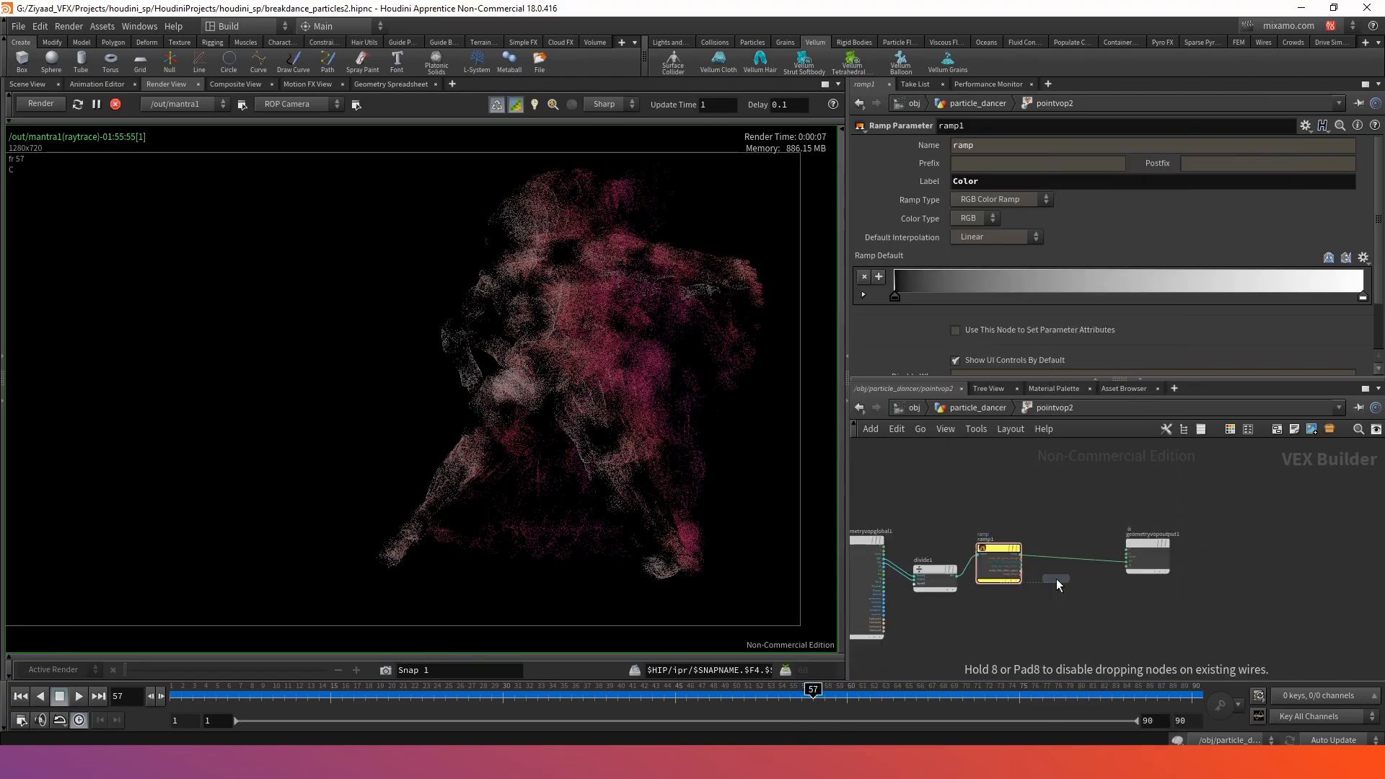
click(1058, 574)
scroll(1064, 573, up, 5)
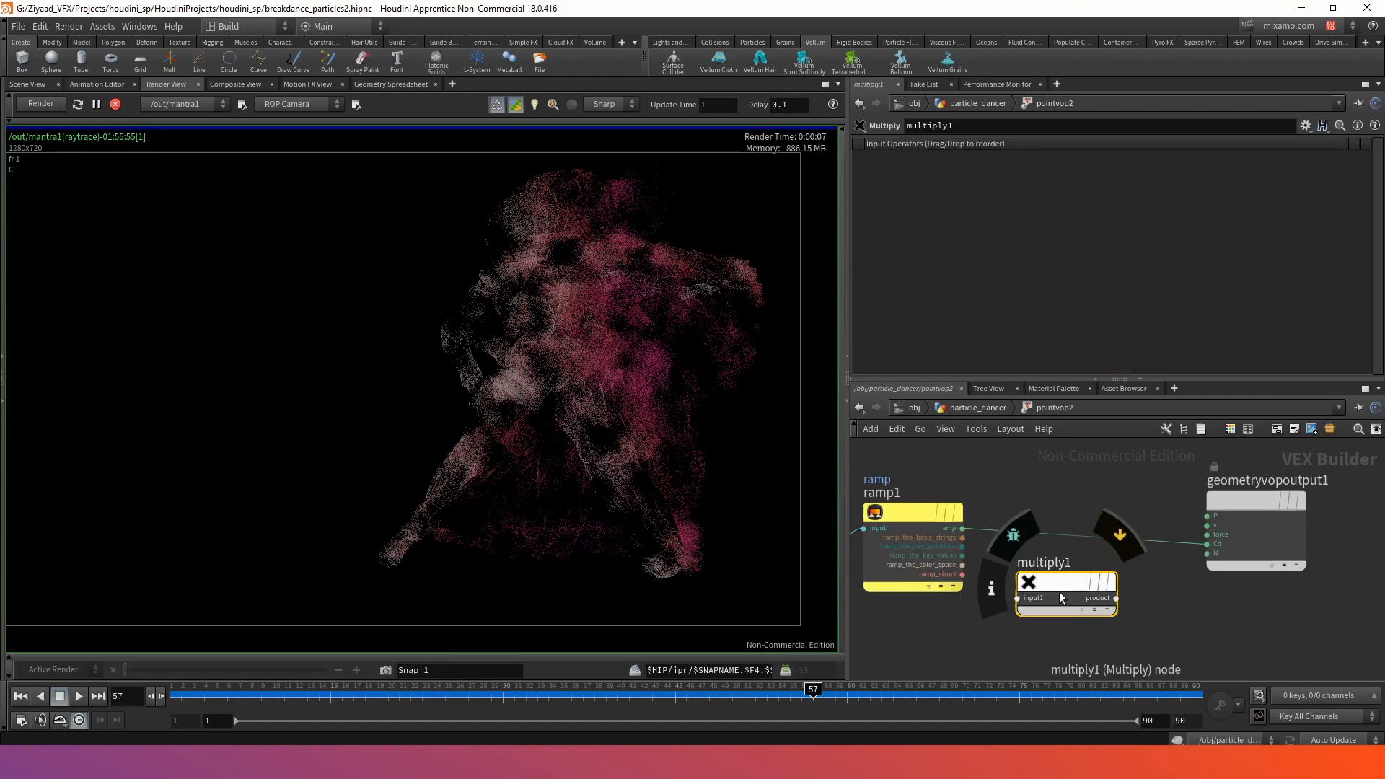
drag(1065, 542, 1094, 543)
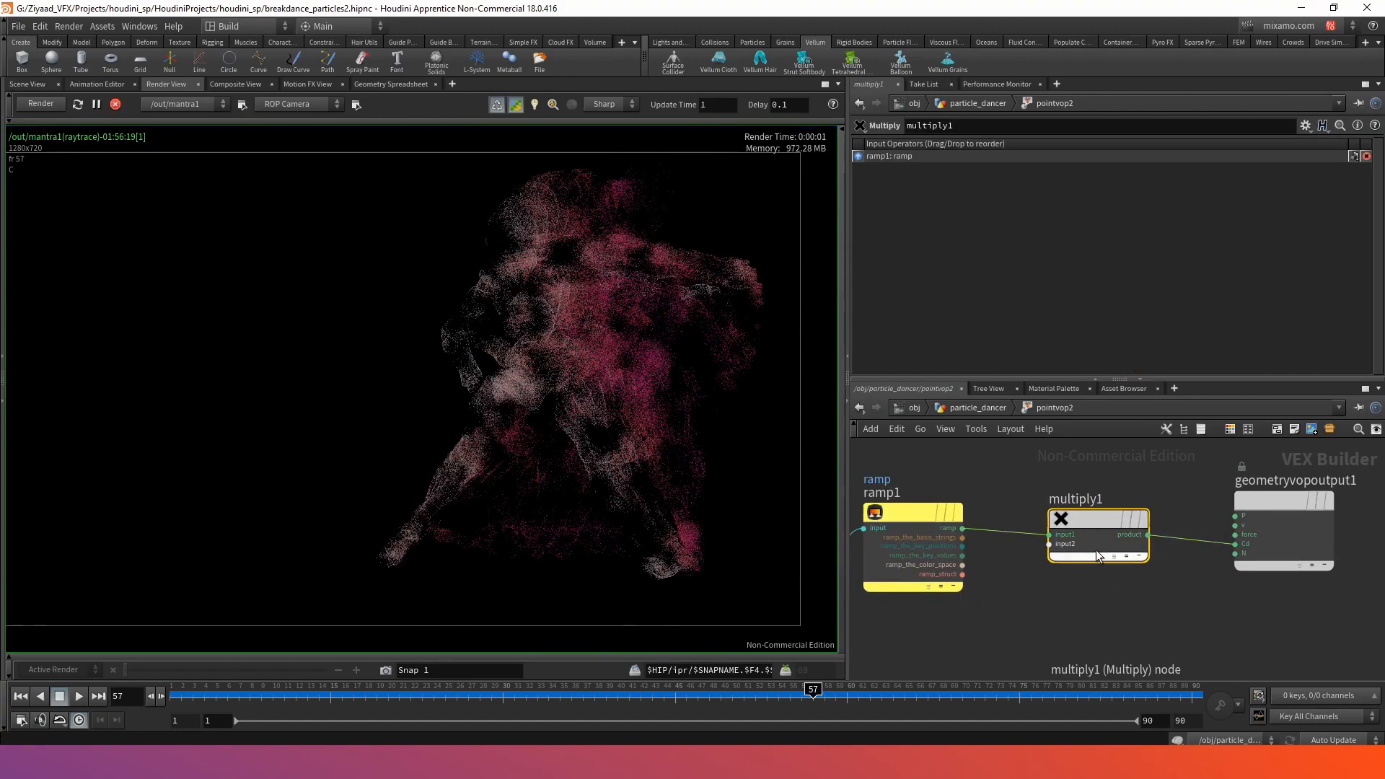
key(Delete)
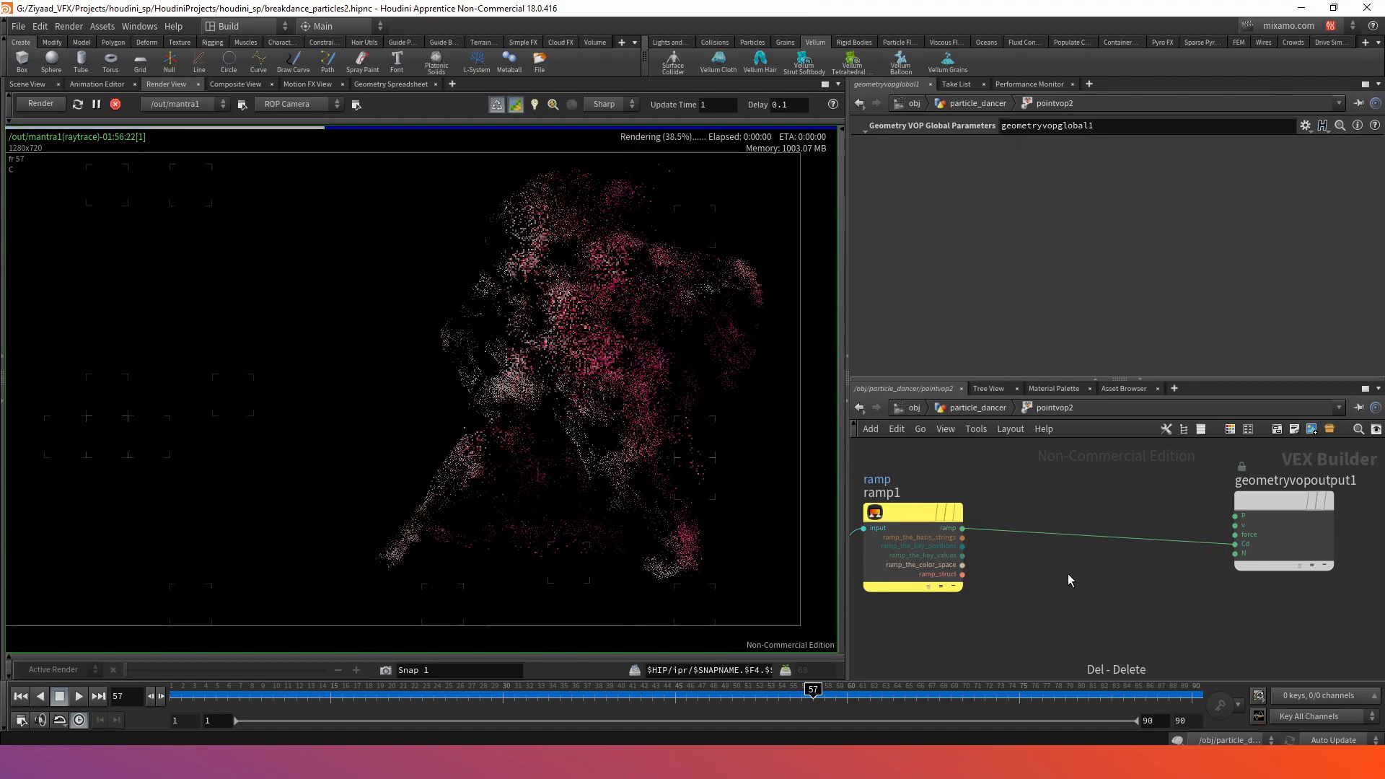
- Insert a Multiply Constant node between ramp1's ramp output and the Cd input of the geometry output node
key(Tab)
text(mul)
key(Down)
key(Down)
key(Return)
click(1038, 564)
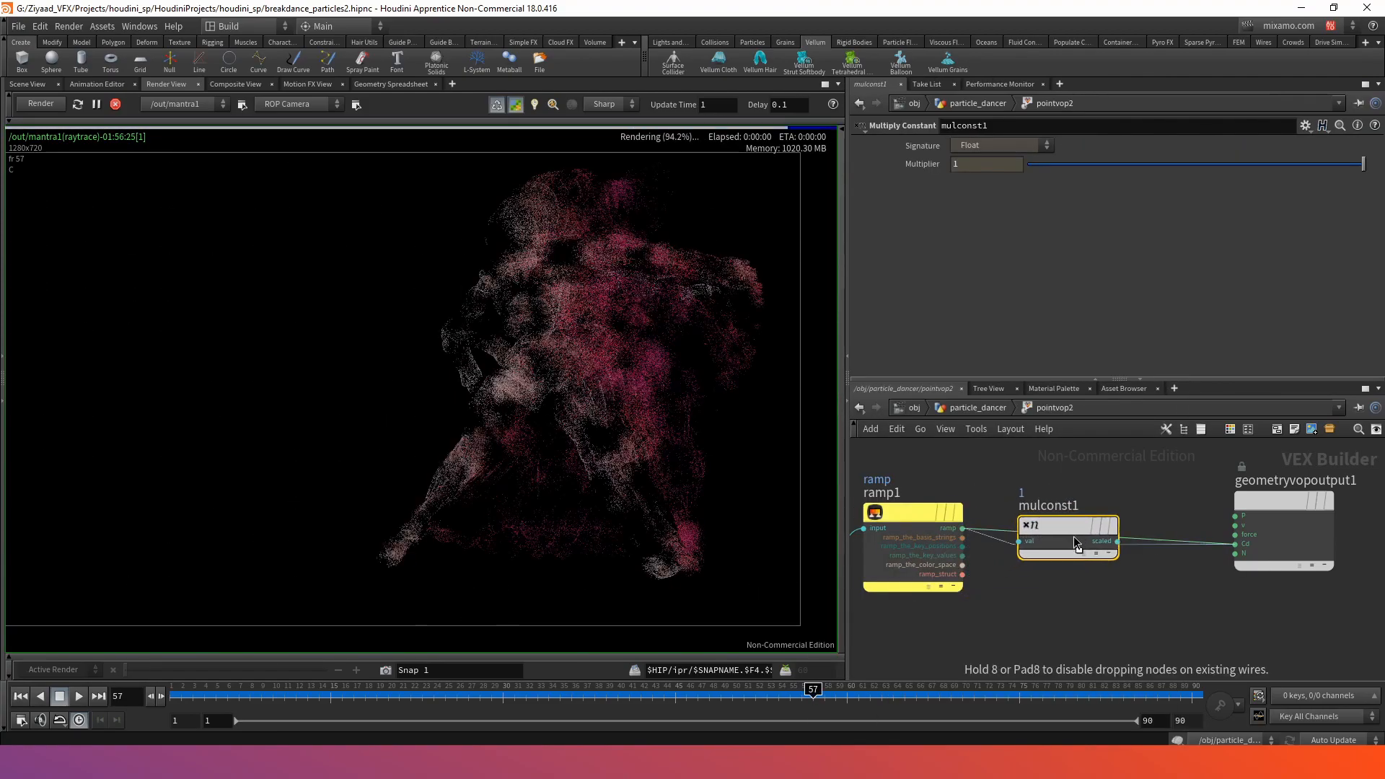
drag(1072, 540, 1105, 531)
- Try multipliers of 2 and 3 on the Multiply Constant node, and settle on 5 to brighten the particle color
double_click(986, 163)
text(2)
key(Return)
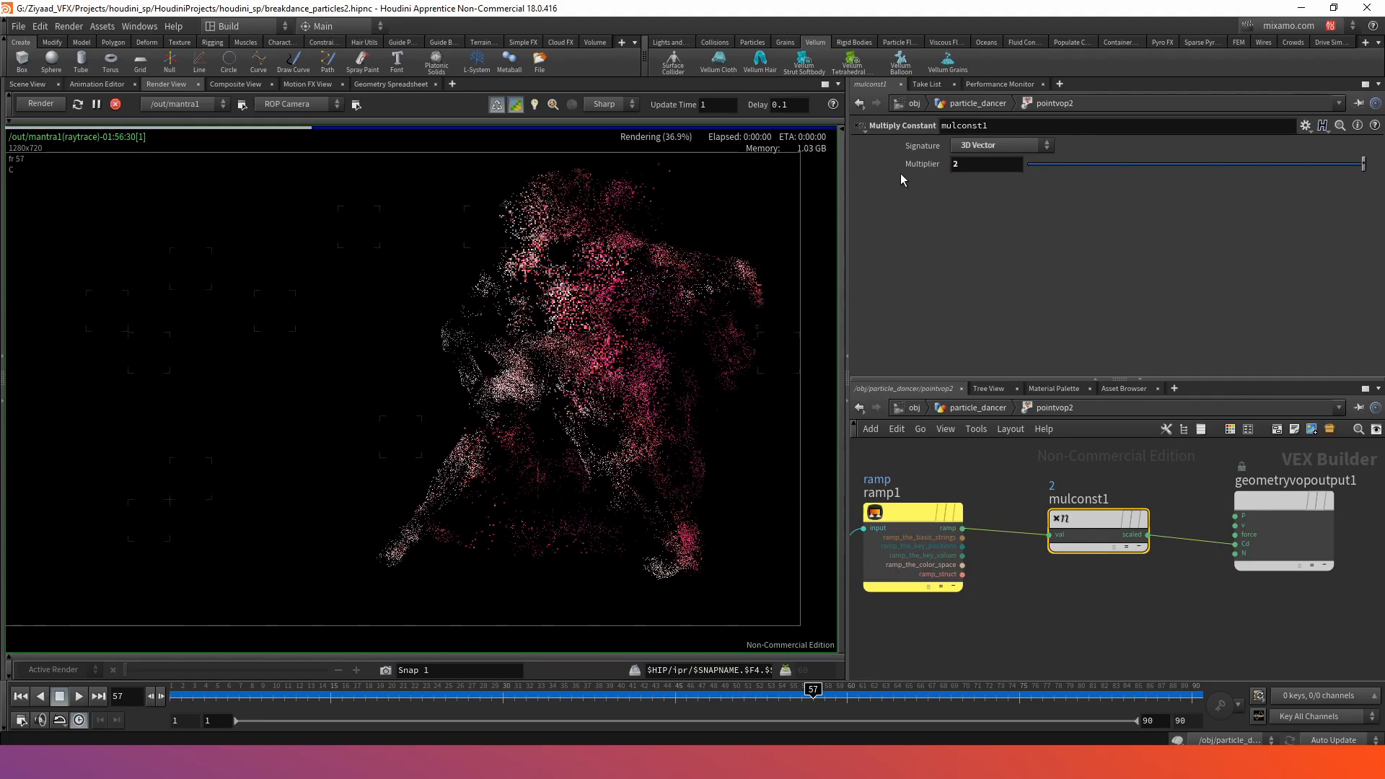
text(3)
key(Return)
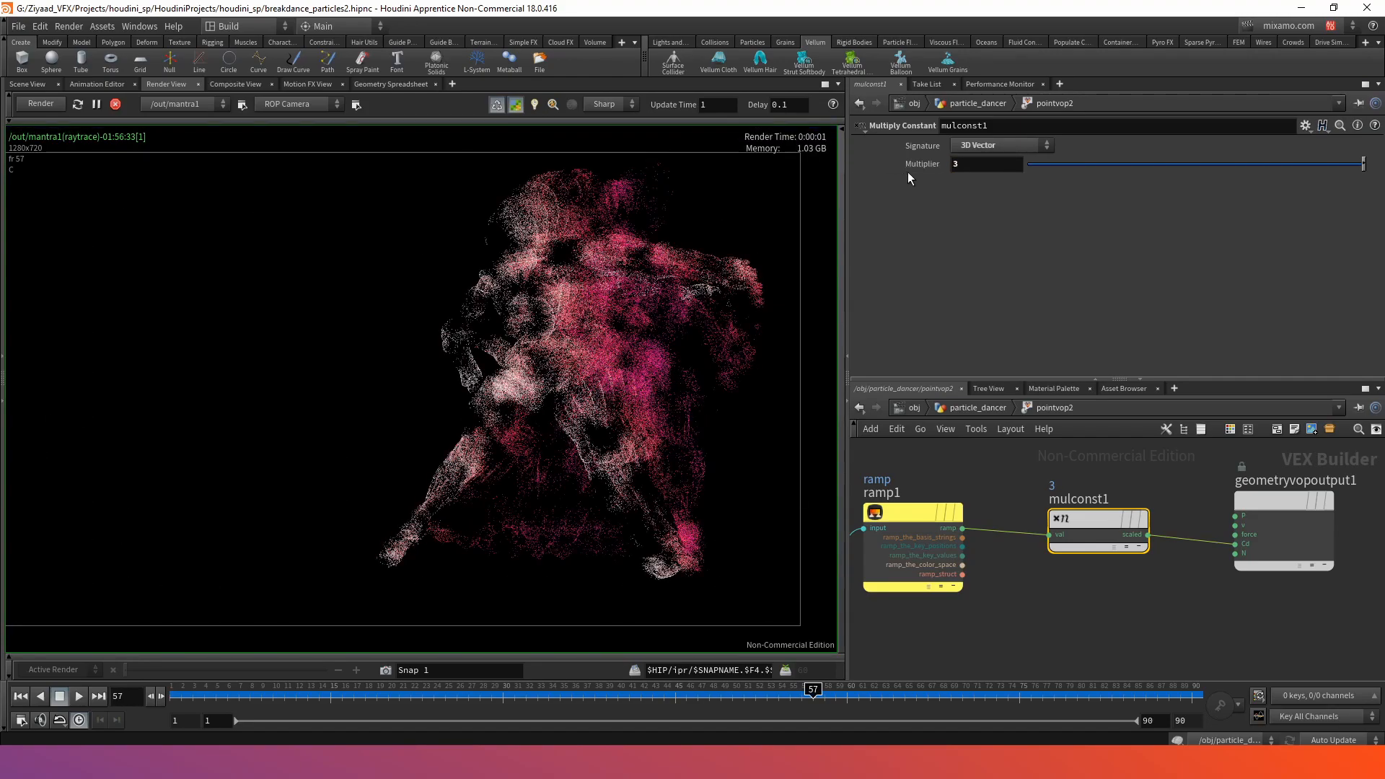
drag(978, 164, 854, 169)
text(5)
key(Return)
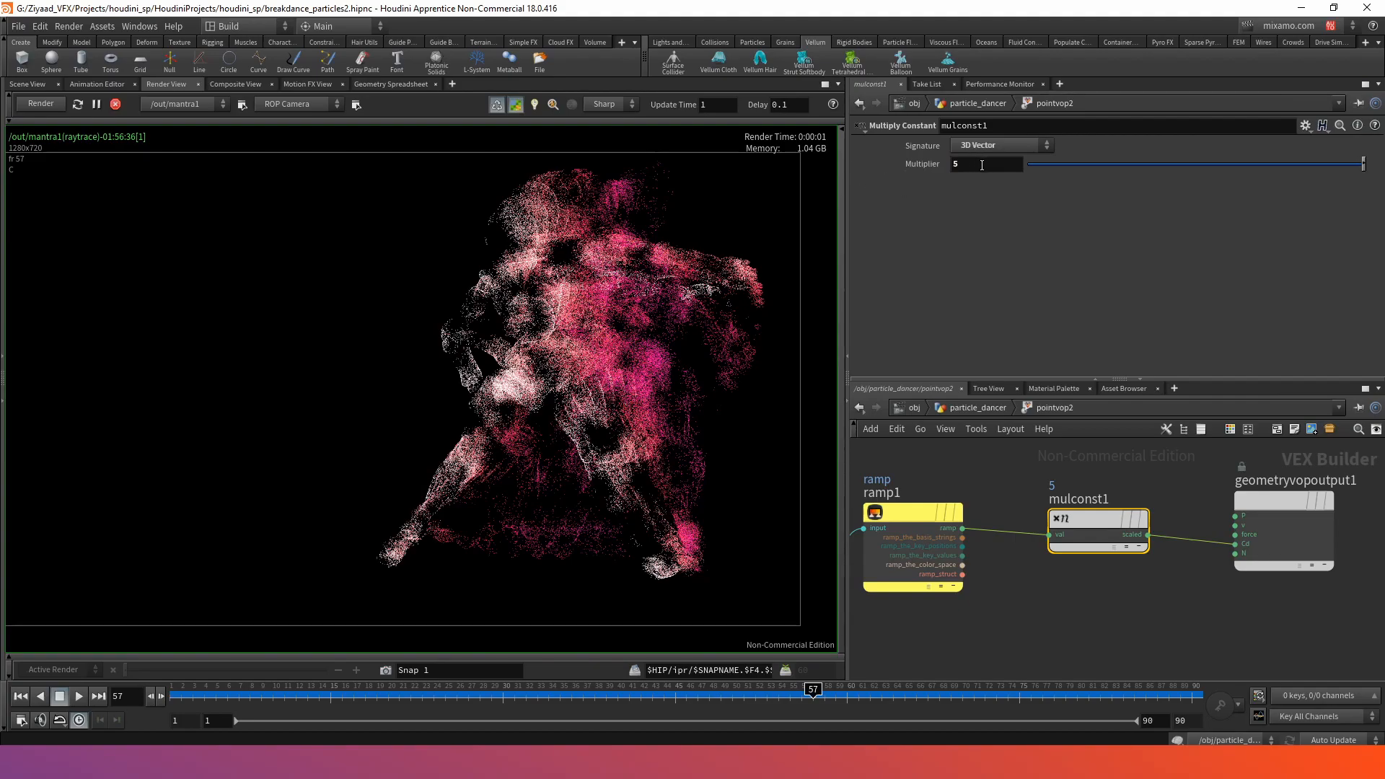
- Leave the pointvop2 network, add a Constant utility material to /mat, and open its surface parameters
click(973, 408)
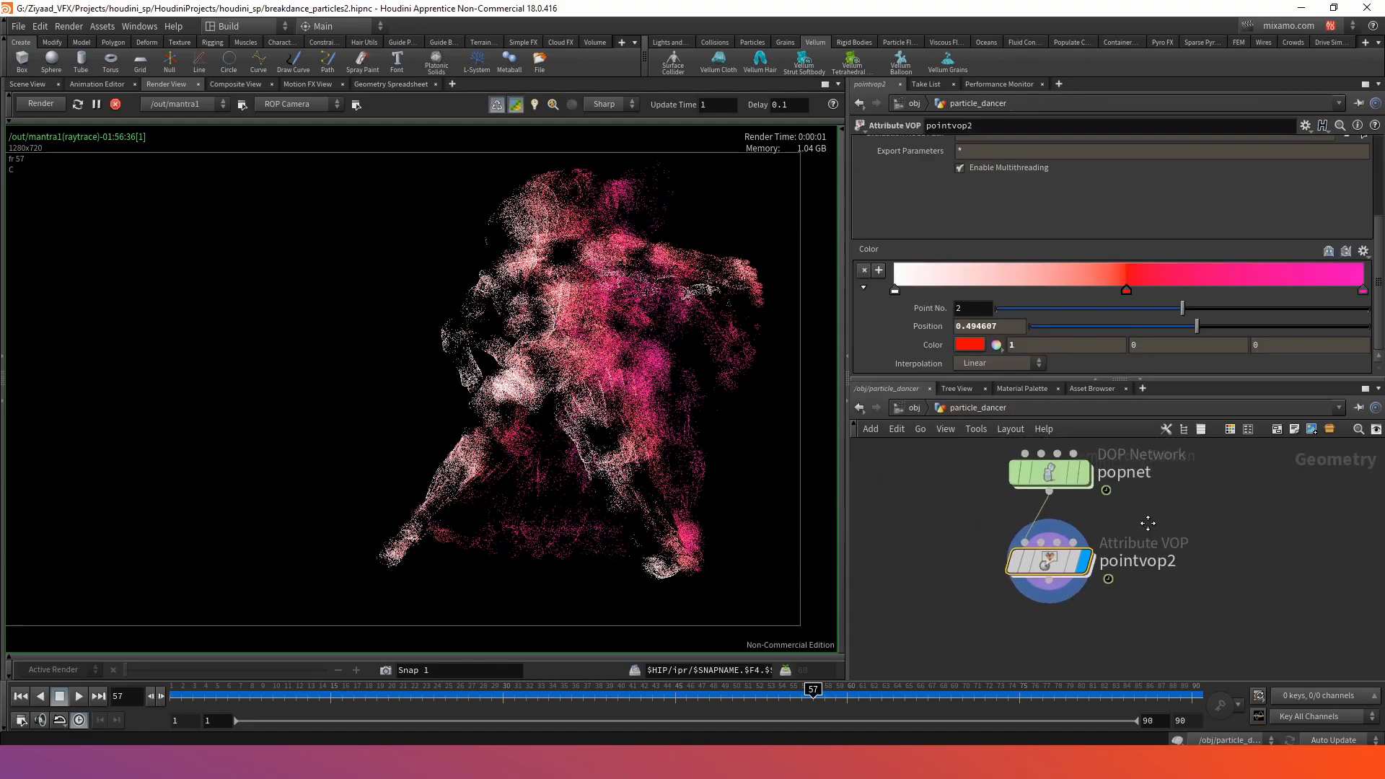
middle_drag(1150, 549, 1145, 526)
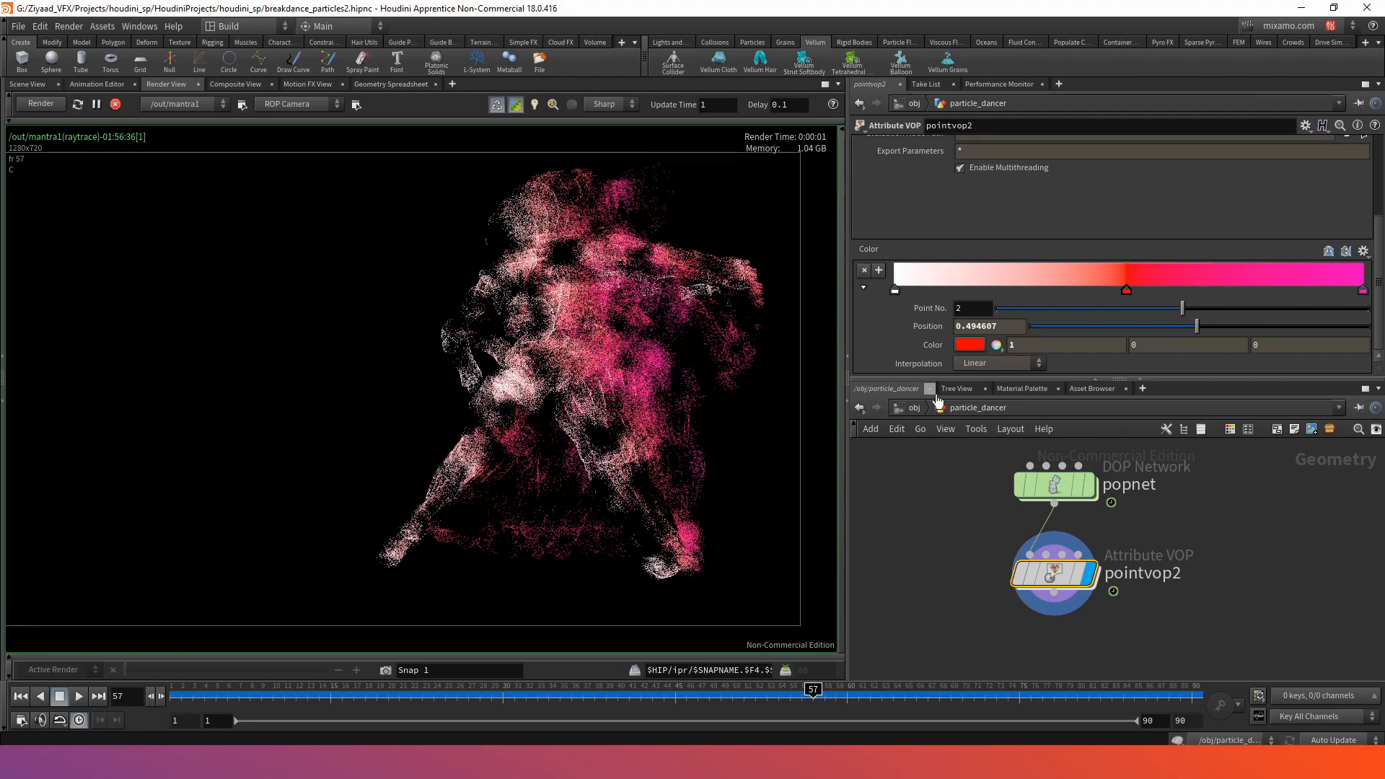
scroll(978, 549, down, 4)
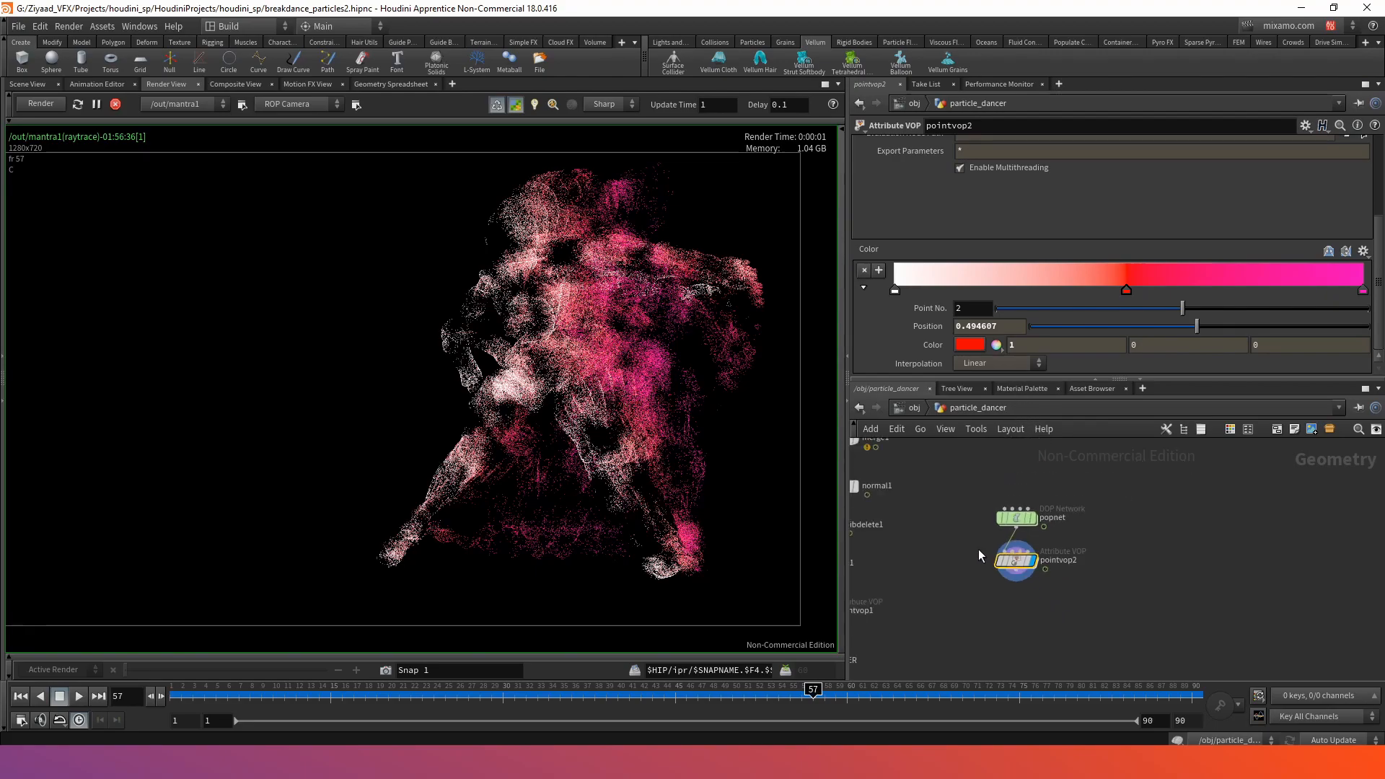
click(1023, 388)
drag(994, 433, 992, 603)
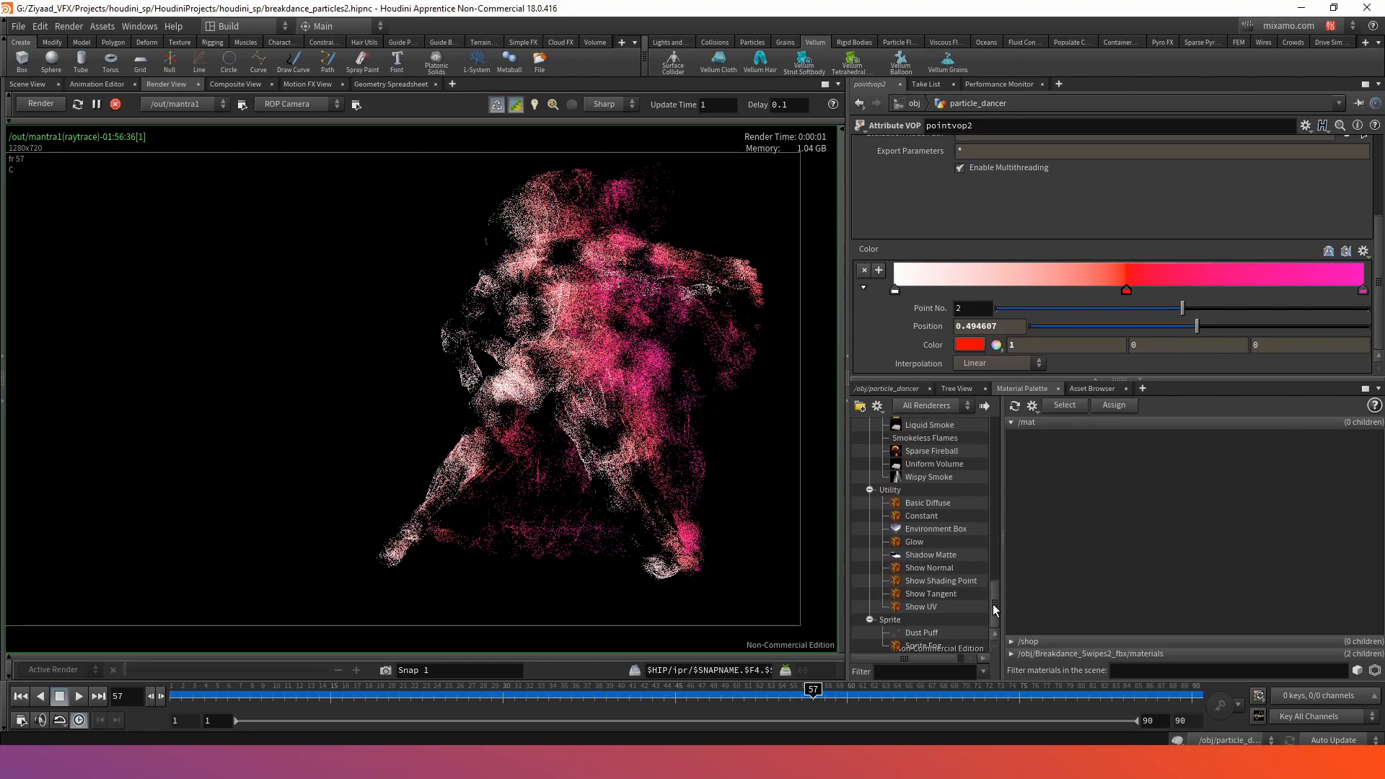
click(921, 517)
drag(966, 507, 1067, 464)
scroll(1027, 208, up, 3)
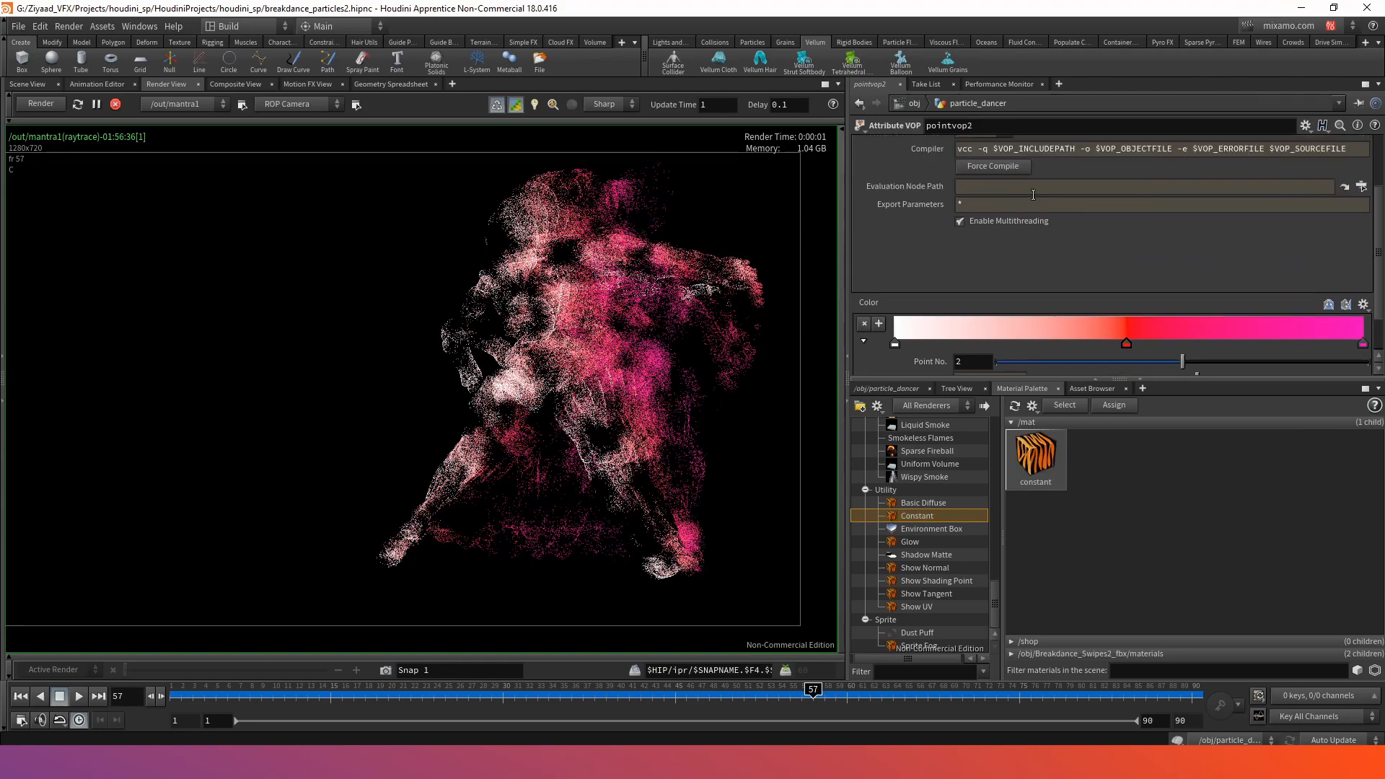
scroll(1032, 183, up, 2)
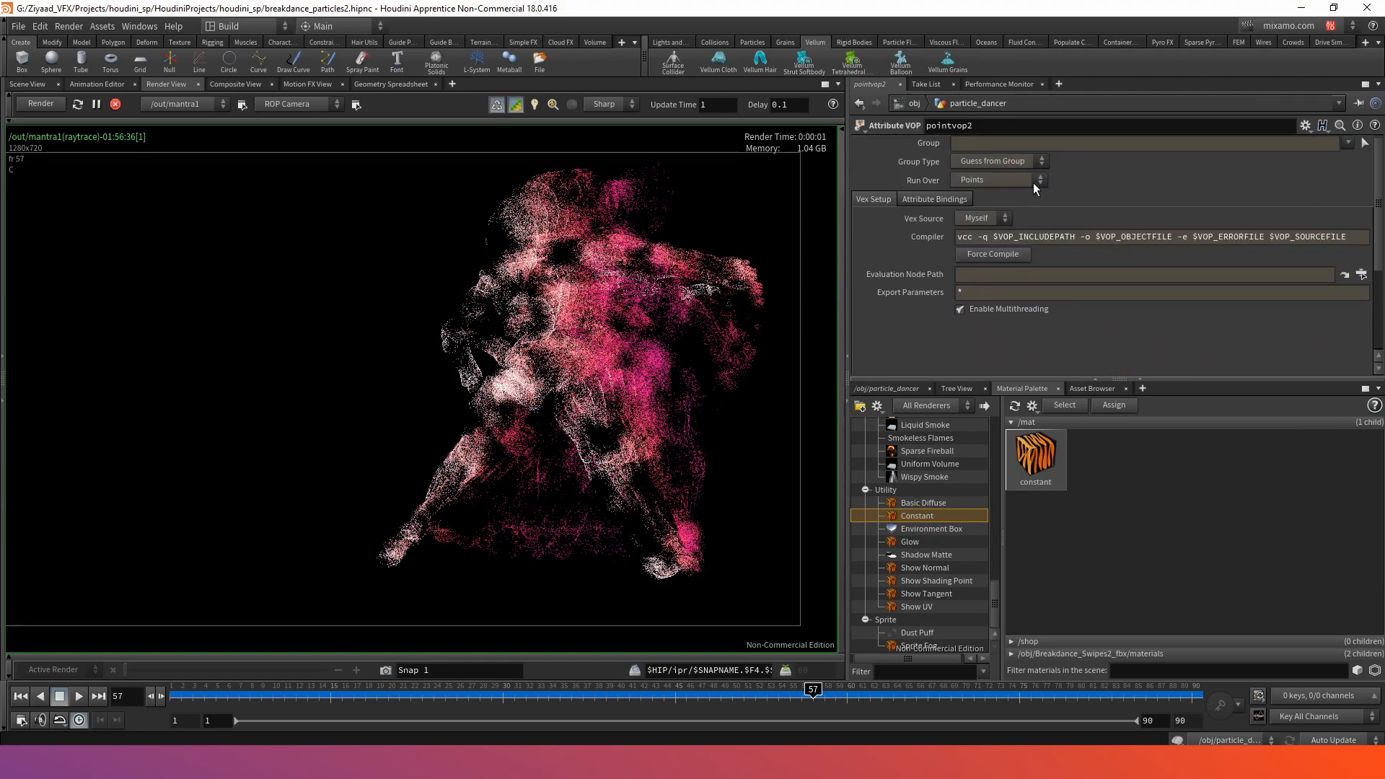
click(1050, 467)
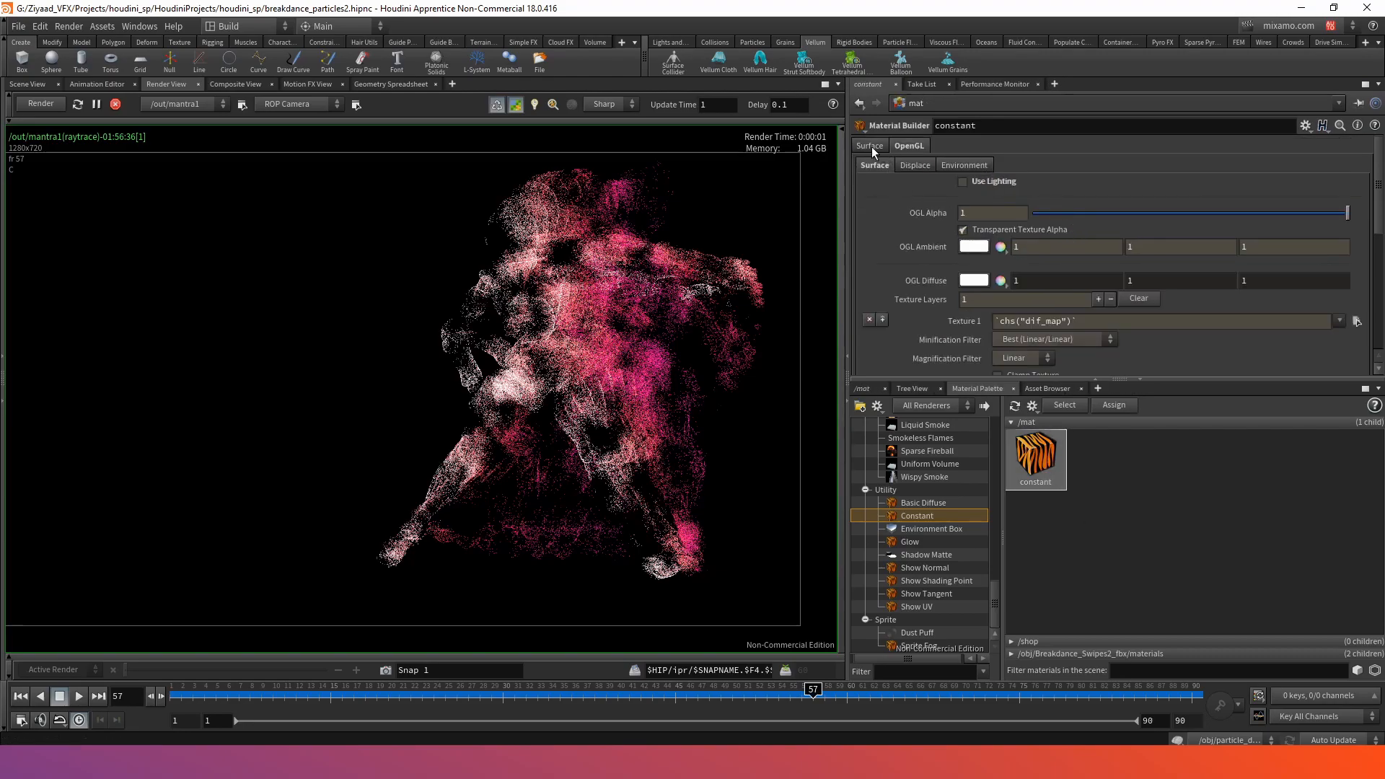
click(871, 146)
- Assign /mat/constant as the render material of the particle_dancer object
click(863, 389)
click(930, 409)
click(952, 473)
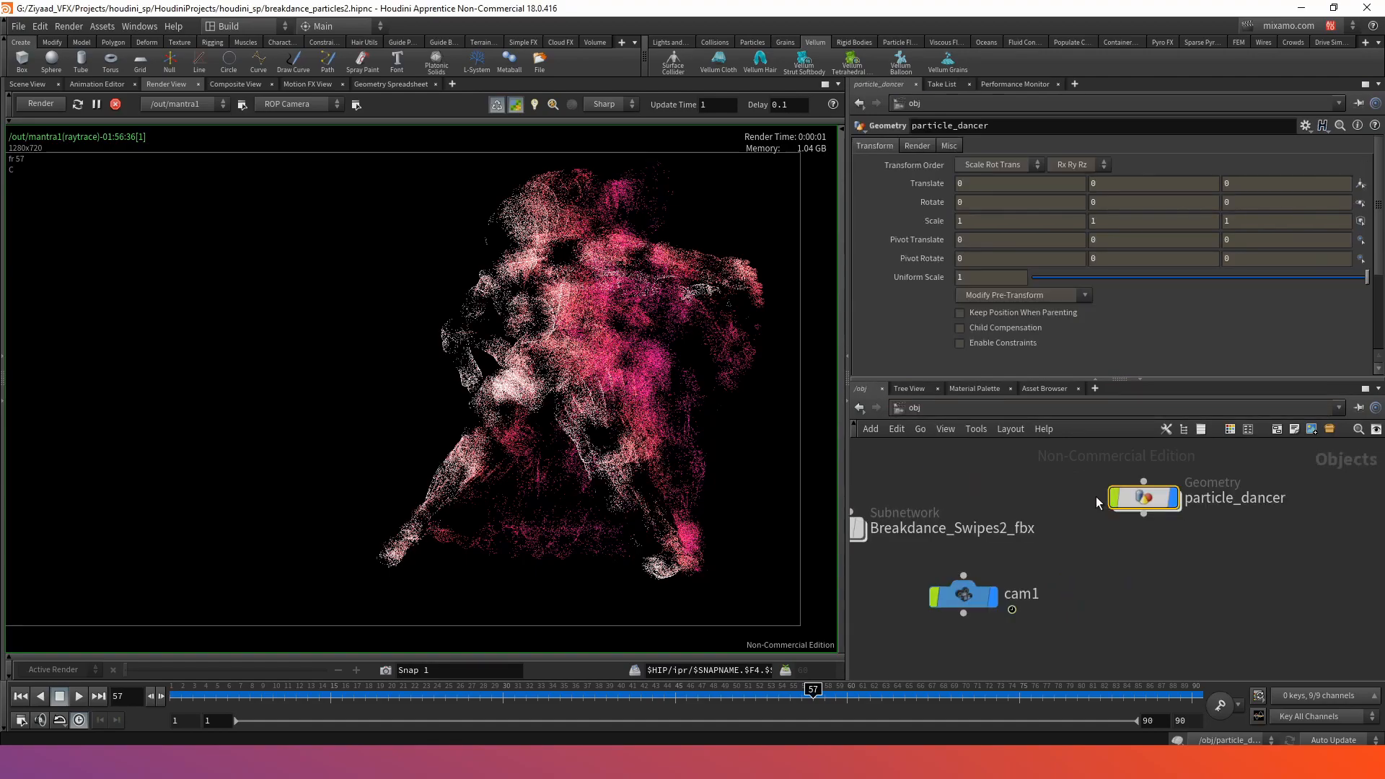
drag(1163, 529, 1146, 529)
click(949, 145)
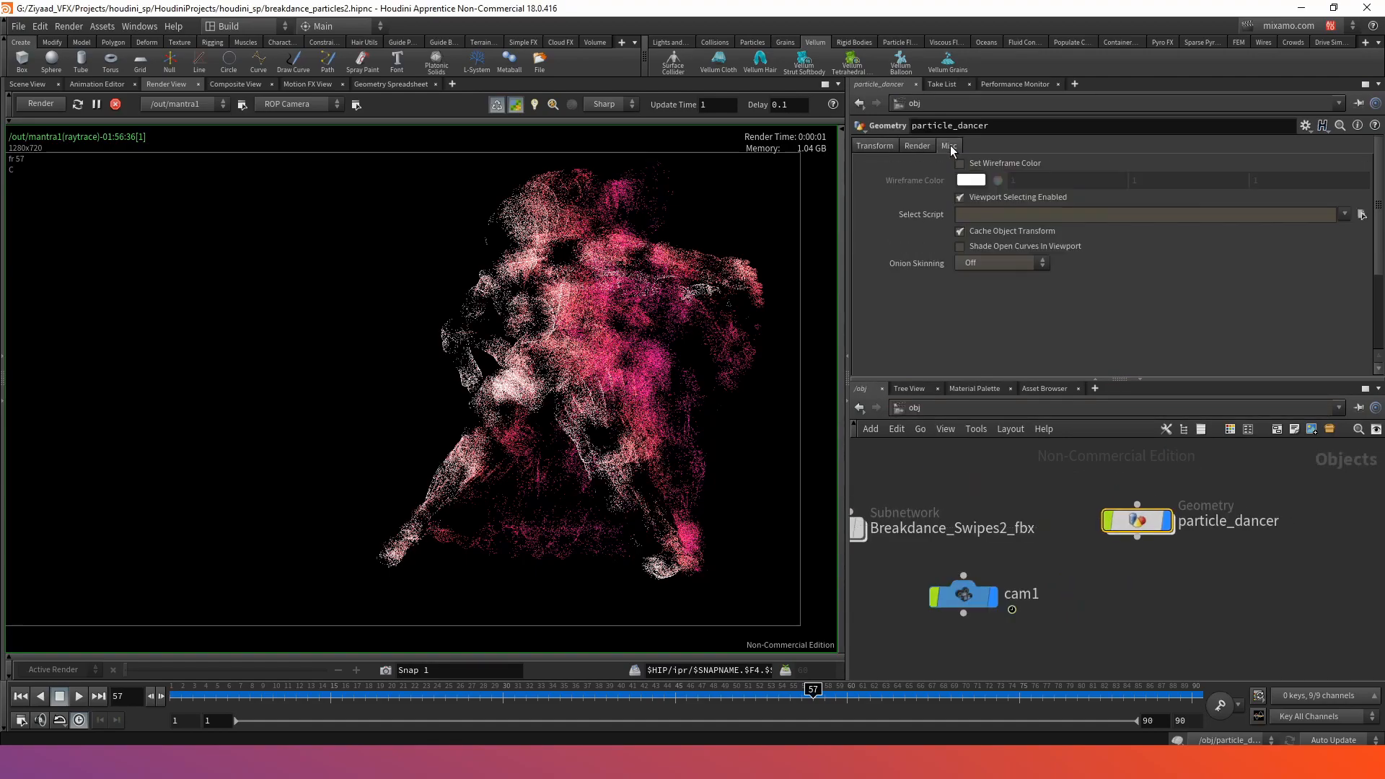
click(910, 148)
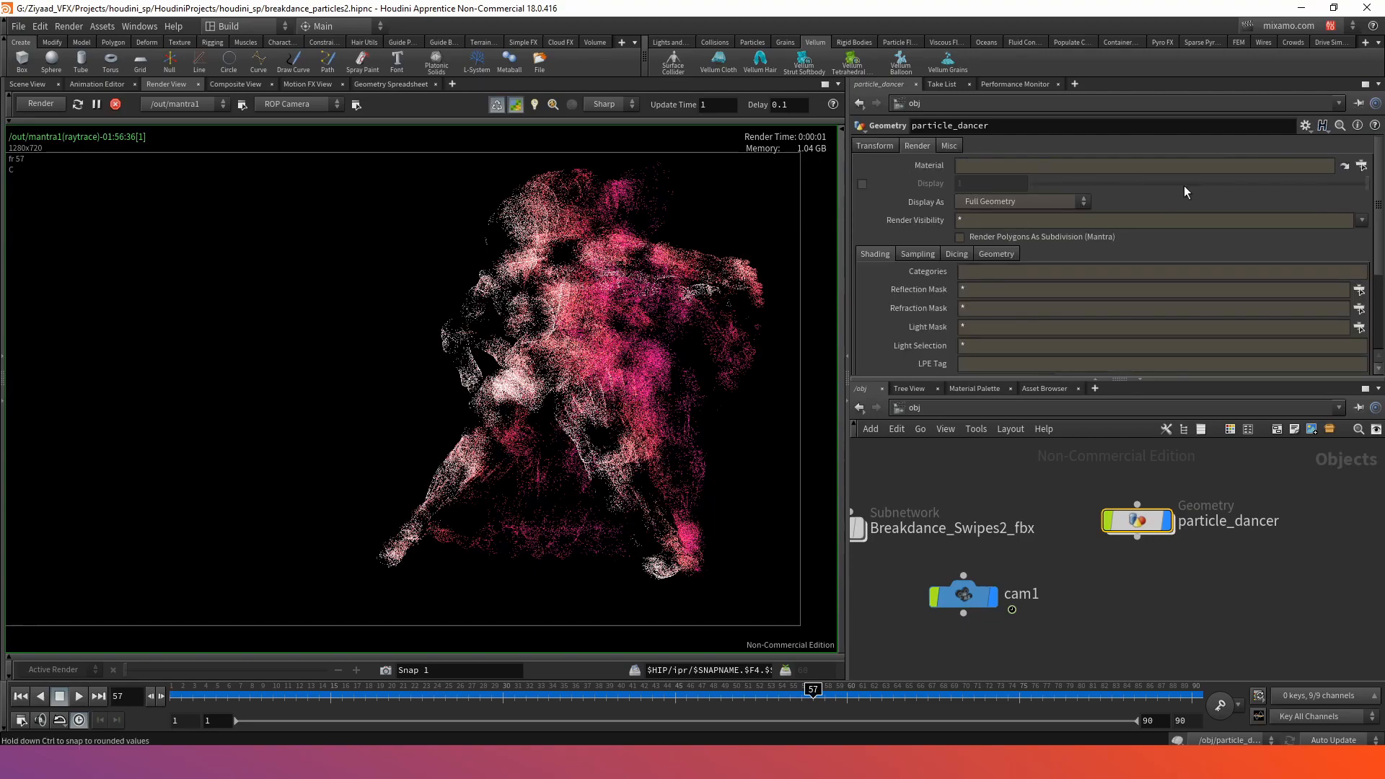
click(1361, 165)
double_click(1003, 63)
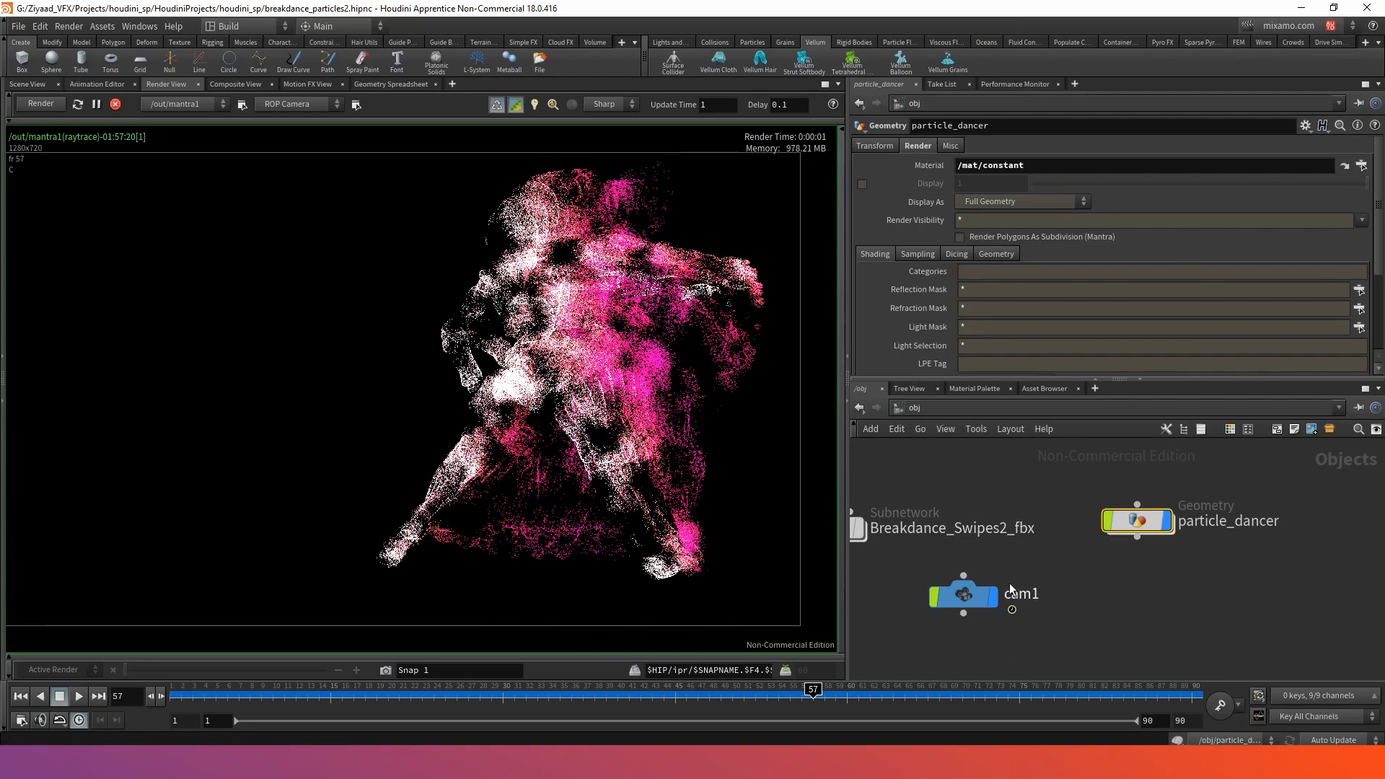
- Lower the multiplier of the Multiply Constant node inside particle_dancer's pointvop2 network to 3
double_click(1103, 530)
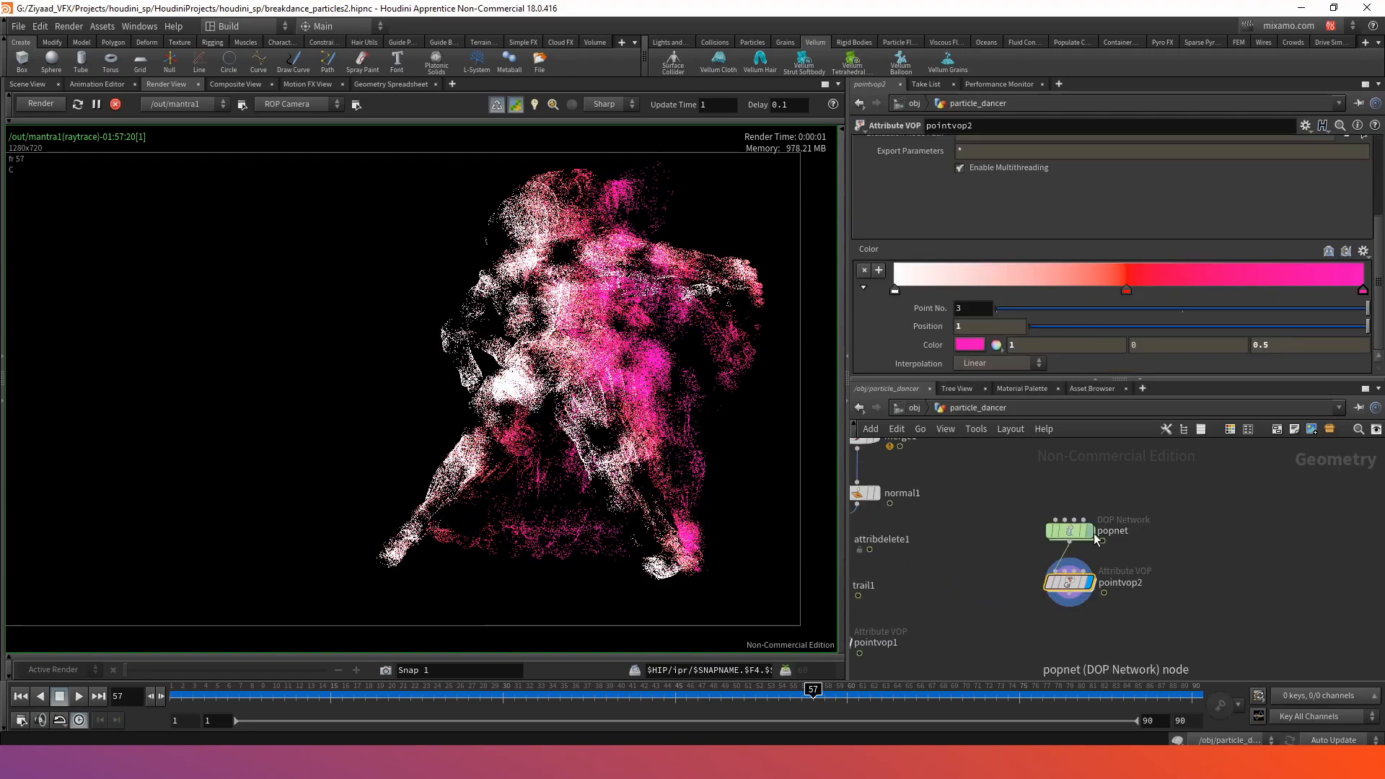
double_click(1071, 584)
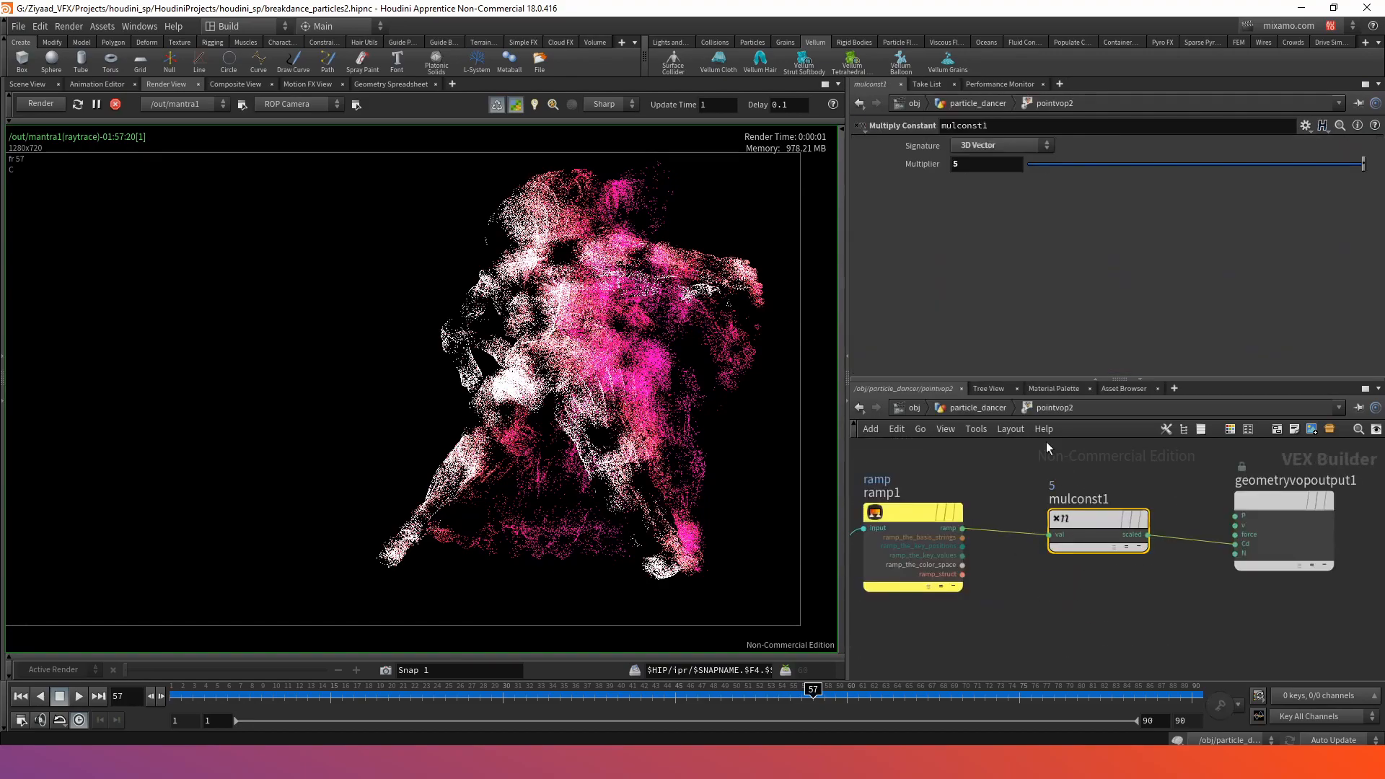
click(951, 166)
text(3)
key(Return)
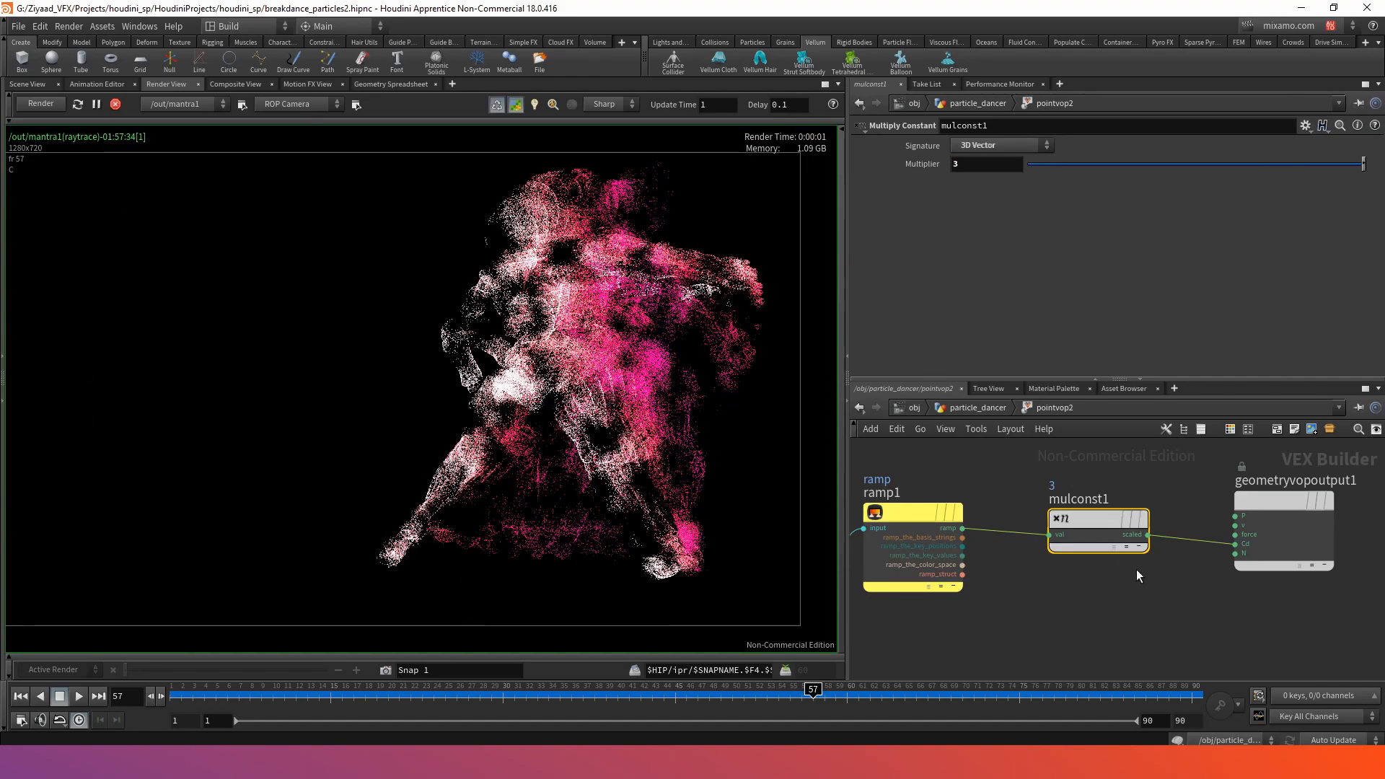
scroll(1118, 569, down, 3)
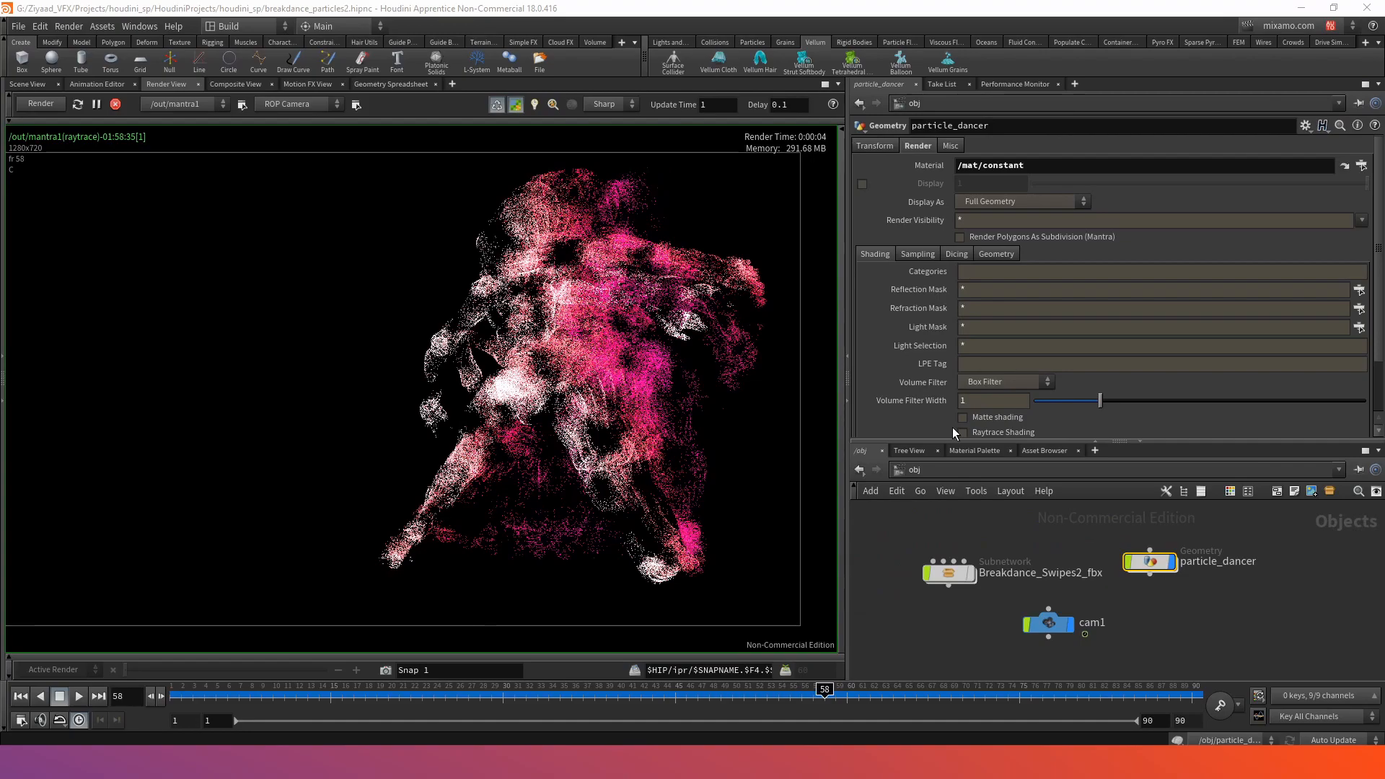
- Go to the /out network and allow motion blur in the rendering settings of mantra1
click(935, 470)
click(956, 552)
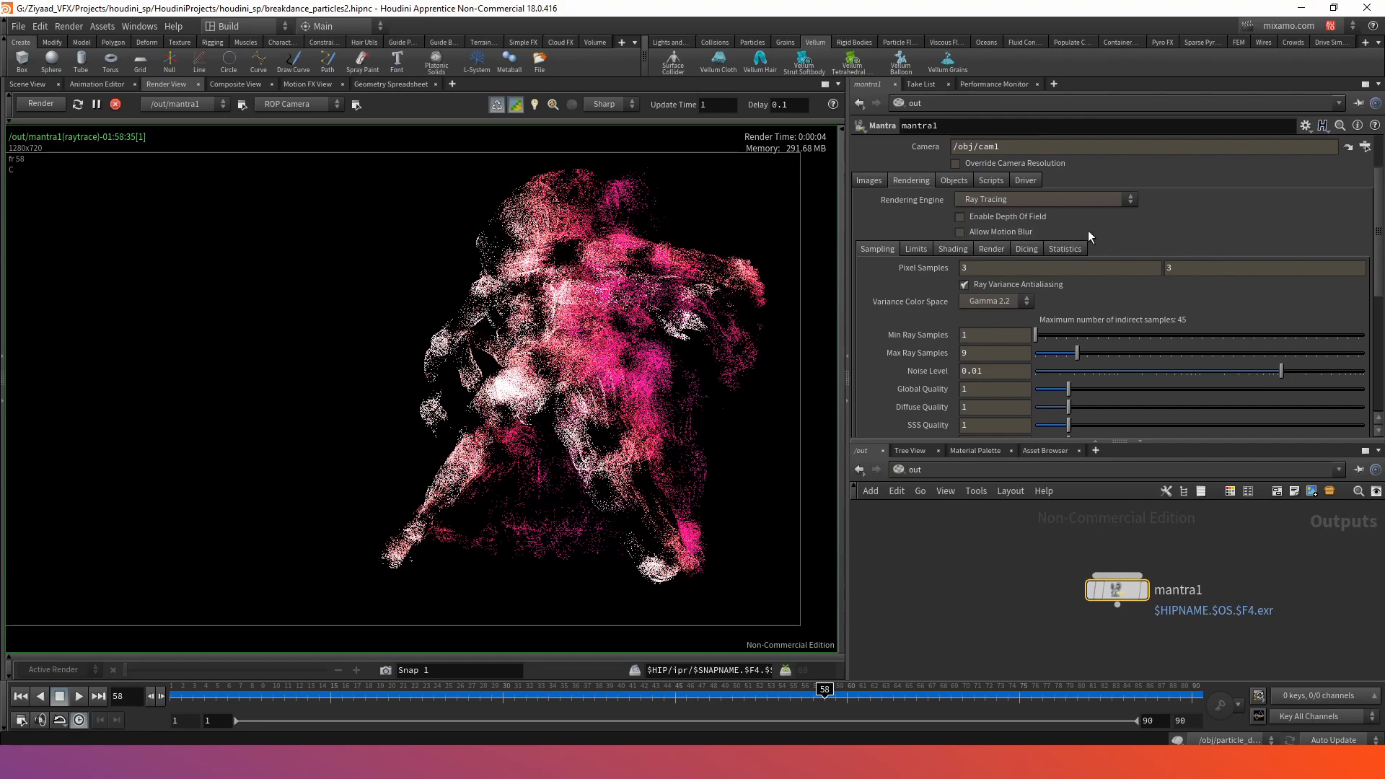
click(960, 233)
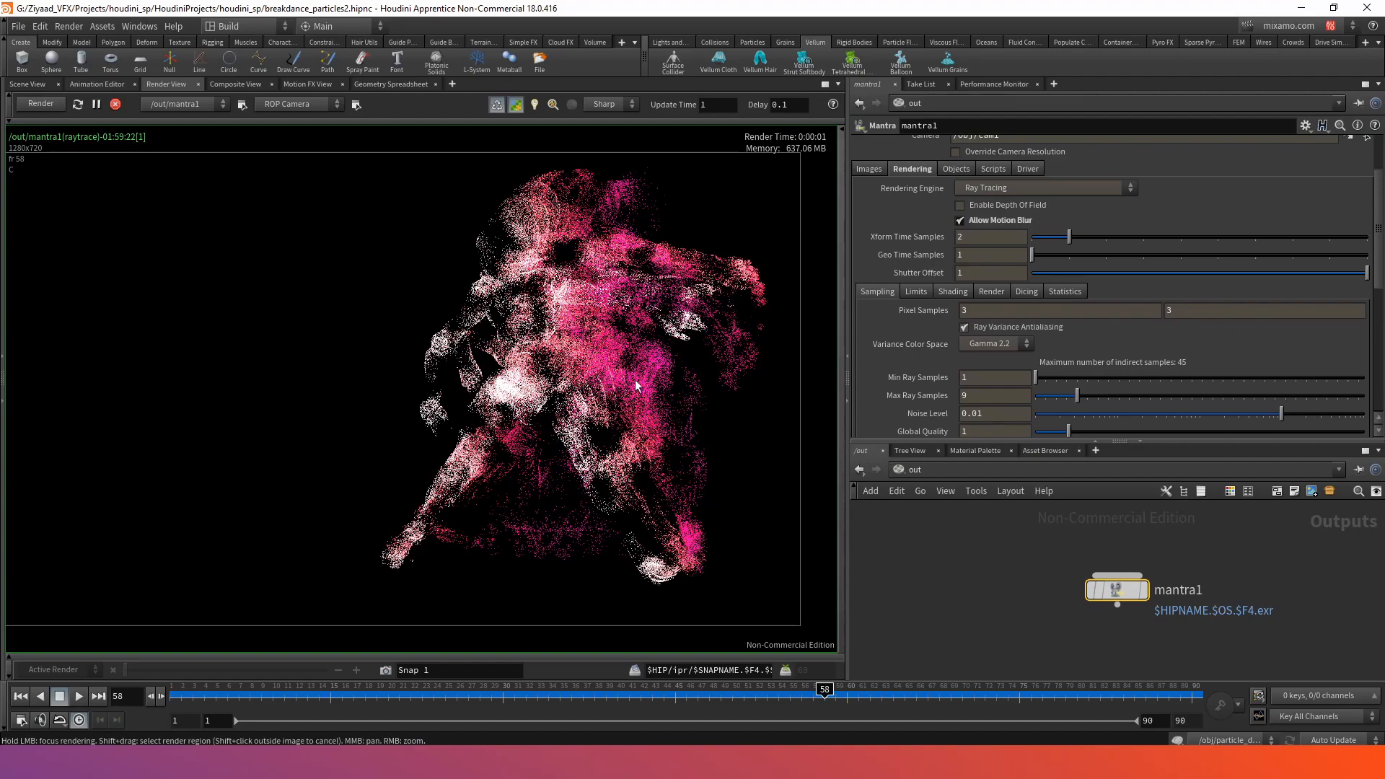
mouse_move(1071, 237)
mouse_down()
mouse_move(1104, 246)
mouse_move(1069, 242)
mouse_up()
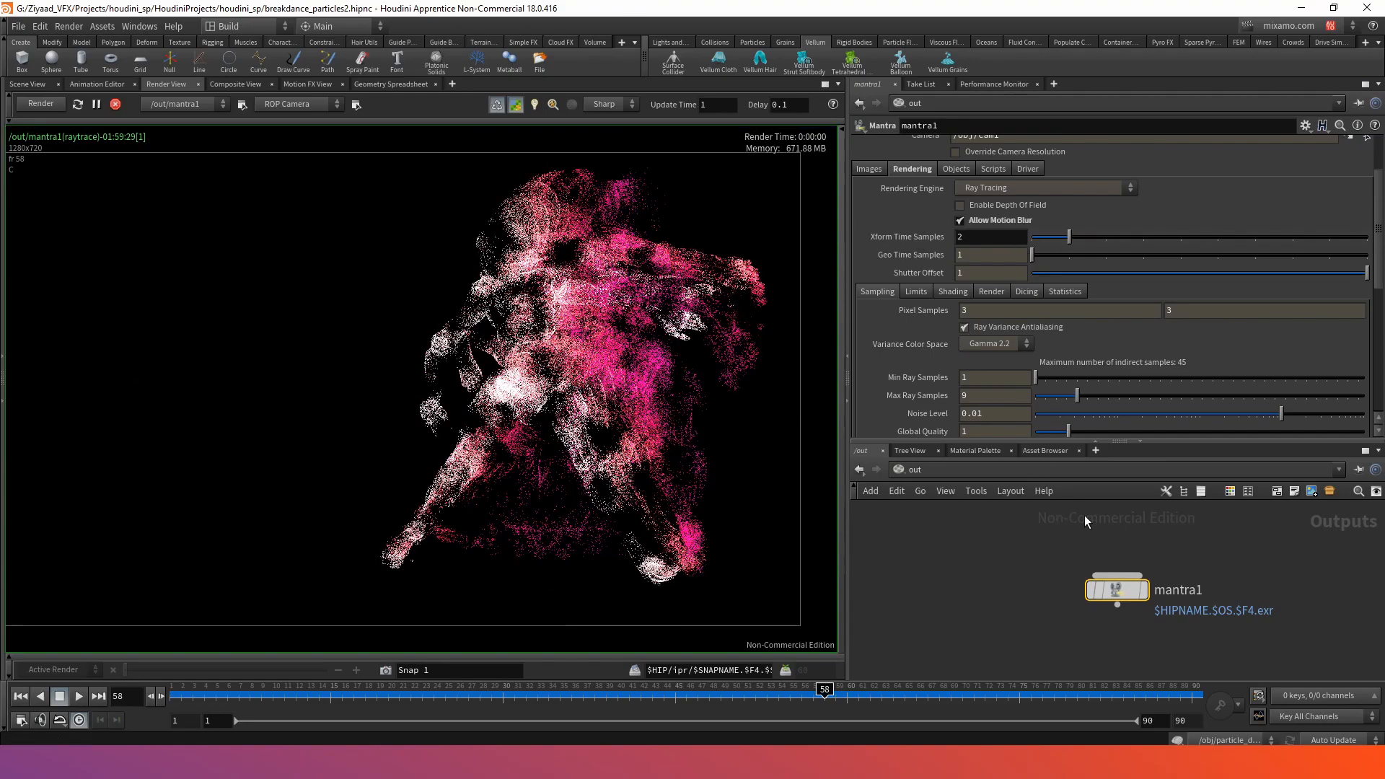
- Set particle_dancer's Geometry Velocity Blur to Velocity Blur, and stop the preview render to return to the scene view
click(921, 470)
click(955, 547)
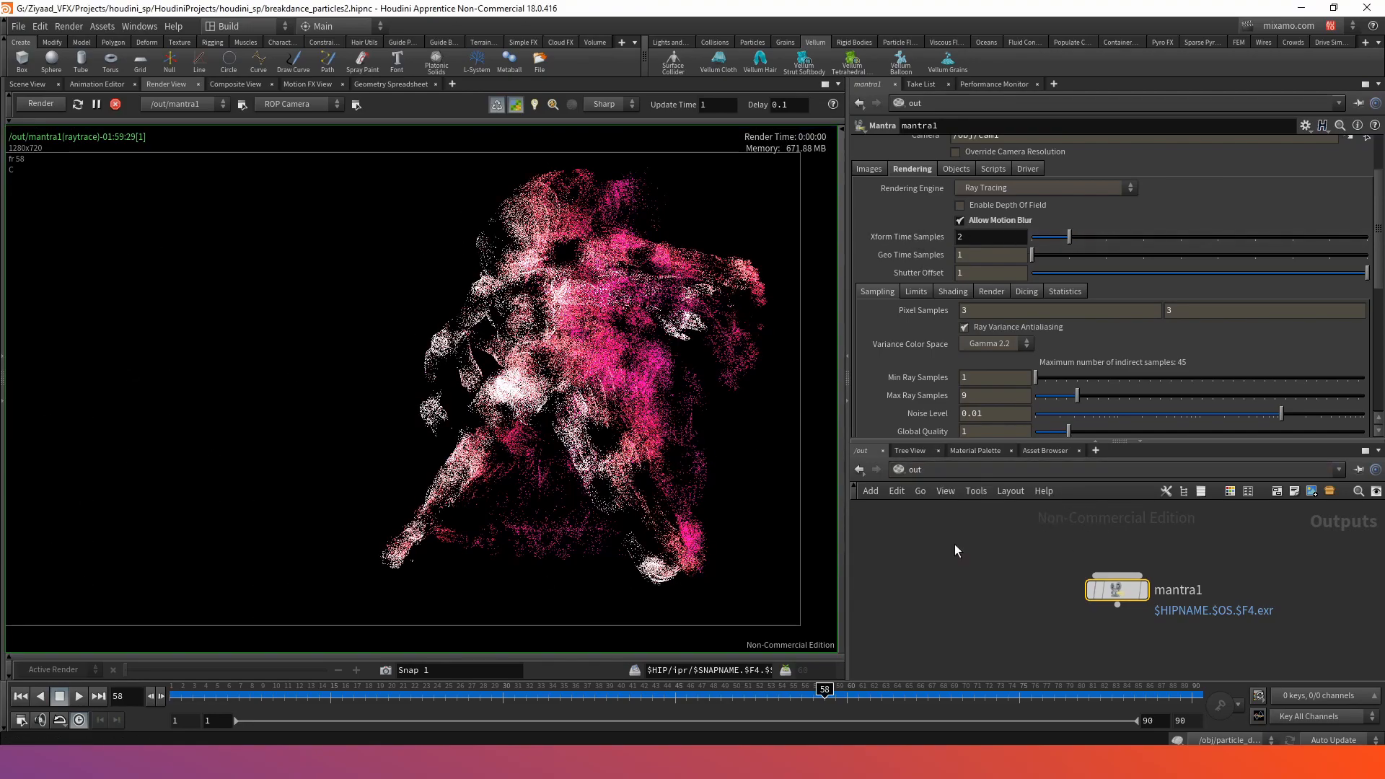
click(959, 473)
click(974, 531)
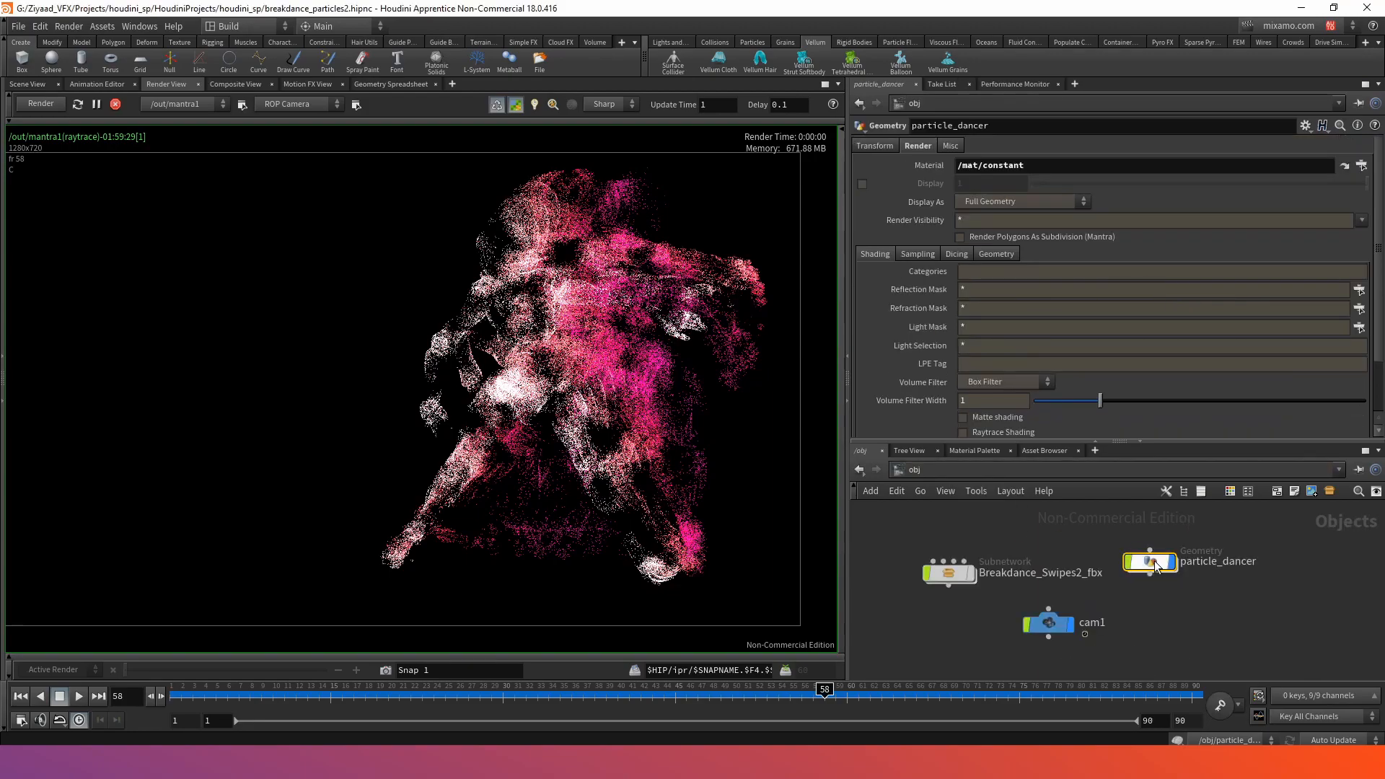
middle_drag(1174, 527, 1136, 534)
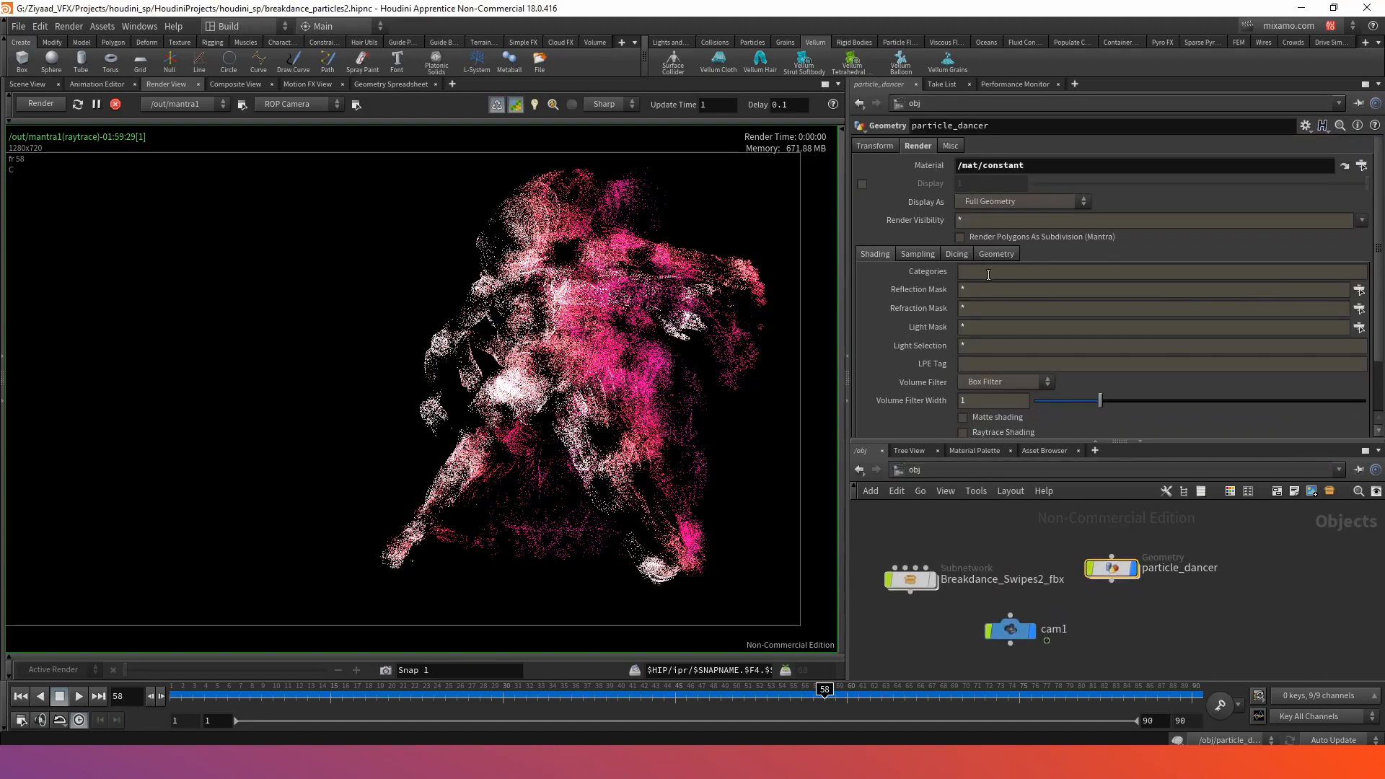
click(924, 256)
click(1007, 273)
click(1020, 297)
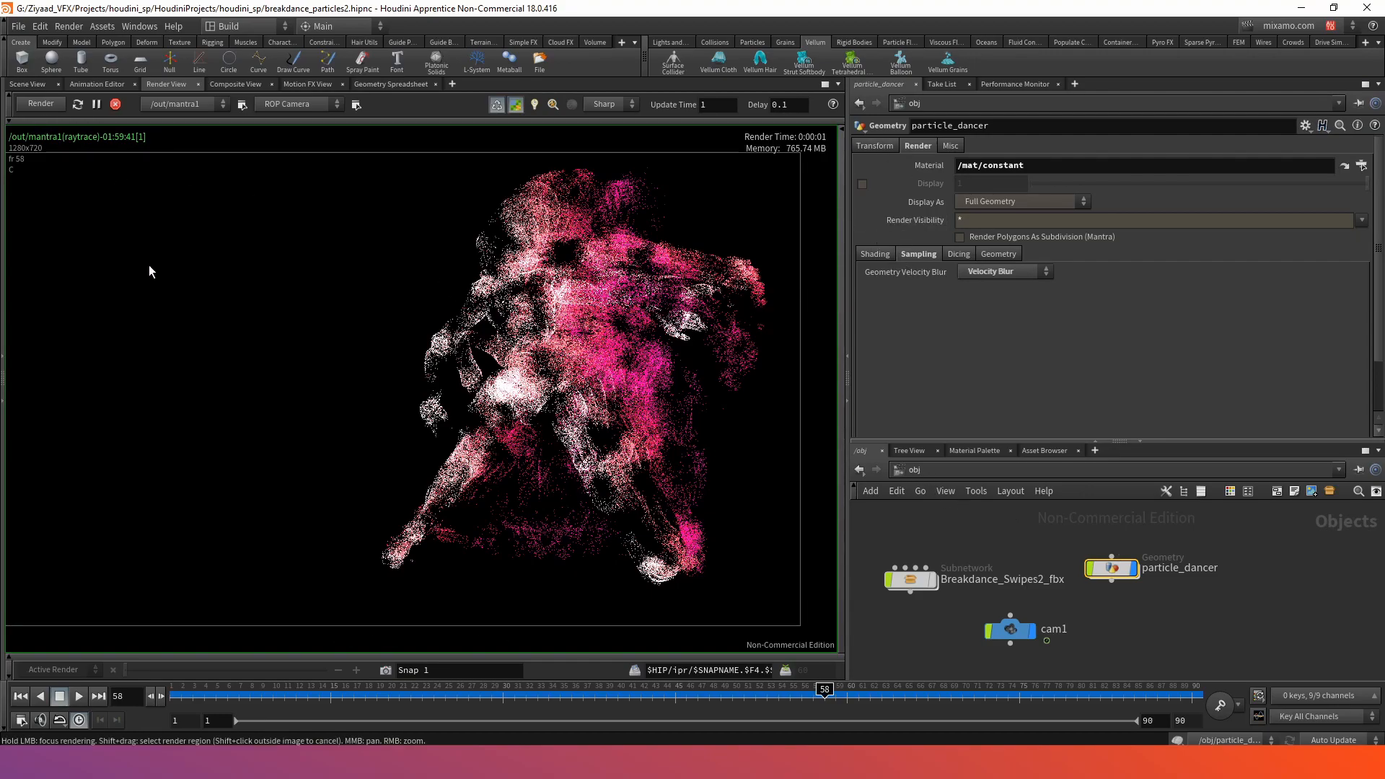
click(116, 104)
click(19, 85)
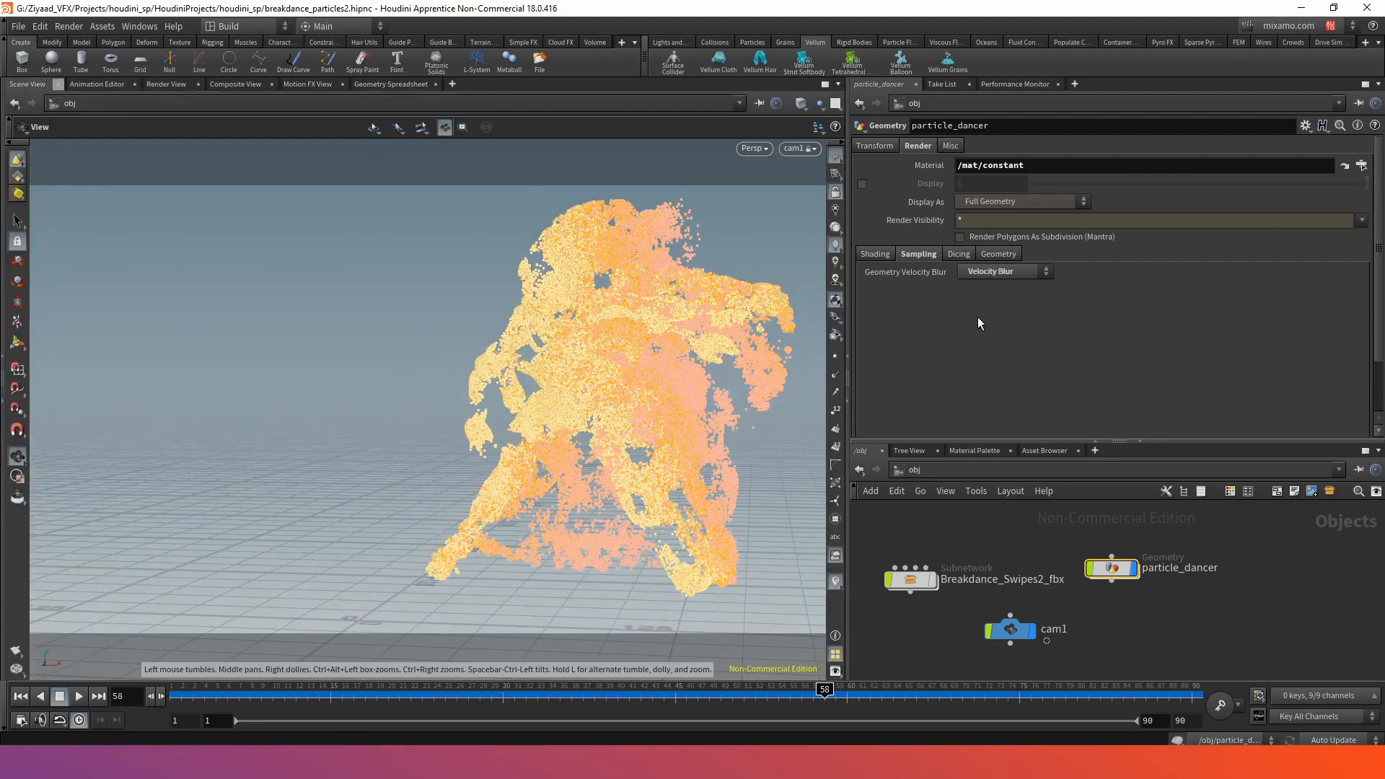
- Set the output picture of mantra1 in /out to $HIP/render/particle_dancer.$F4.jpg
click(967, 476)
click(978, 540)
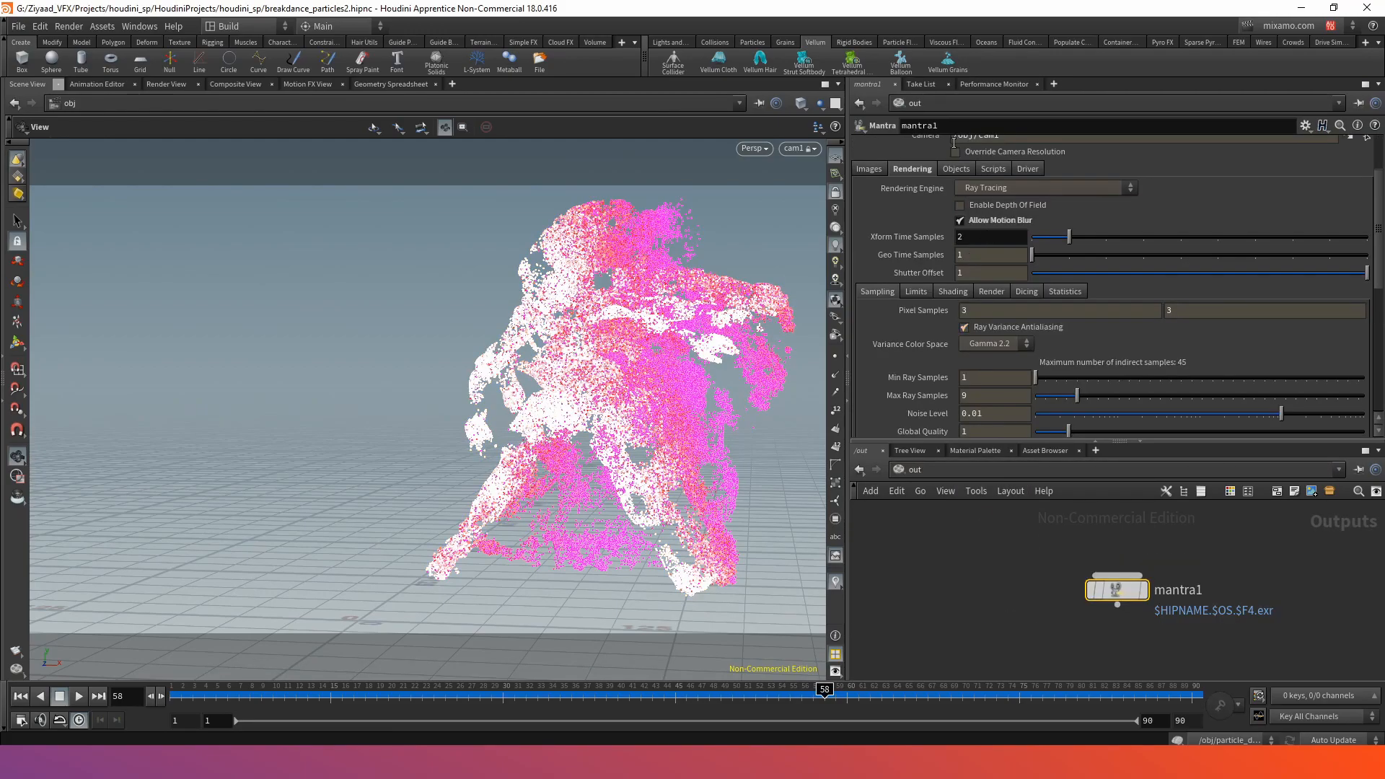
scroll(987, 239, up, 4)
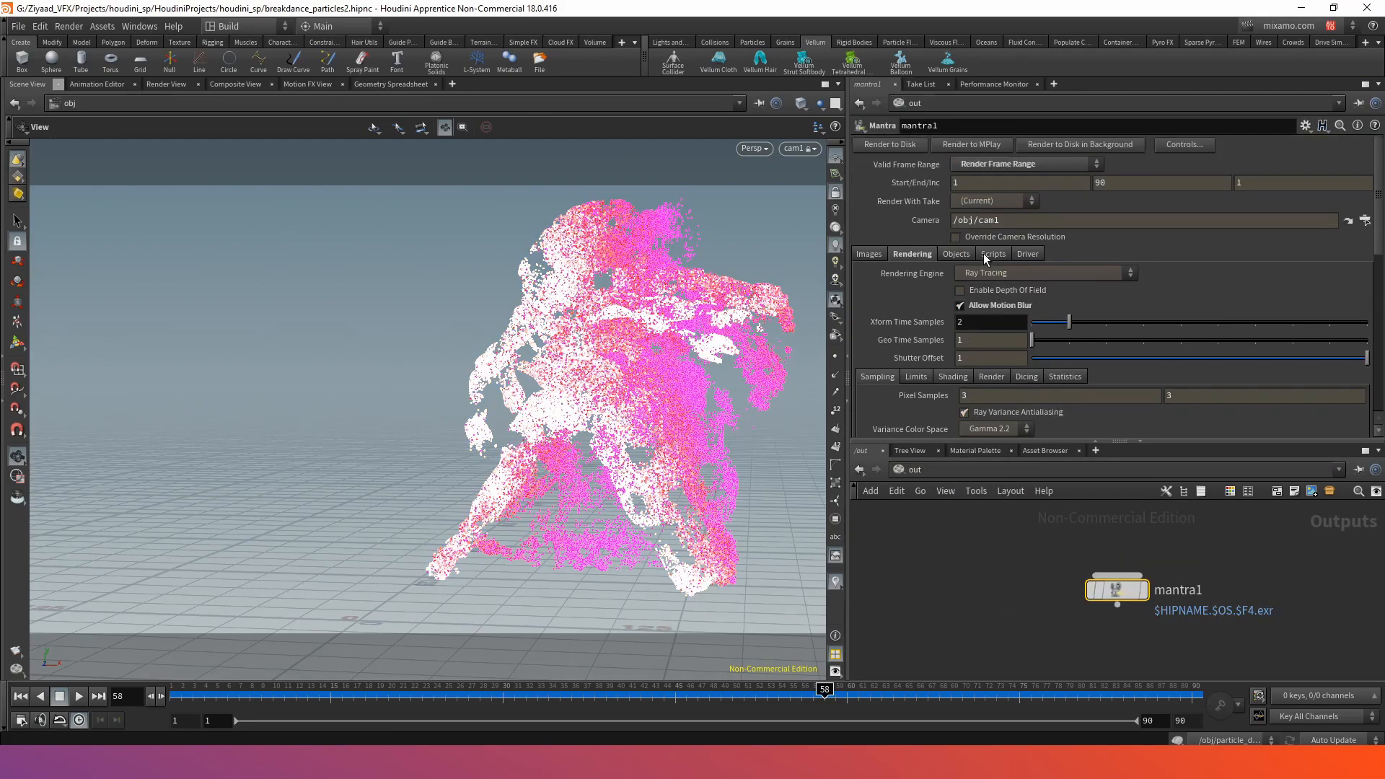
click(870, 254)
double_click(1108, 281)
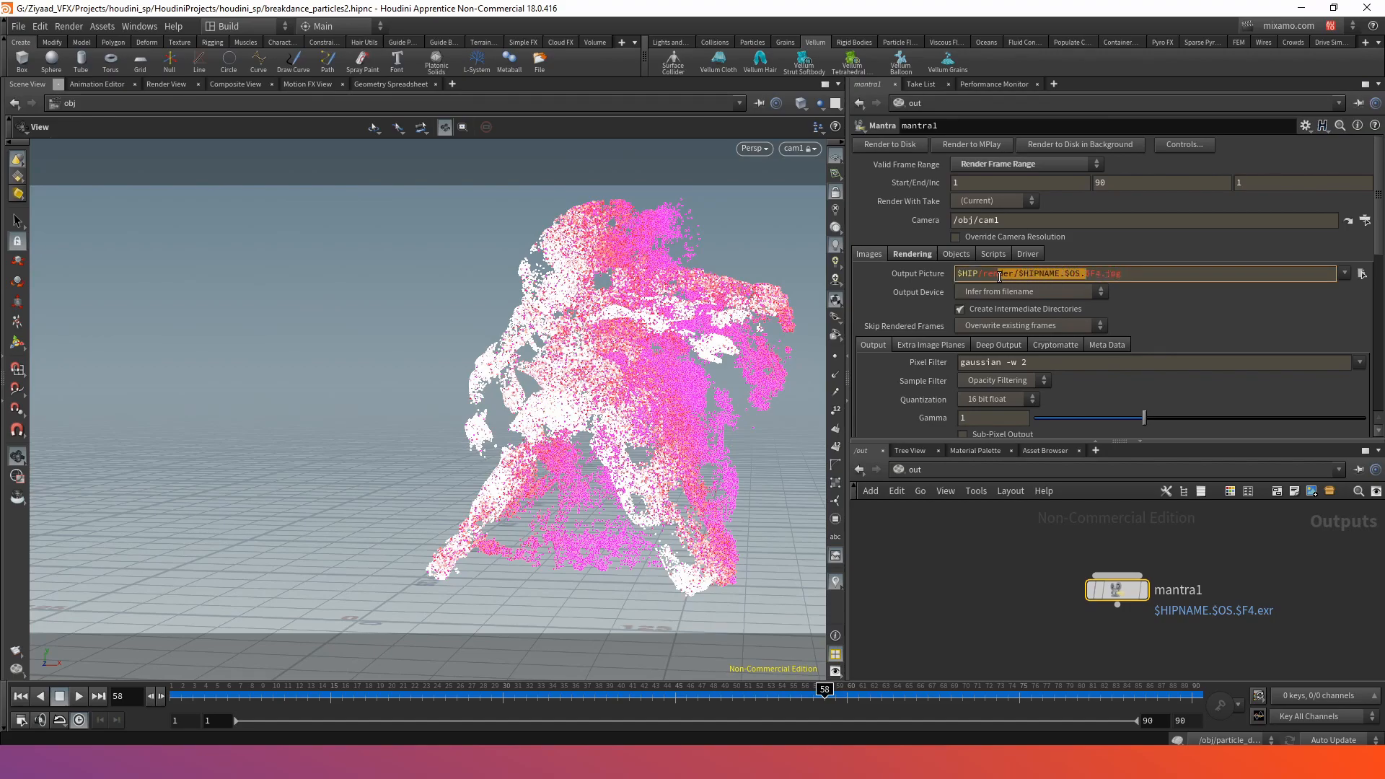
key(BackSpace)
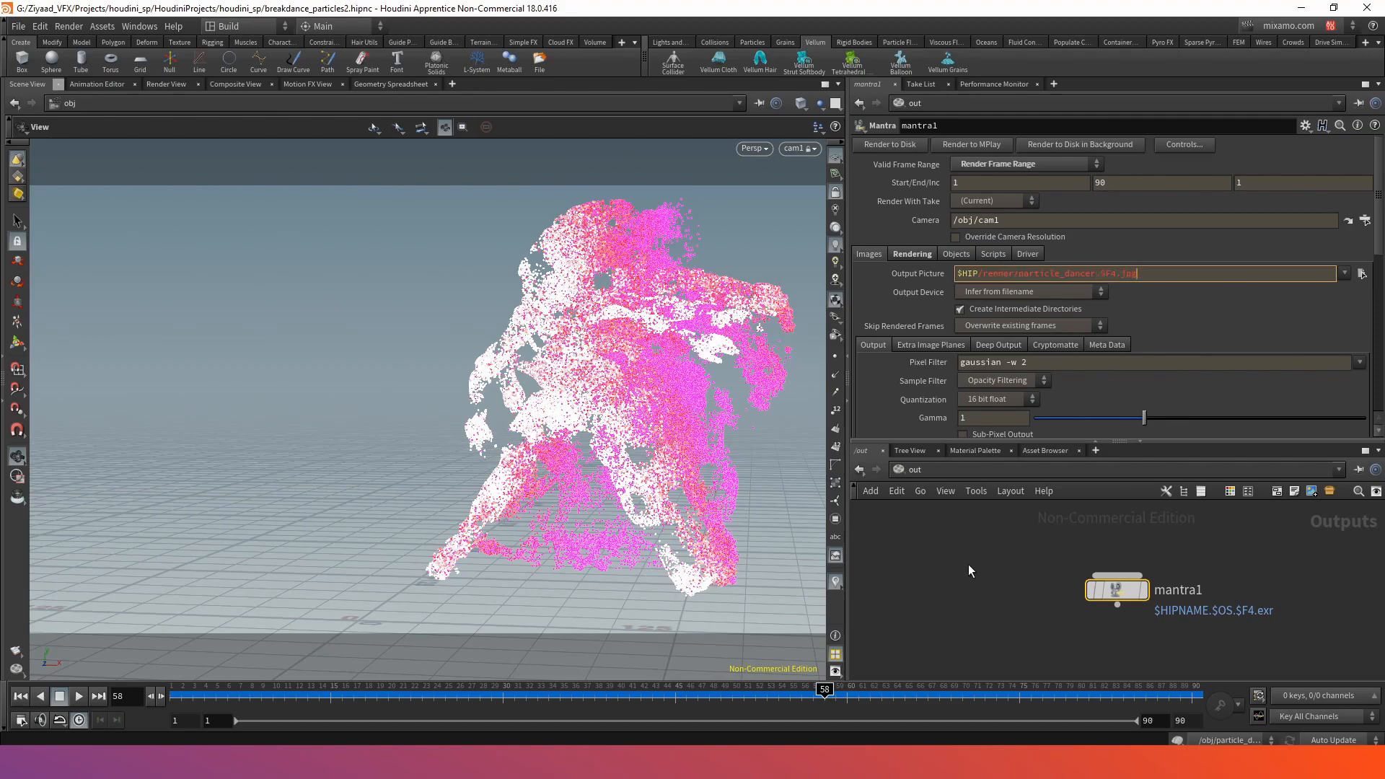
key(Return)
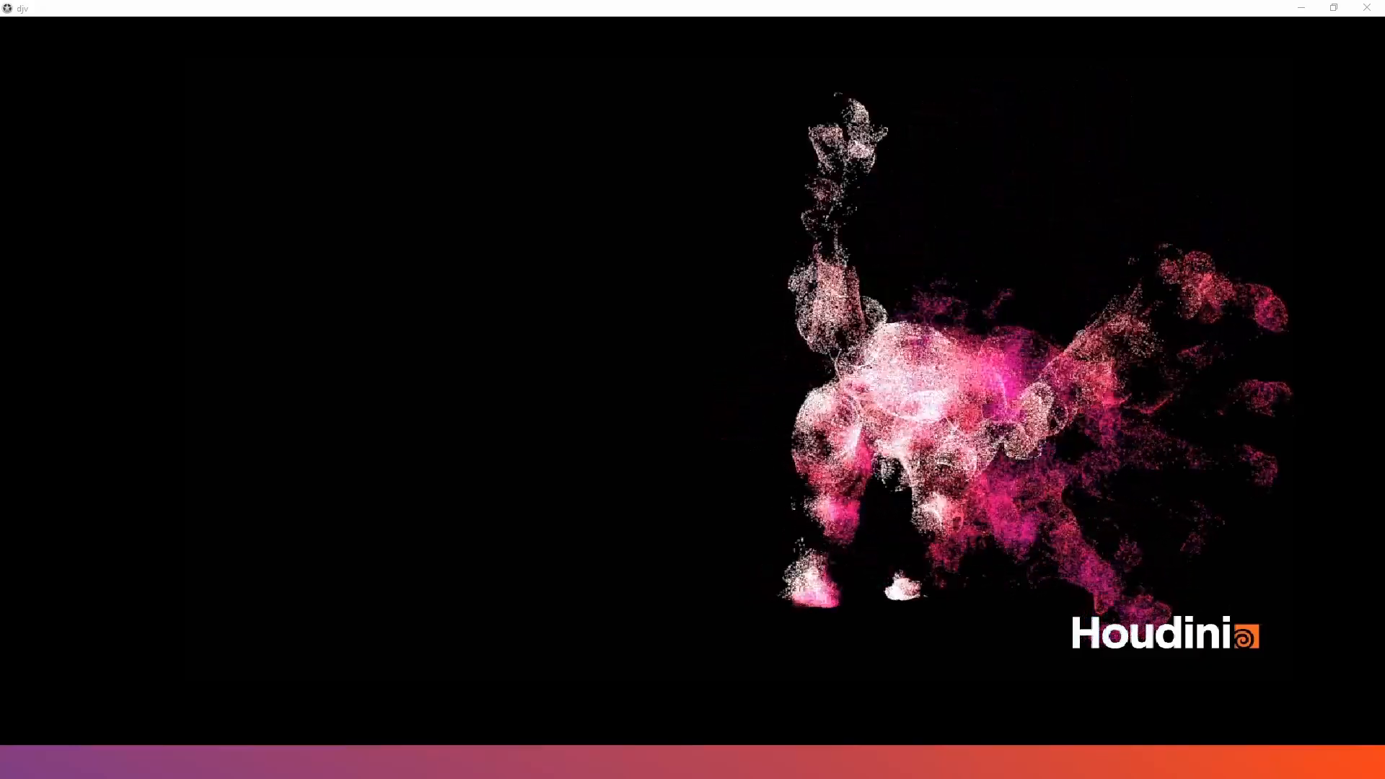
mouse_move(295, 498)
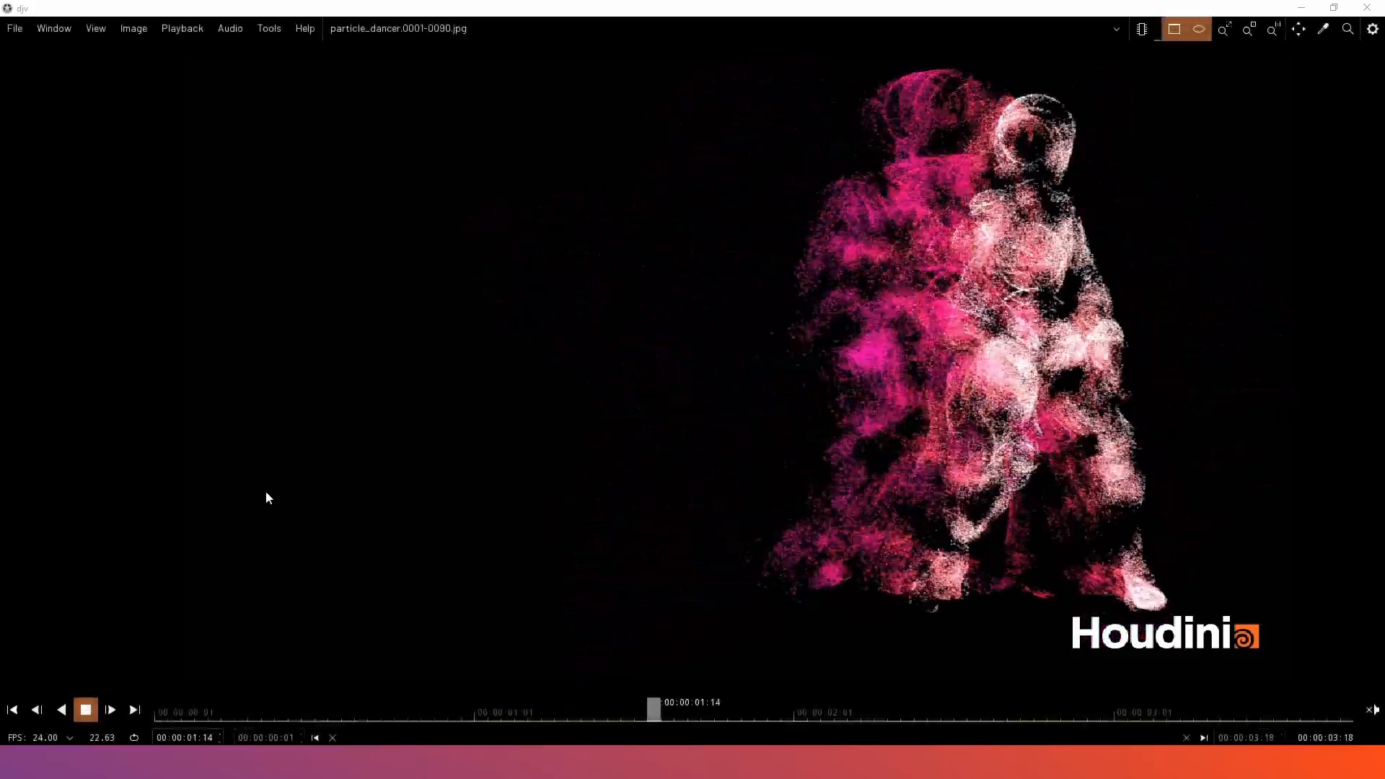